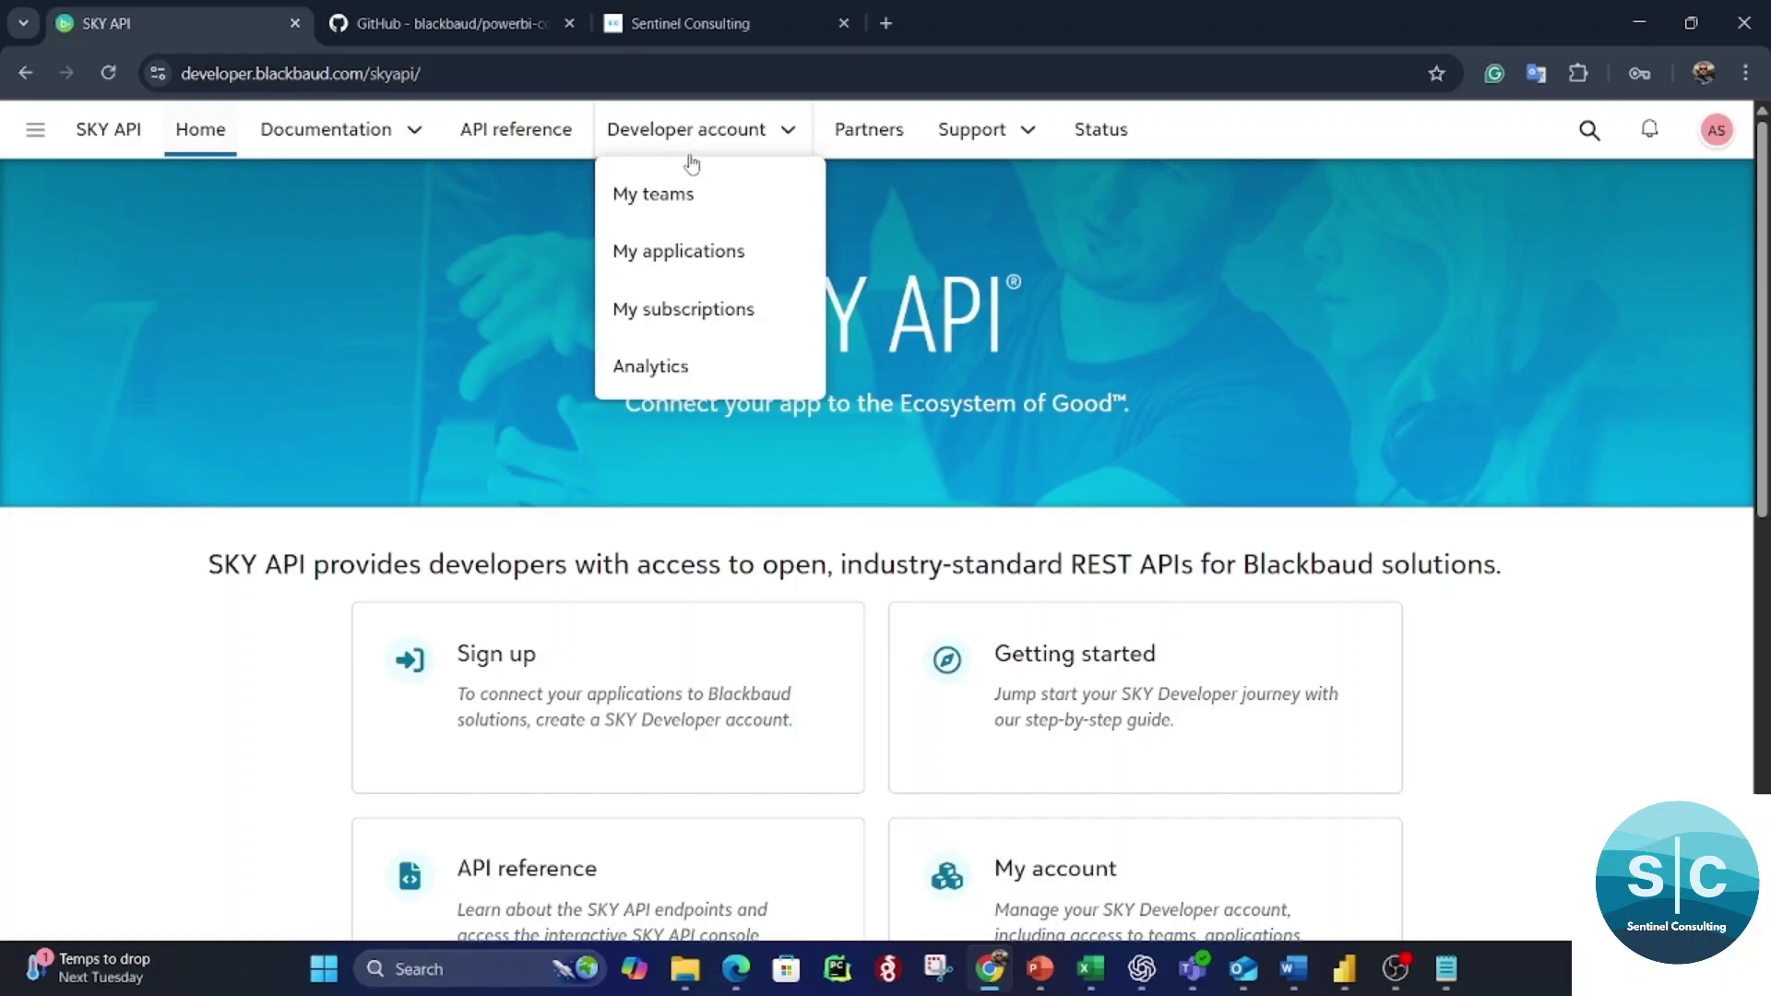
From Developer account, go to My applications and start a new application
left_click(673, 310)
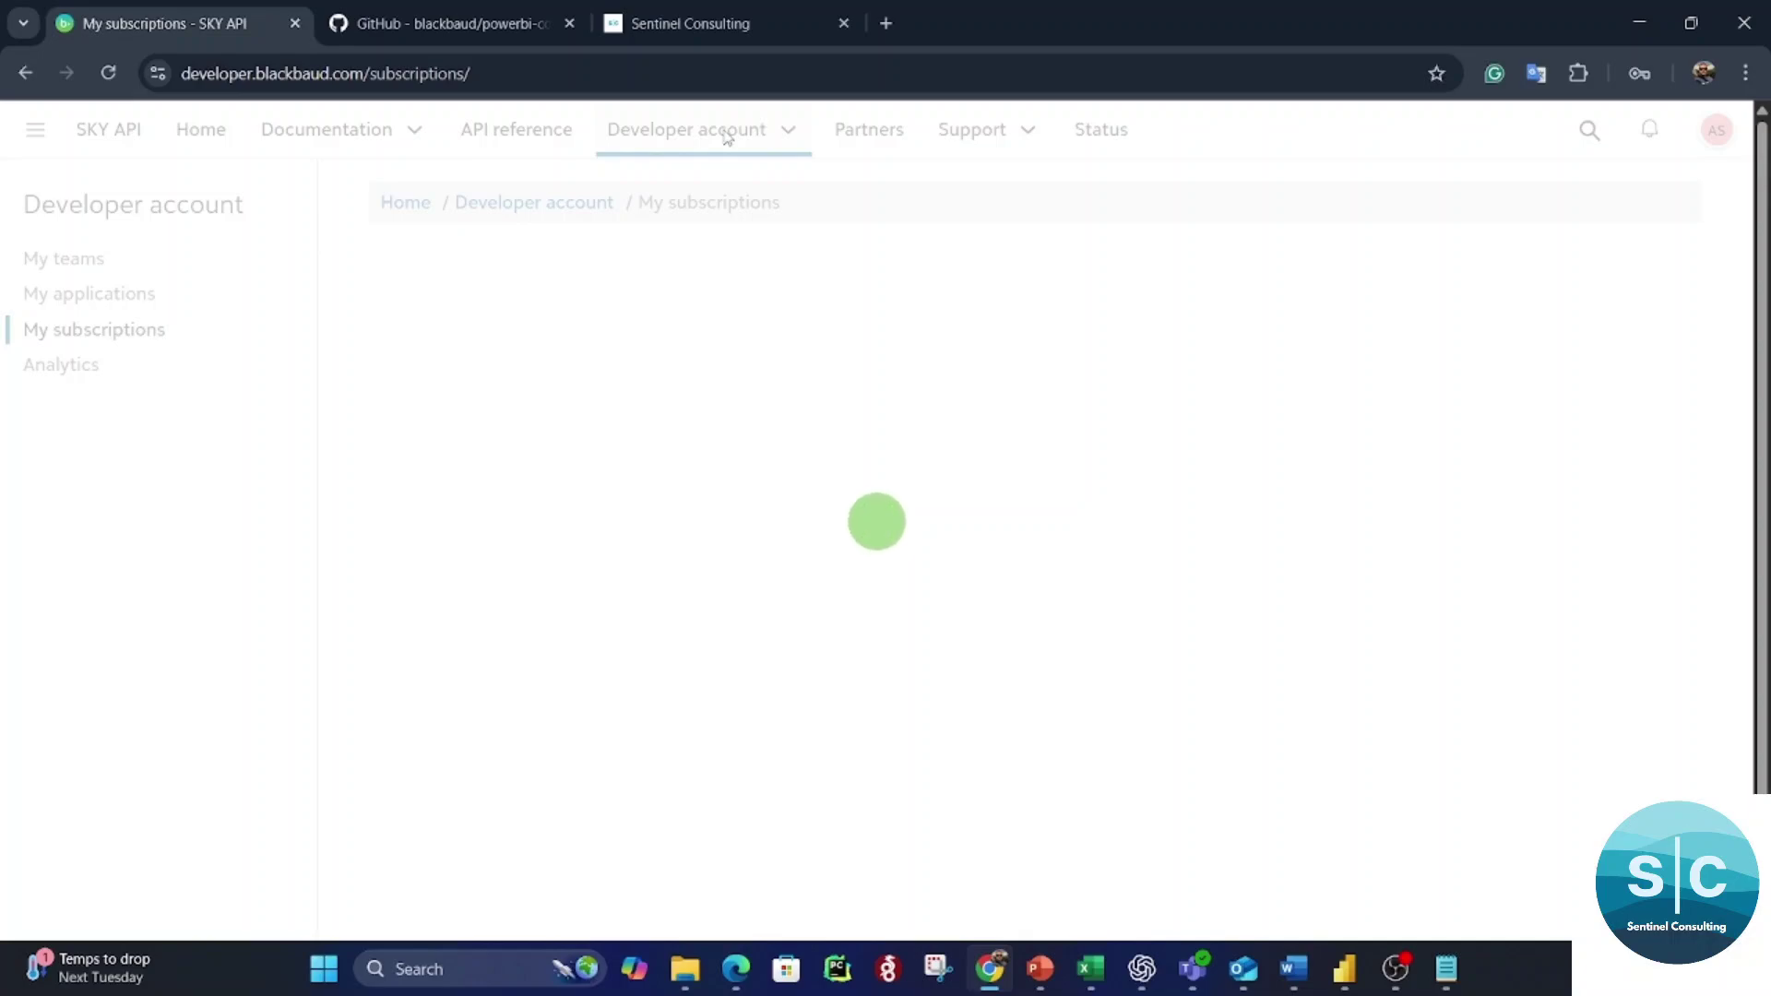
mouse_move(723, 150)
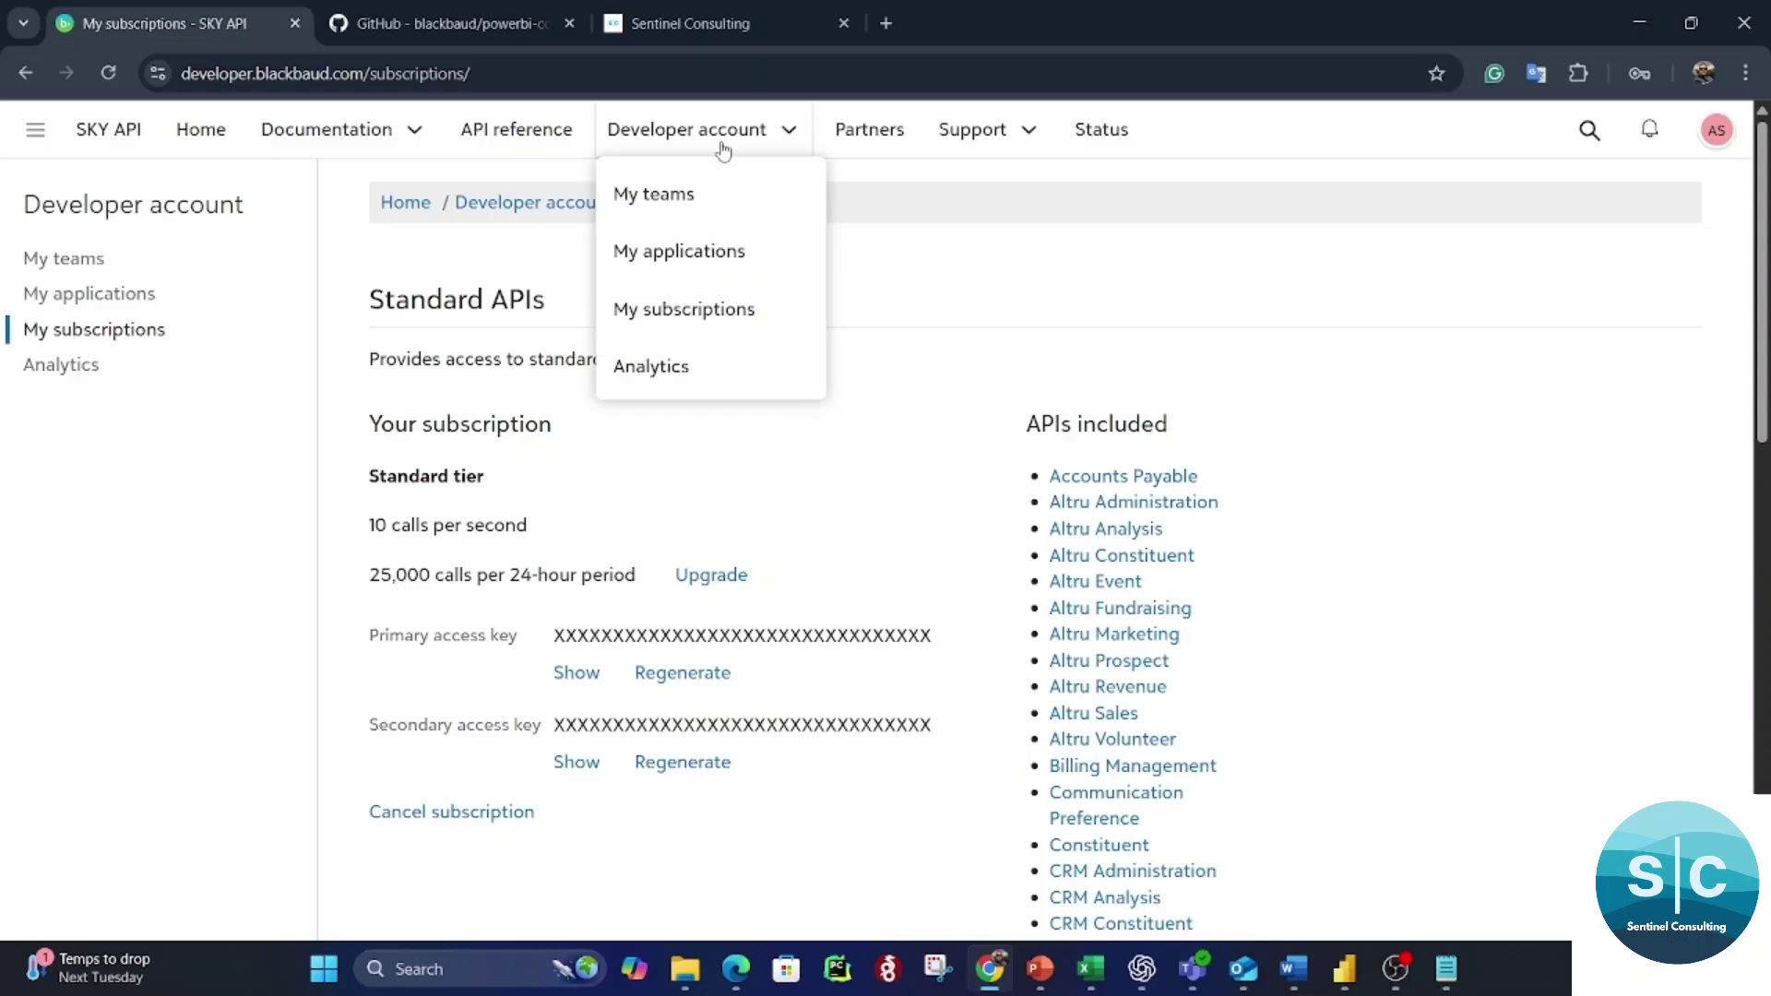
left_click(678, 251)
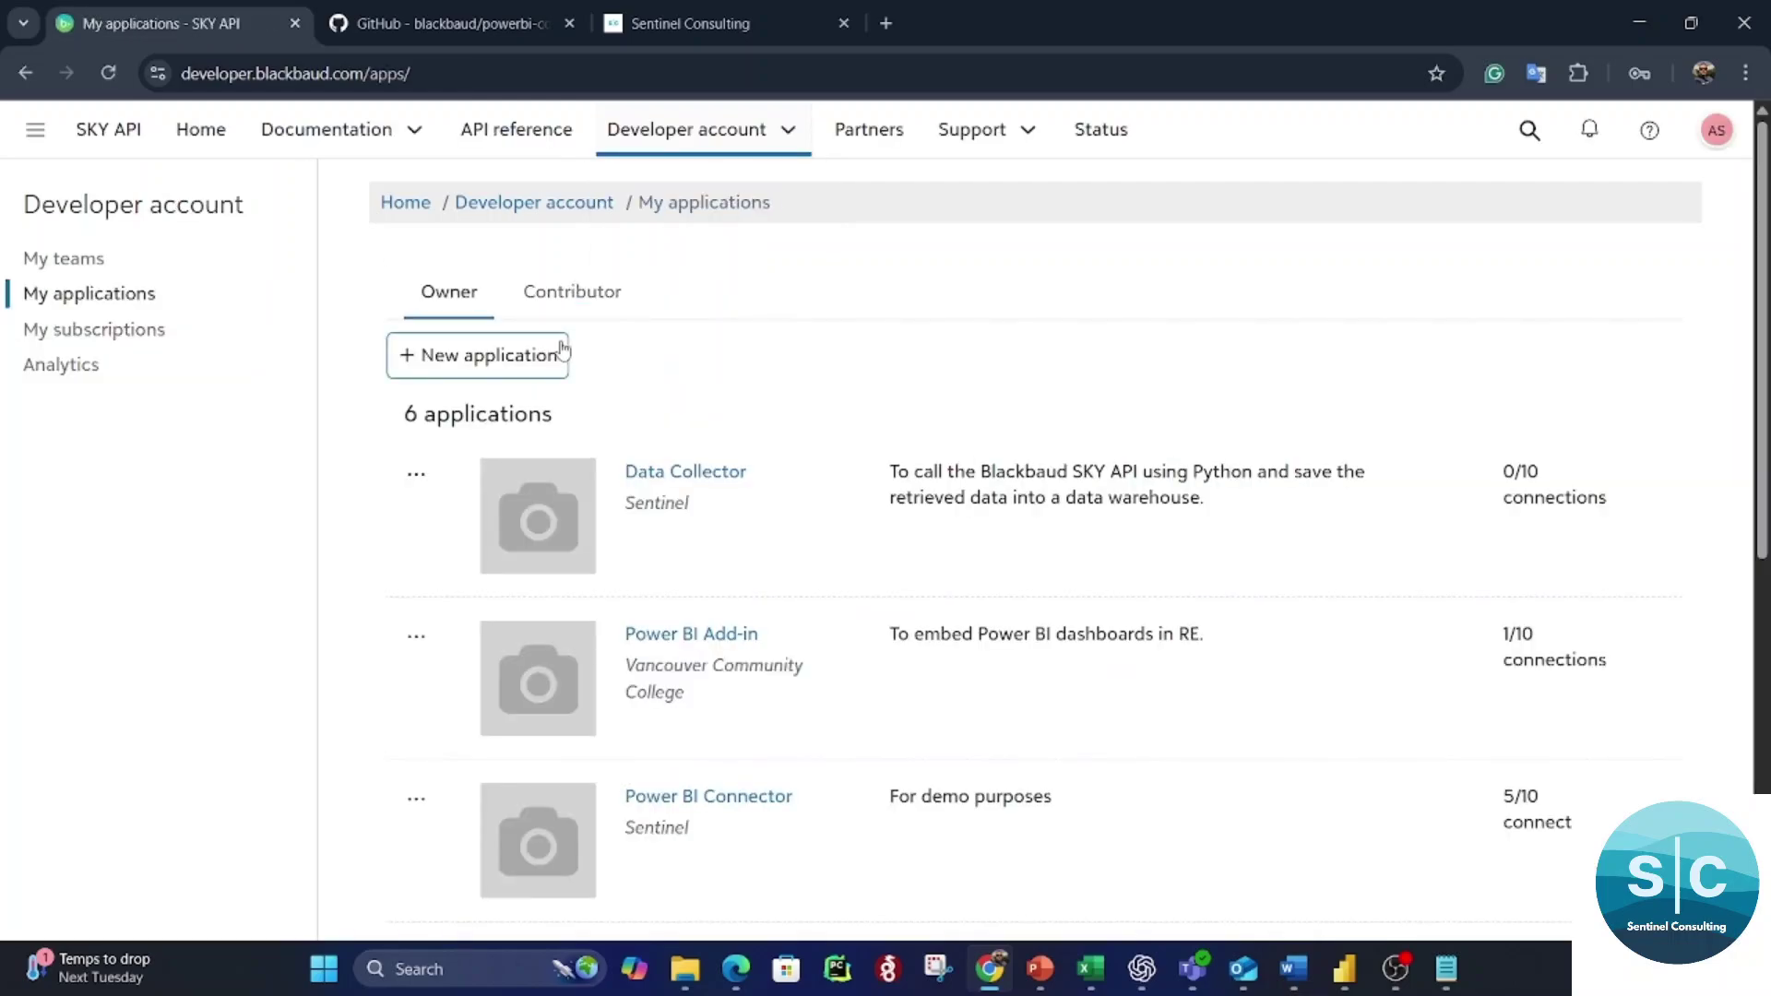
left_click(439, 356)
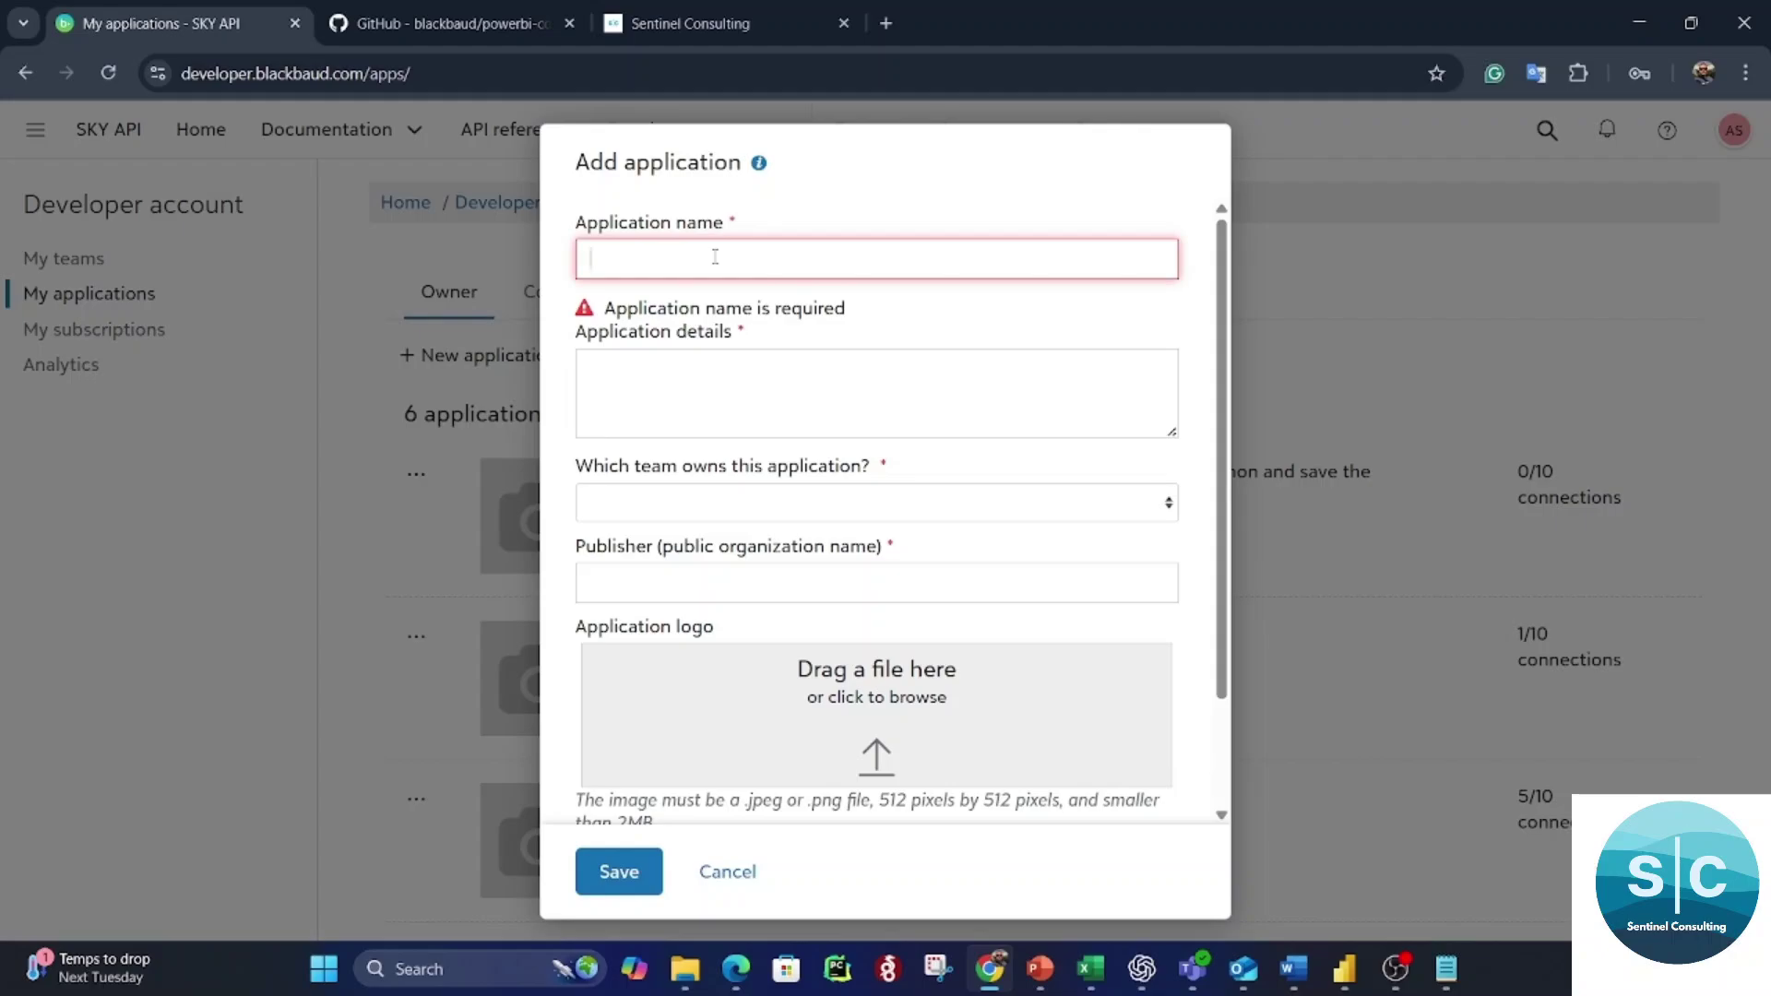
Name the application 'Power BI Test Connector'
type("Power")
key("BackSpace")
key("BackSpace")
key("BackSpace")
key("BackSpace")
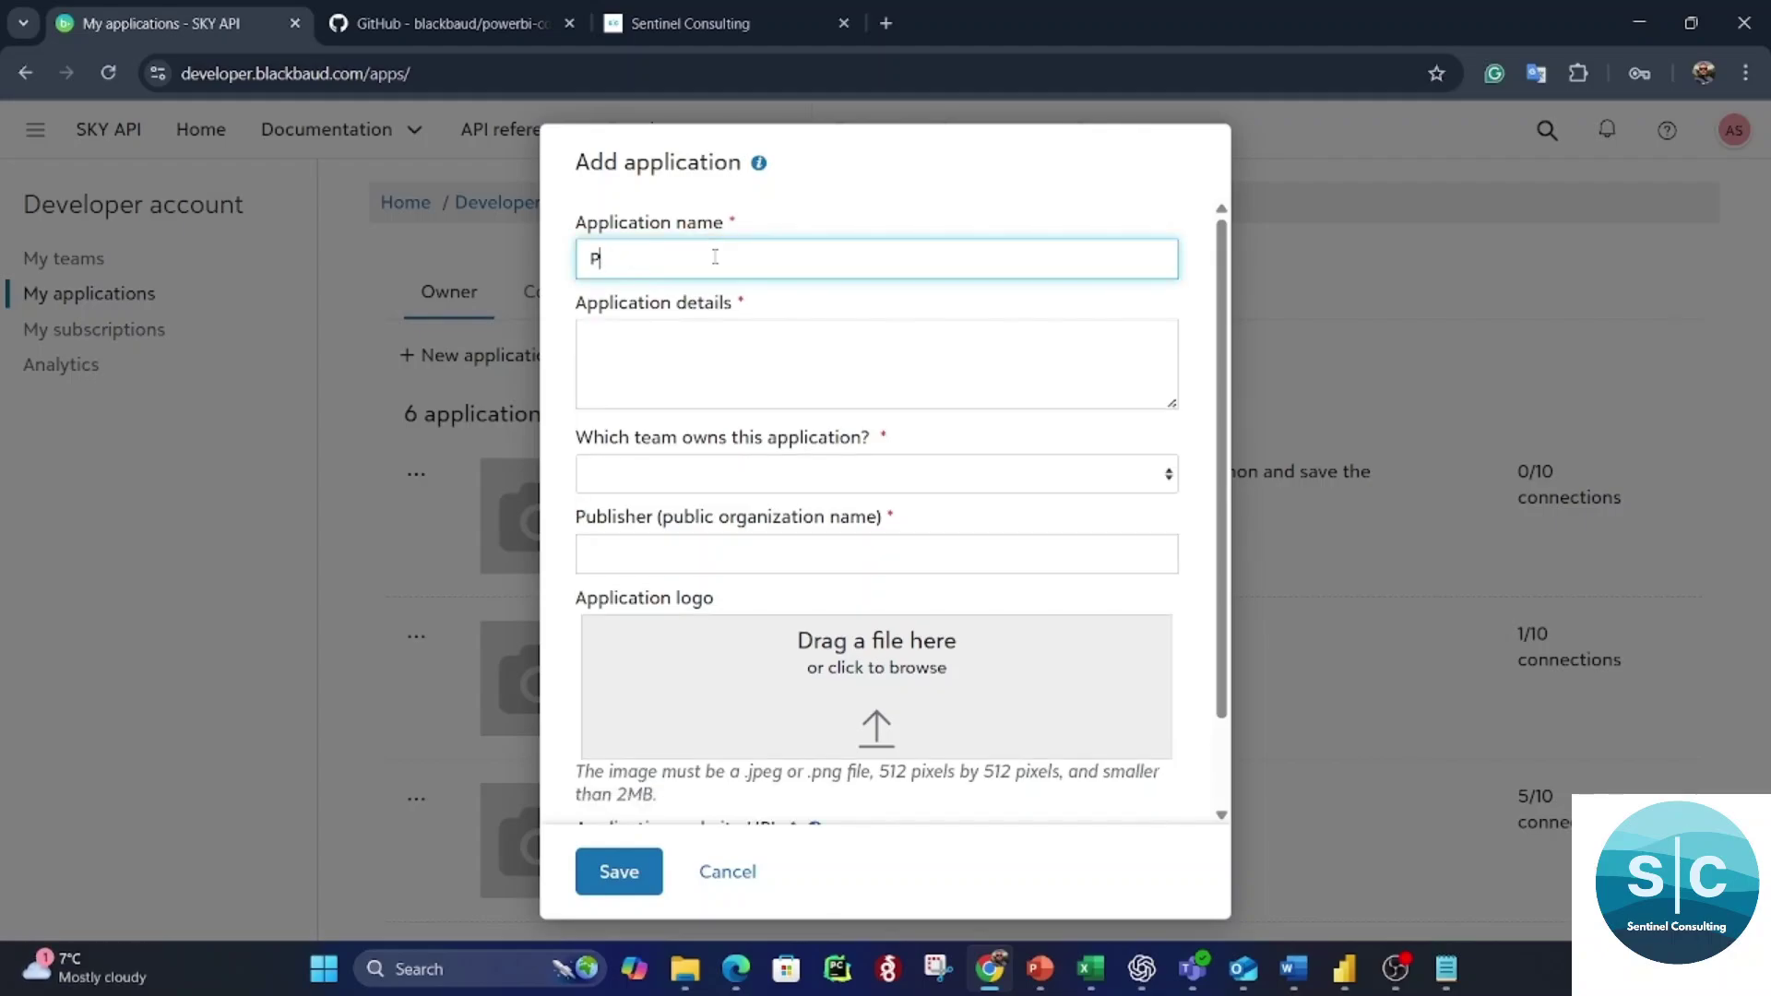
type("ower BI Test")
key("BackSpace")
key("BackSpace")
type("est Connecotr")
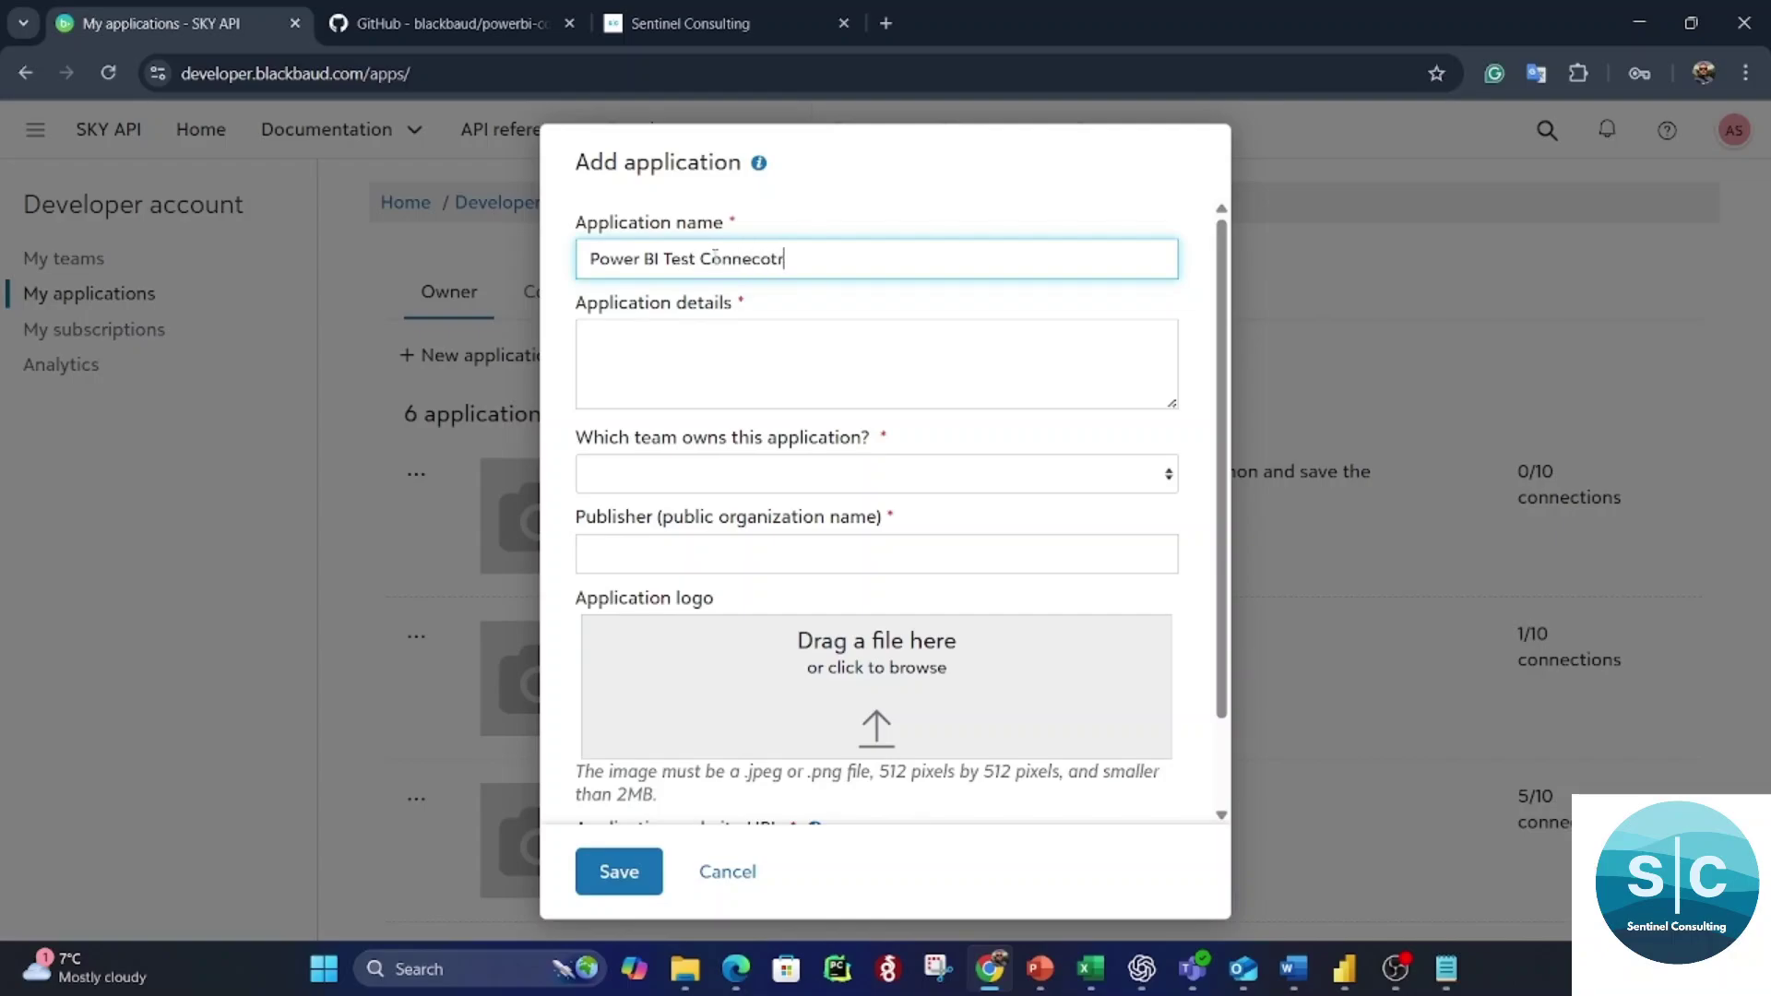
key("BackSpace")
key("BackSpace")
type("r")
Enter the details 'For testing and implementing the custom connector inside Power BI Desktop'
left_click(759, 332)
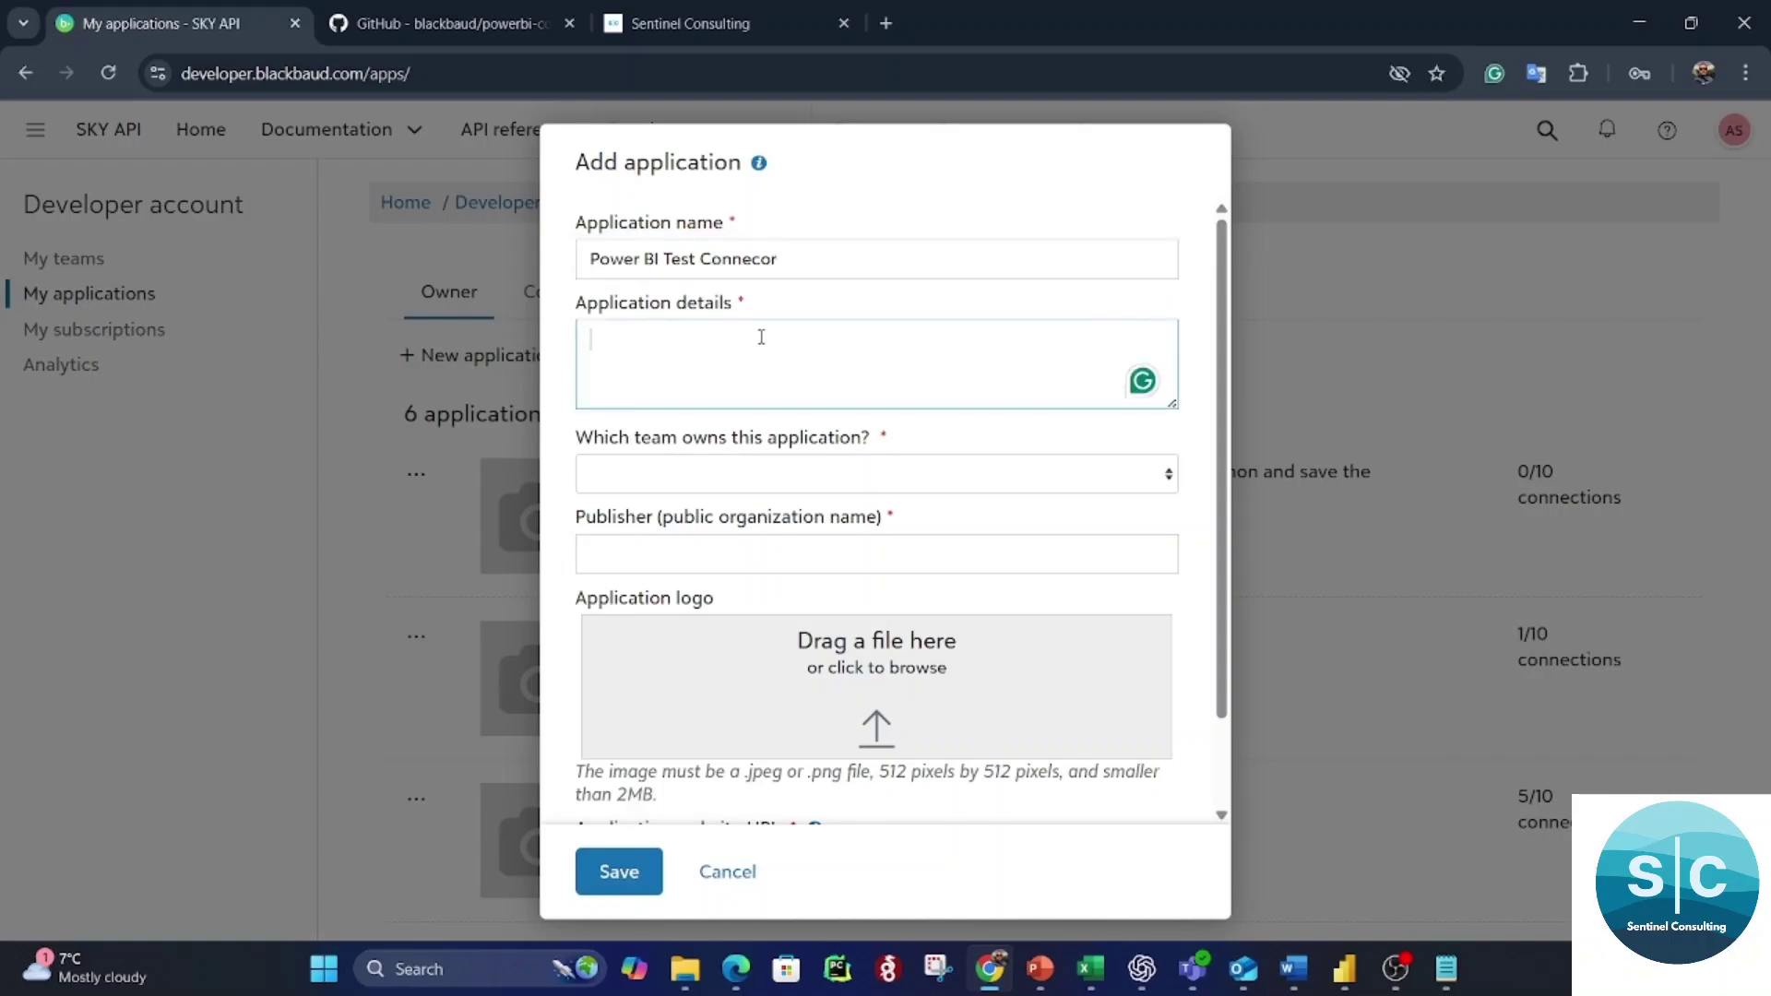
left_click(769, 258)
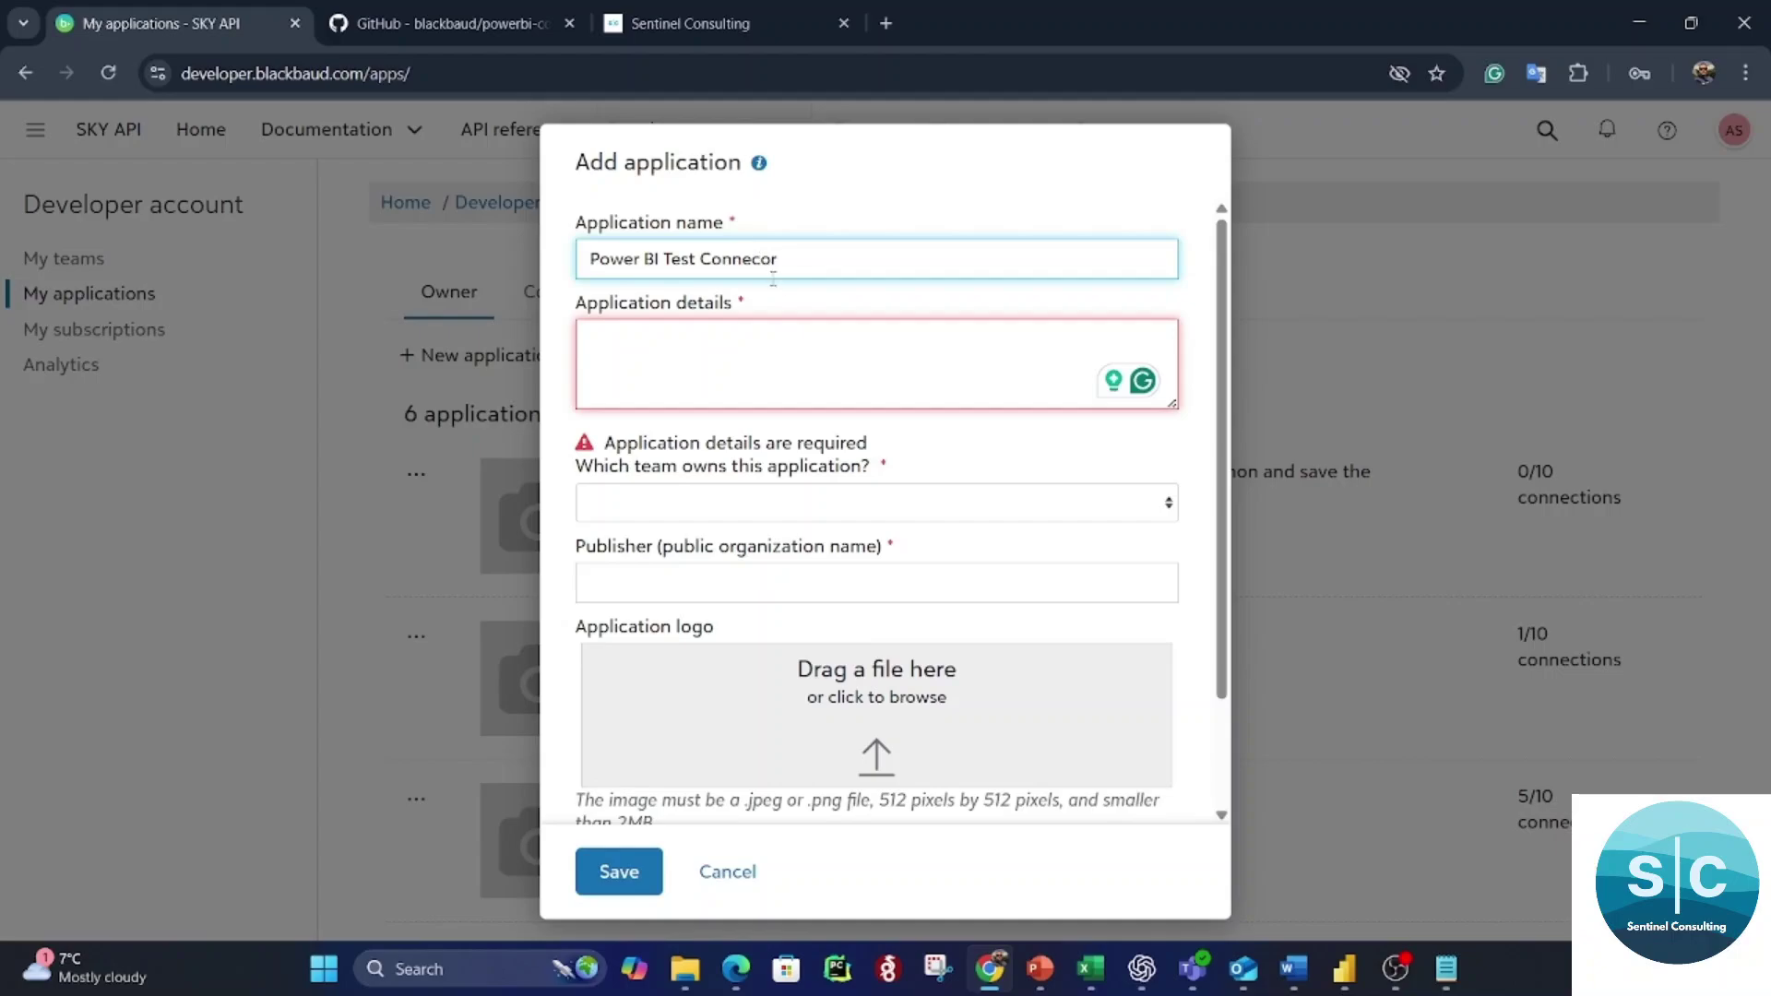
left_click(783, 334)
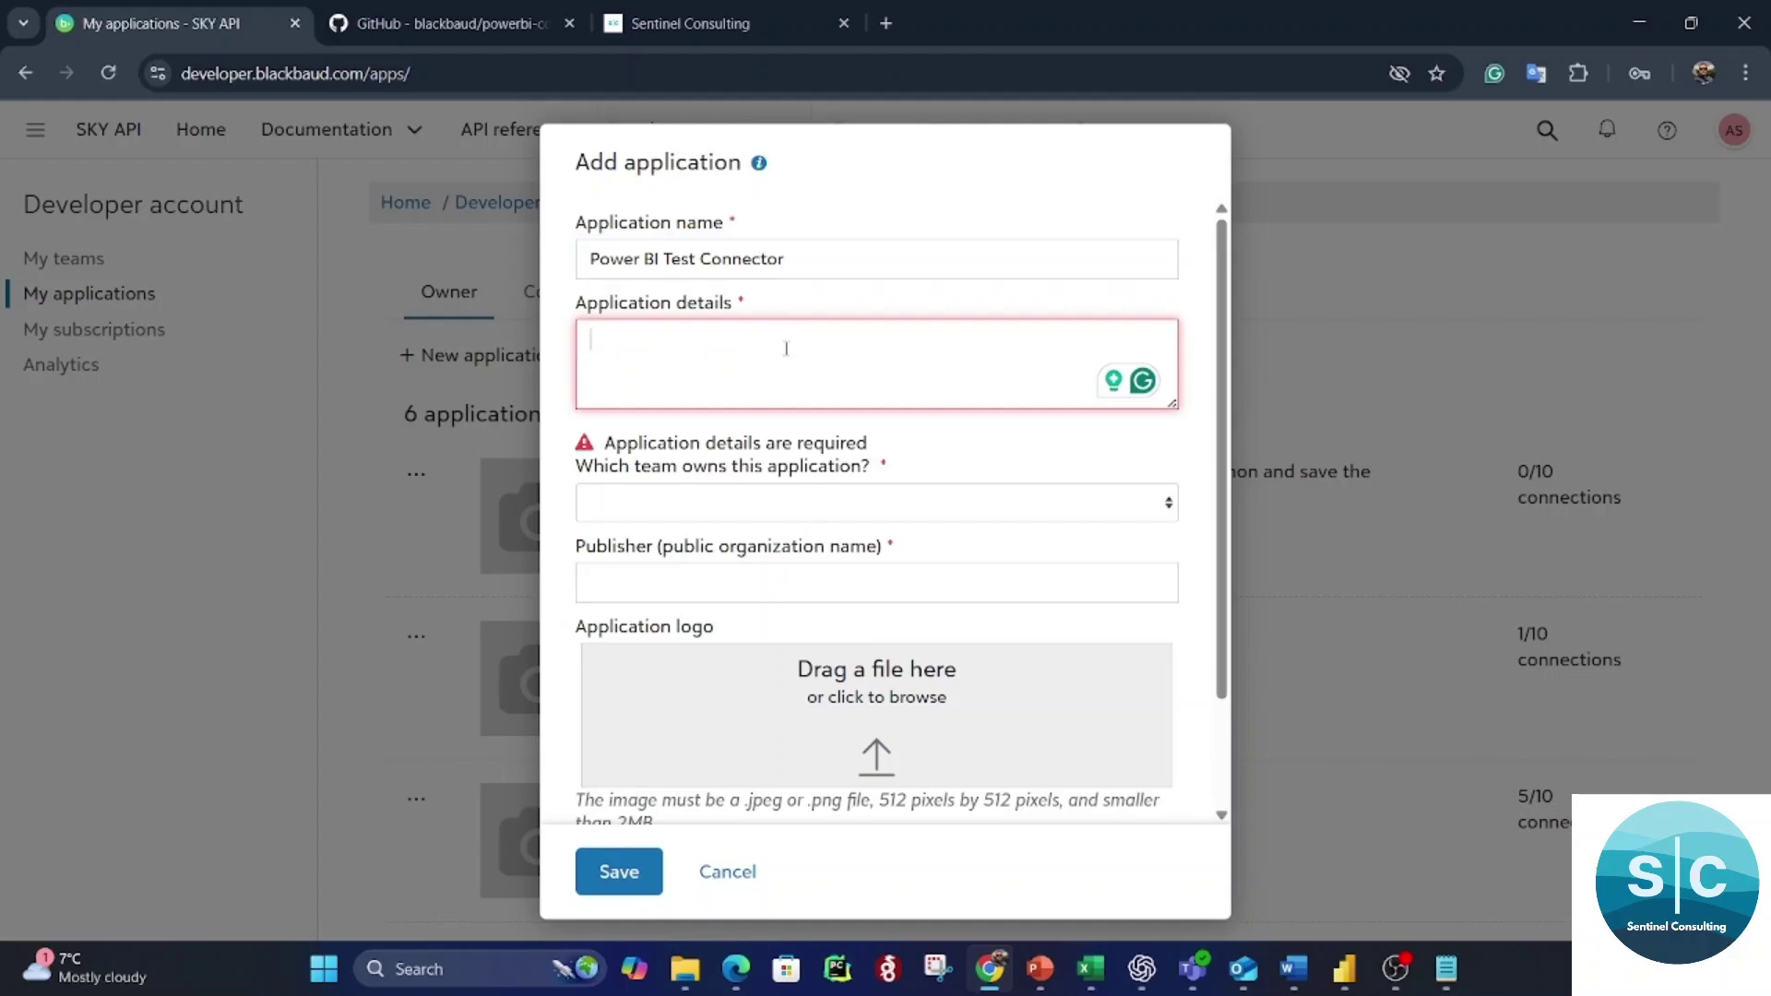
type("For ")
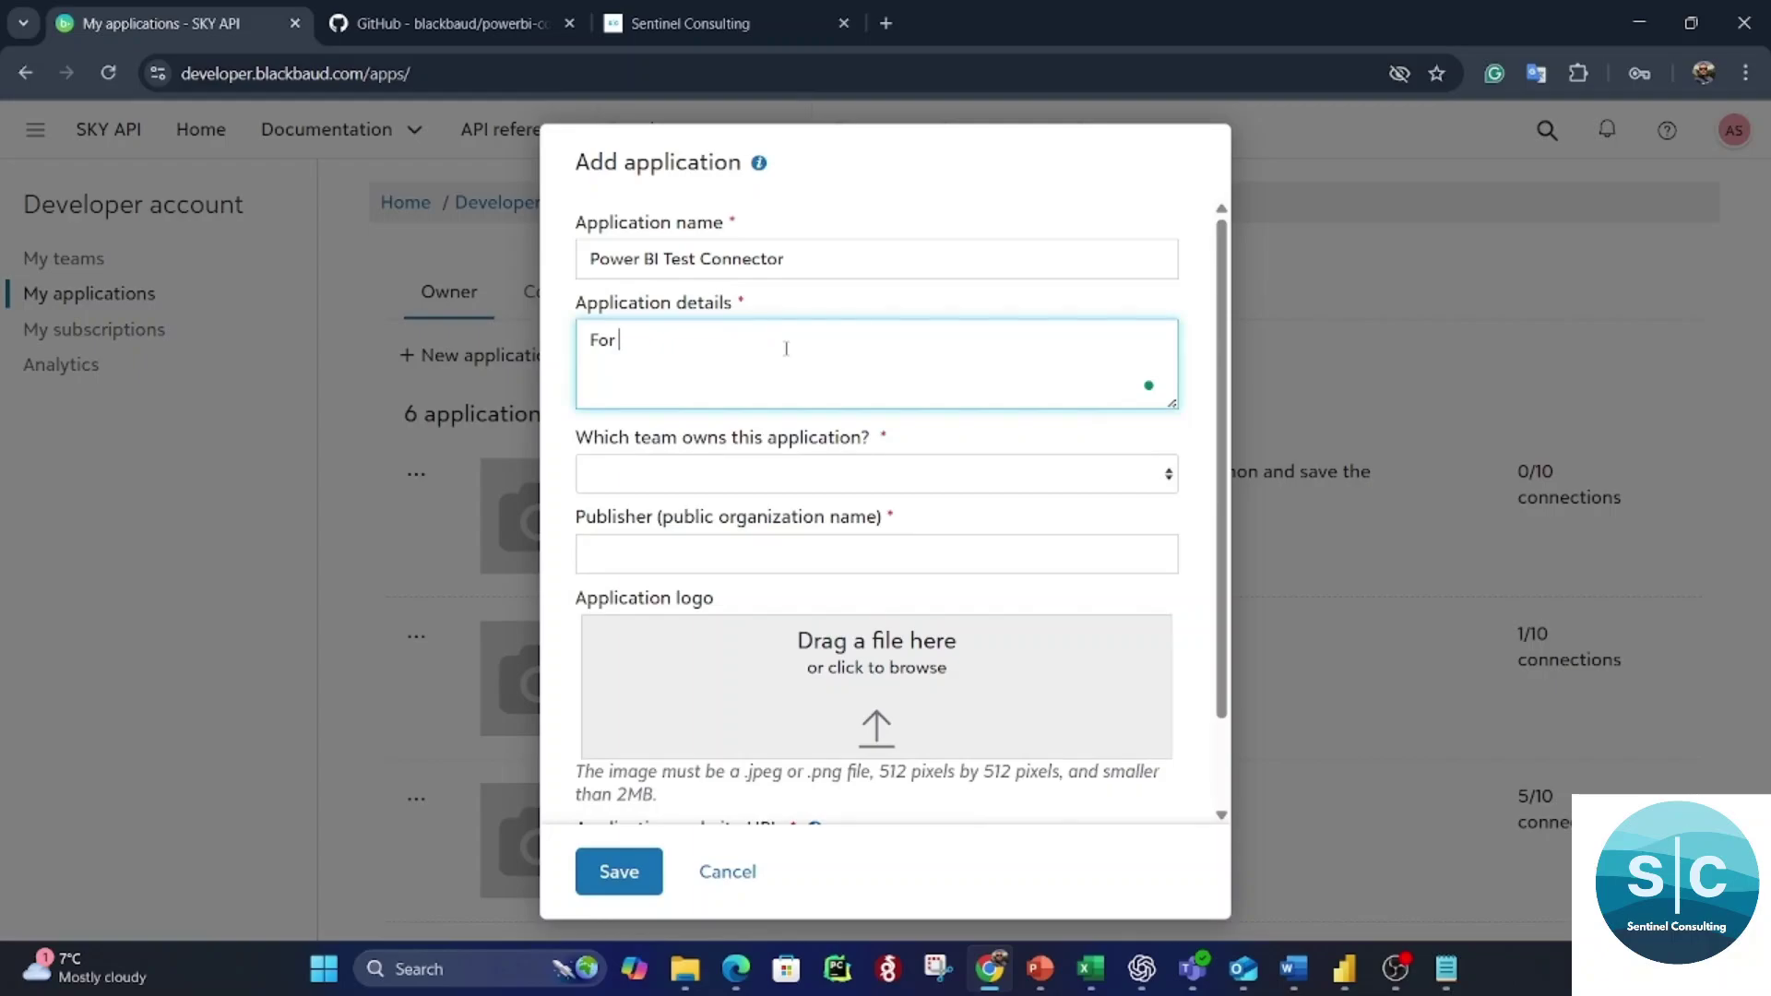
type("testing and implementing t")
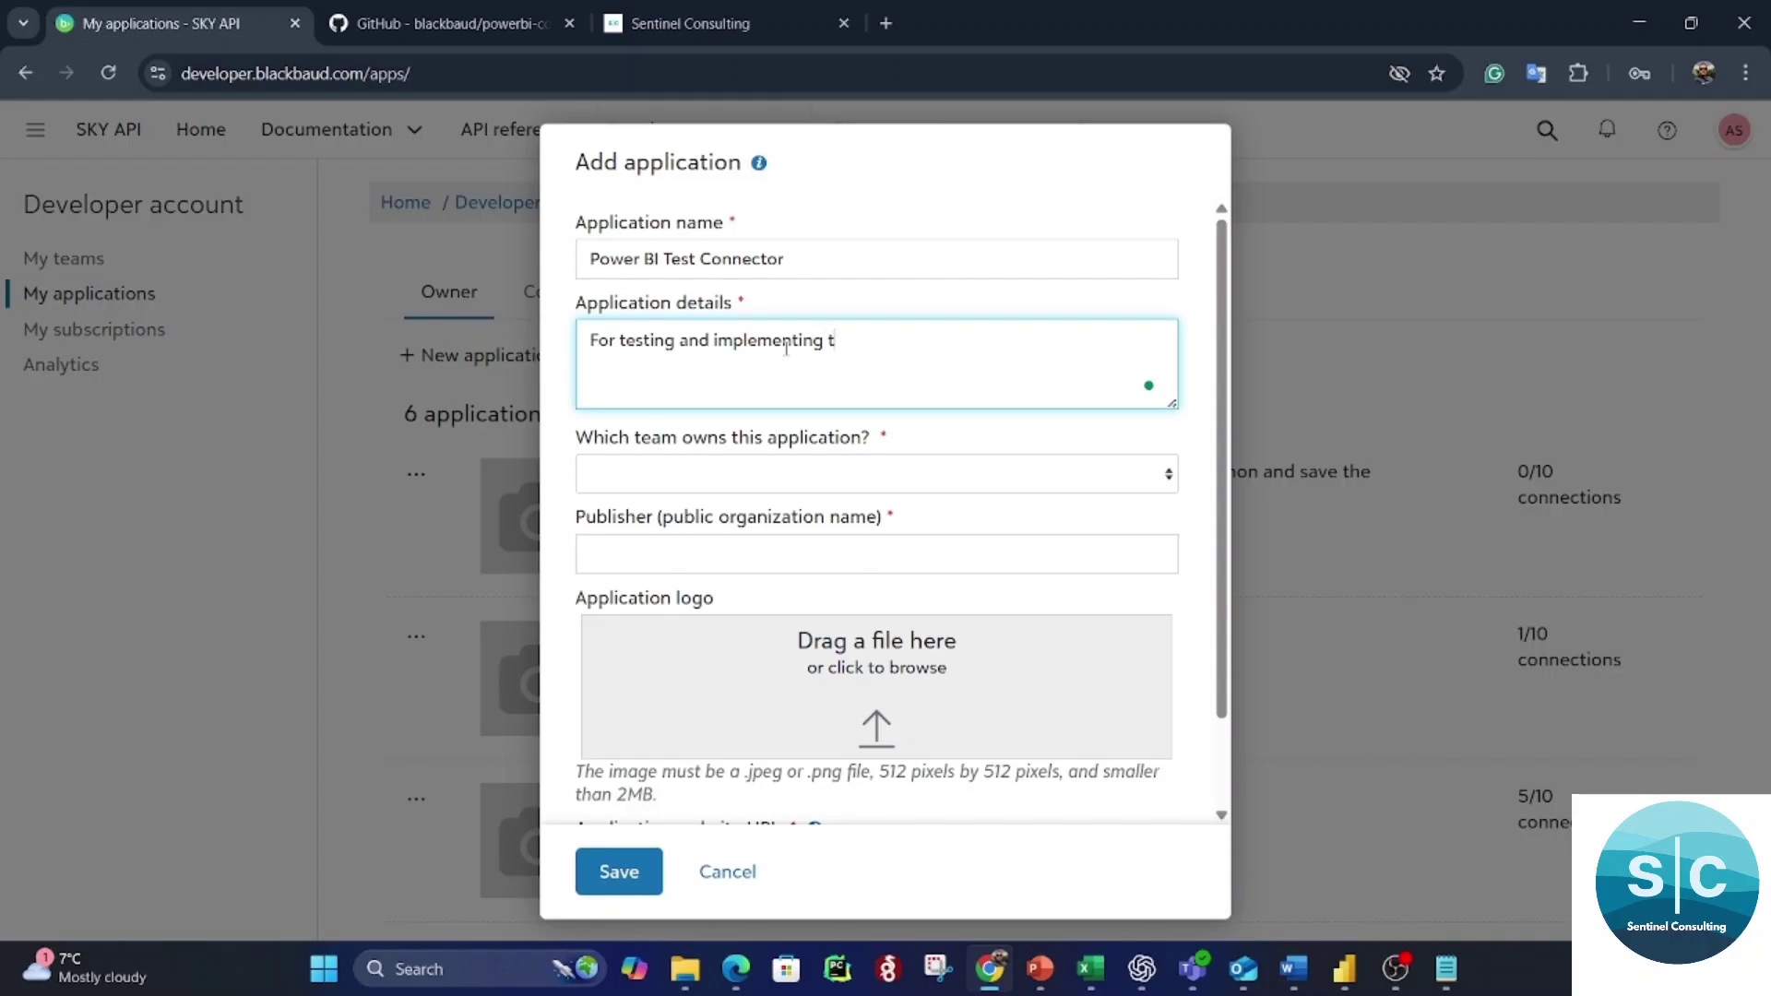
type("he custom connector inside P")
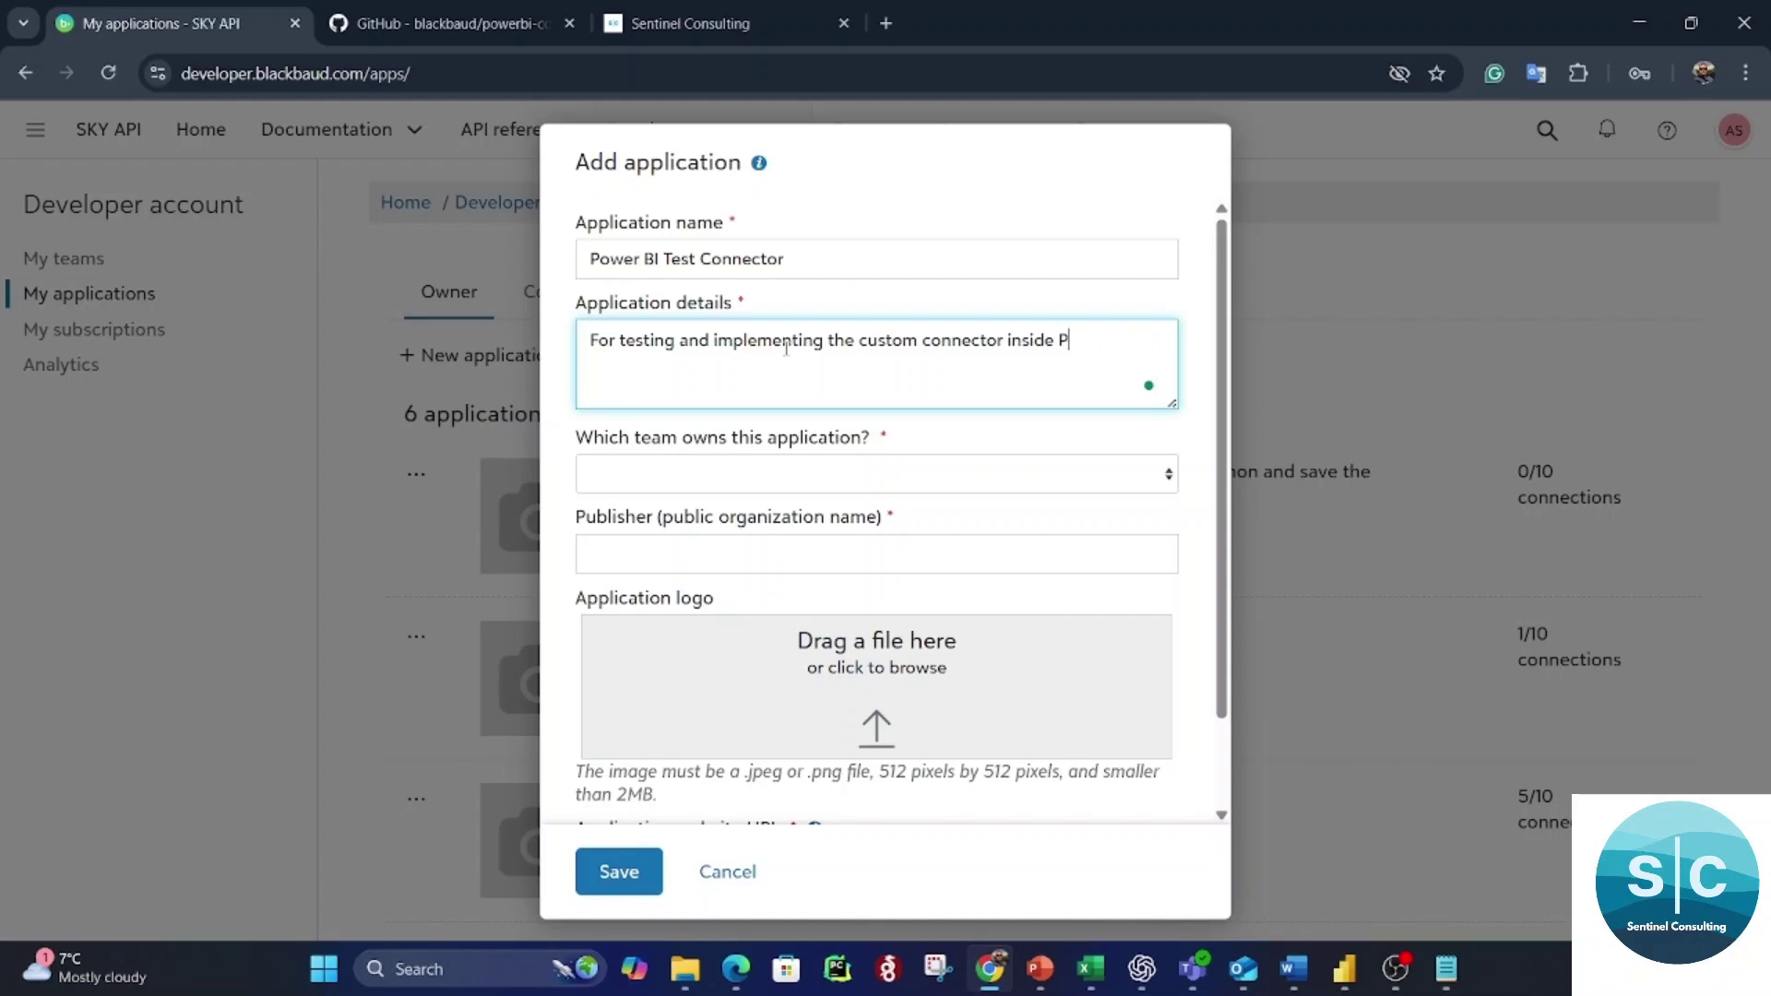
type("ower BI Desktop.")
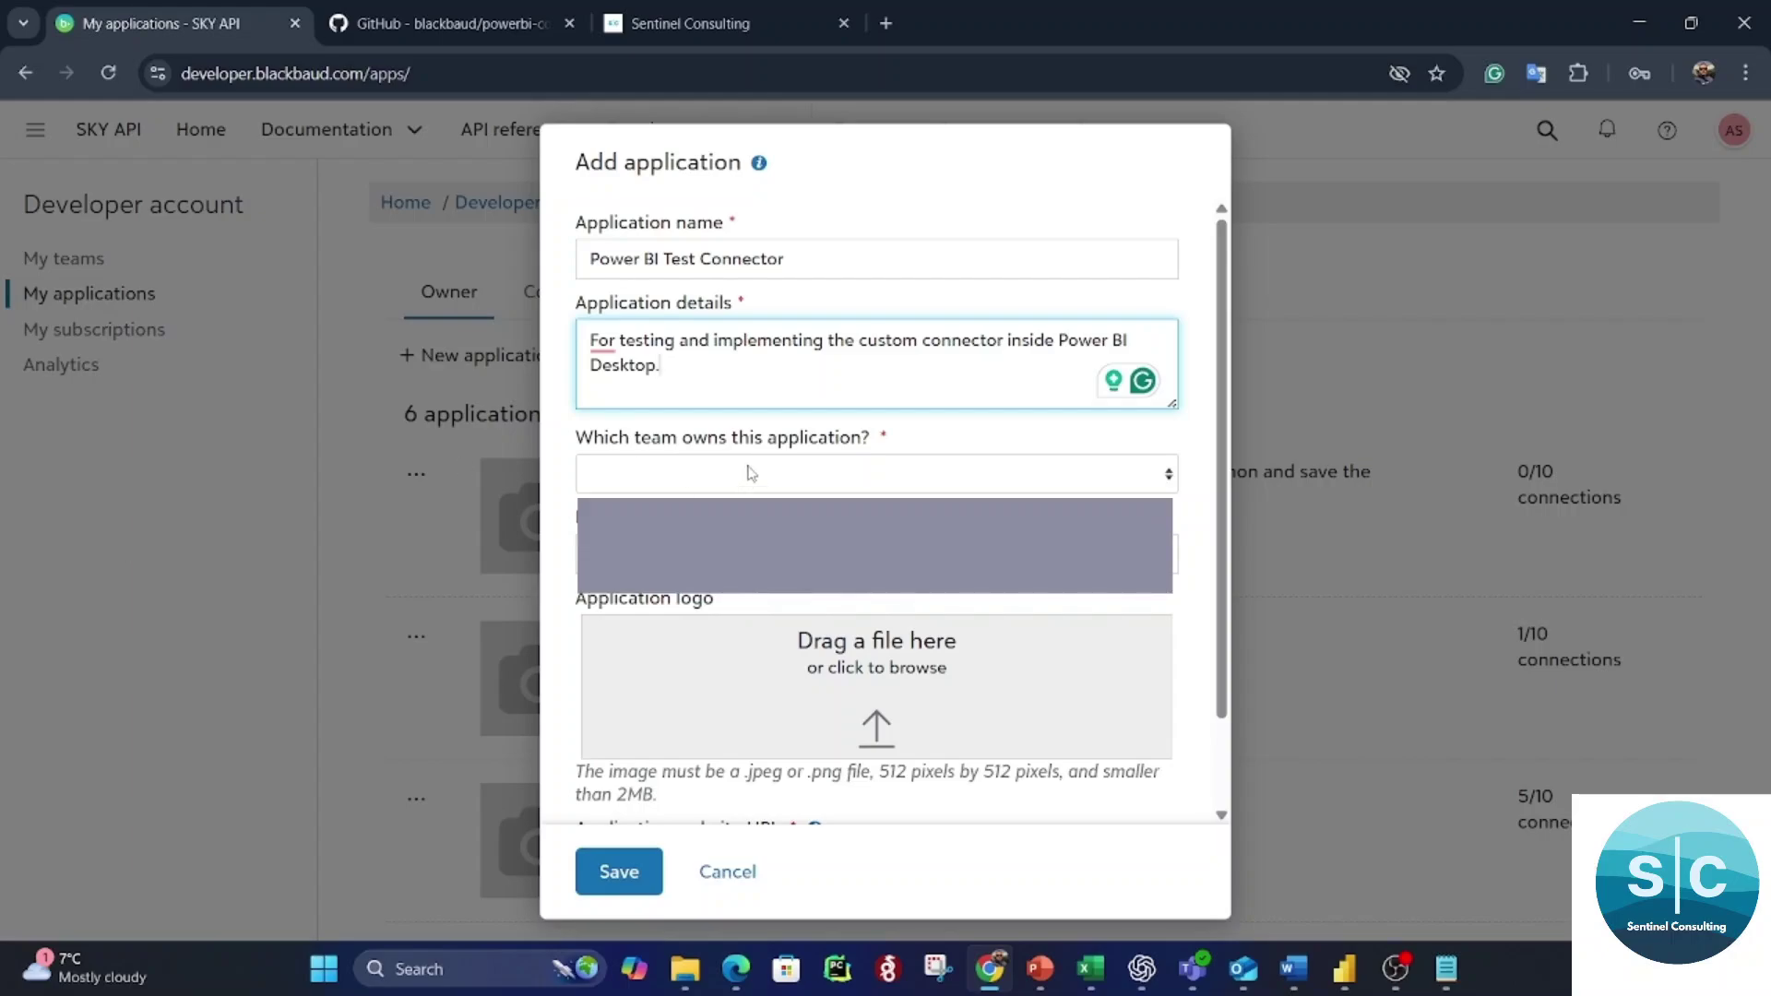
Mark the app as Not owned by a team and set publisher to 'Sentinel'
left_click(748, 473)
left_click(650, 604)
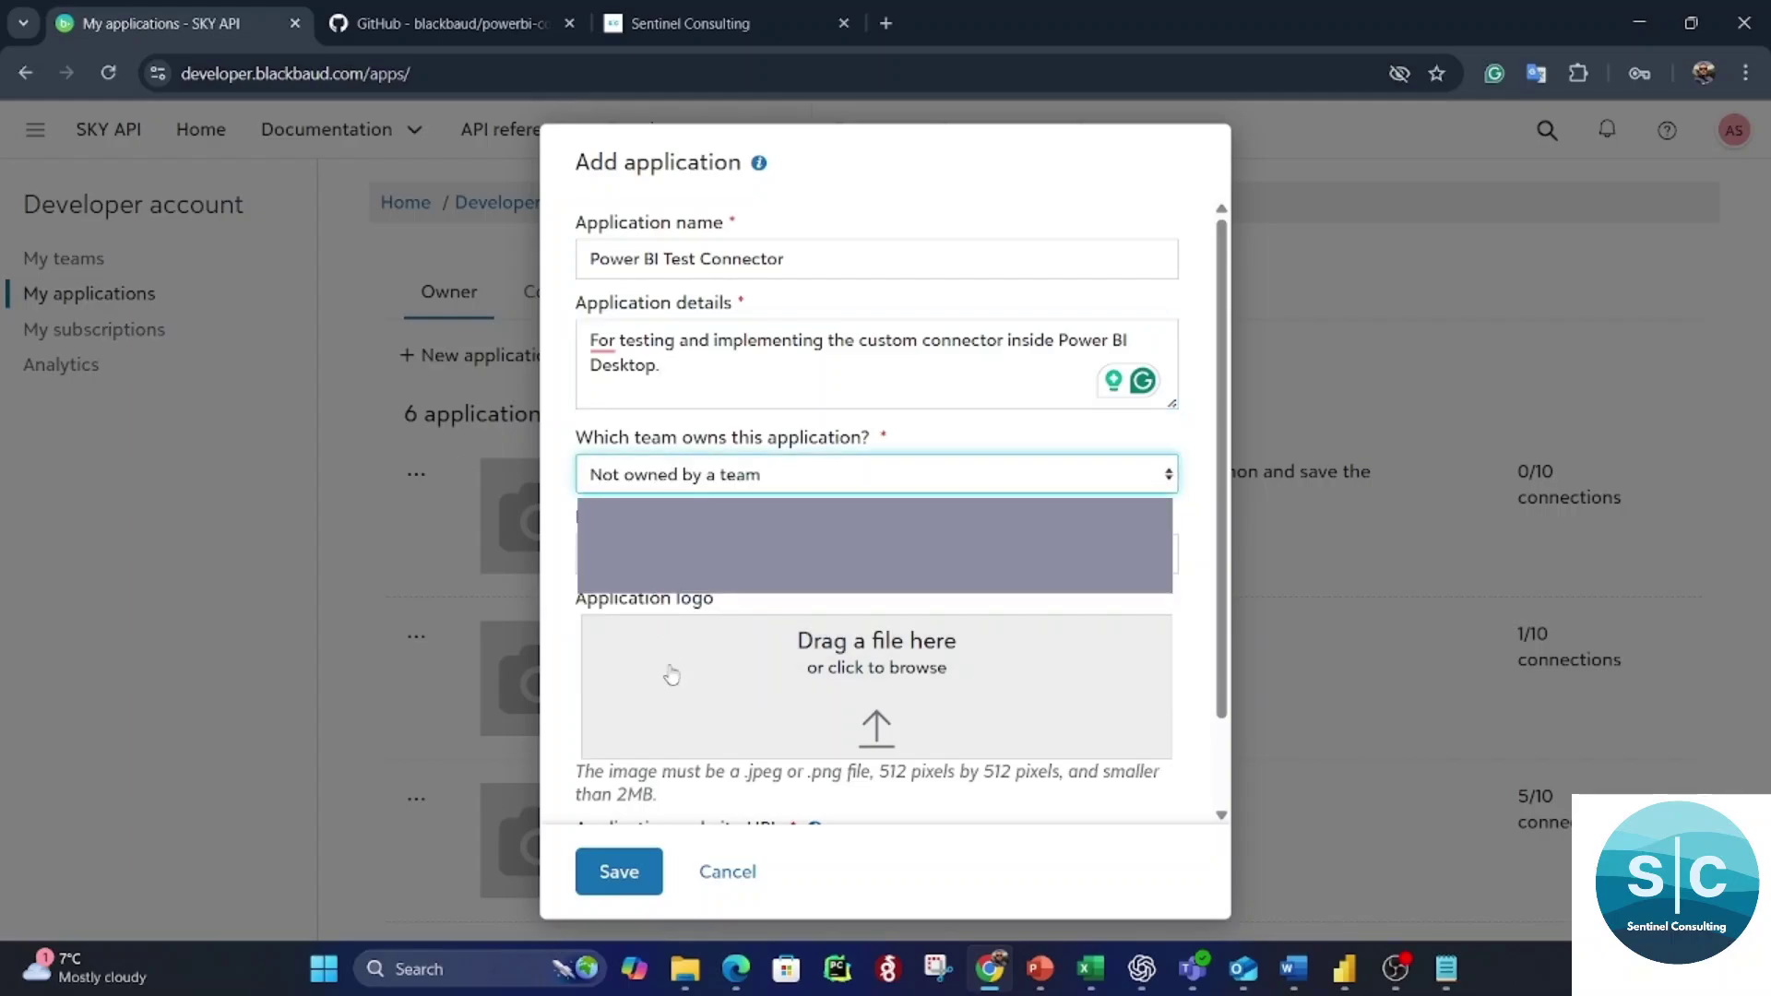
left_click(645, 556)
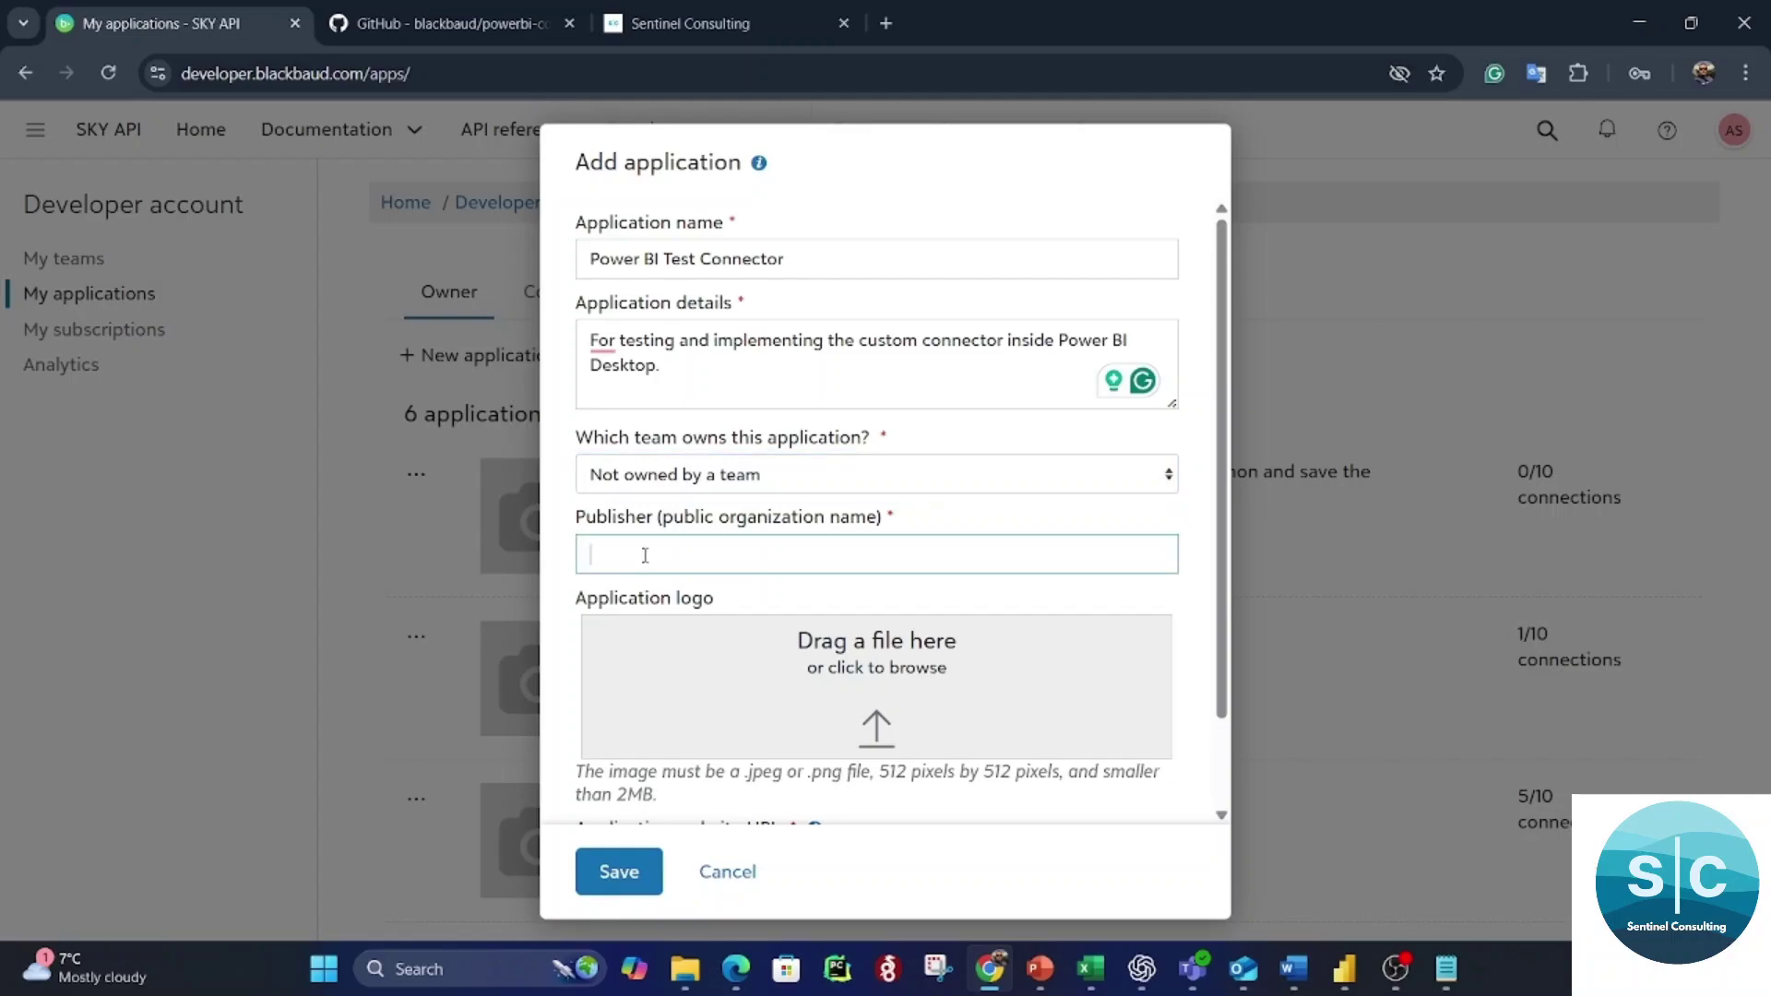
type("Sentine")
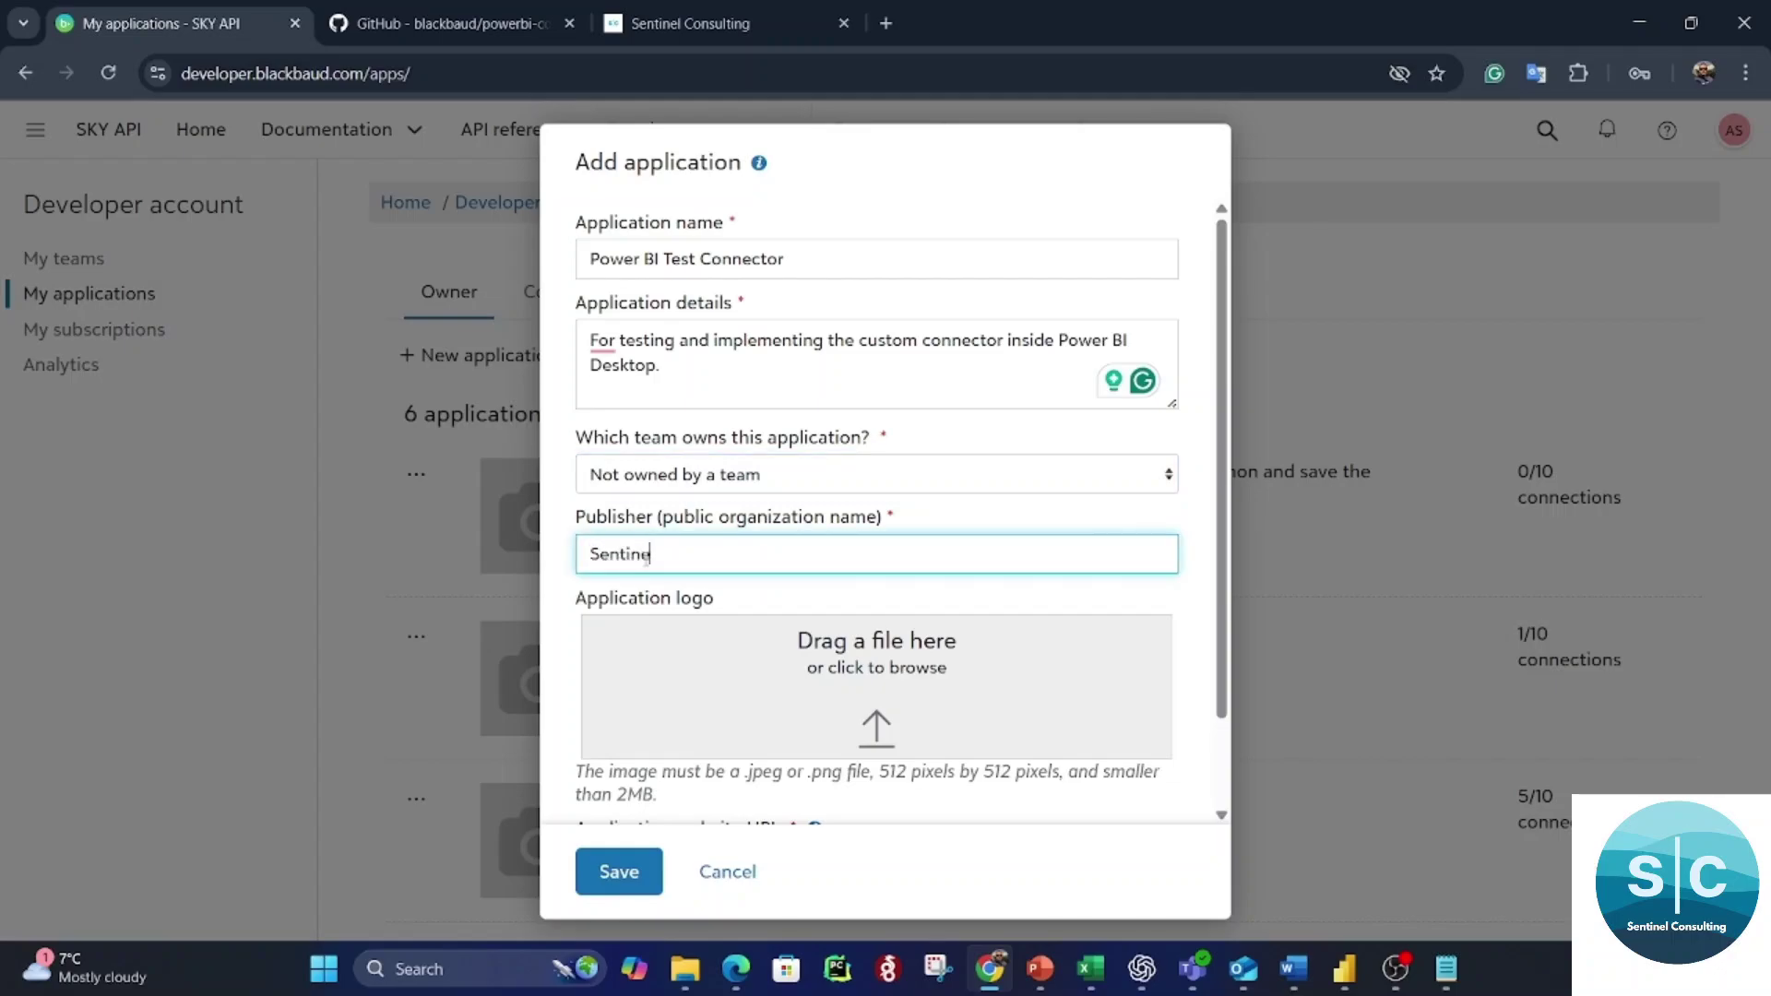
type("l")
Paste the Sentinel Consulting website URL as the application website and save
scroll(991, 604, "down", 1)
left_click(615, 762)
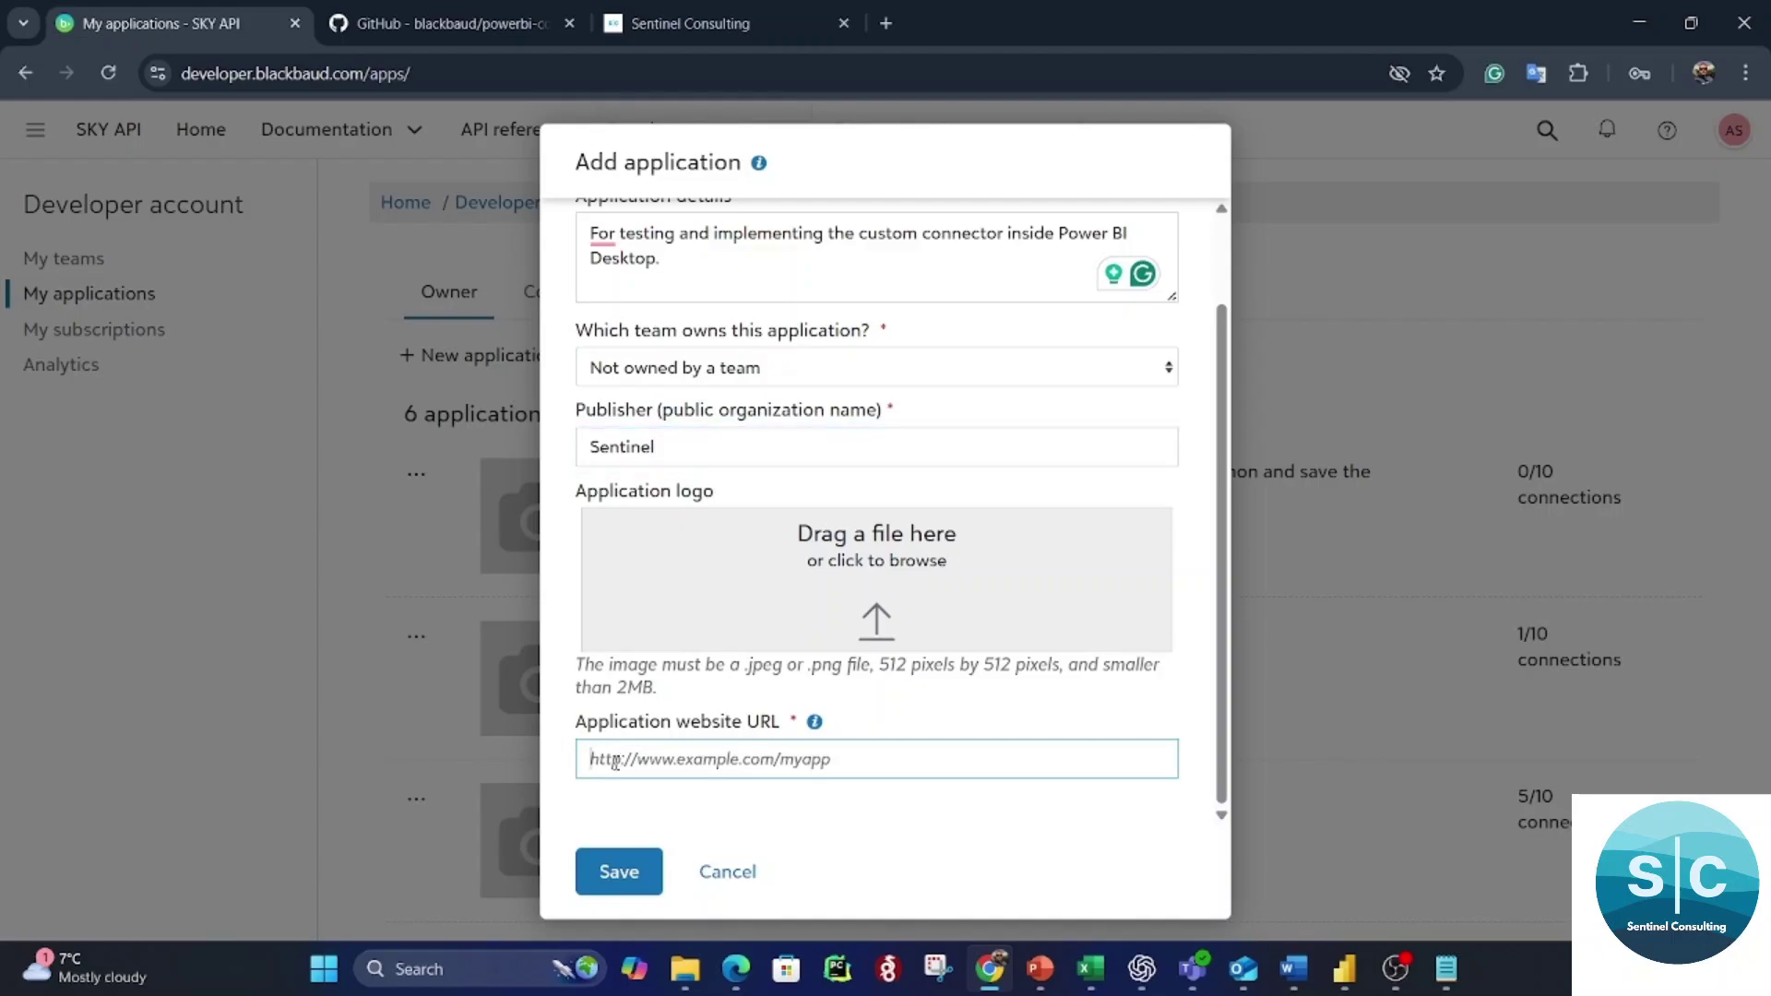
left_click(701, 23)
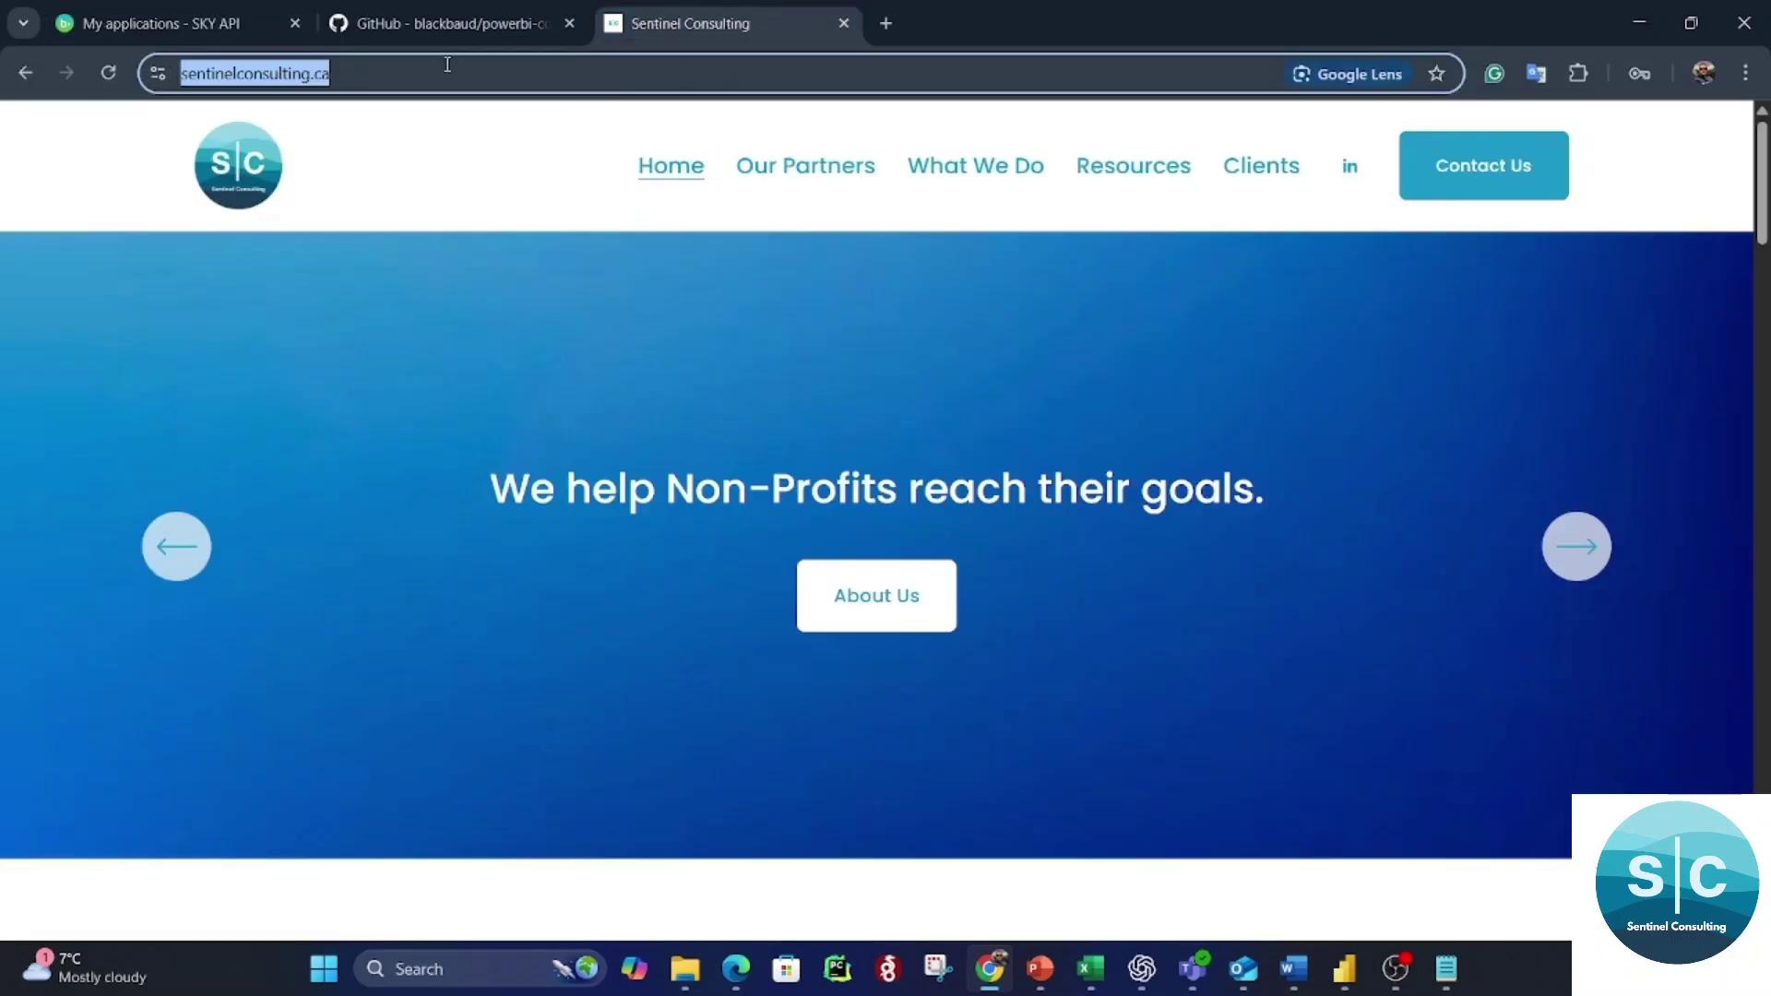
left_click(210, 16)
type("https://www.sentinelconsulting.ca/")
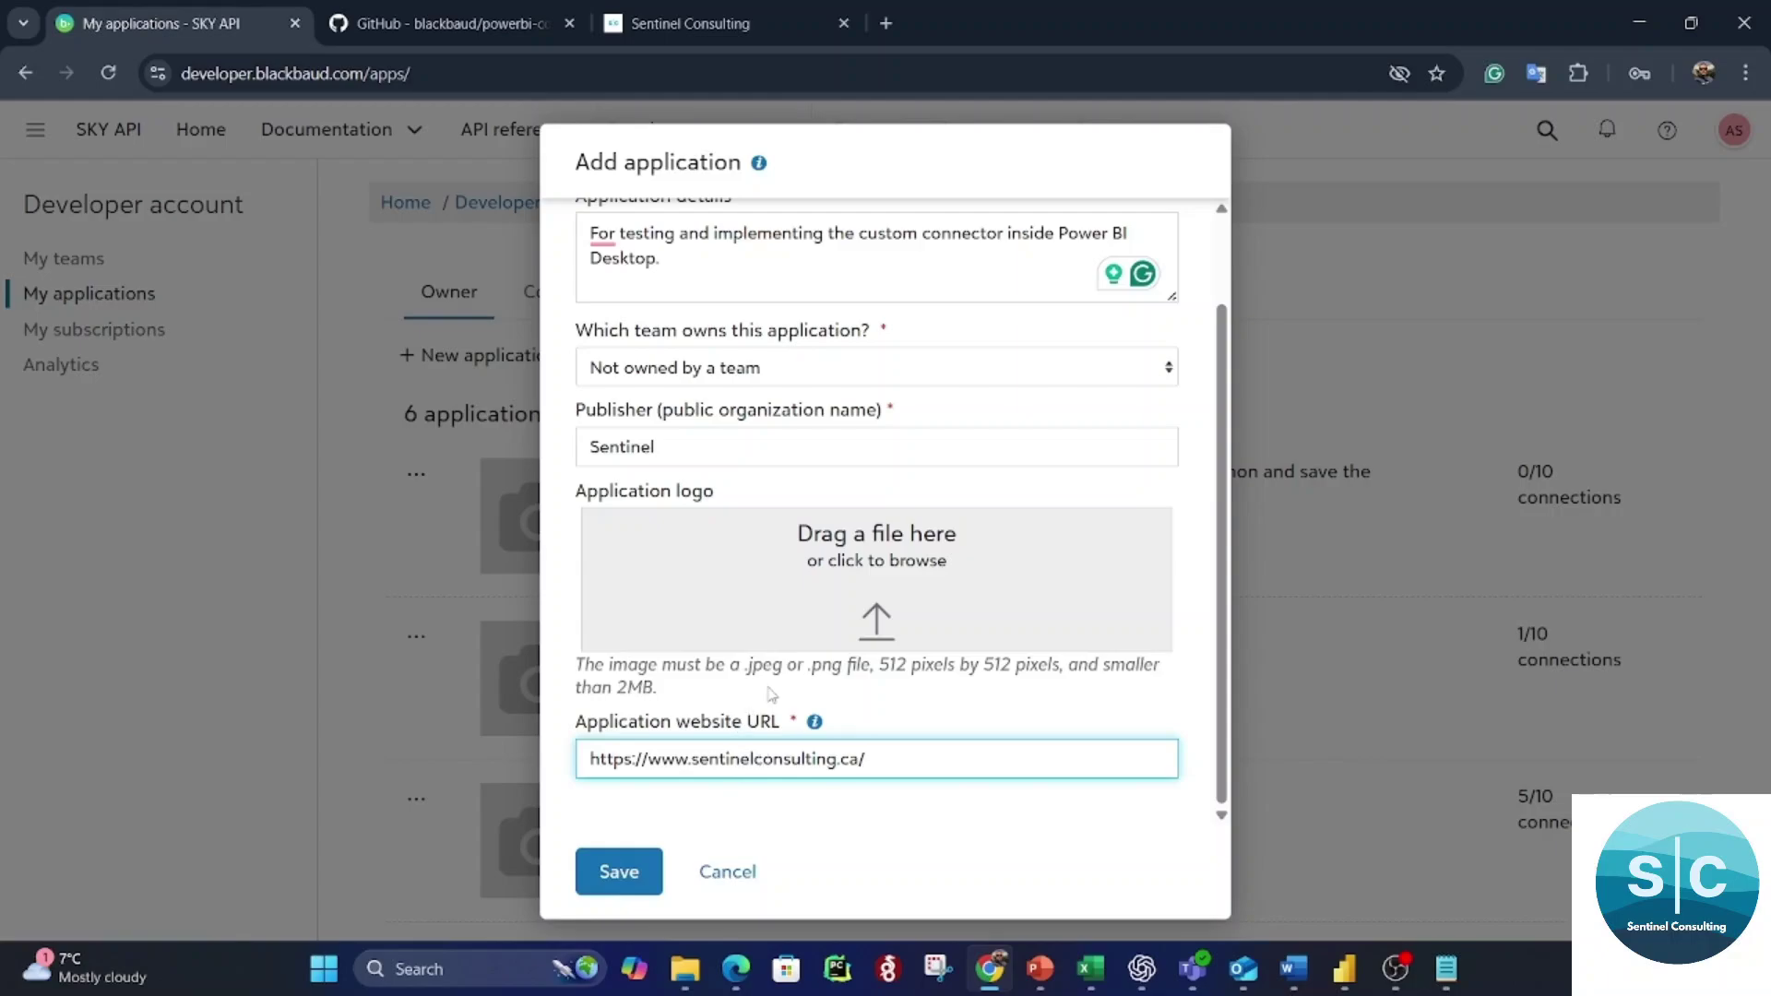
left_click(613, 881)
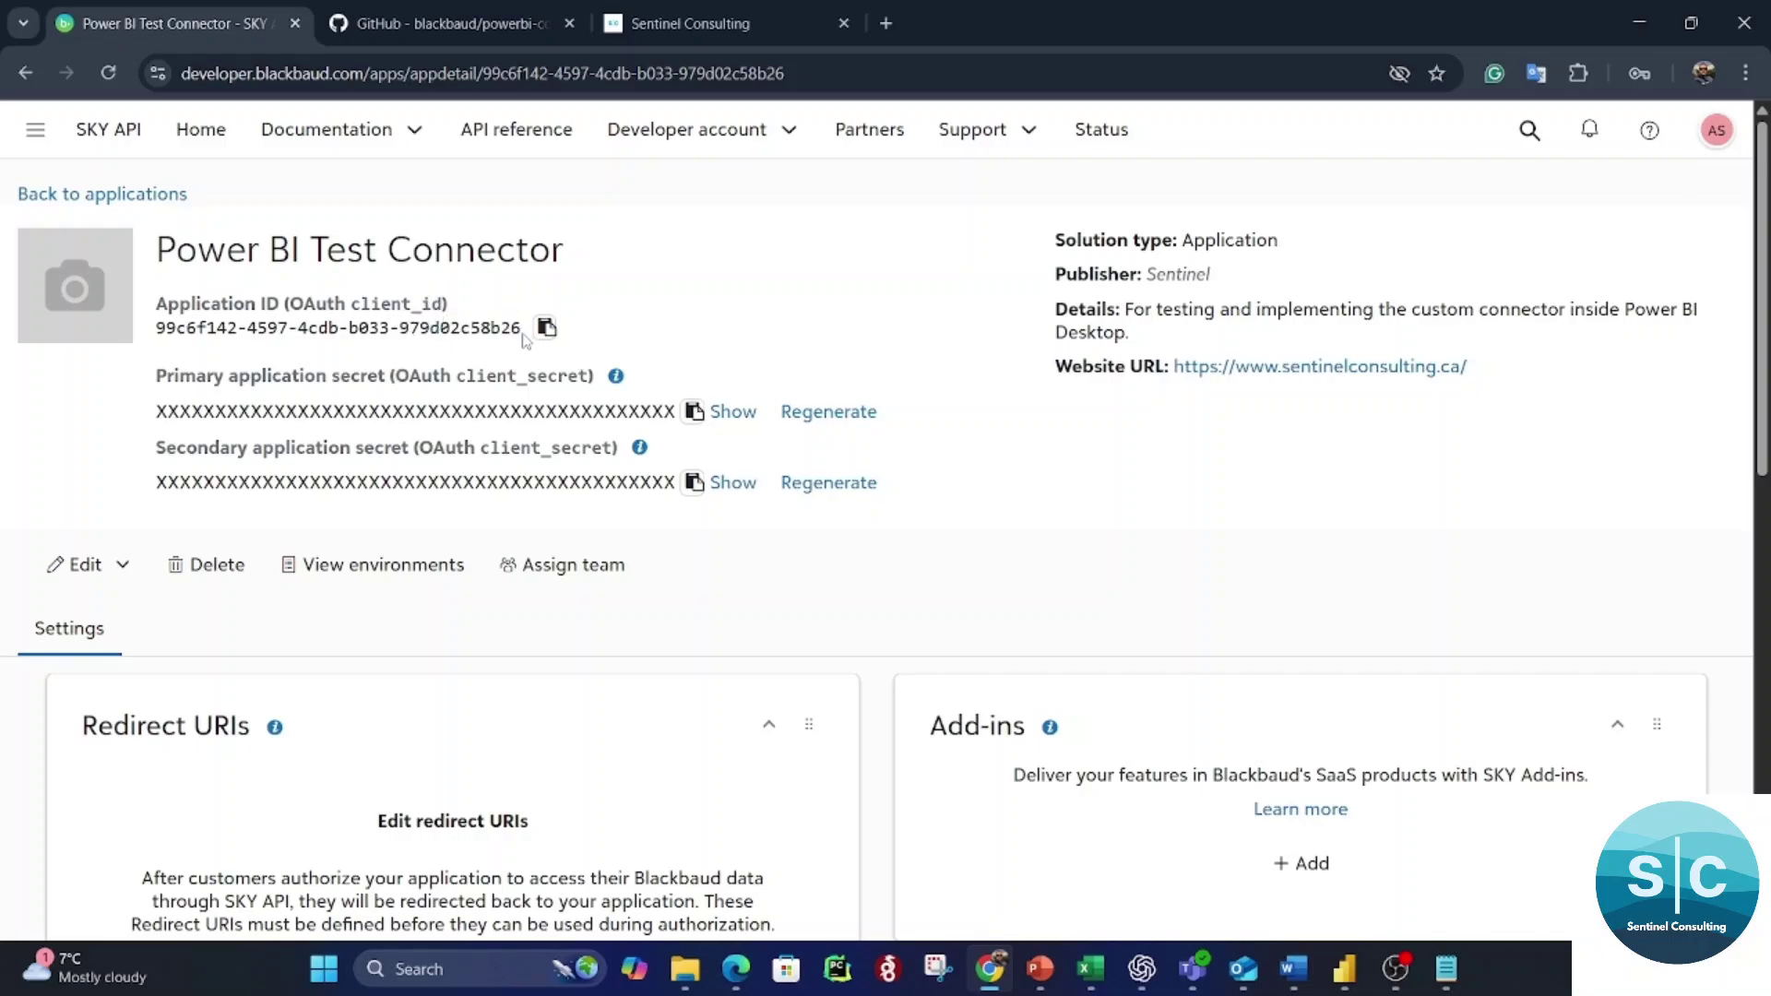
Select the new app's ID, then the Standard APIs primary access key in My subscriptions
left_click_drag(522, 332, 152, 242)
left_click_drag(593, 375, 743, 189)
left_click(687, 129)
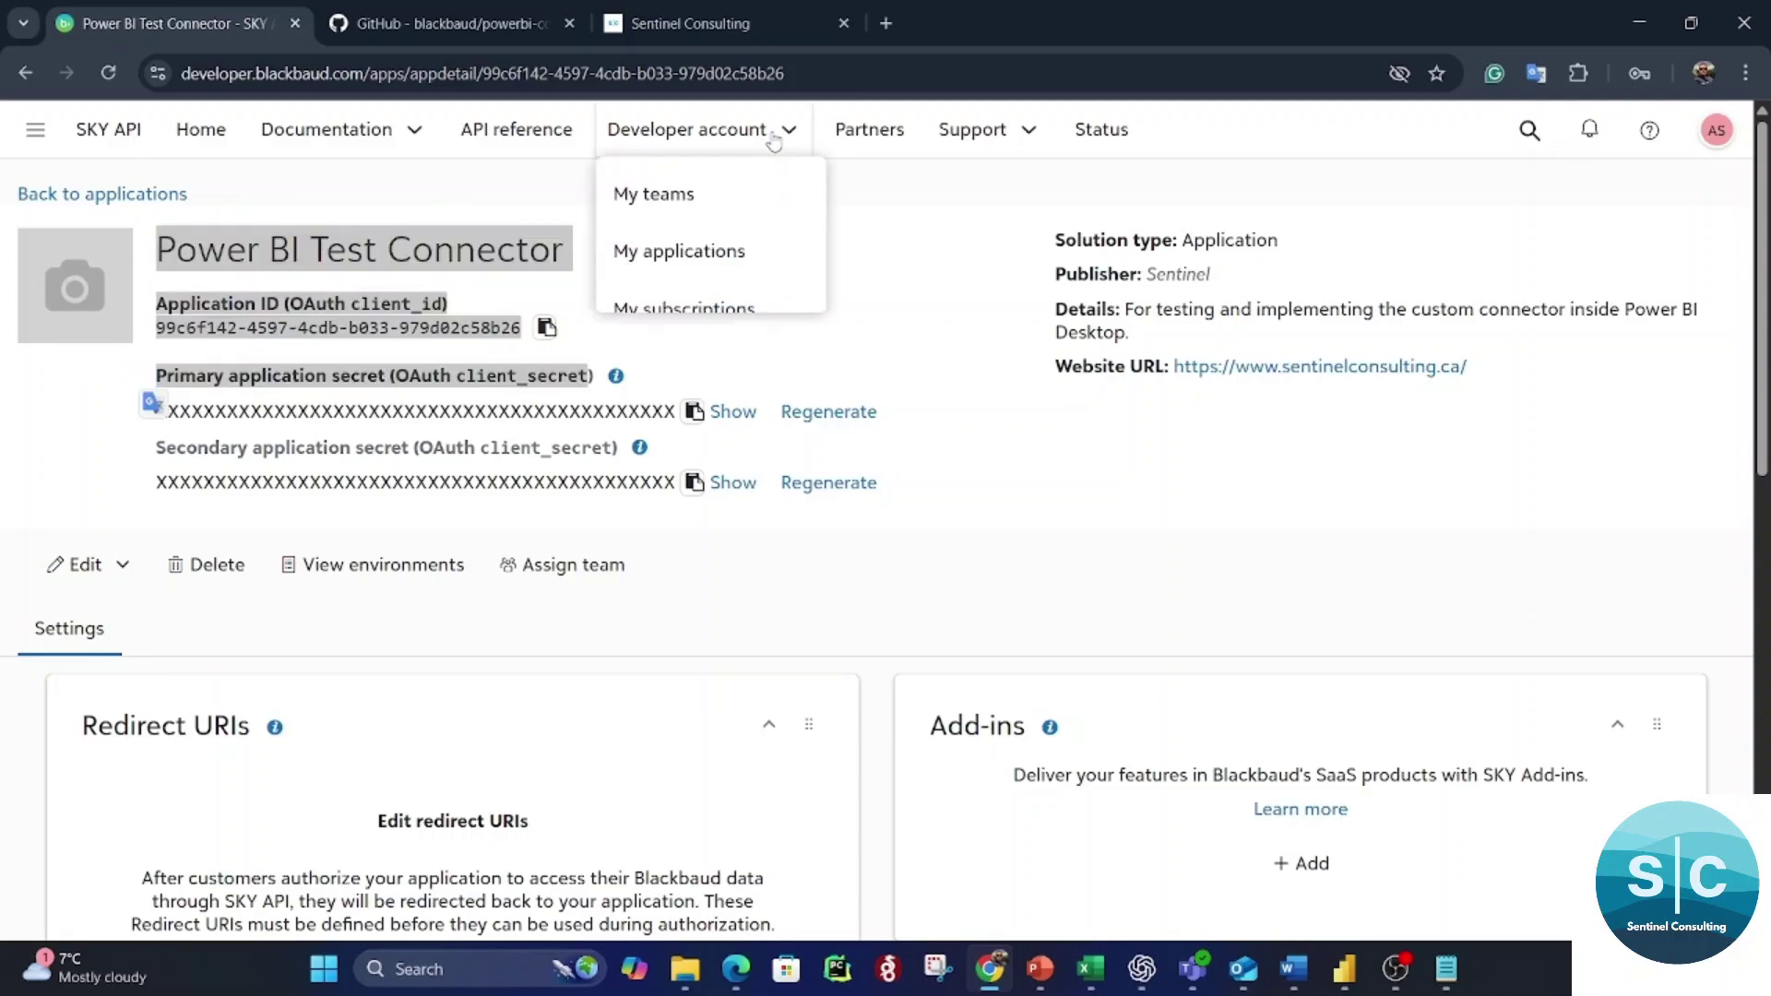
left_click(692, 309)
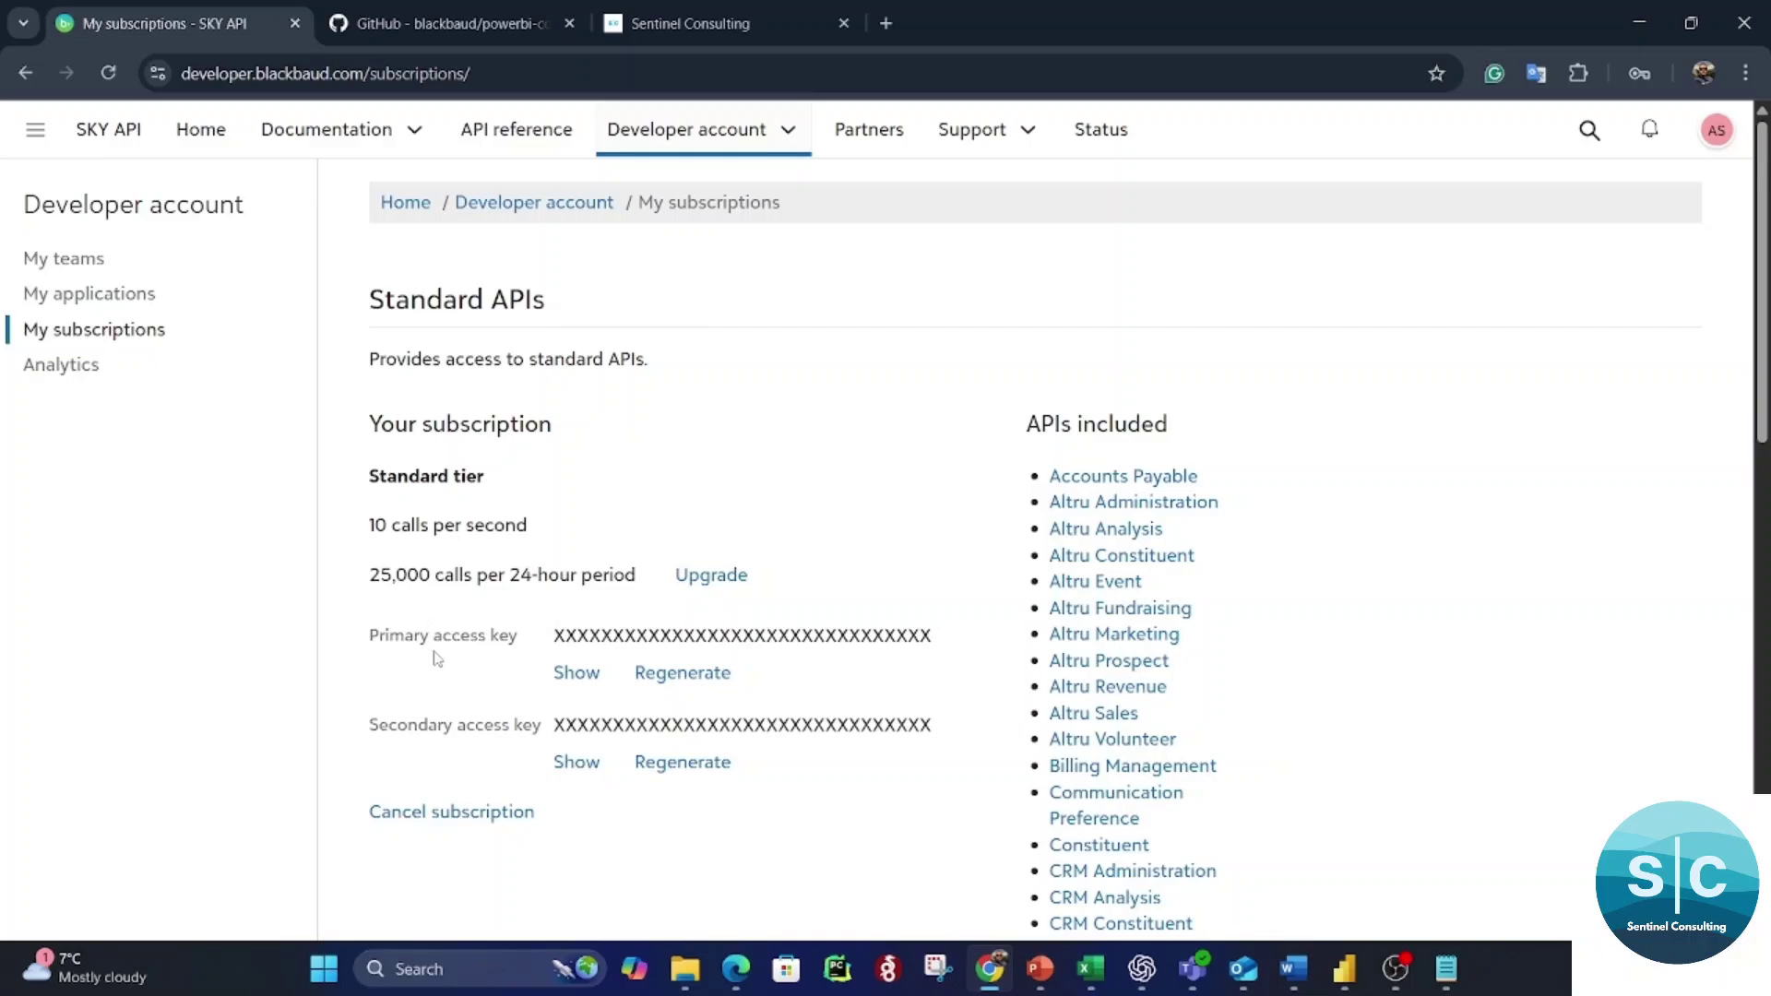
left_click_drag(556, 634, 982, 648)
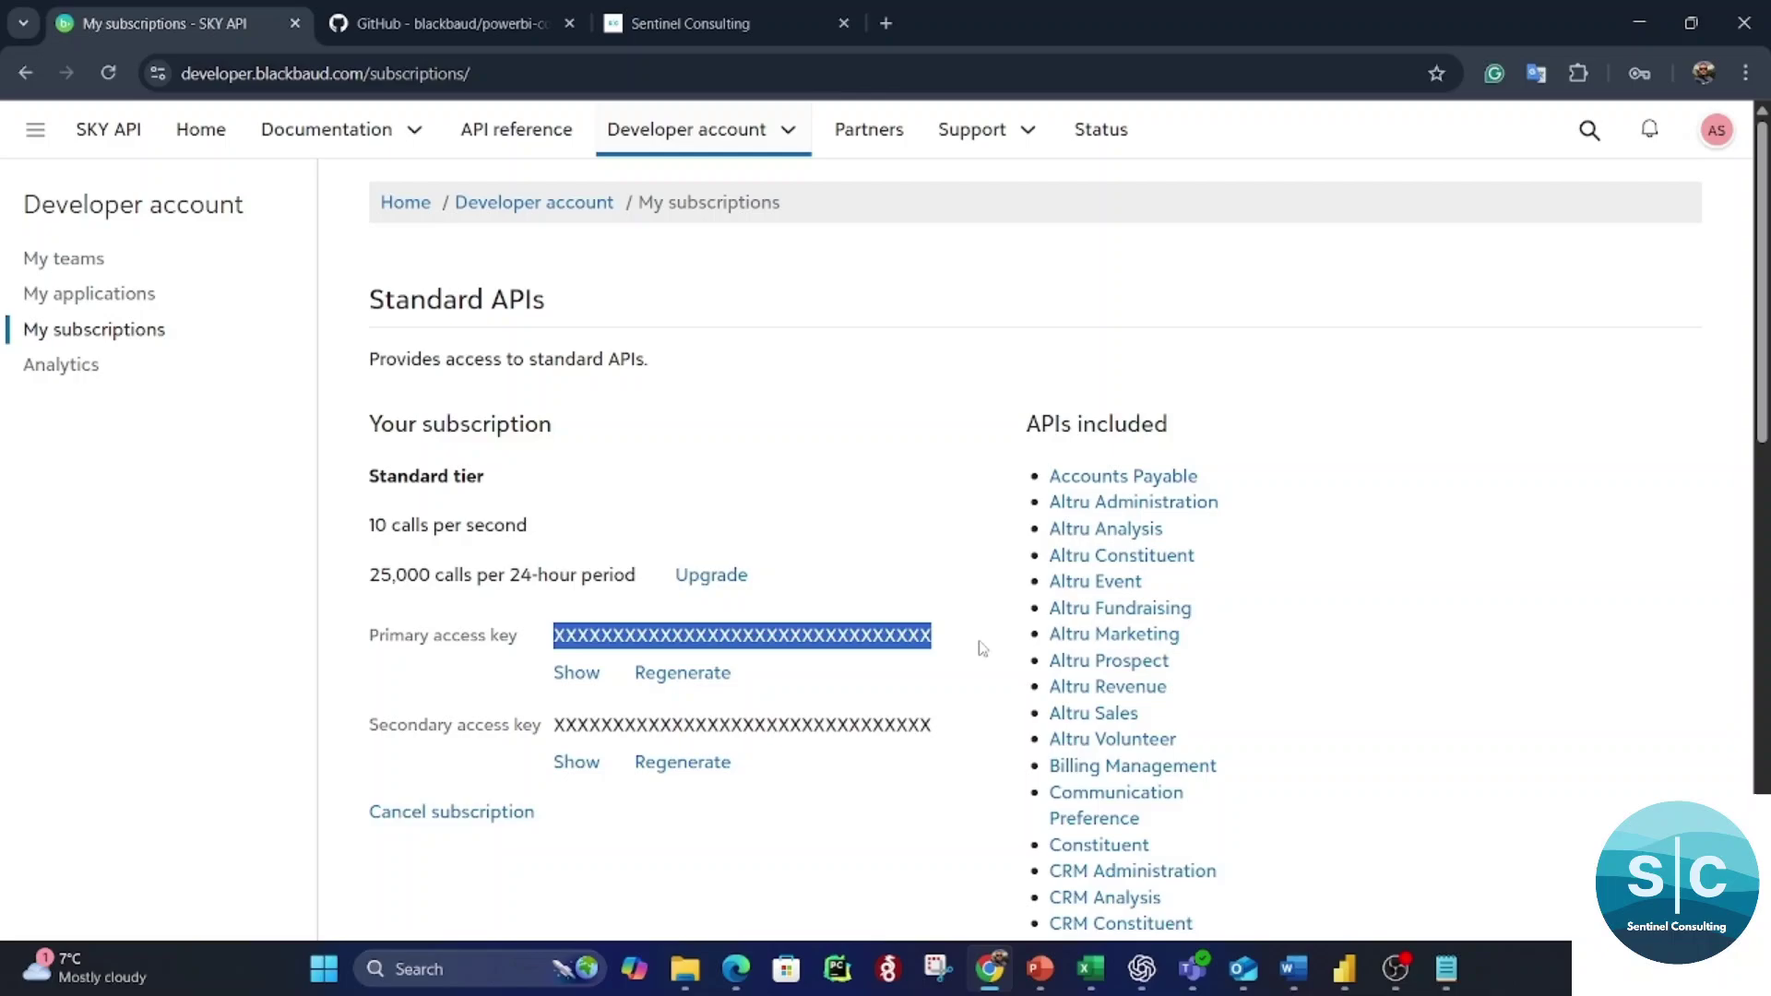
Switch to the GitHub blackbaud/powerbi-connector repository page
left_click(382, 6)
left_click(155, 9)
left_click(451, 9)
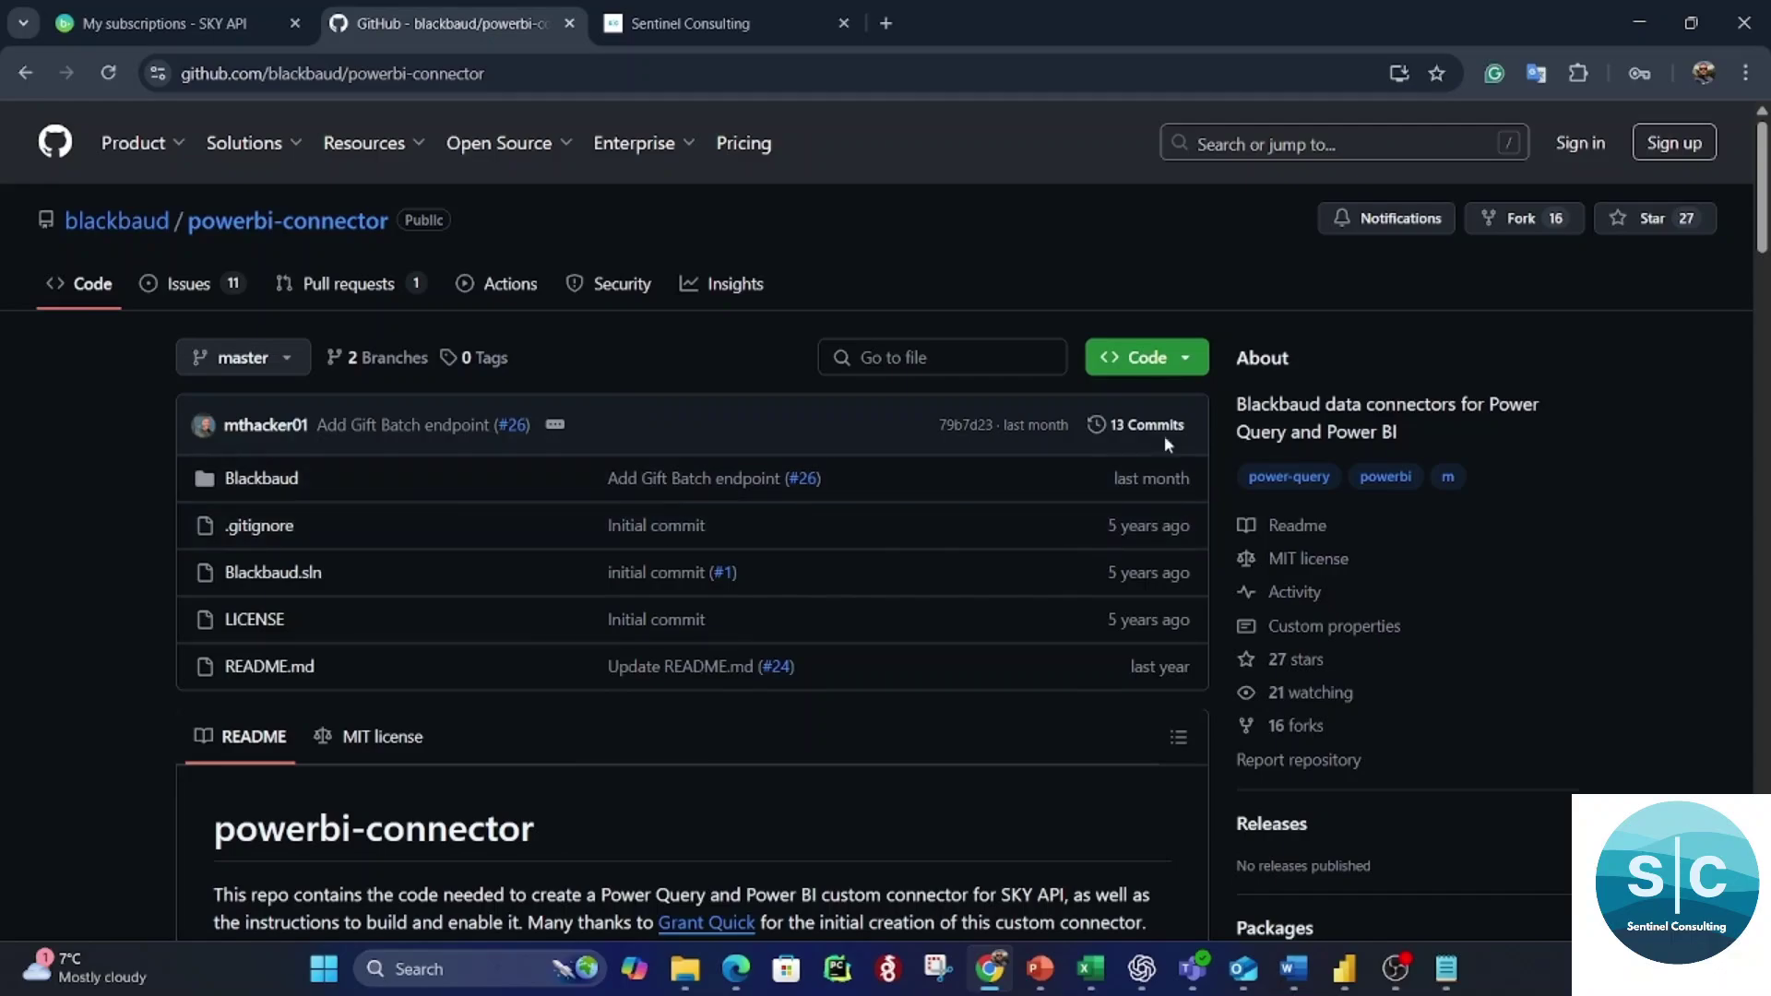
Download powerbi-connector as a ZIP and open it in a maximized File Explorer
left_click(1183, 364)
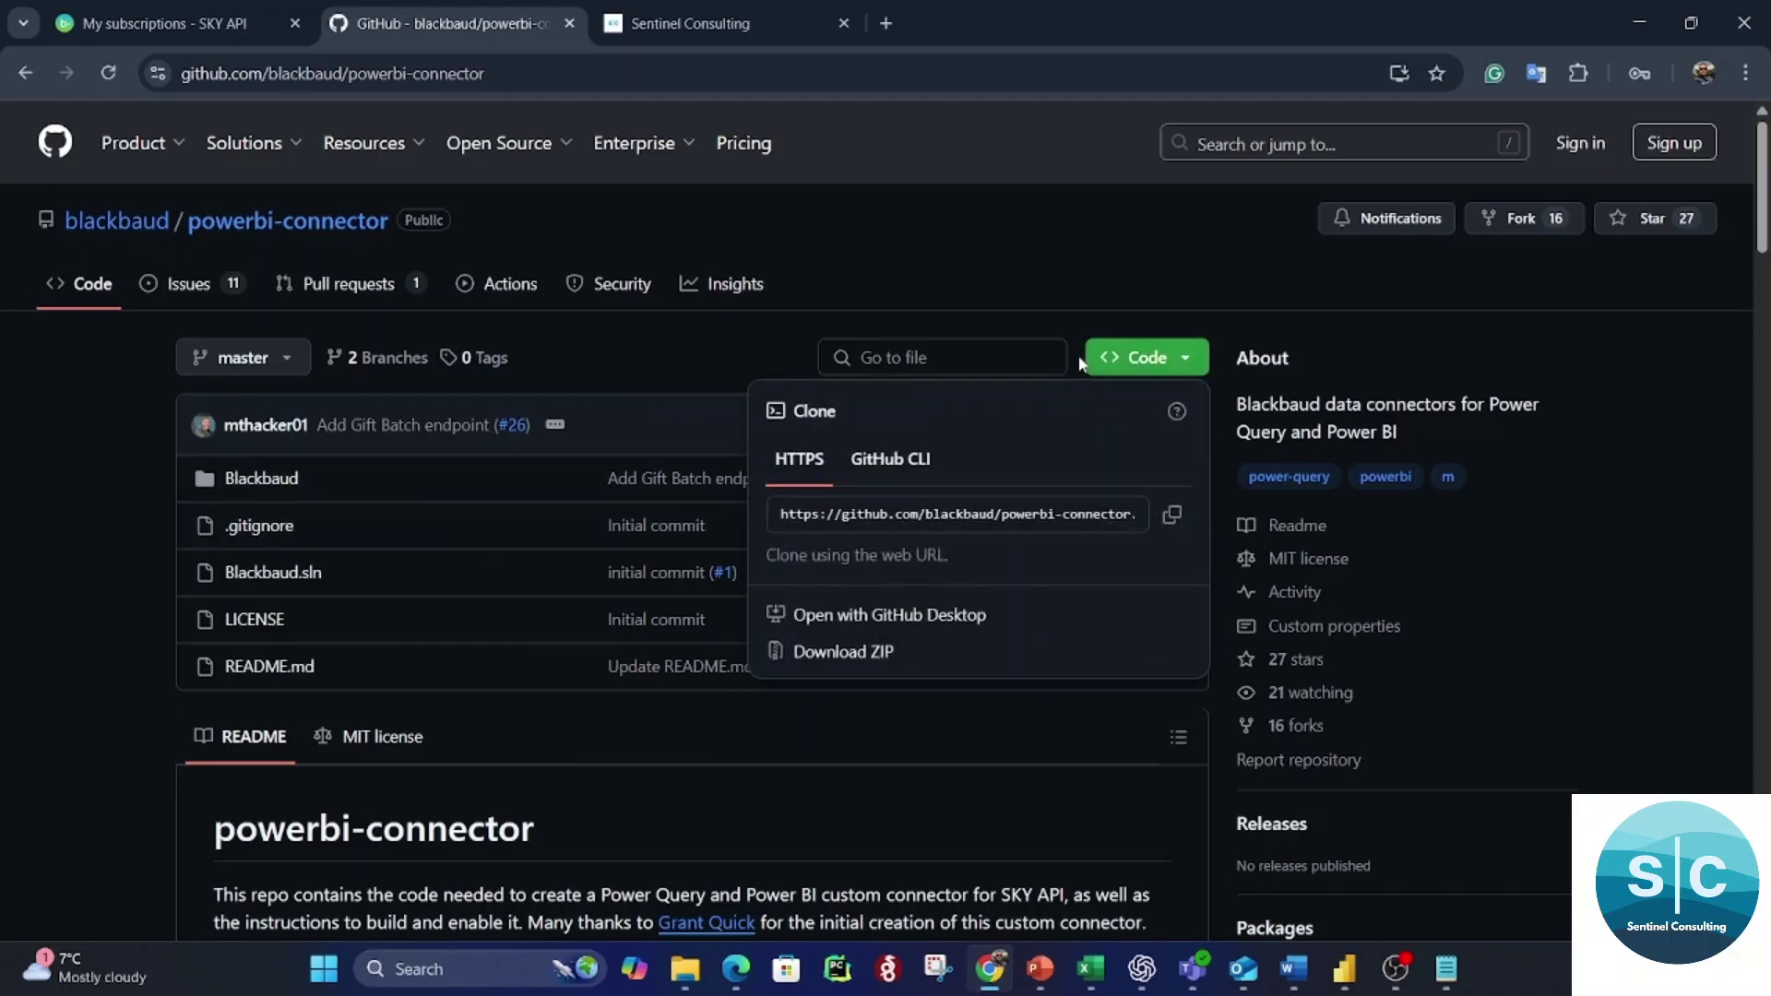
left_click(883, 653)
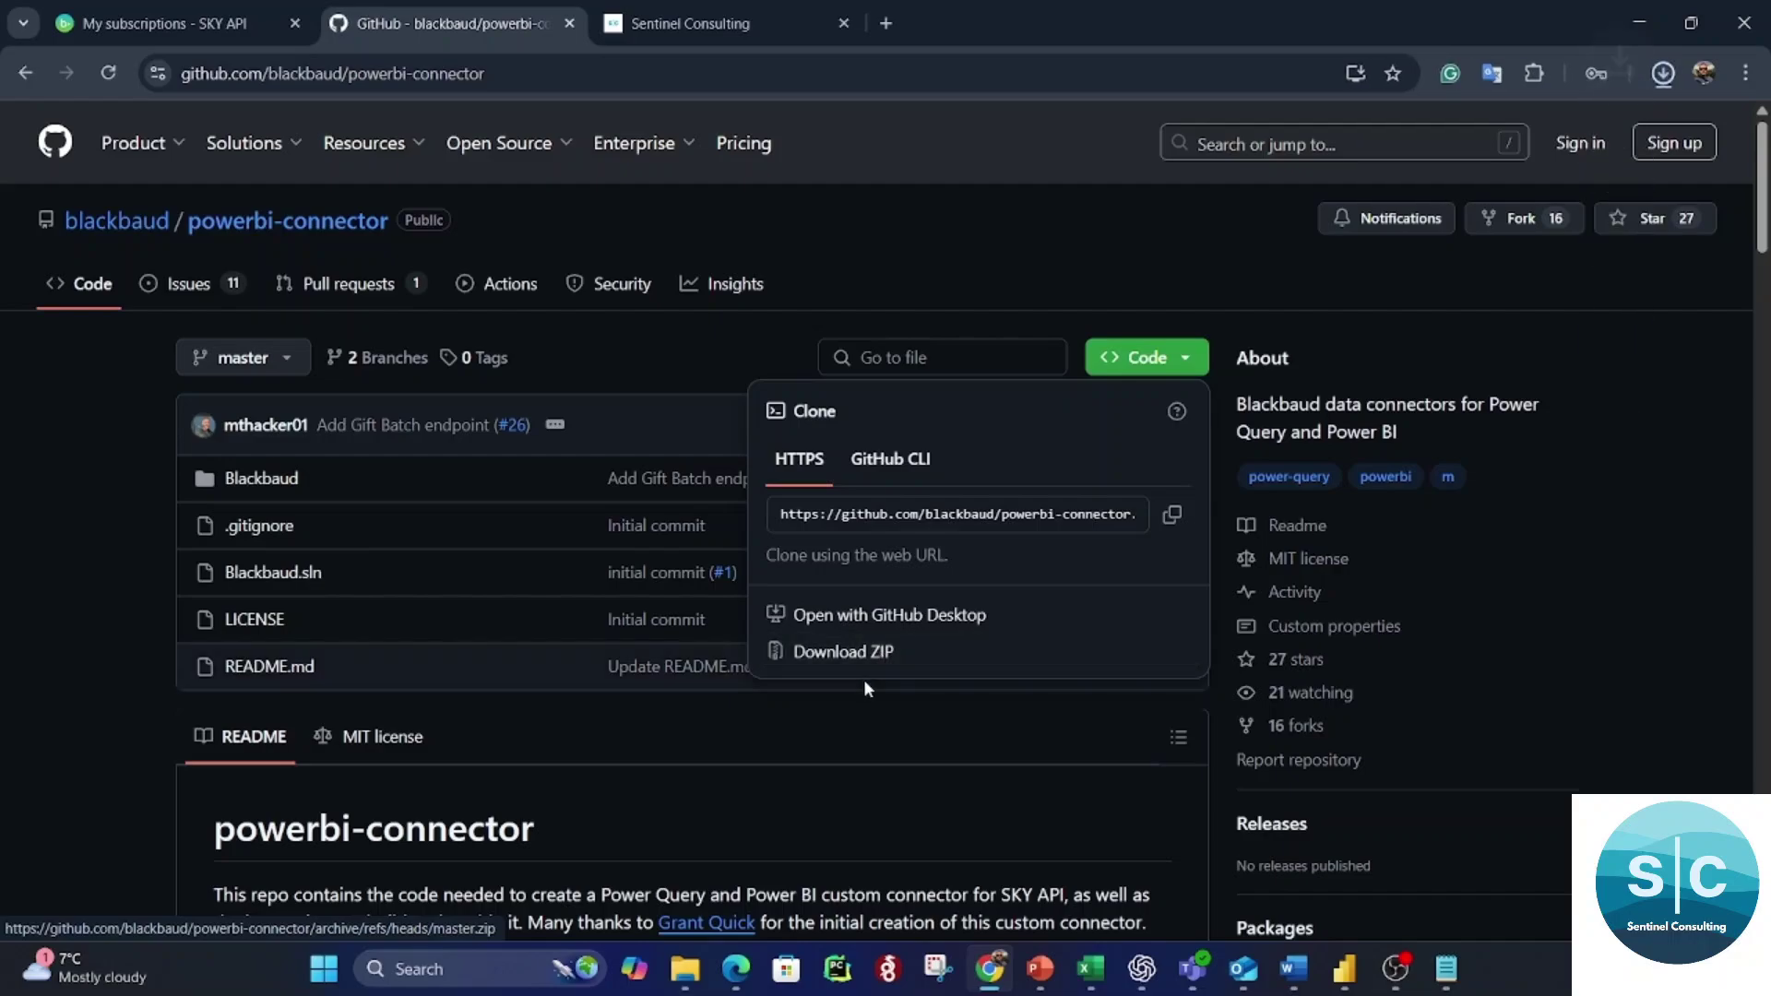
left_click(1444, 123)
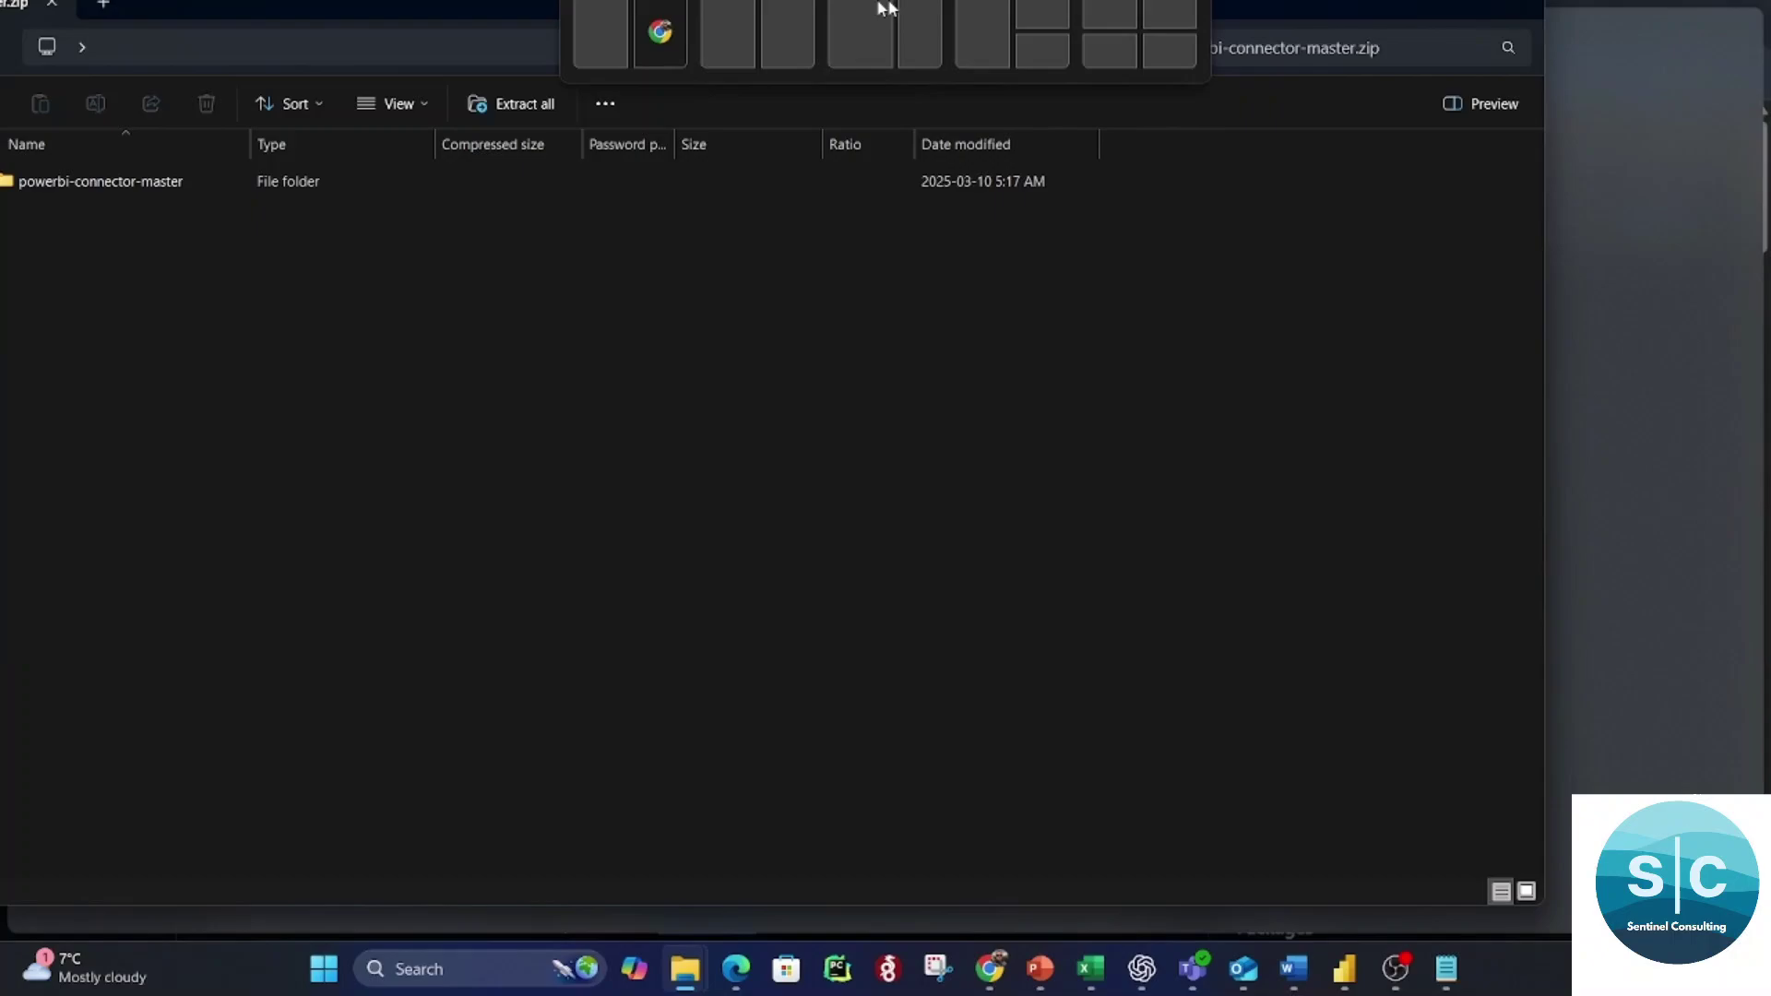
left_click_drag(885, 7, 885, 4)
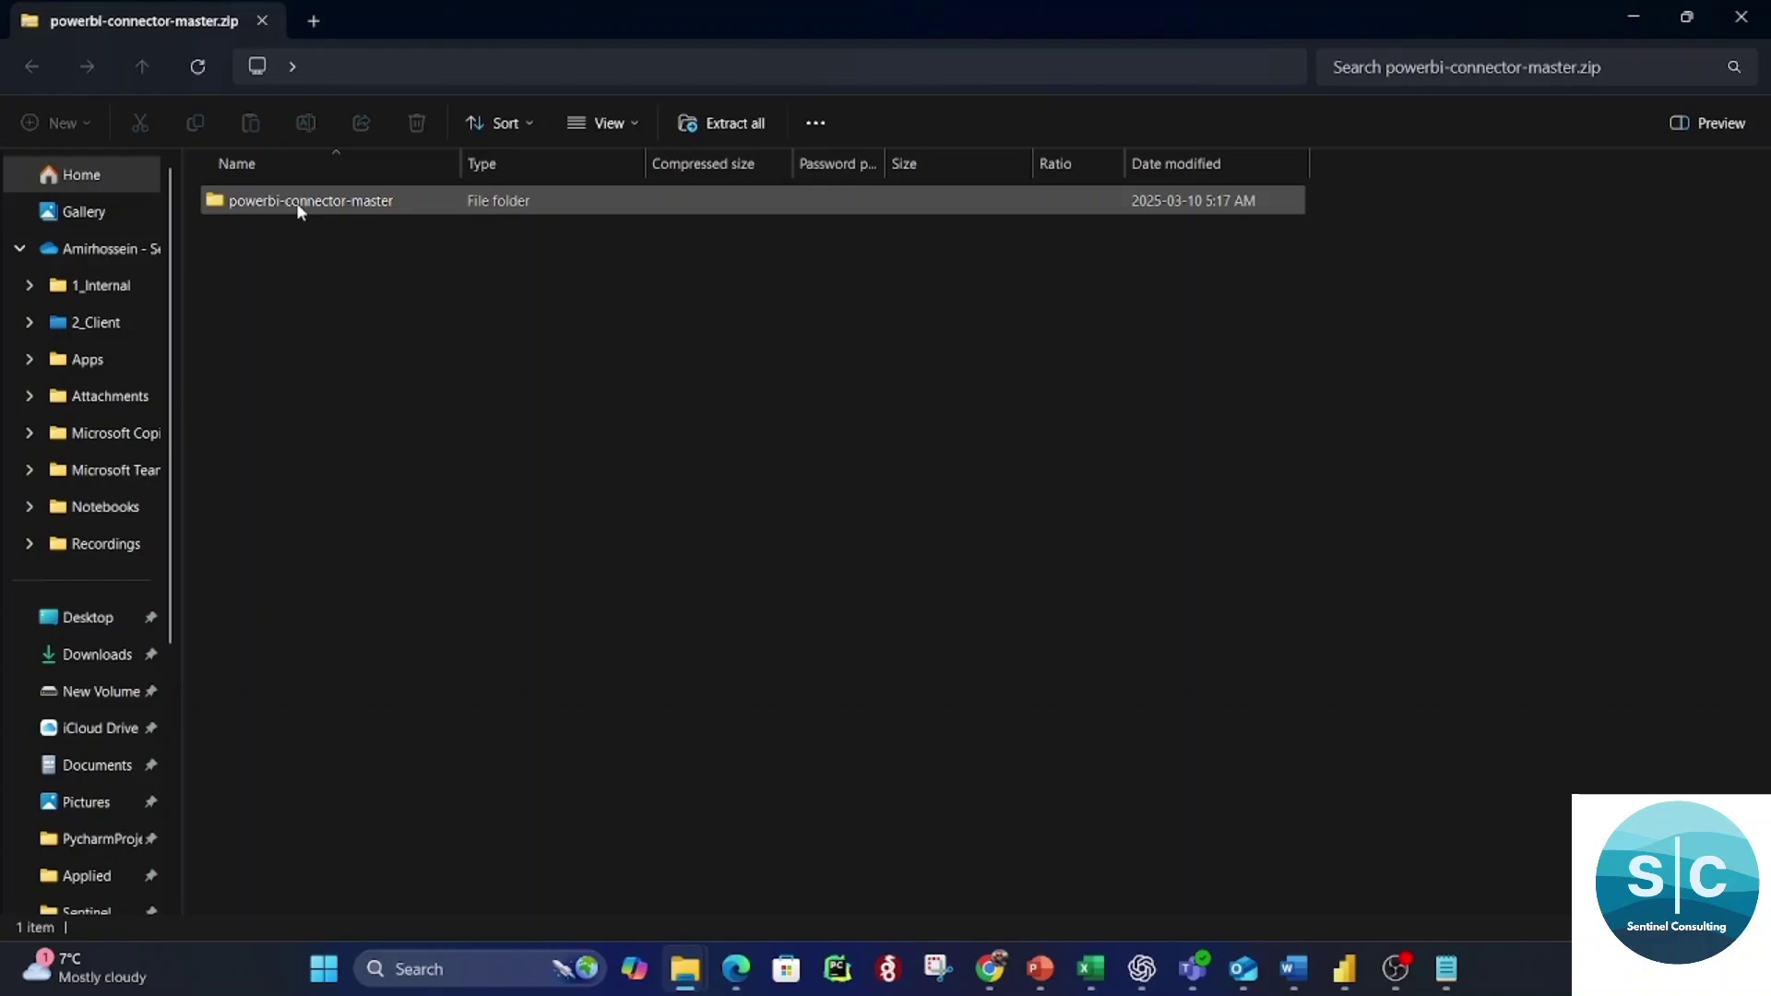
Select powerbi-connector-master.zip in the Downloads folder for copying
double_click(296, 201)
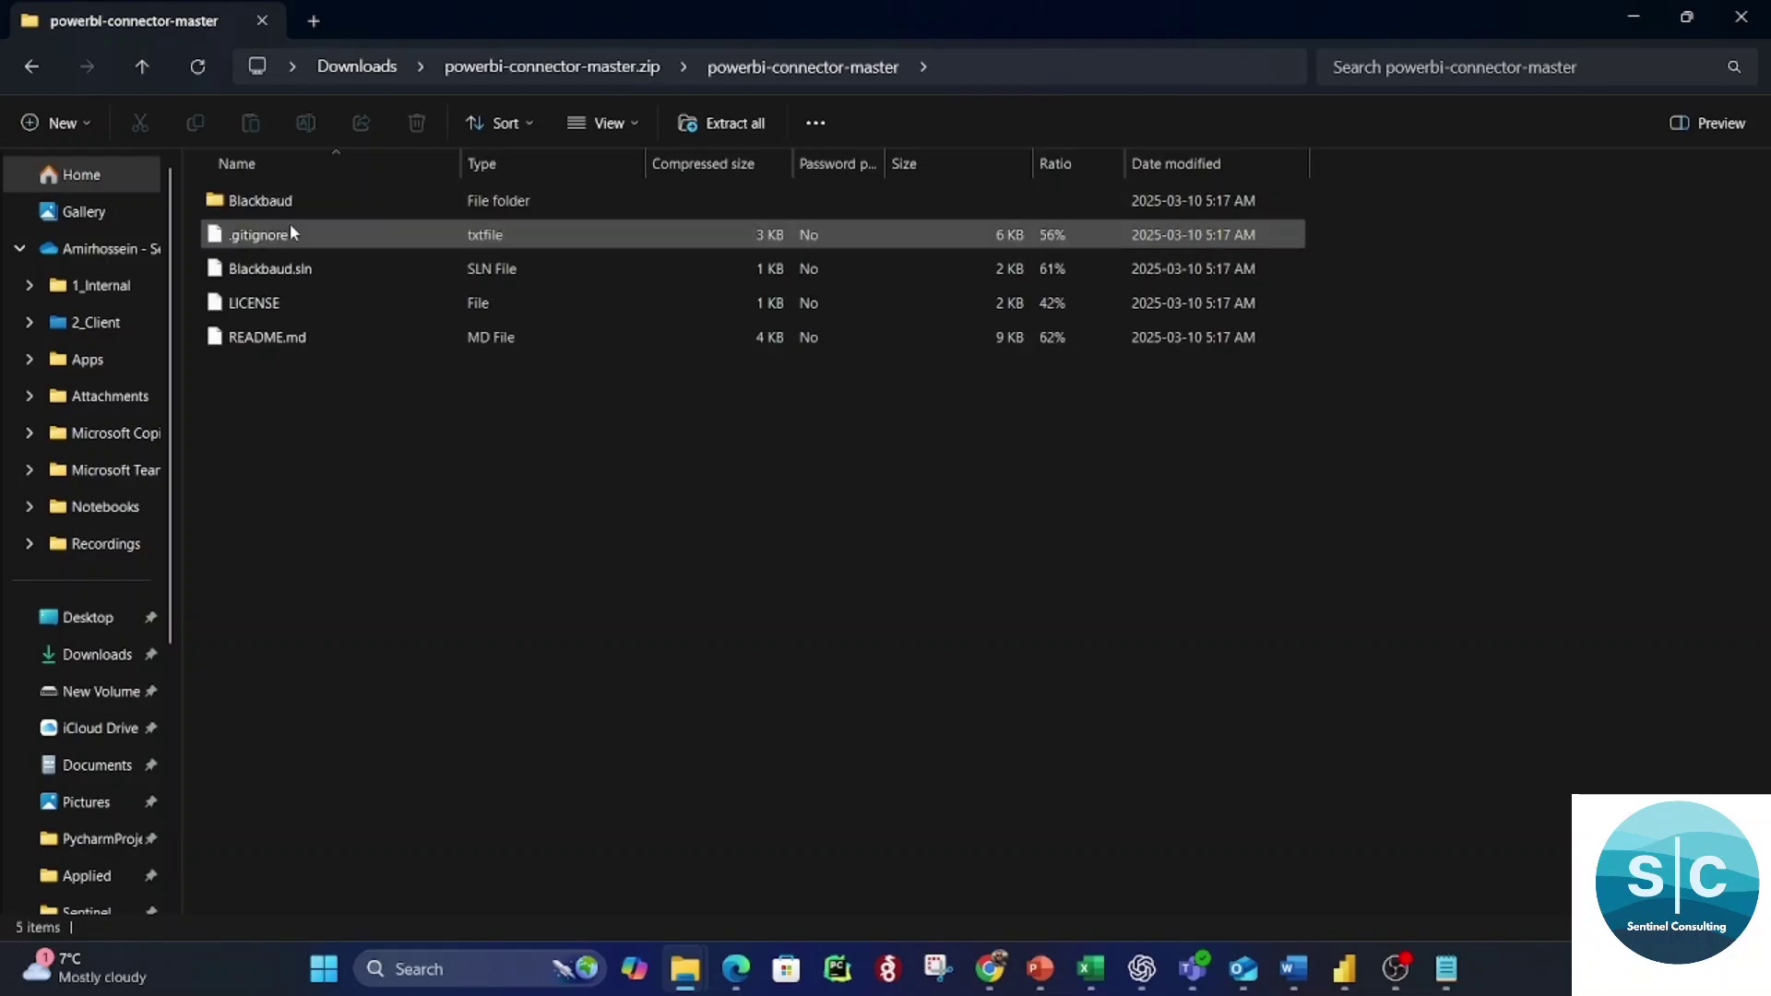
left_click(454, 68)
left_click(369, 81)
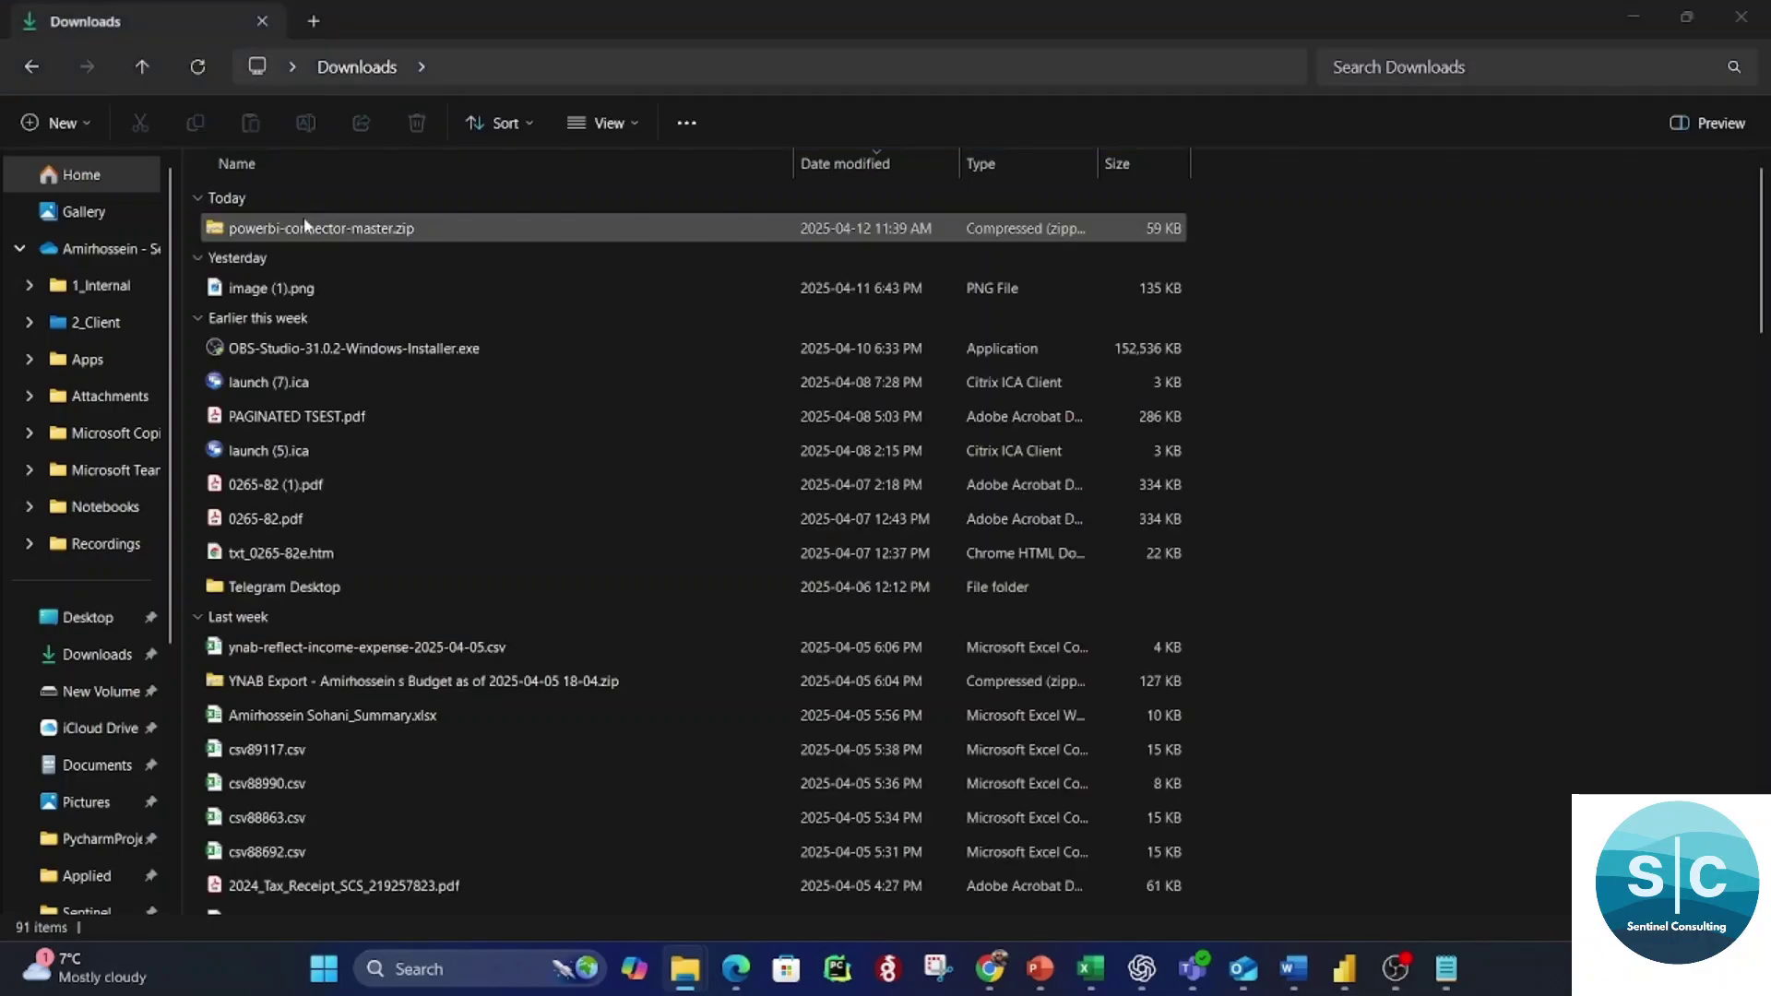
left_click(292, 234)
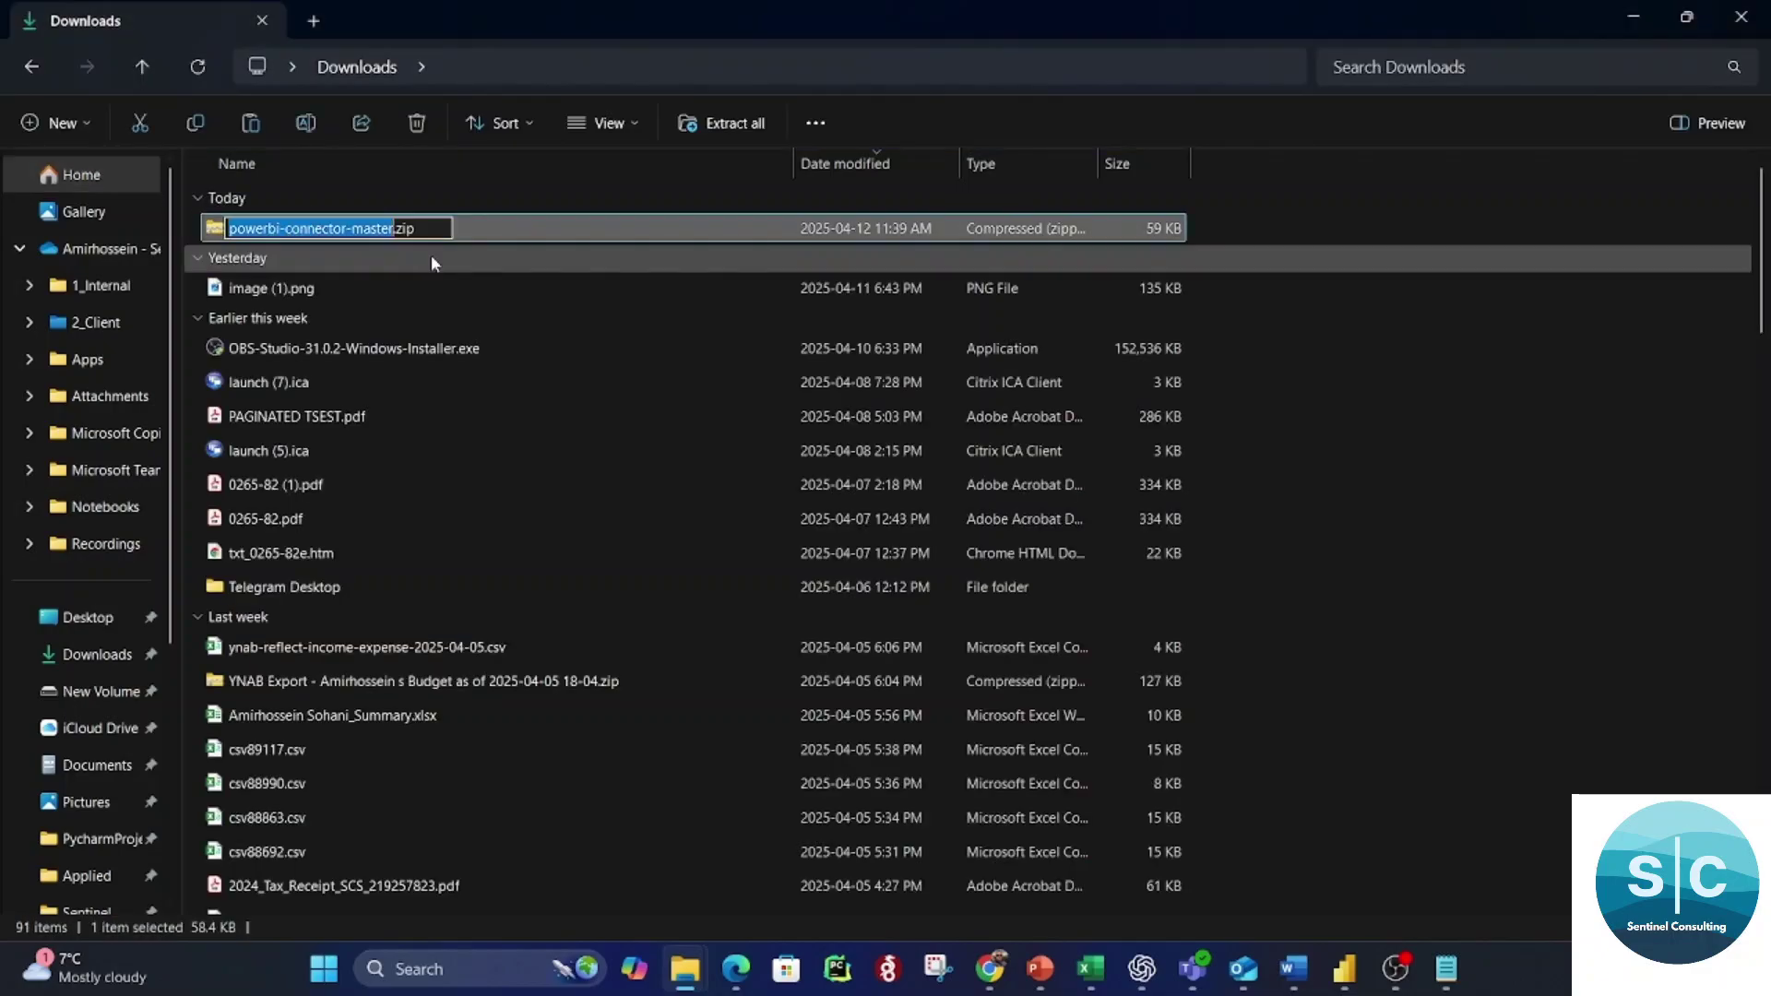
left_click(474, 244)
left_click(476, 234)
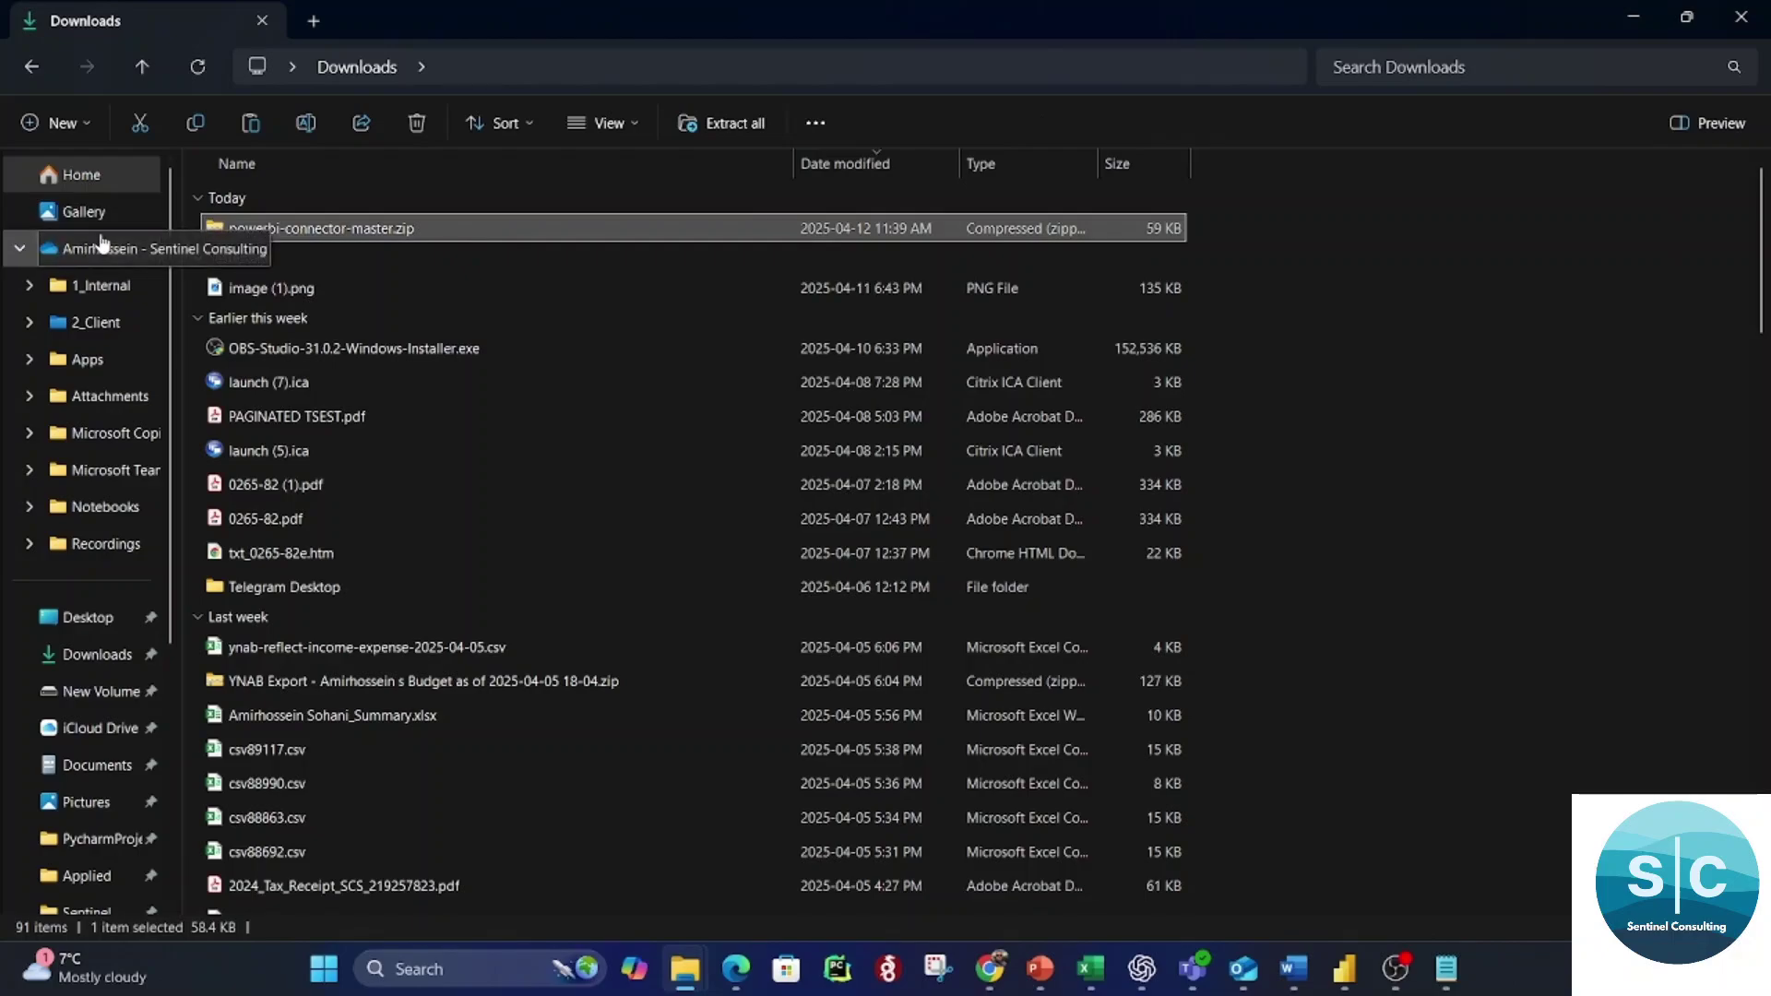
Create a New folder on the Desktop and paste the zip into it
left_click(87, 617)
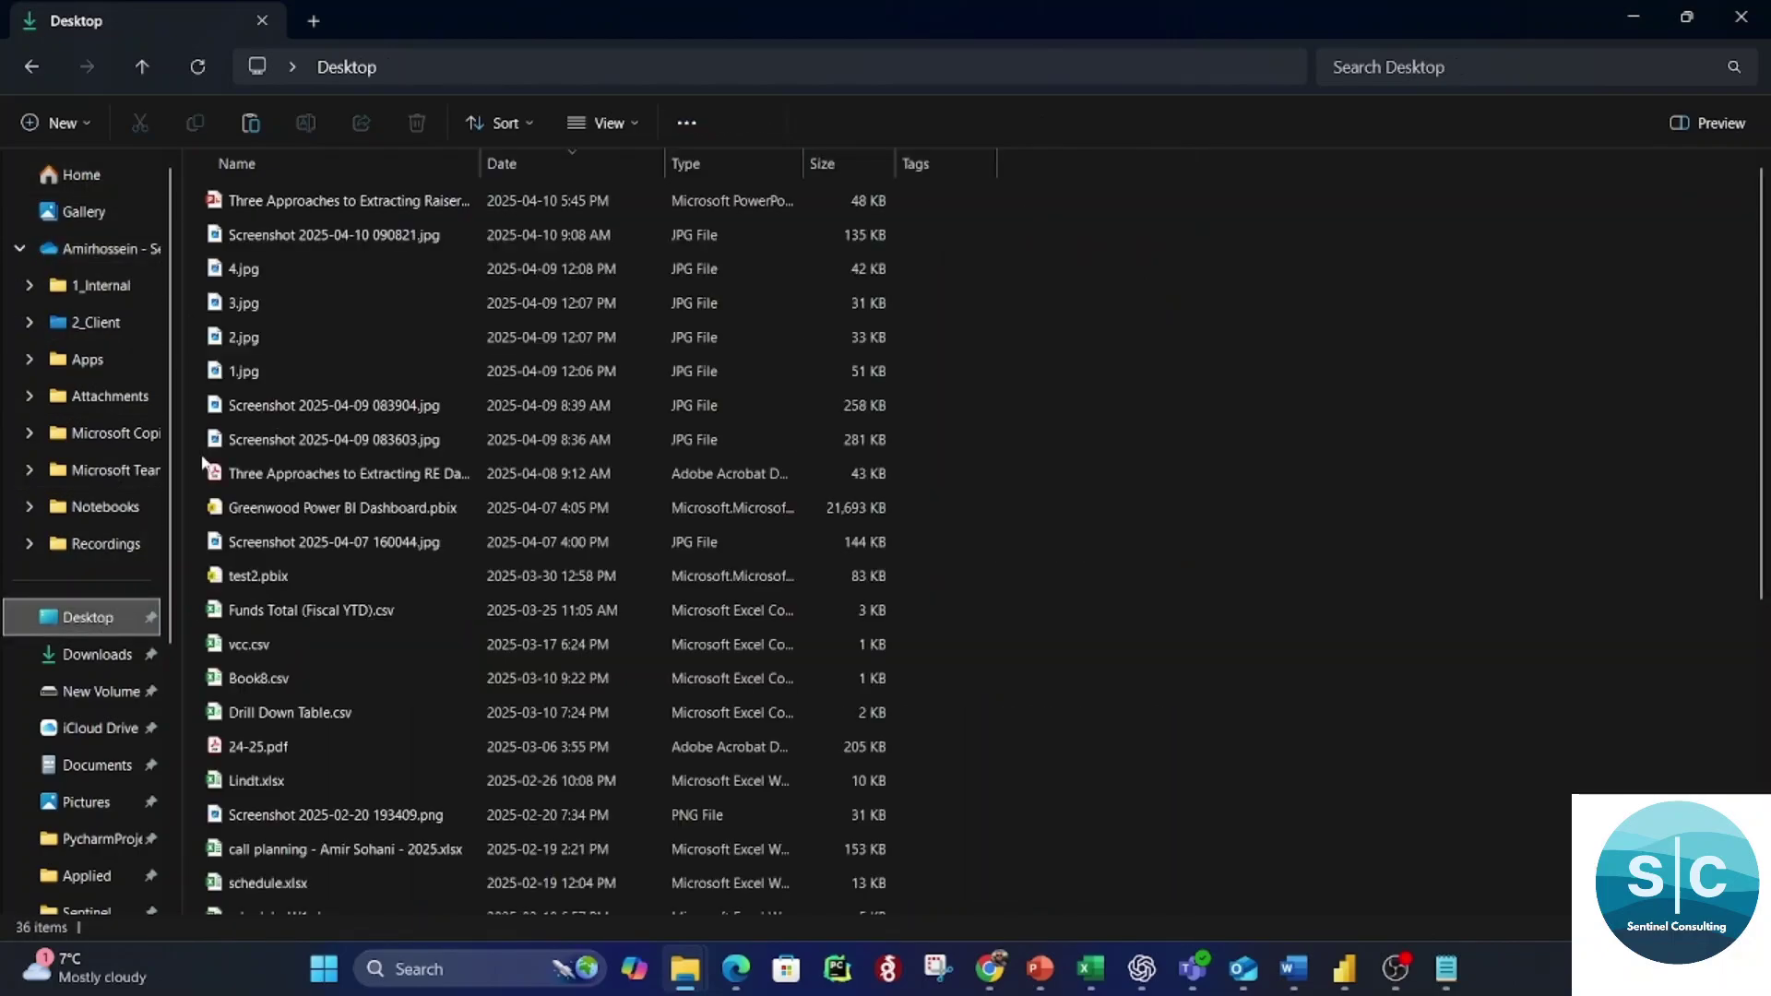
left_click(75, 125)
left_click(74, 182)
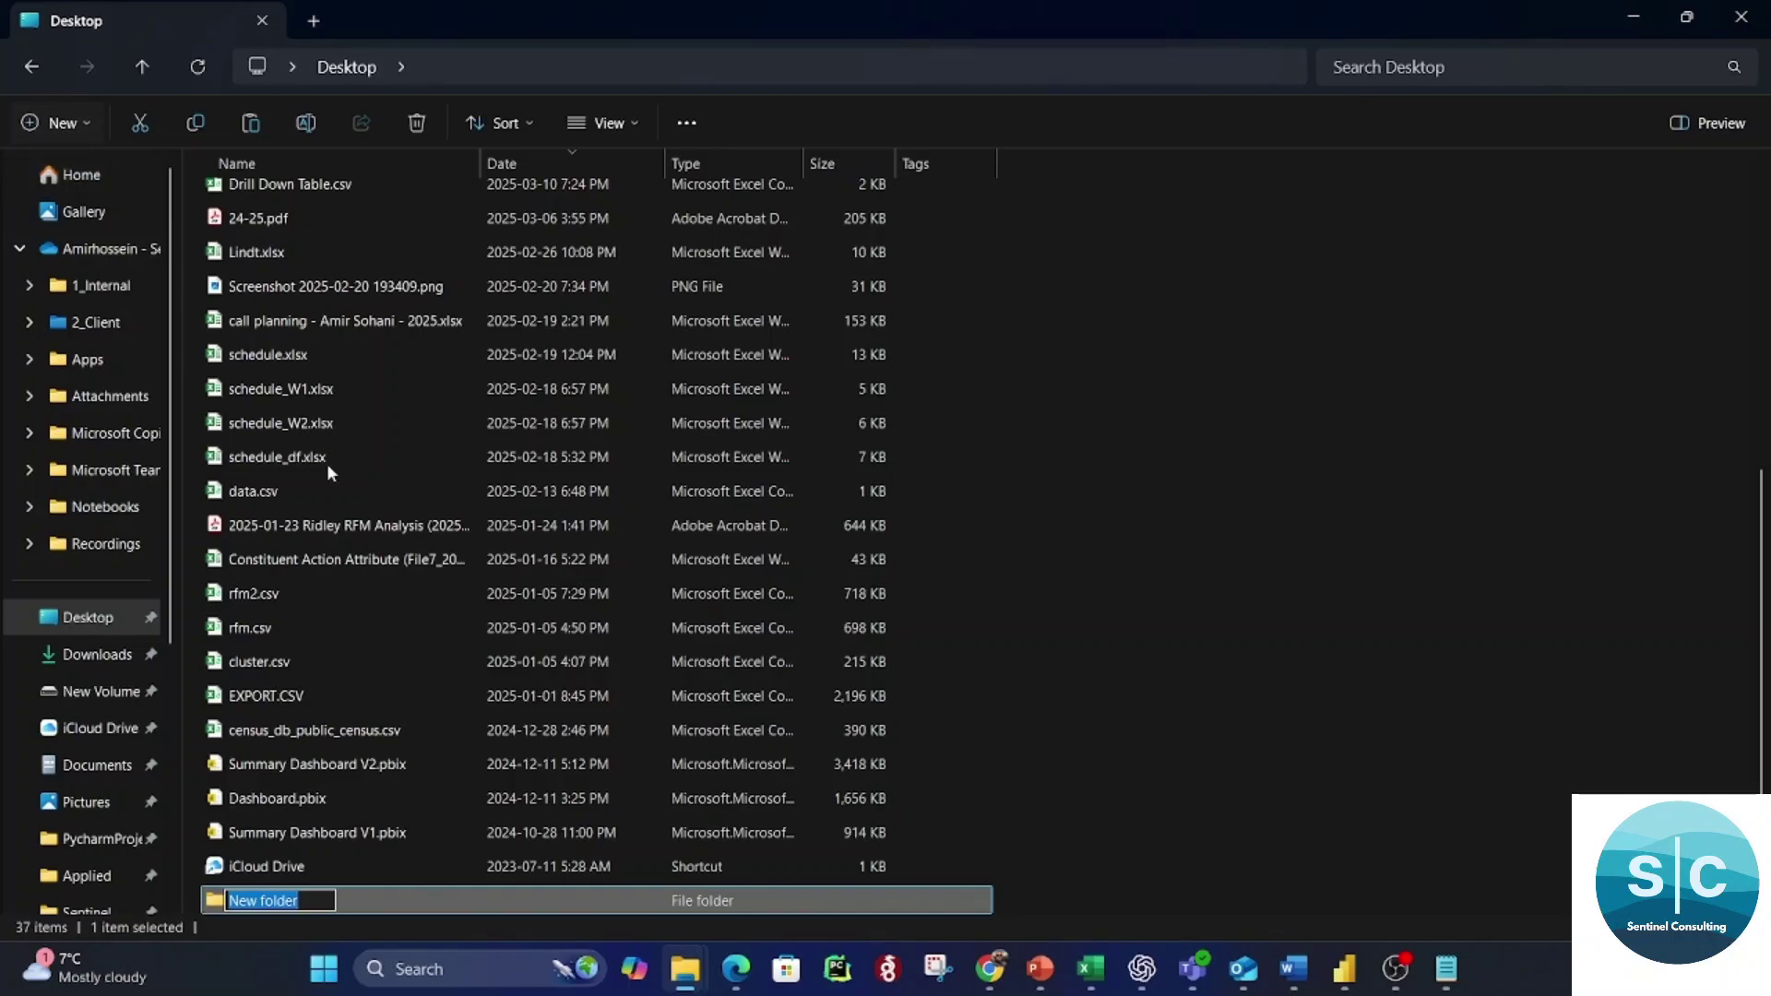
key("Return")
key("Return")
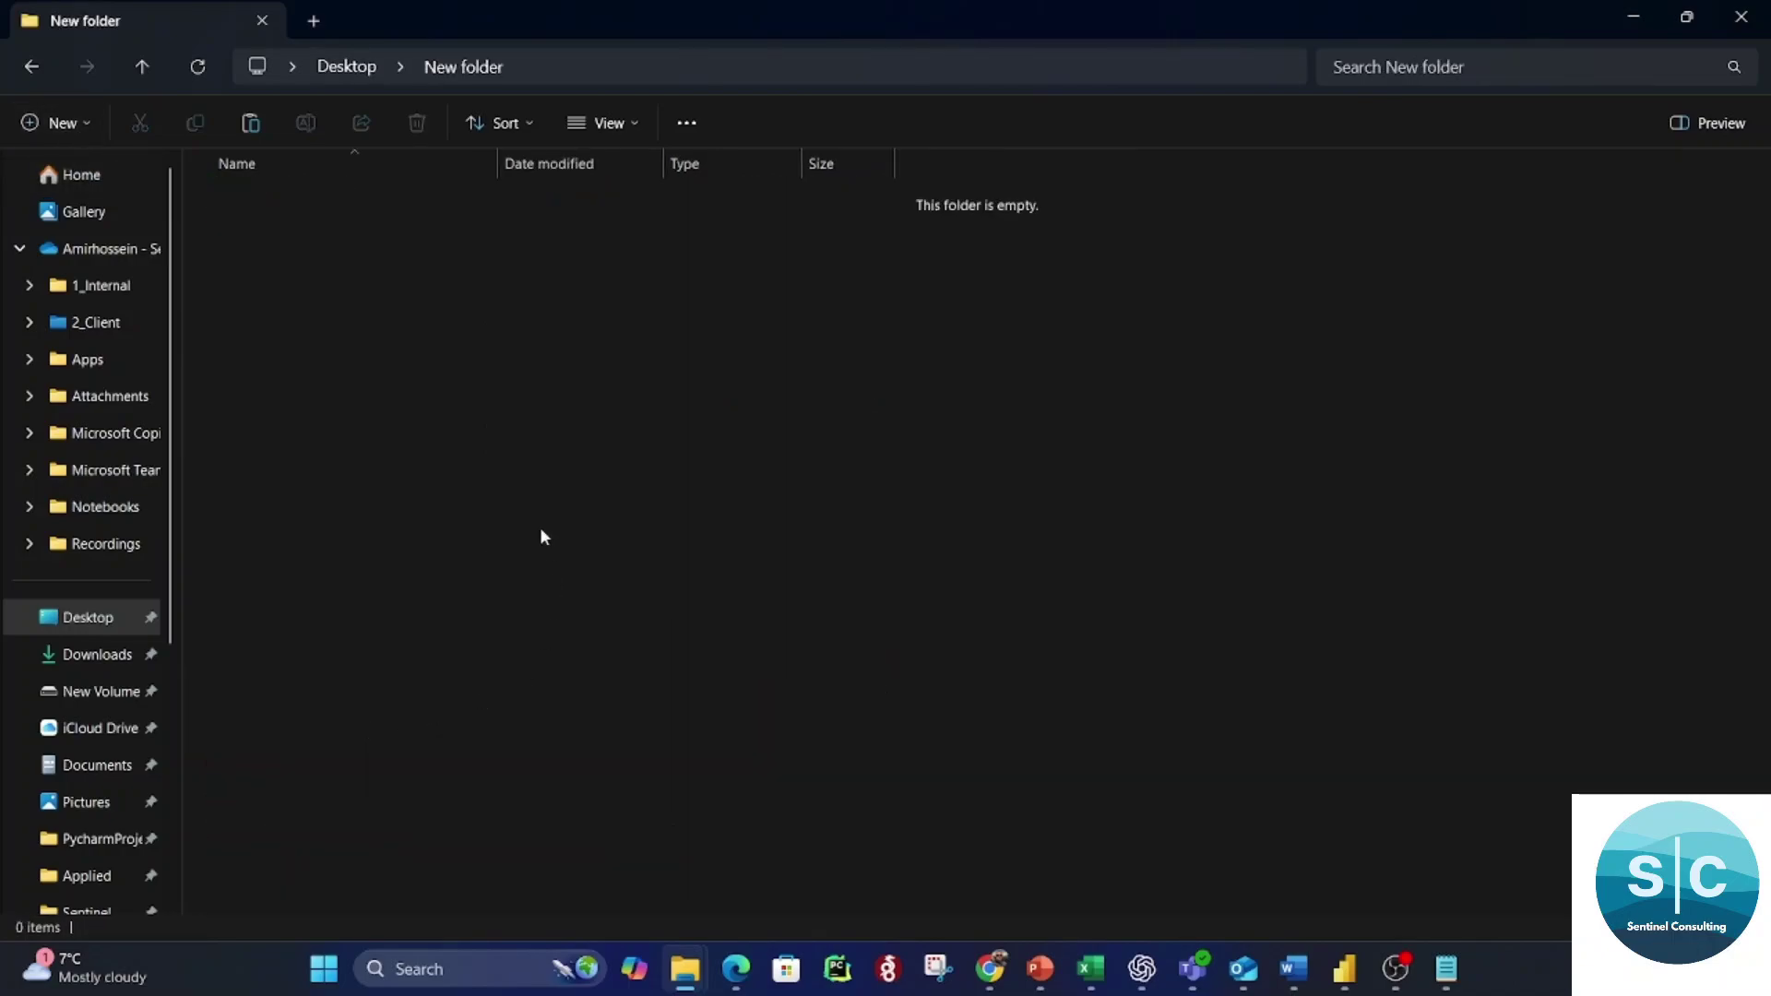
key("ctrl+v")
Run Extract All on the copied powerbi-connector-master.zip
left_click(306, 281)
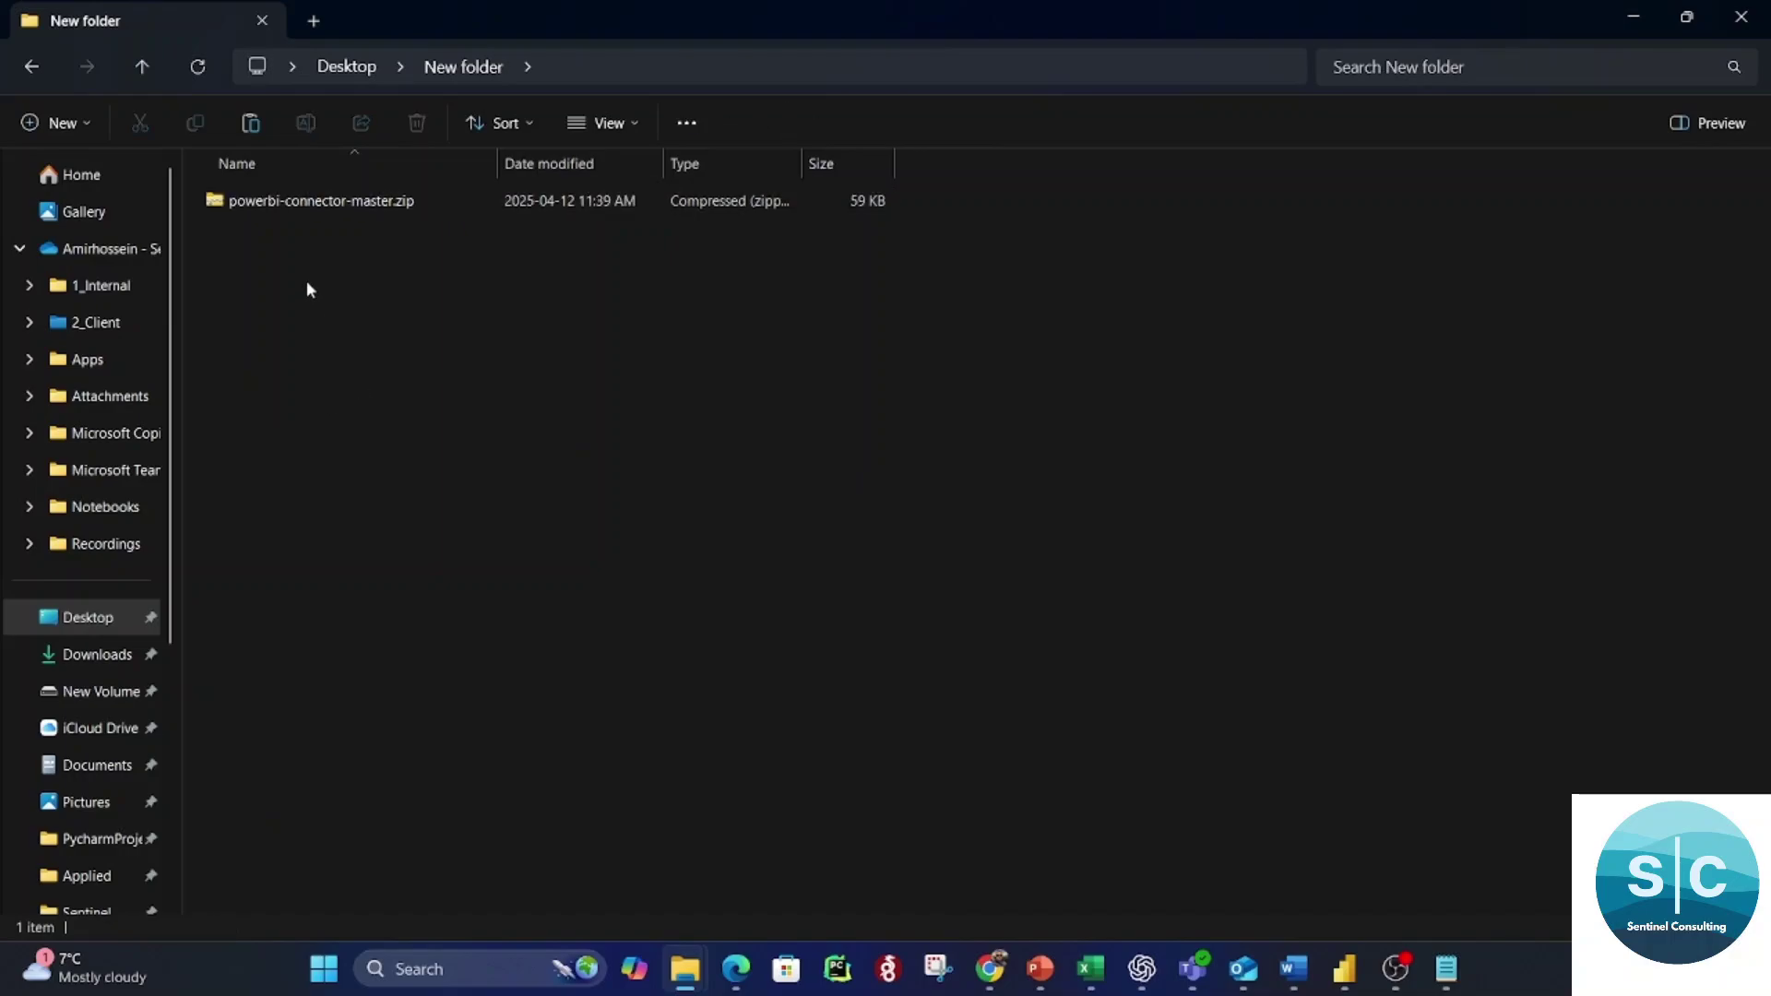
left_click(318, 203)
right_click(319, 203)
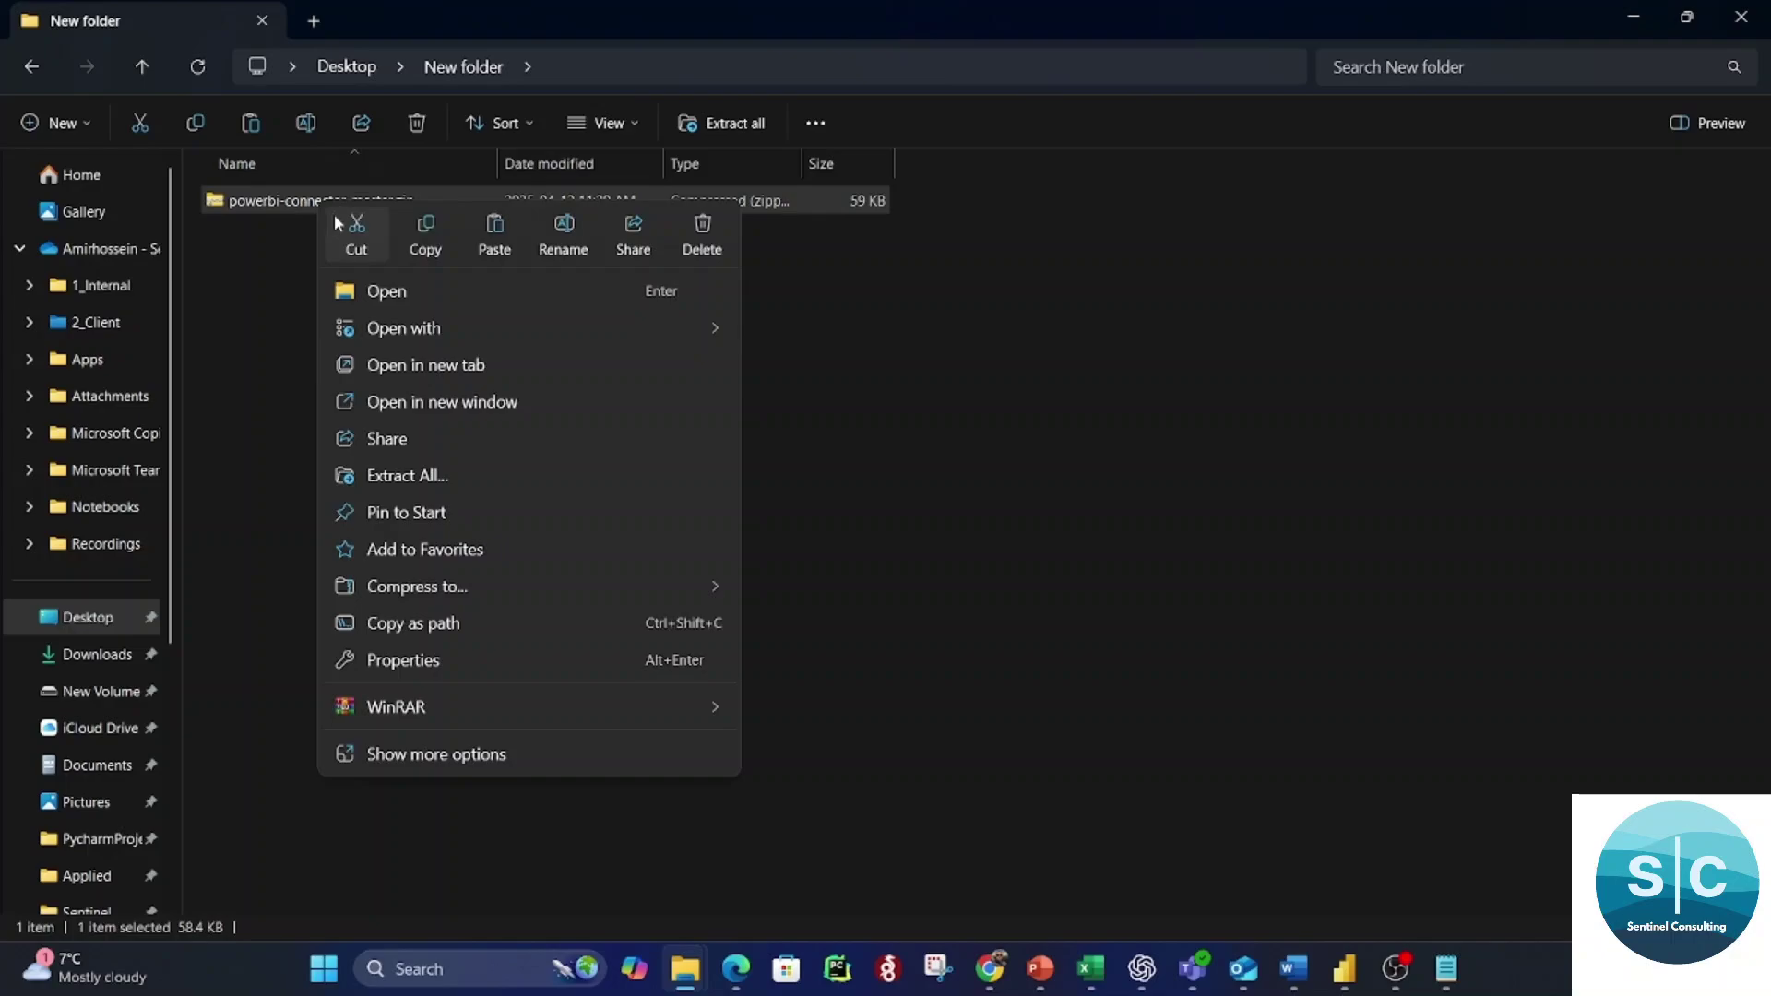
left_click(487, 475)
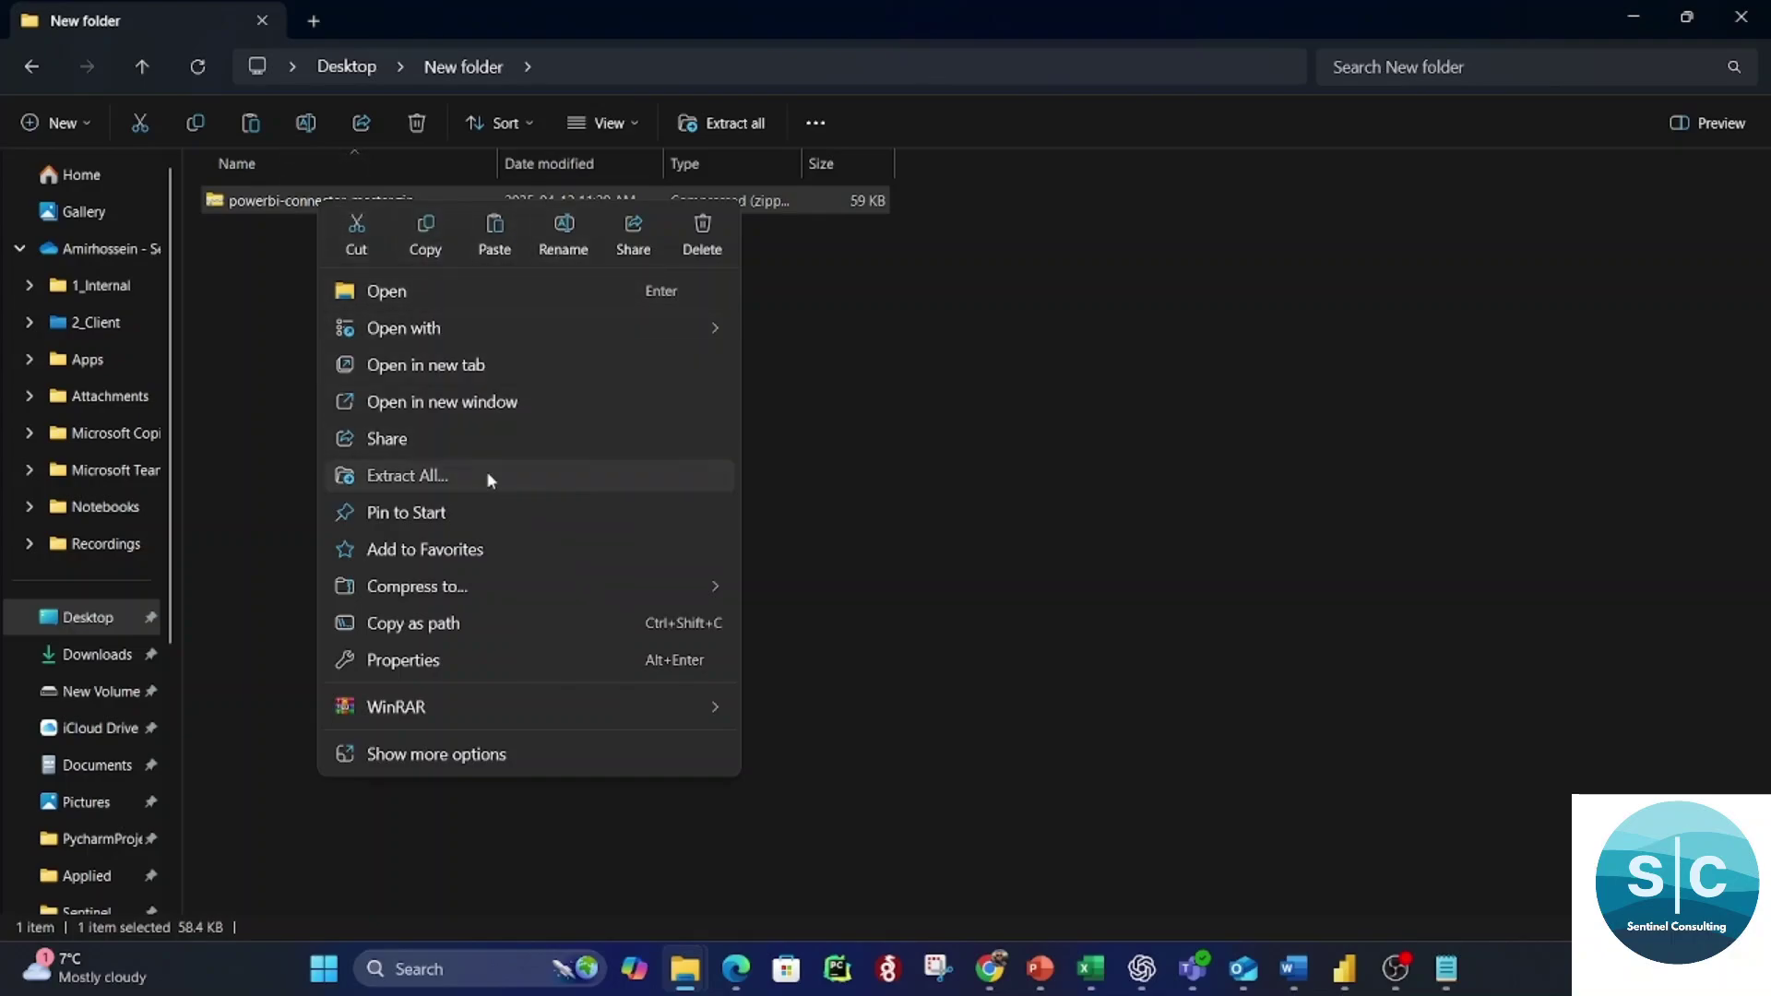
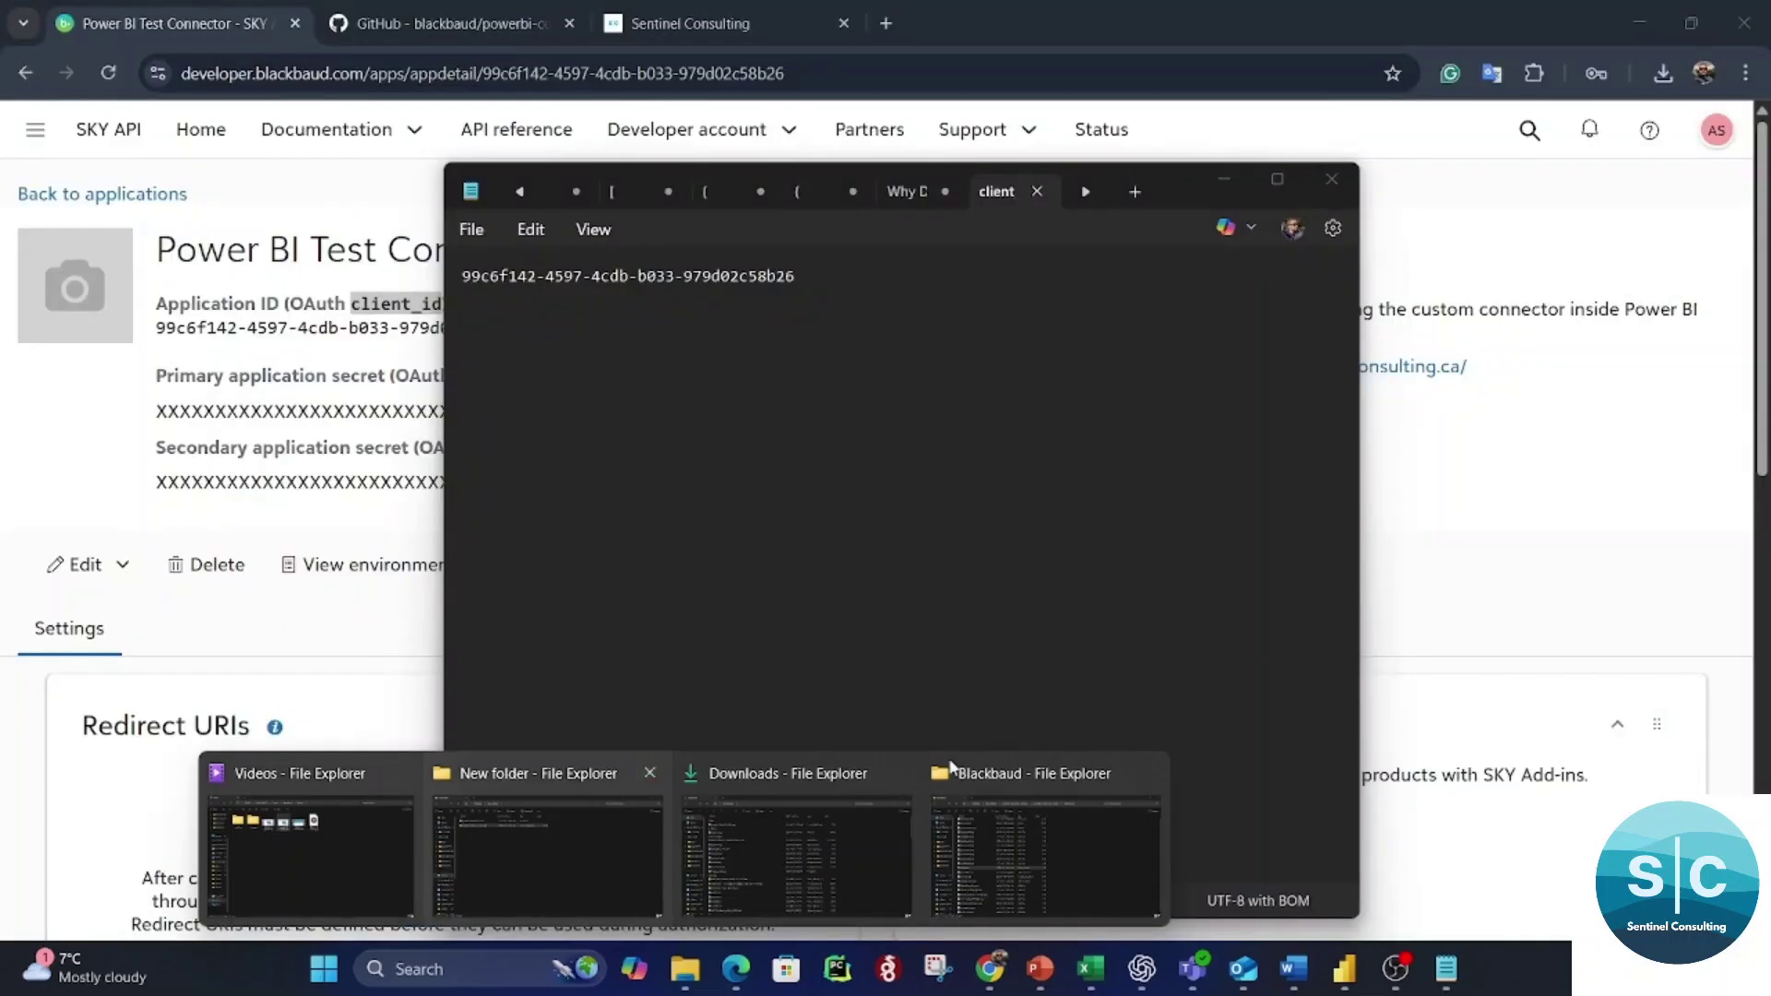
Paste the app's primary application secret from the developer portal into client_secret.txt and save it
left_click(992, 826)
double_click(304, 591)
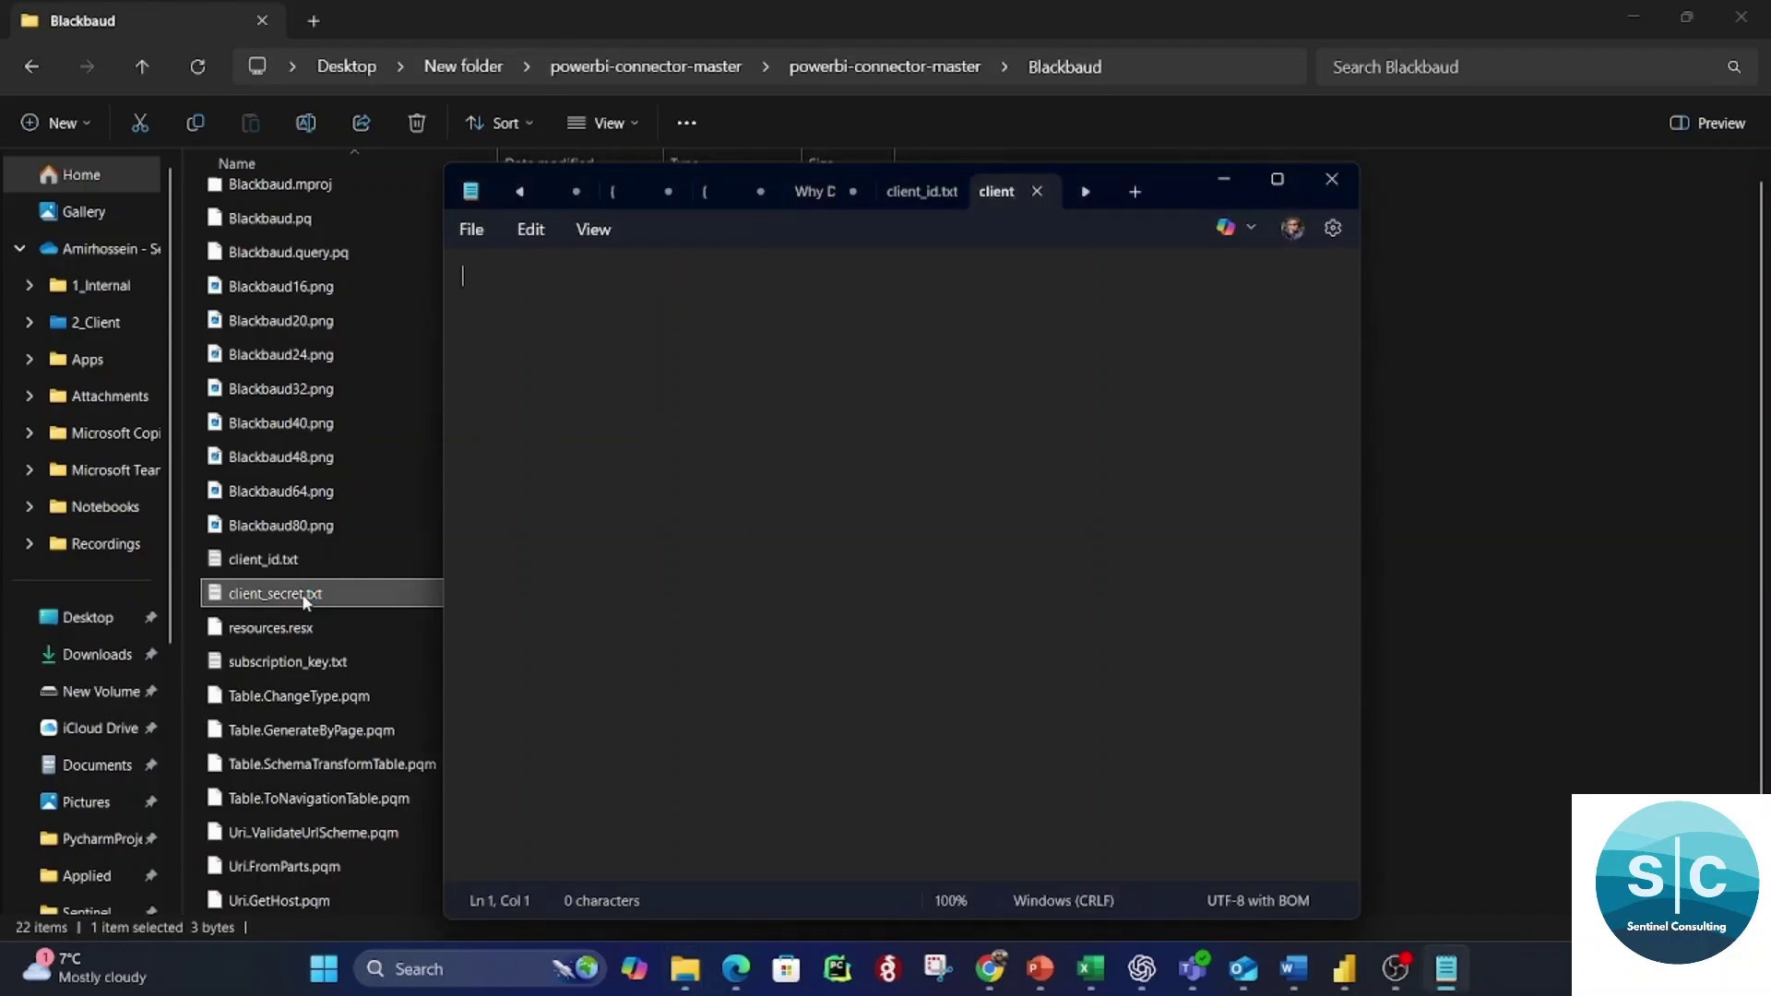
left_click(990, 968)
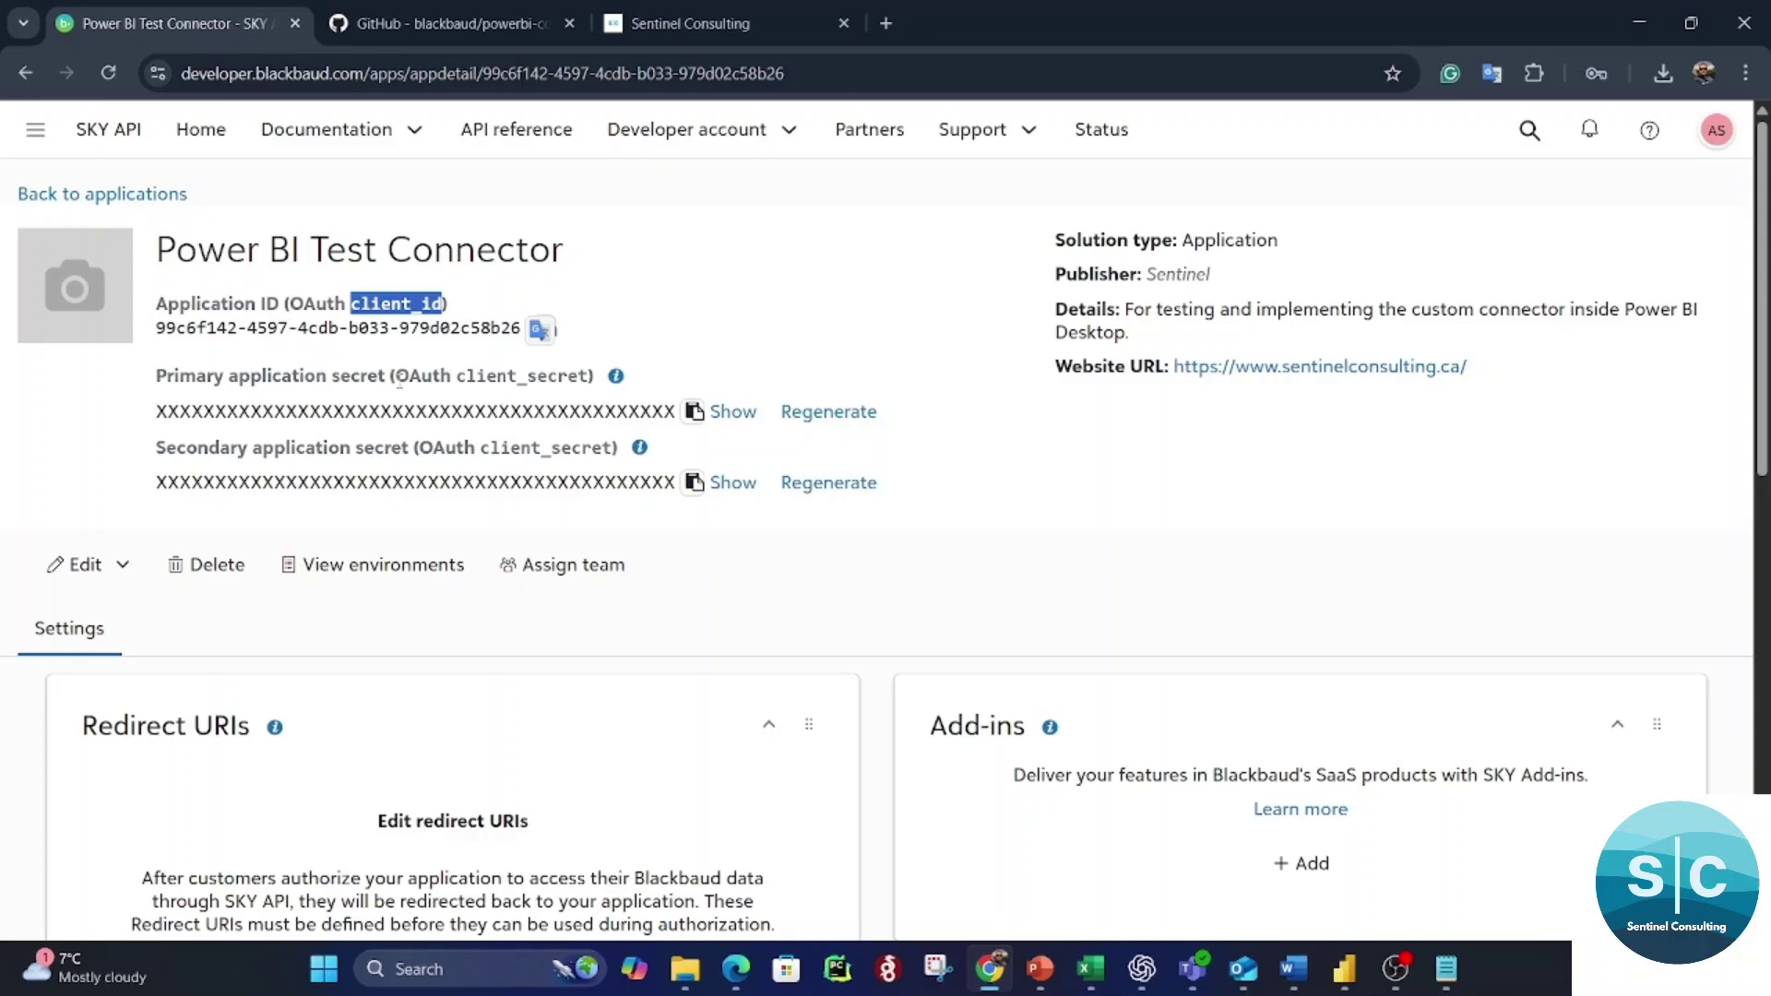
left_click(696, 412)
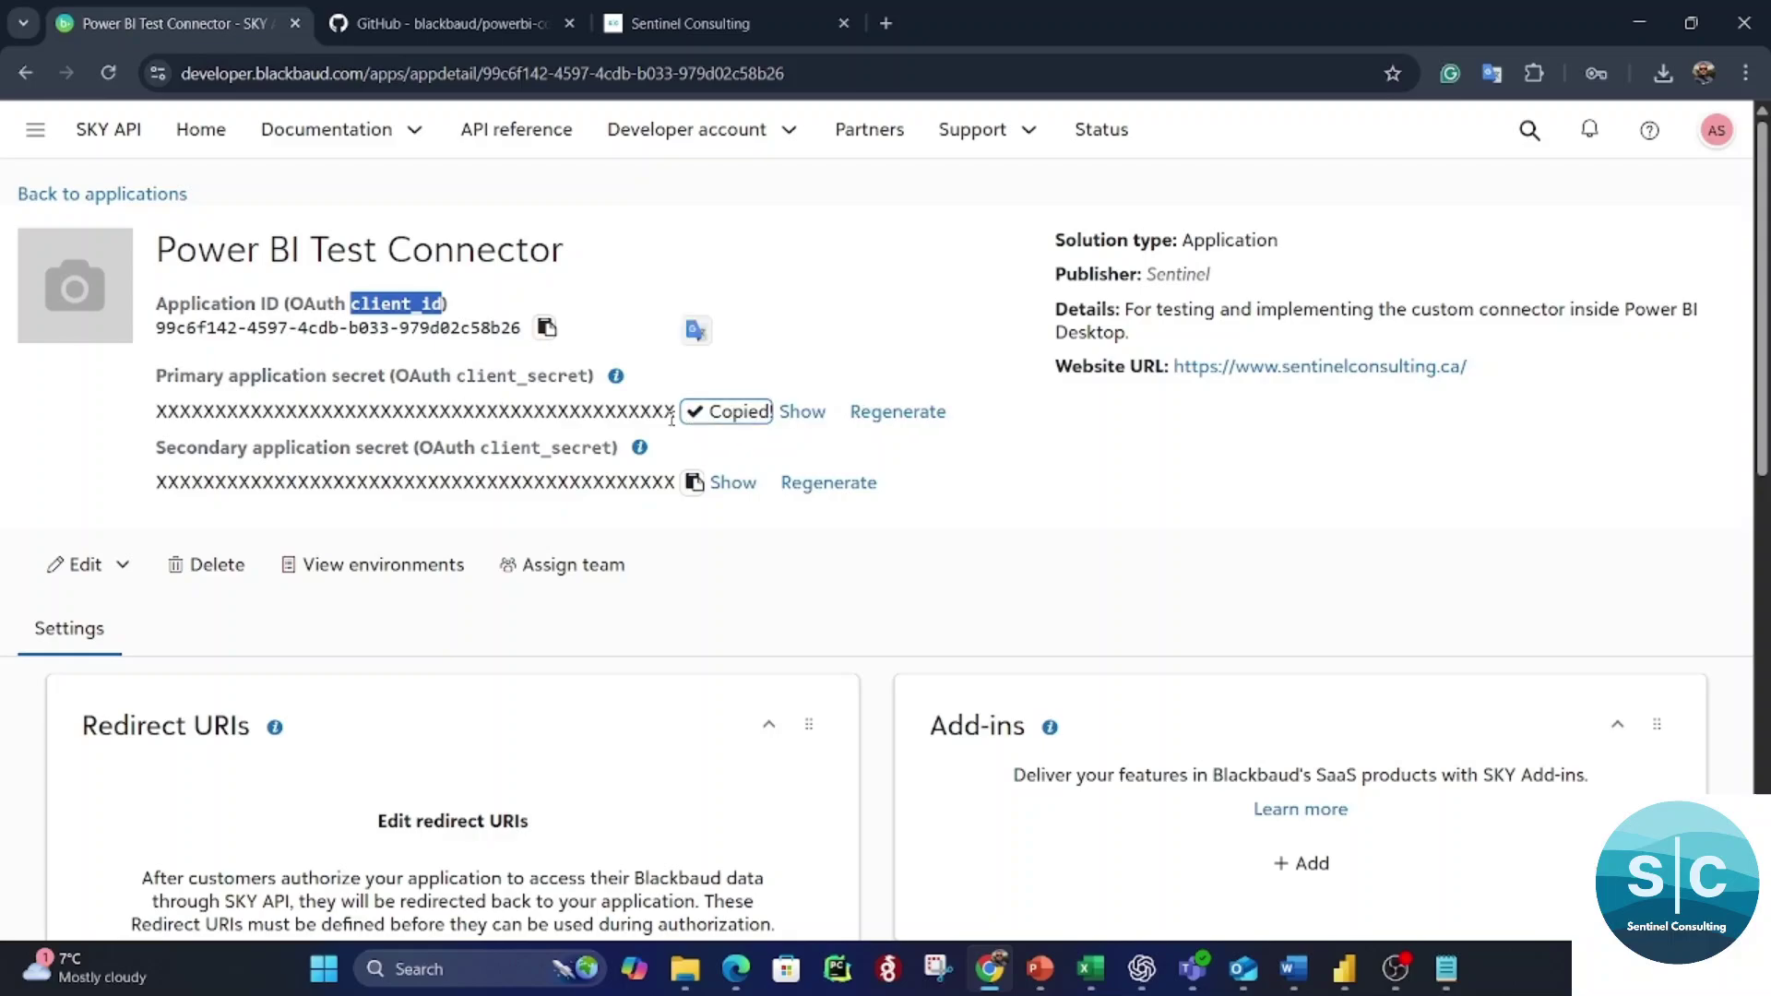
key("alt+Tab")
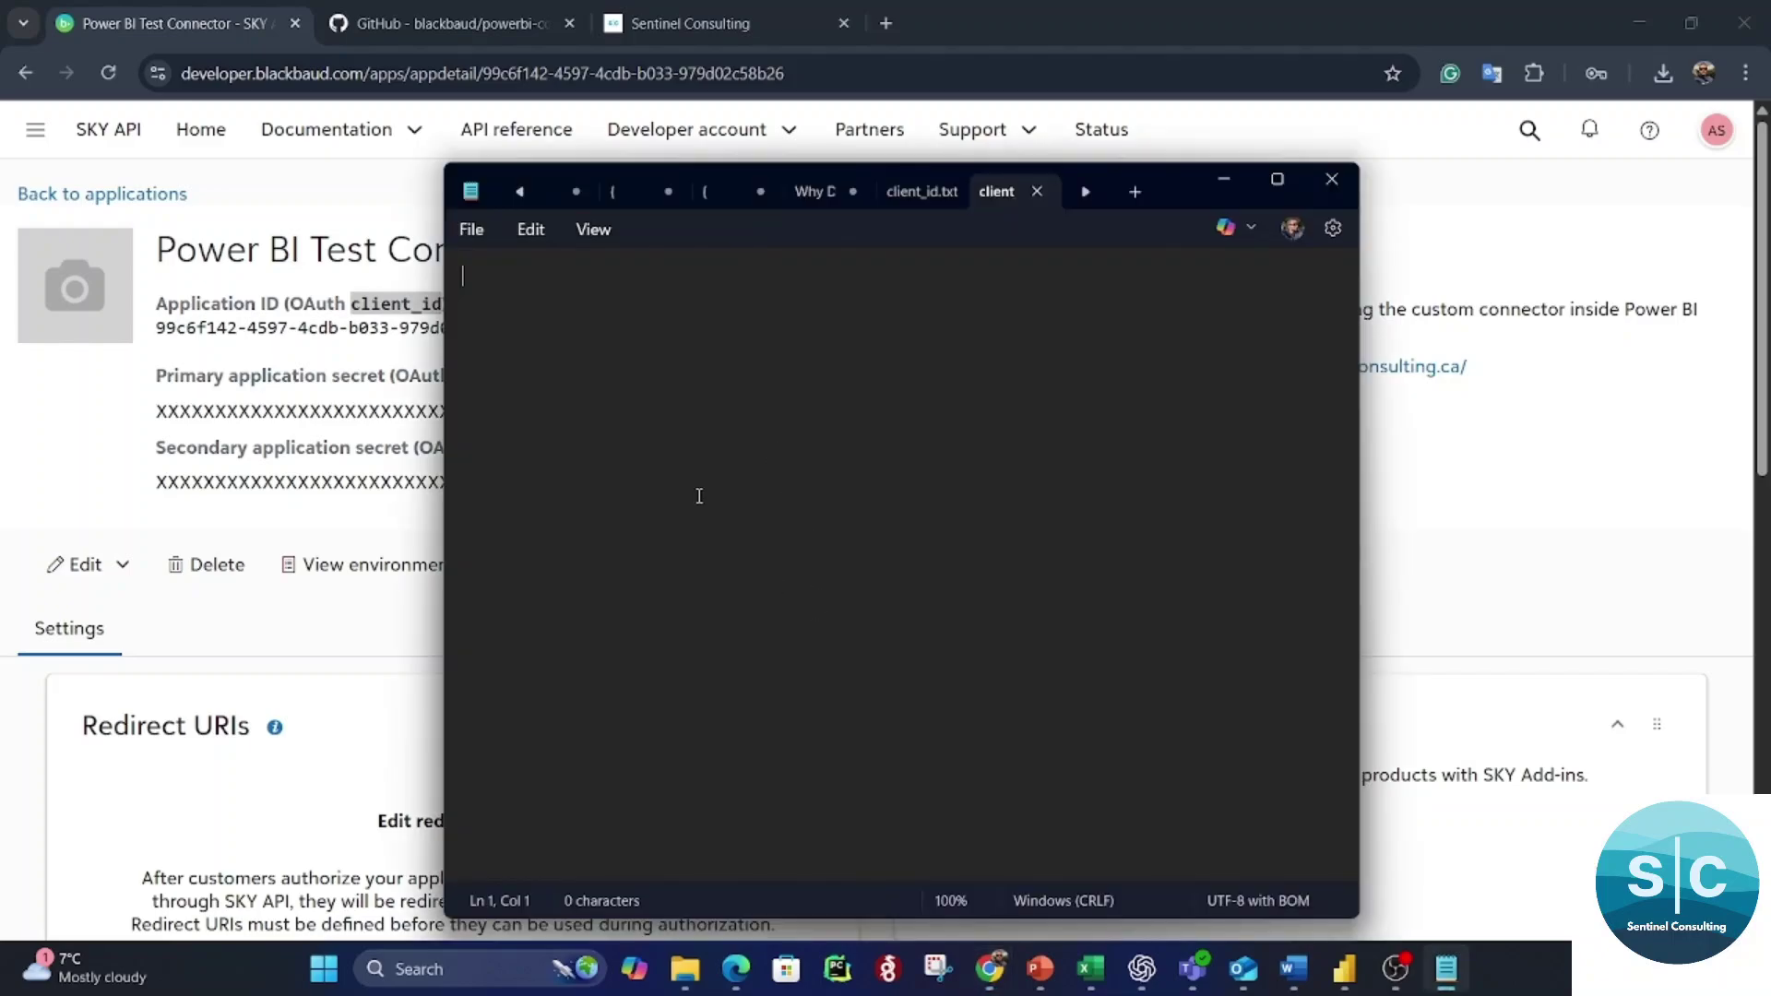
key("ctrl+v")
left_click(477, 232)
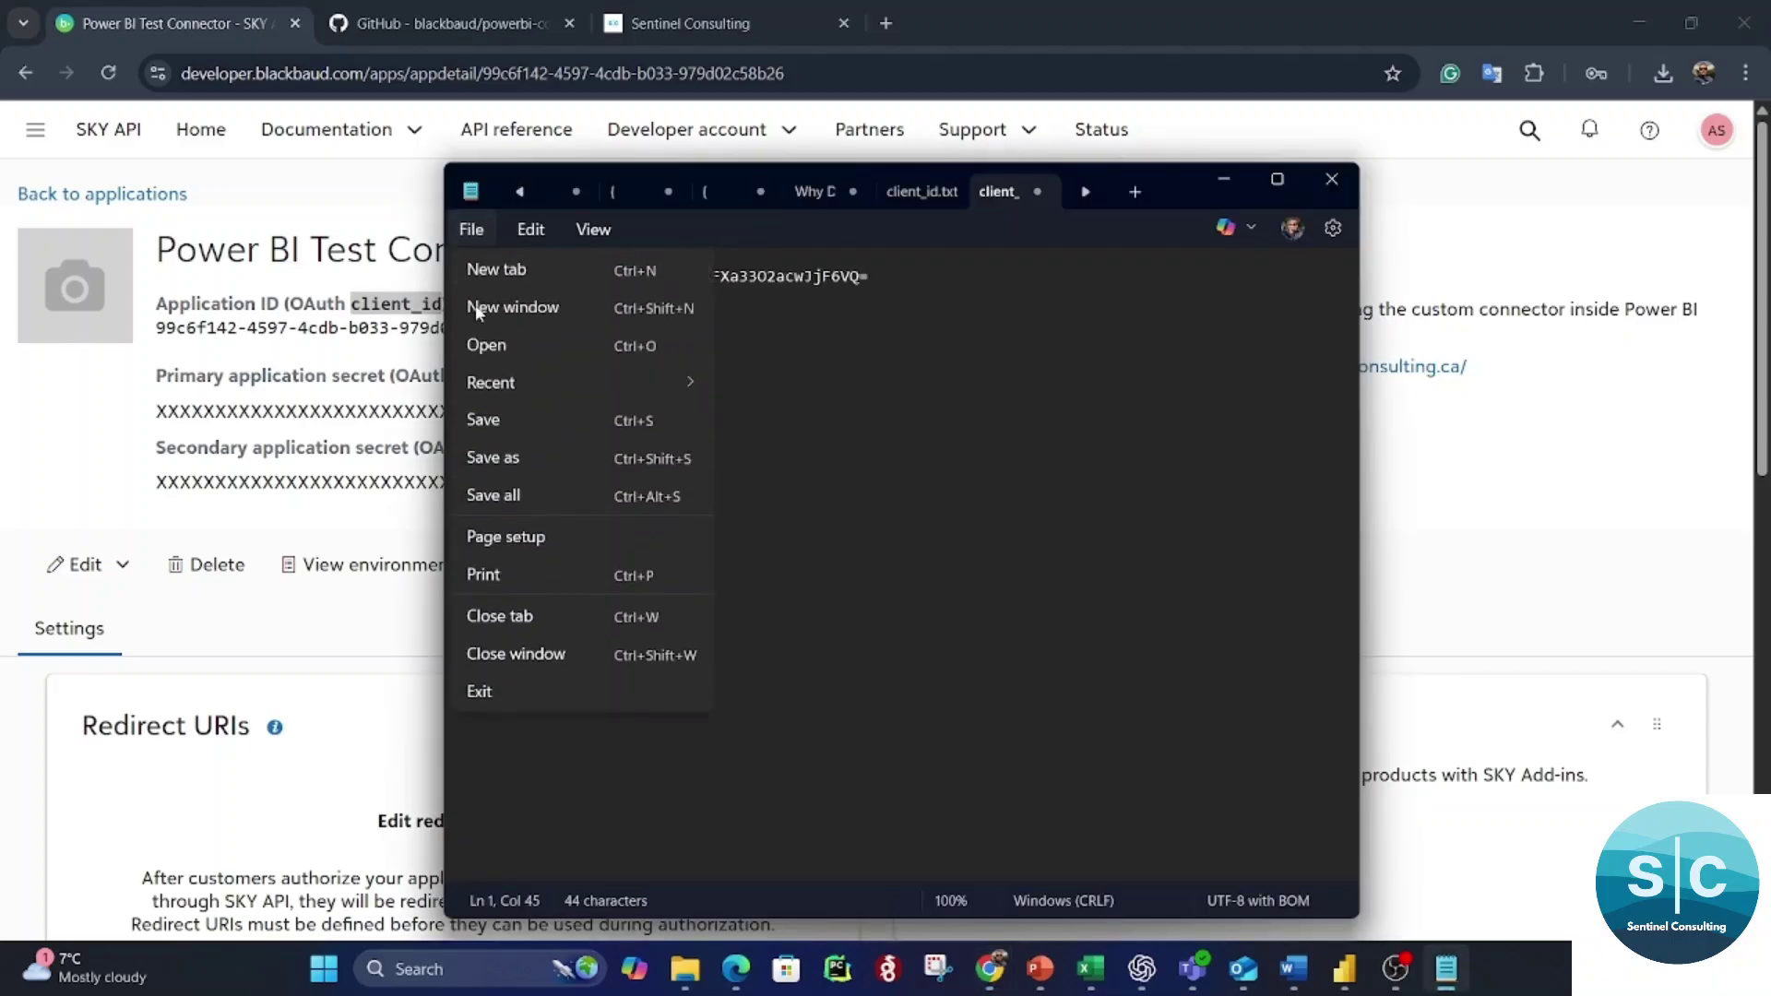
left_click(490, 415)
mouse_move(684, 968)
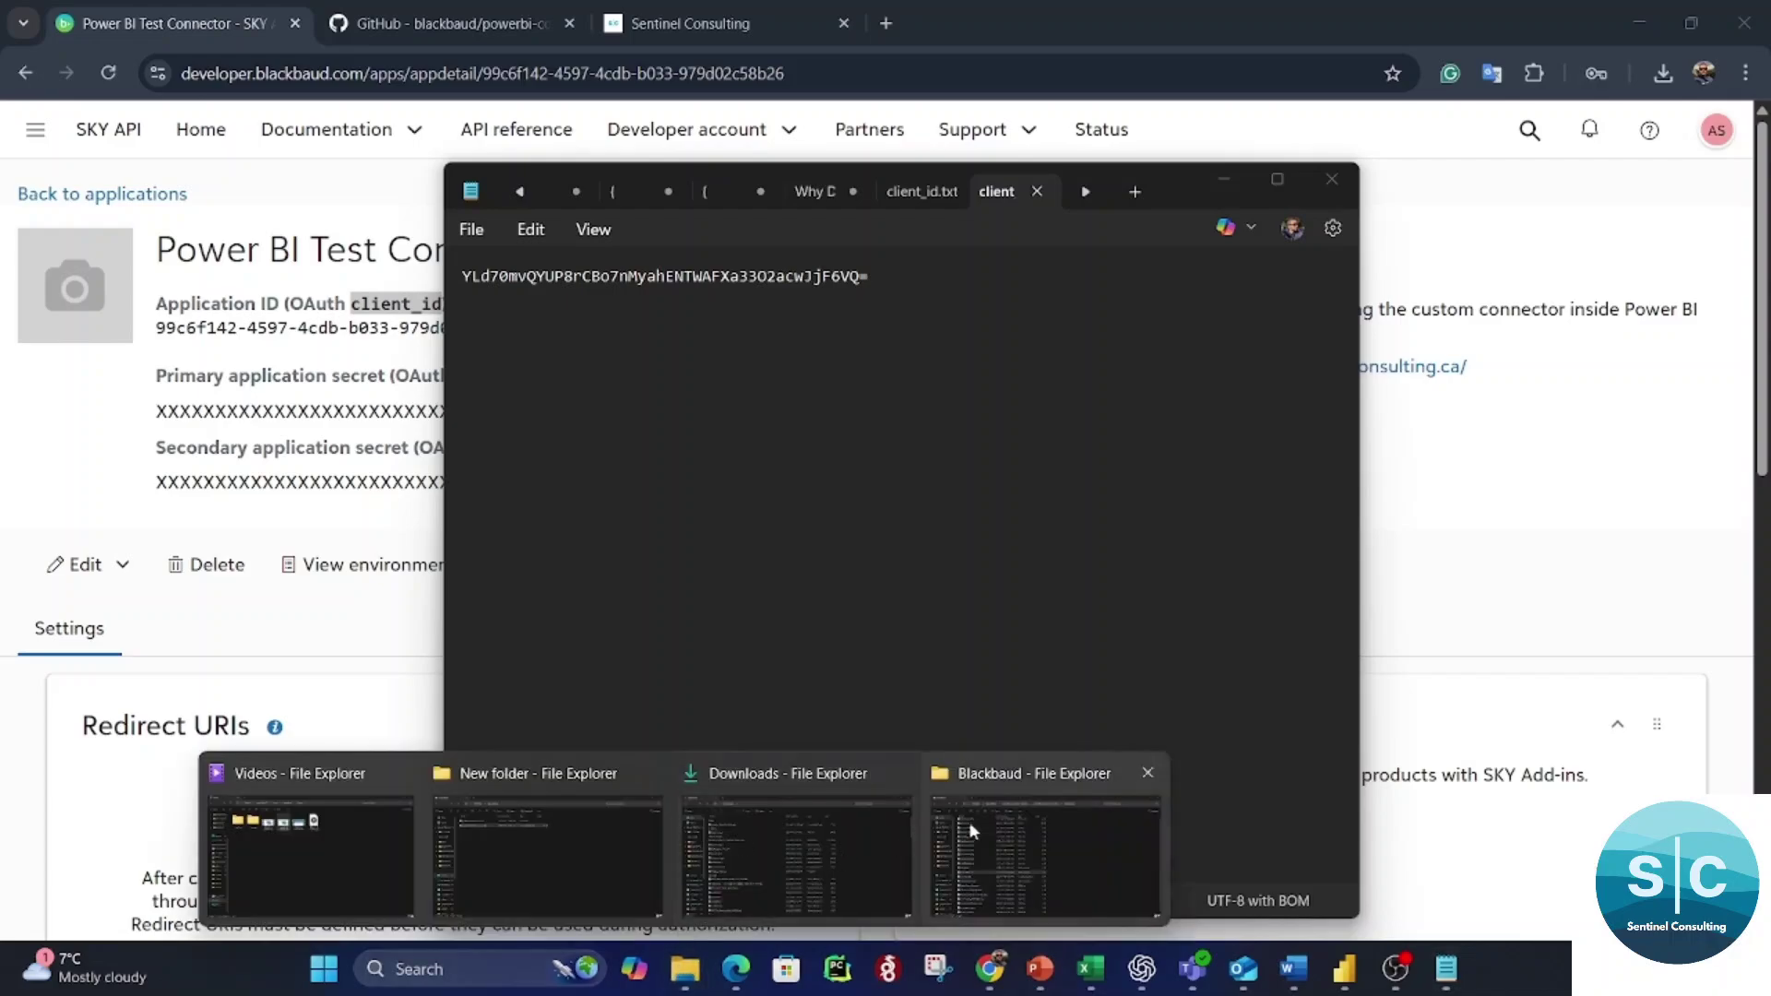
left_click(977, 819)
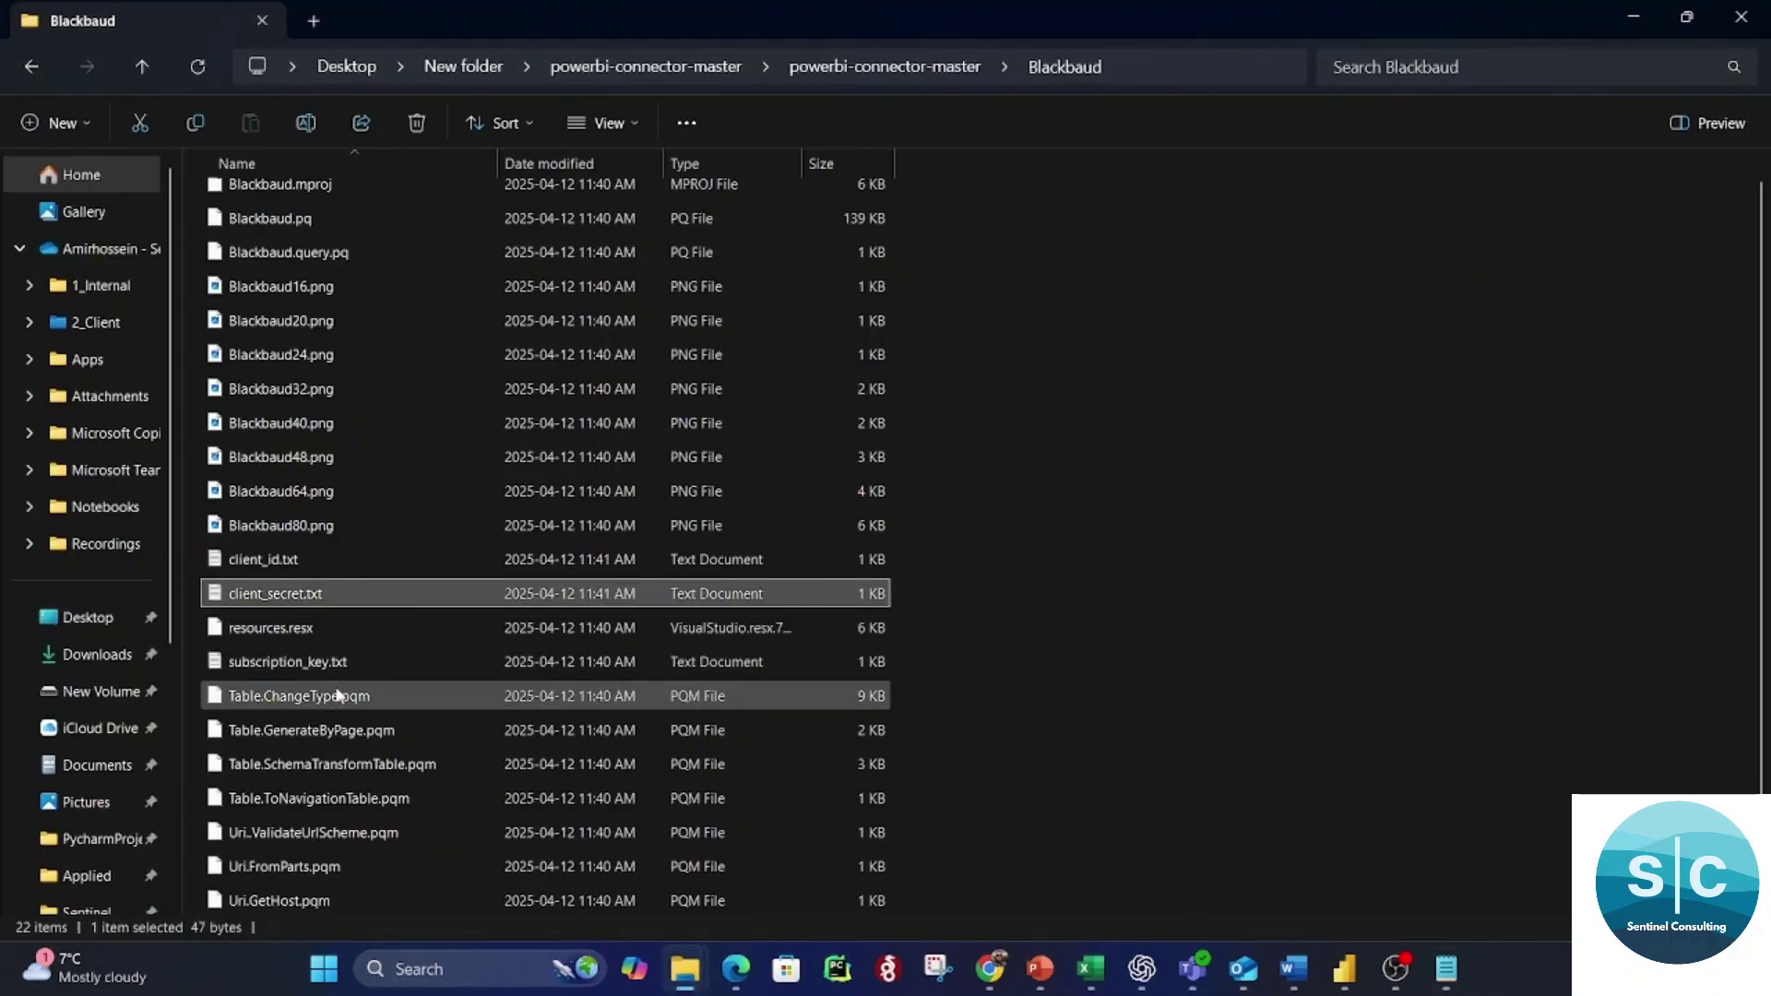
Open subscription_key.txt and copy the primary access key from the portal's My subscriptions page
double_click(355, 669)
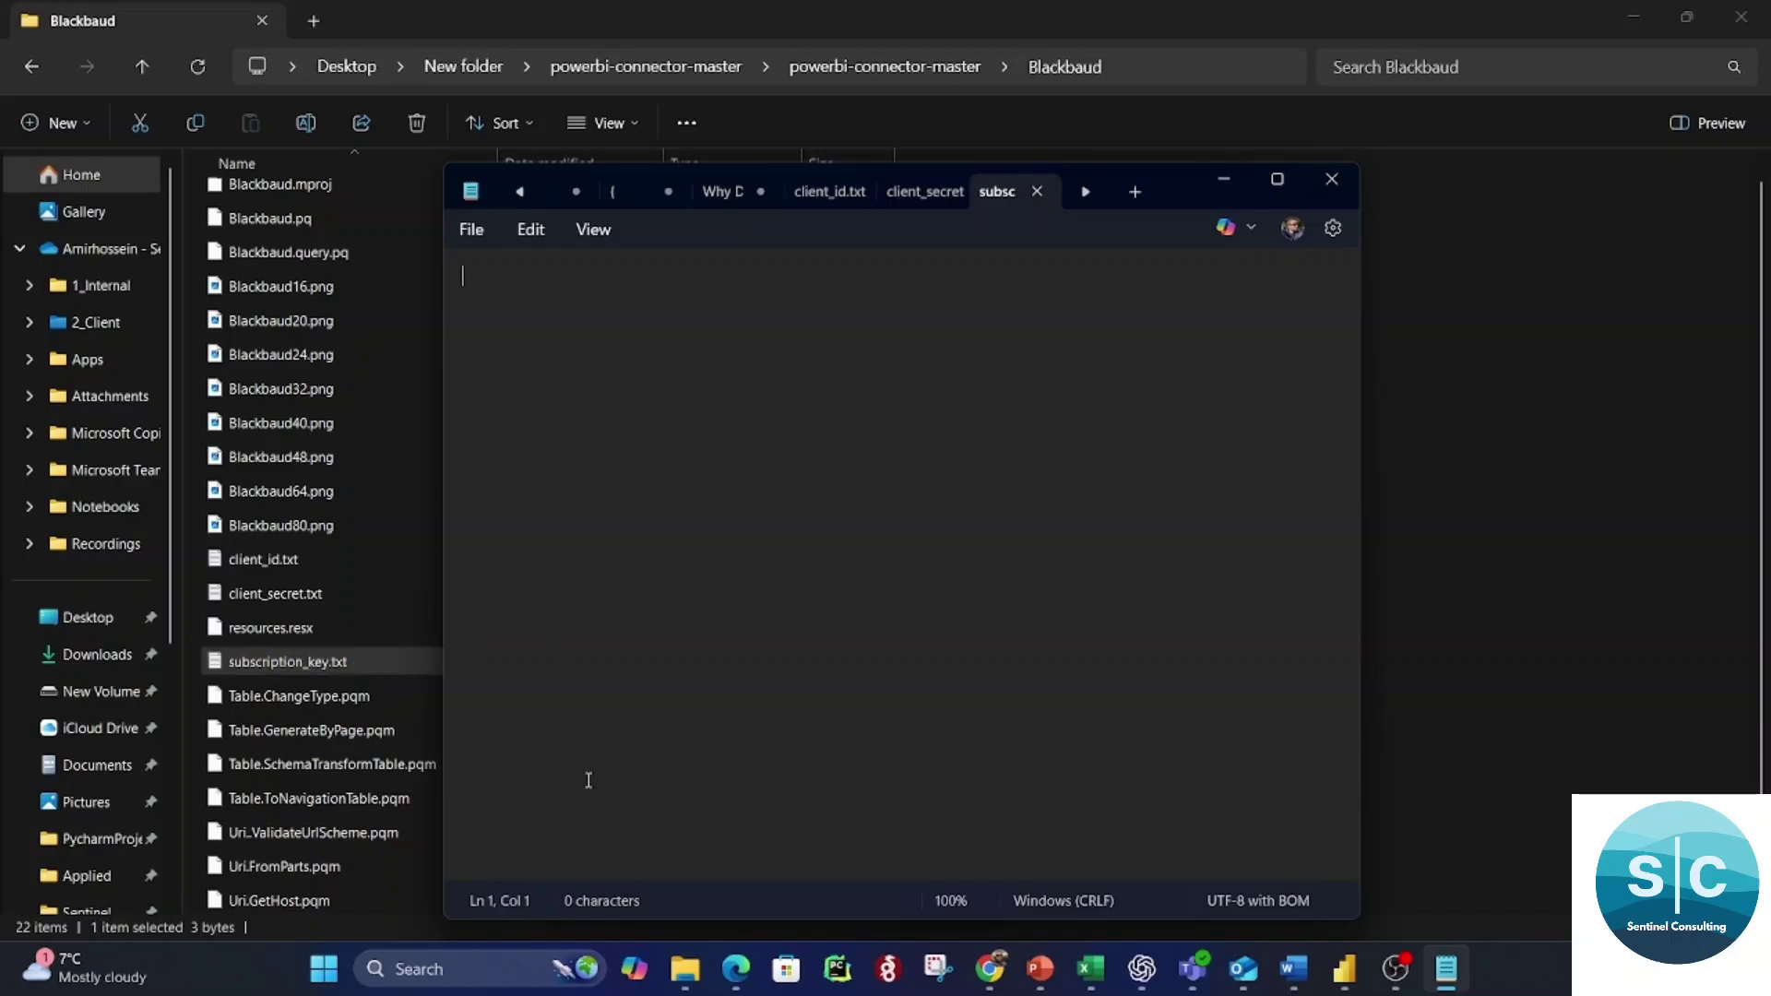
left_click(979, 974)
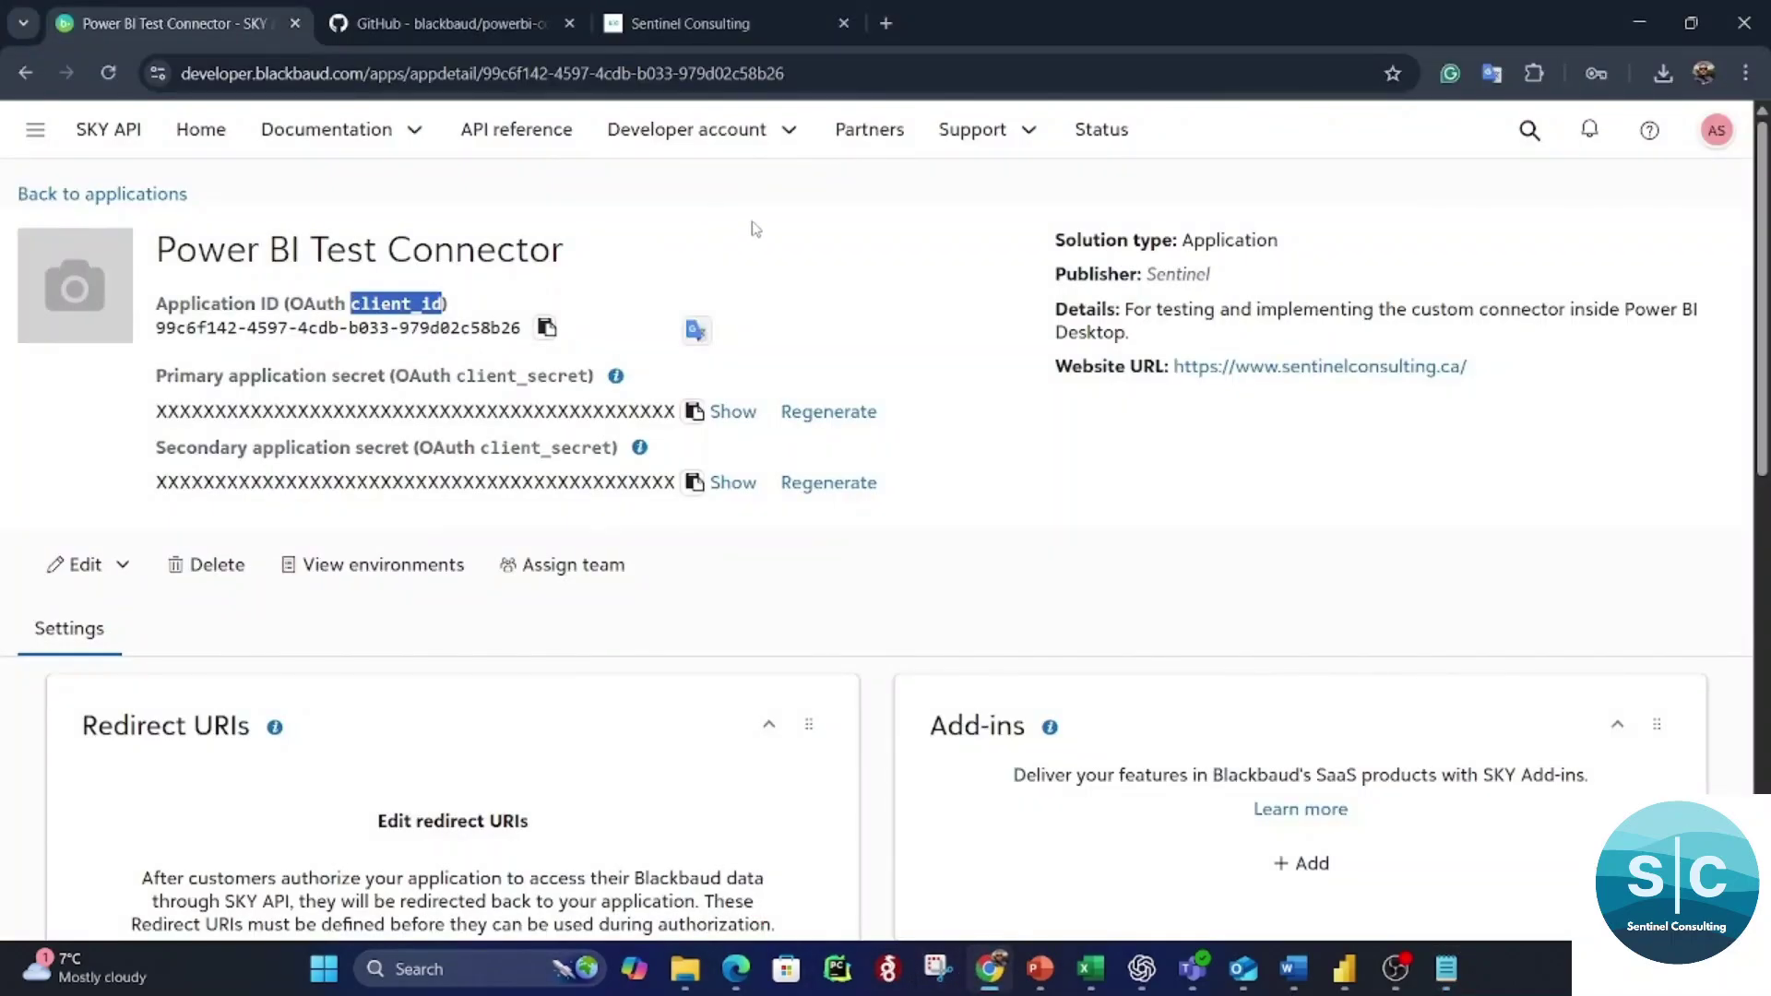
left_click(657, 131)
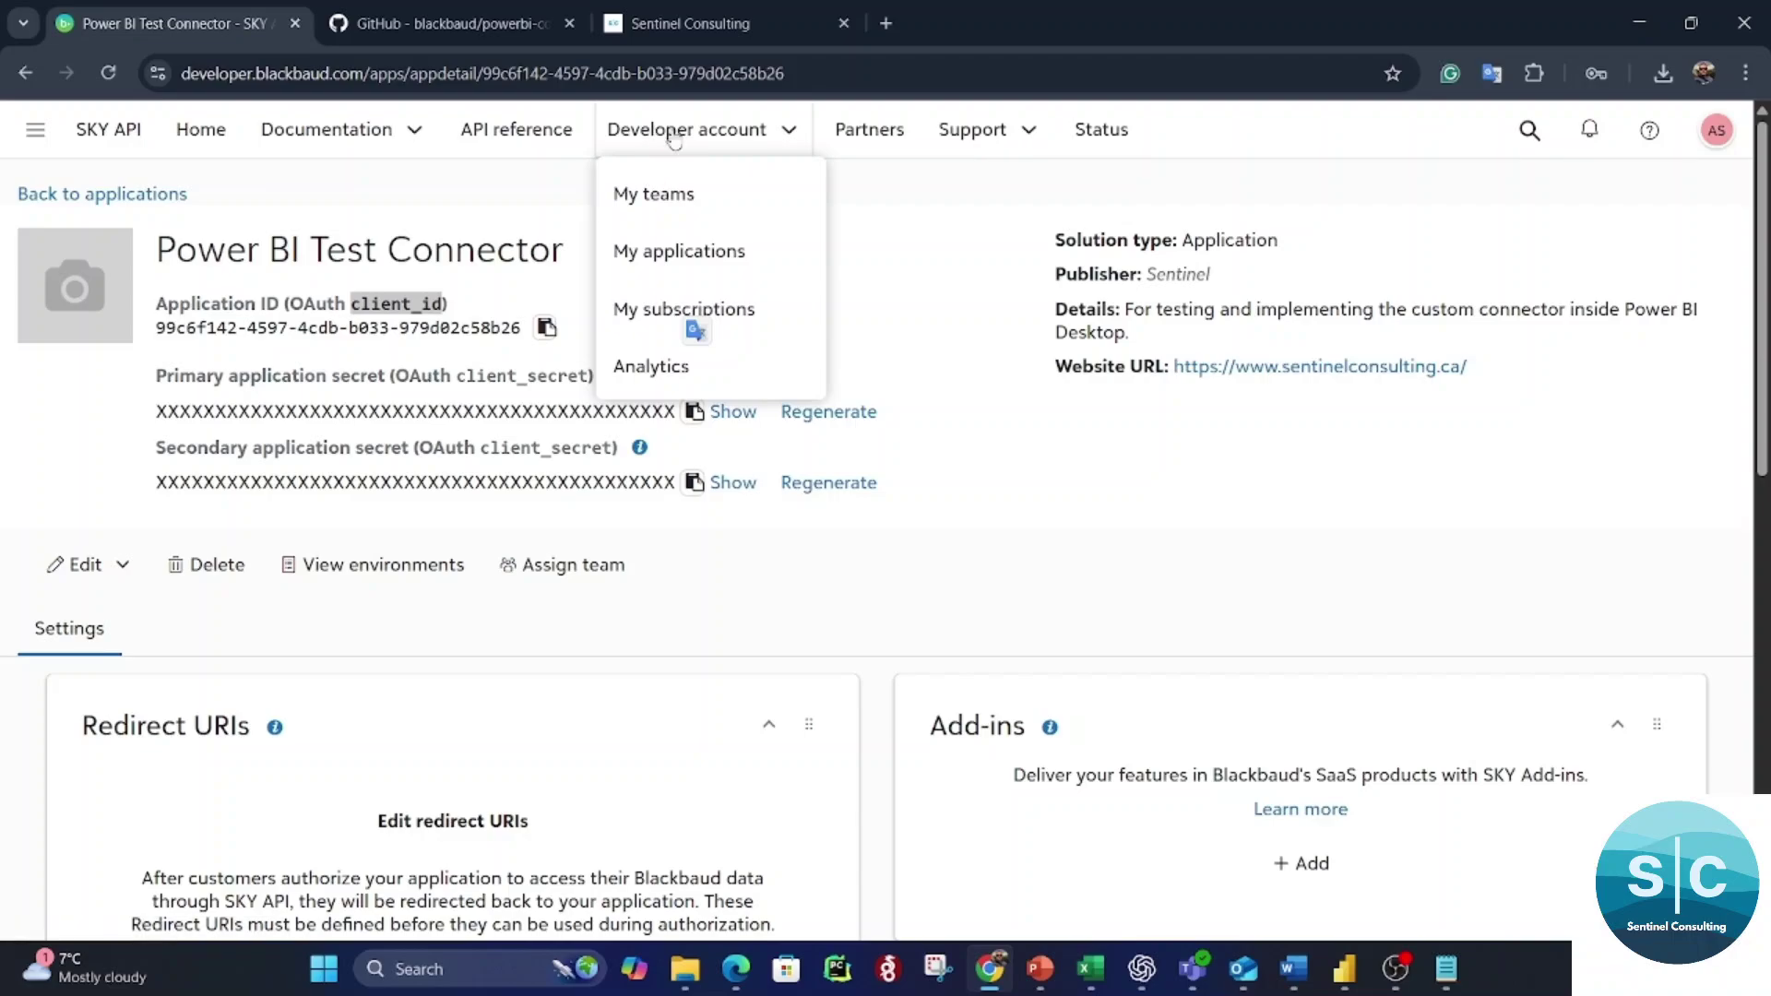
left_click(679, 308)
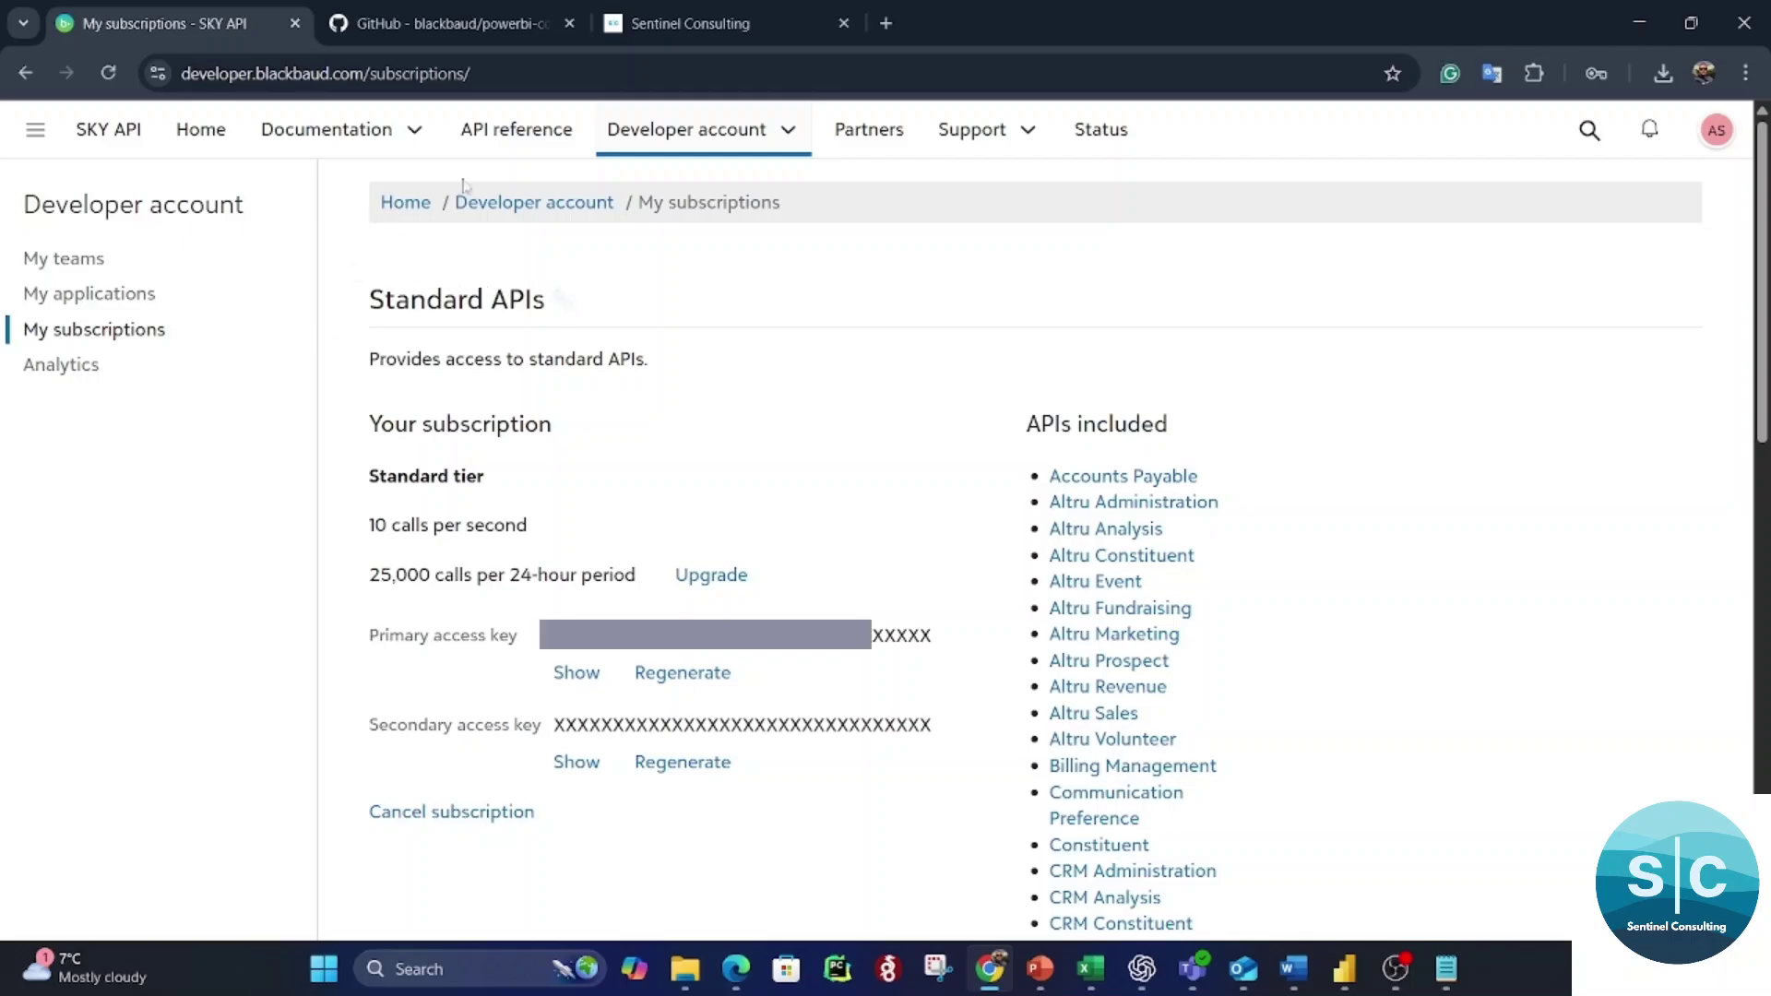
left_click(778, 130)
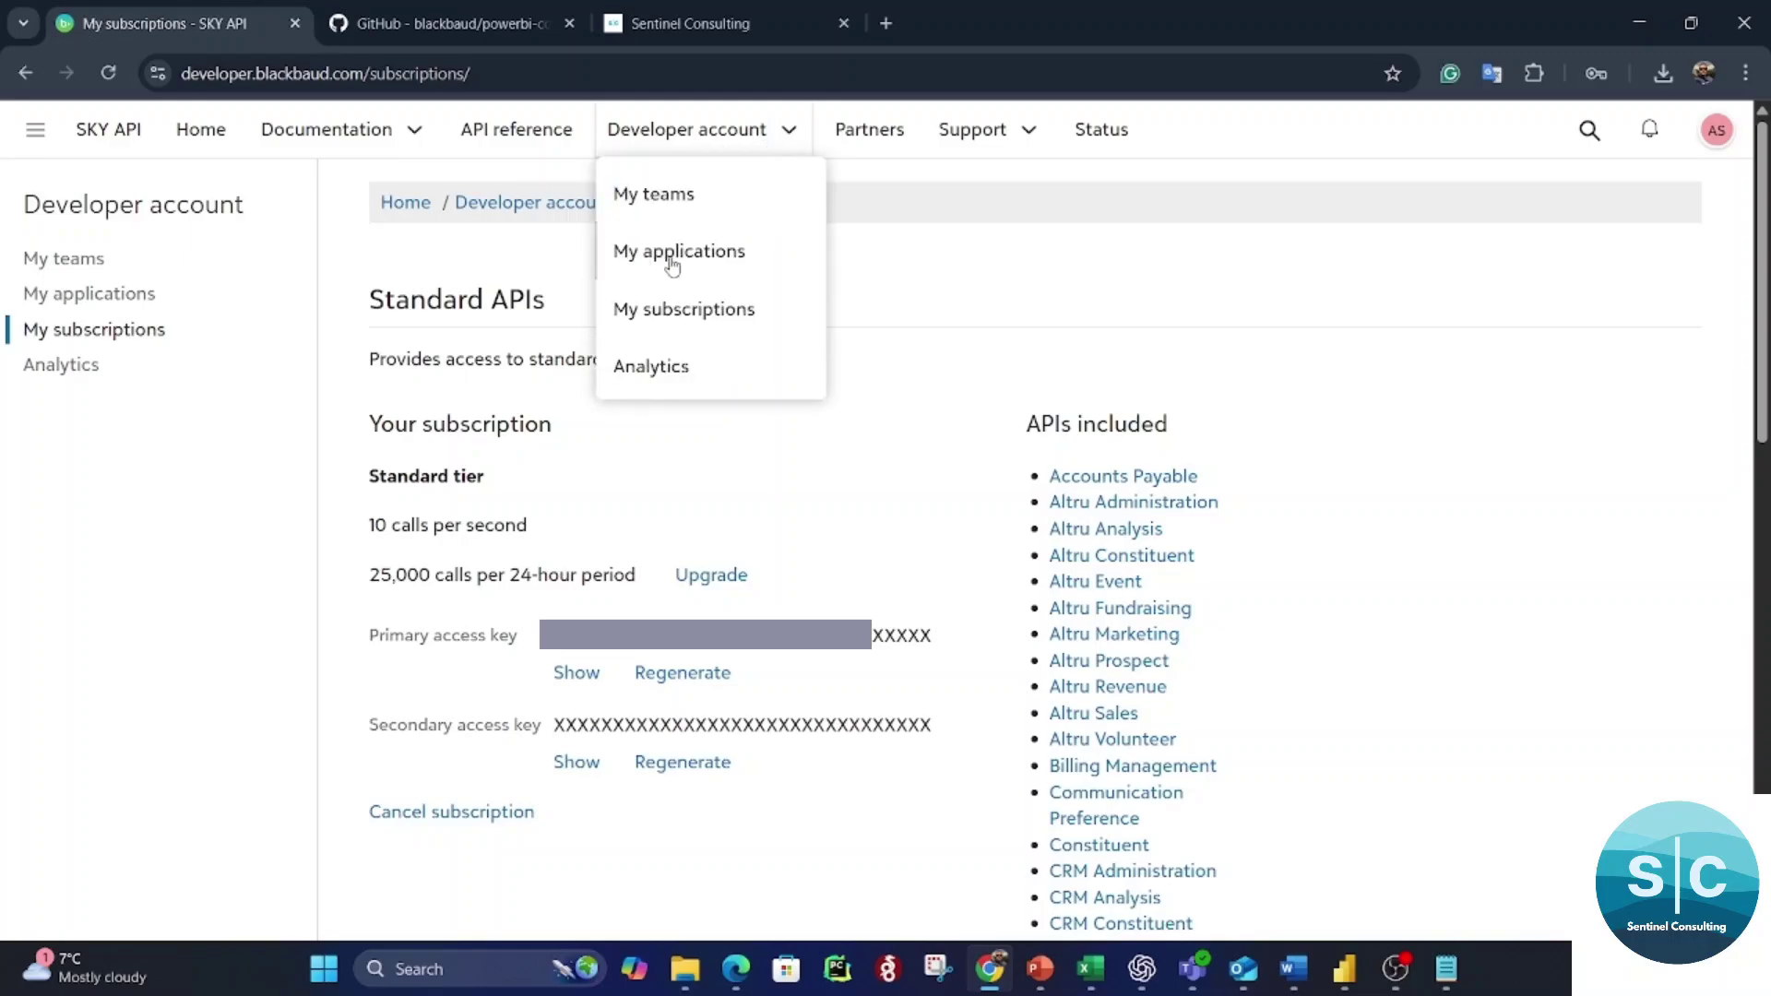
left_click(803, 471)
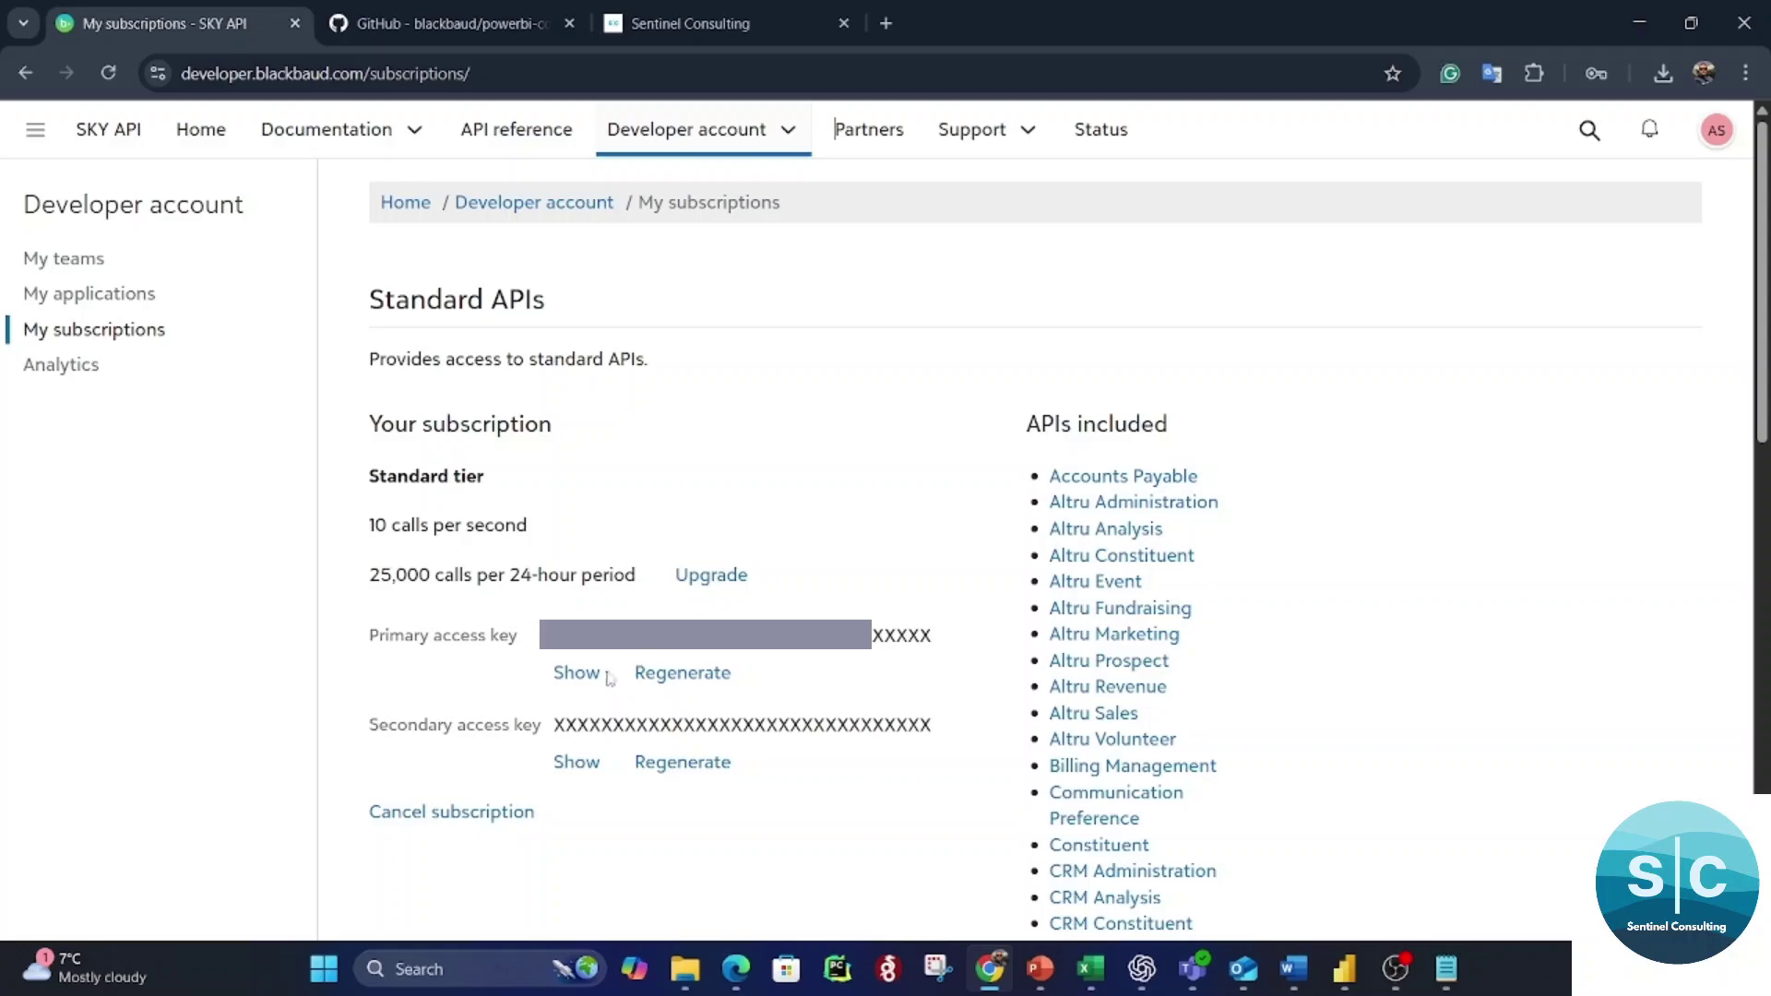
left_click(578, 673)
left_click(893, 633)
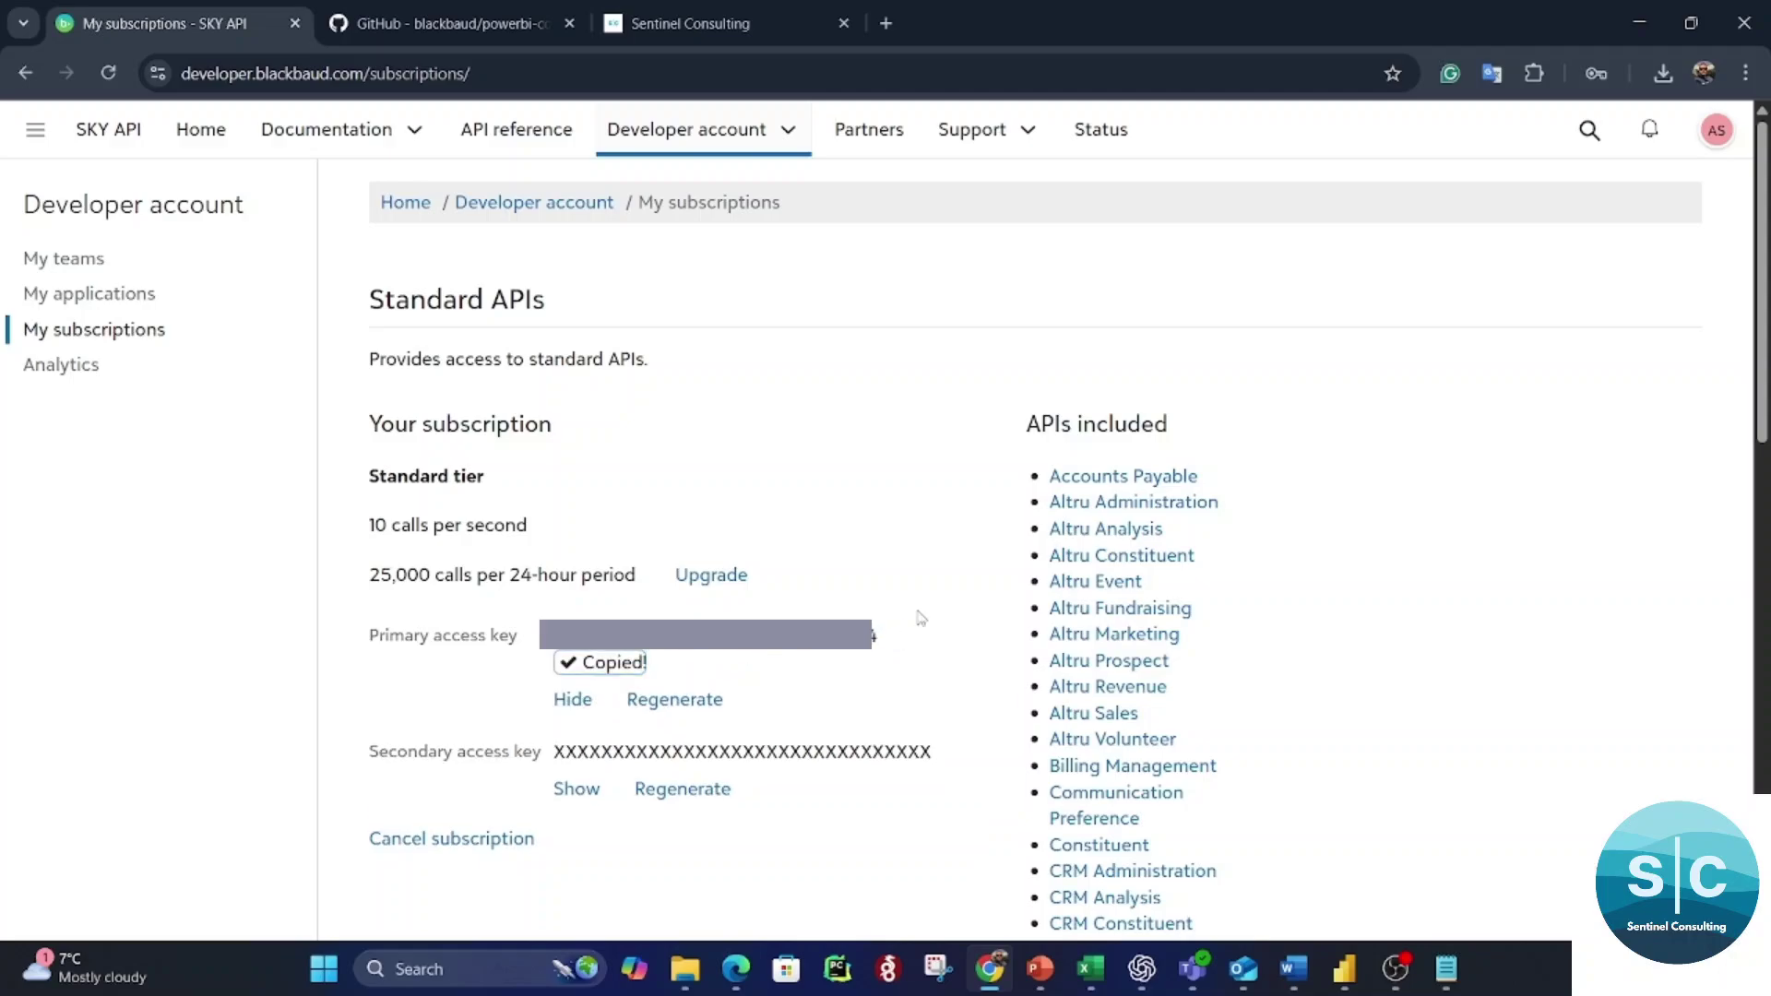
left_click(1646, 13)
Paste the primary access key into subscription_key.txt and save it
key("ctrl+v")
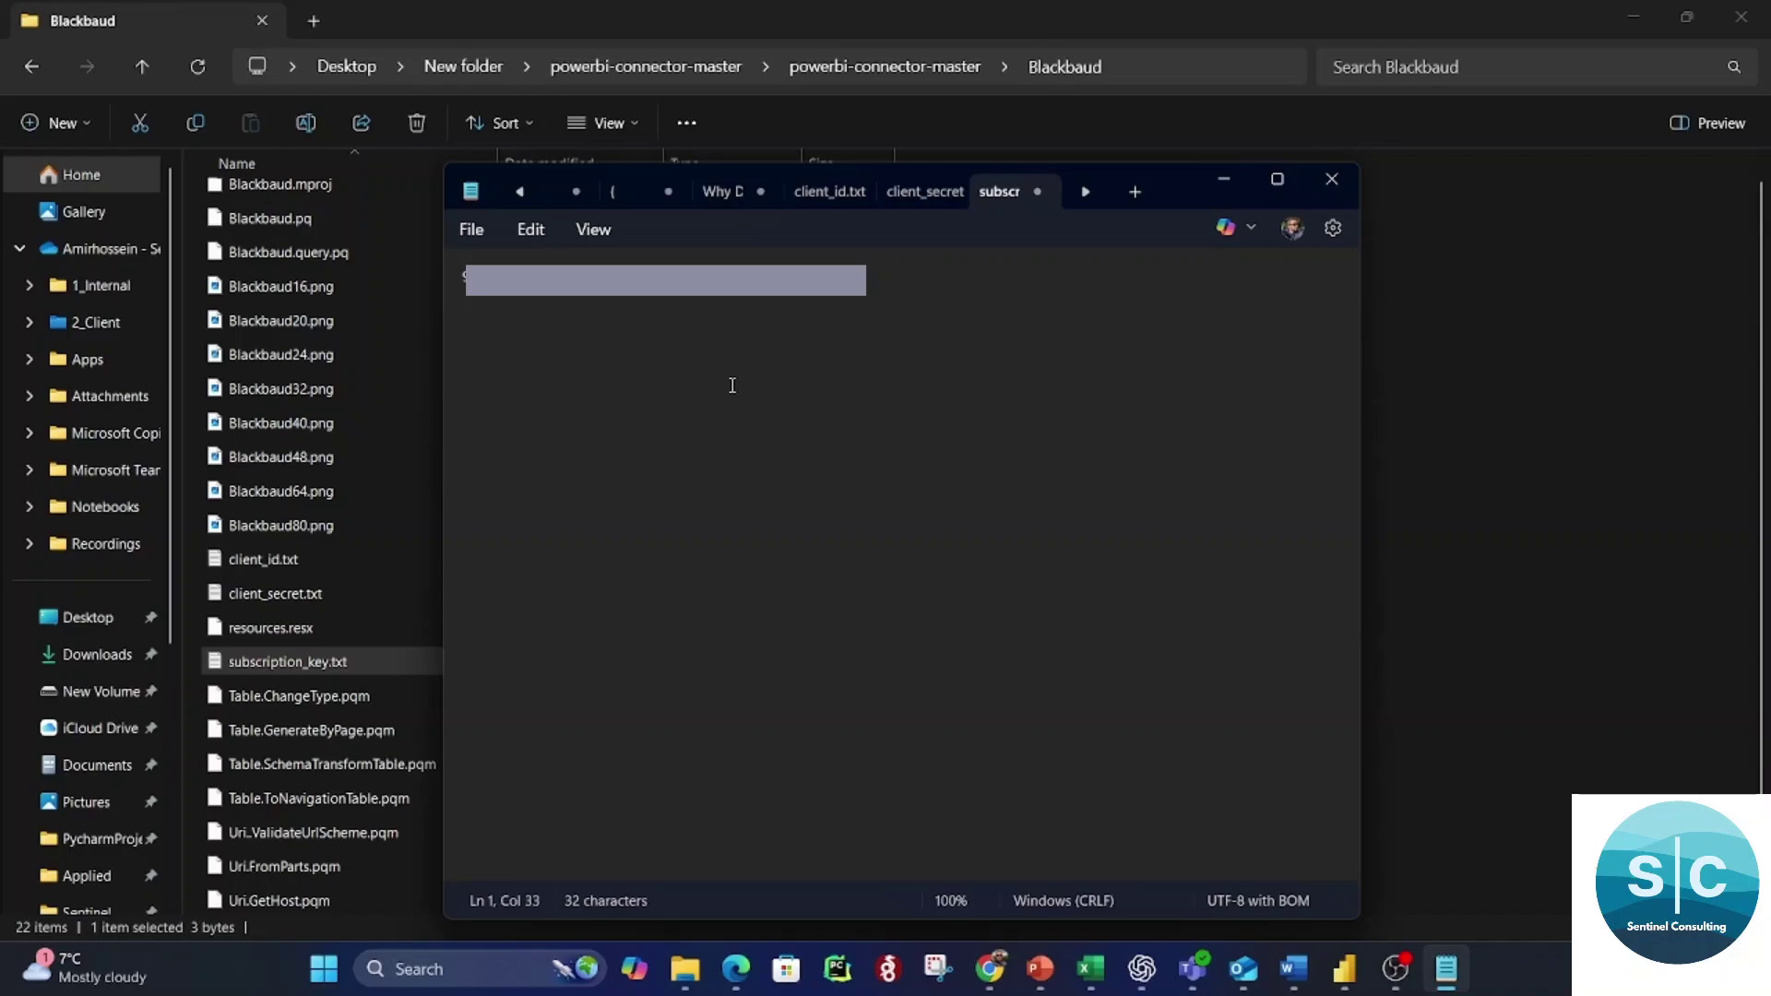
left_click(473, 230)
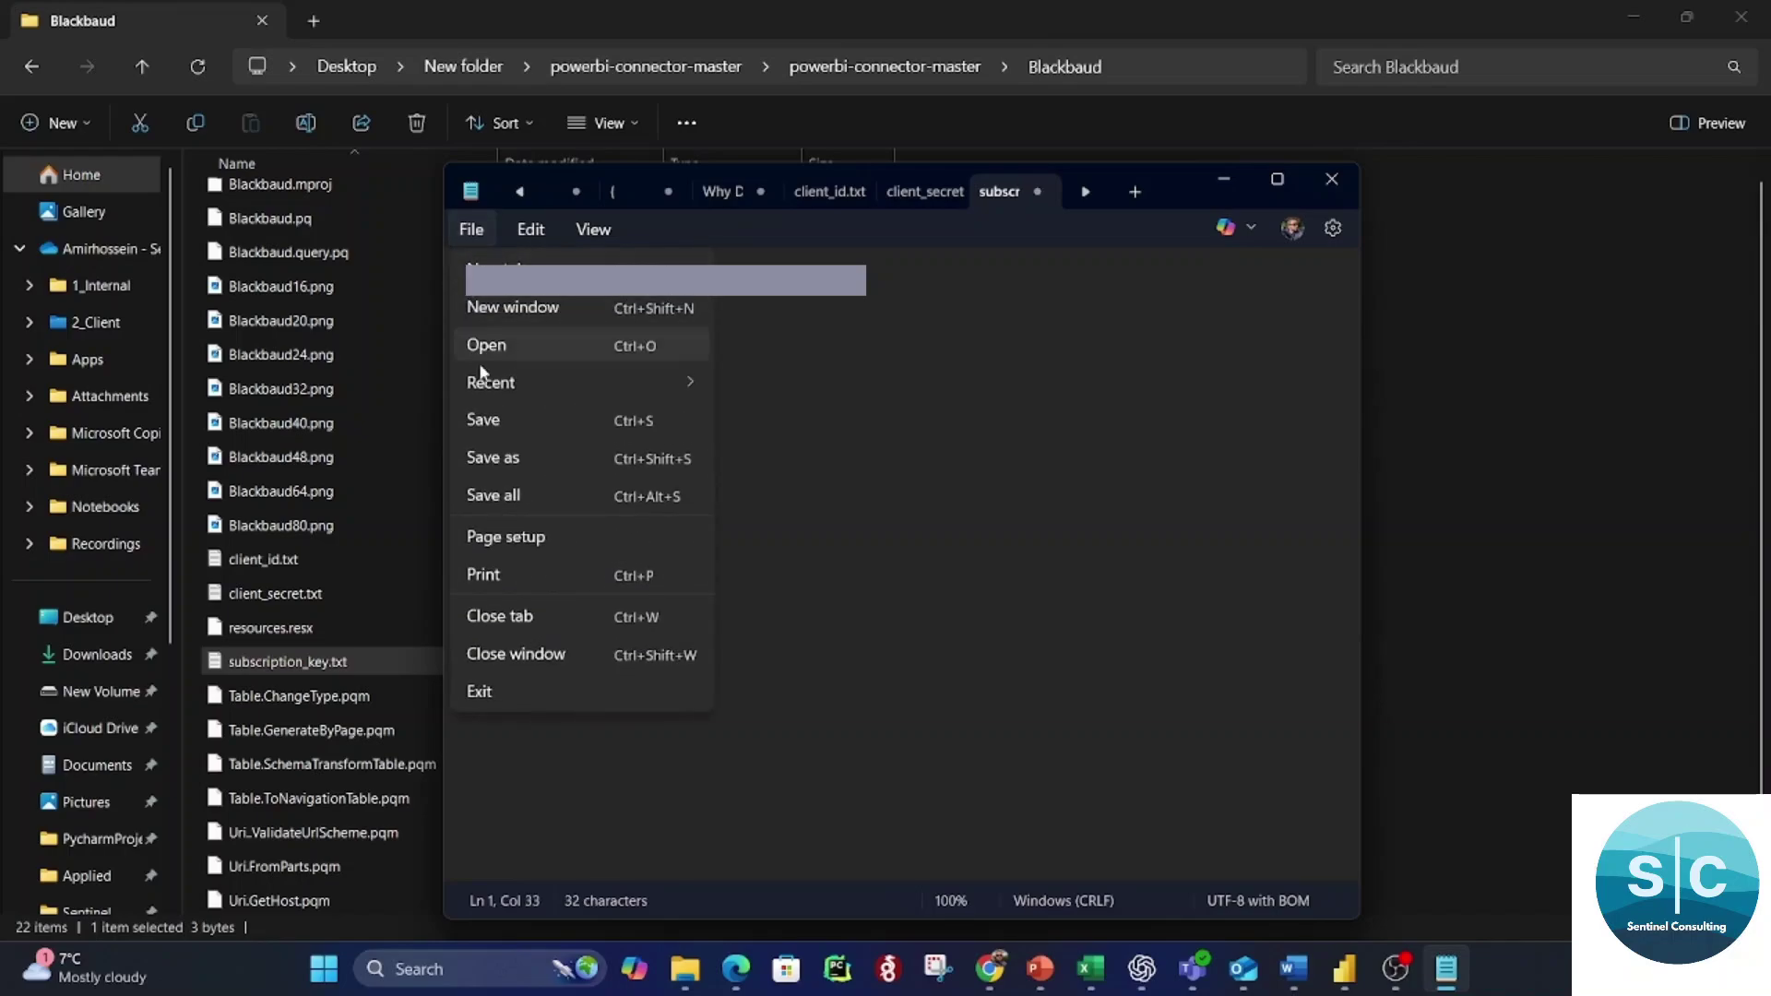
left_click(504, 416)
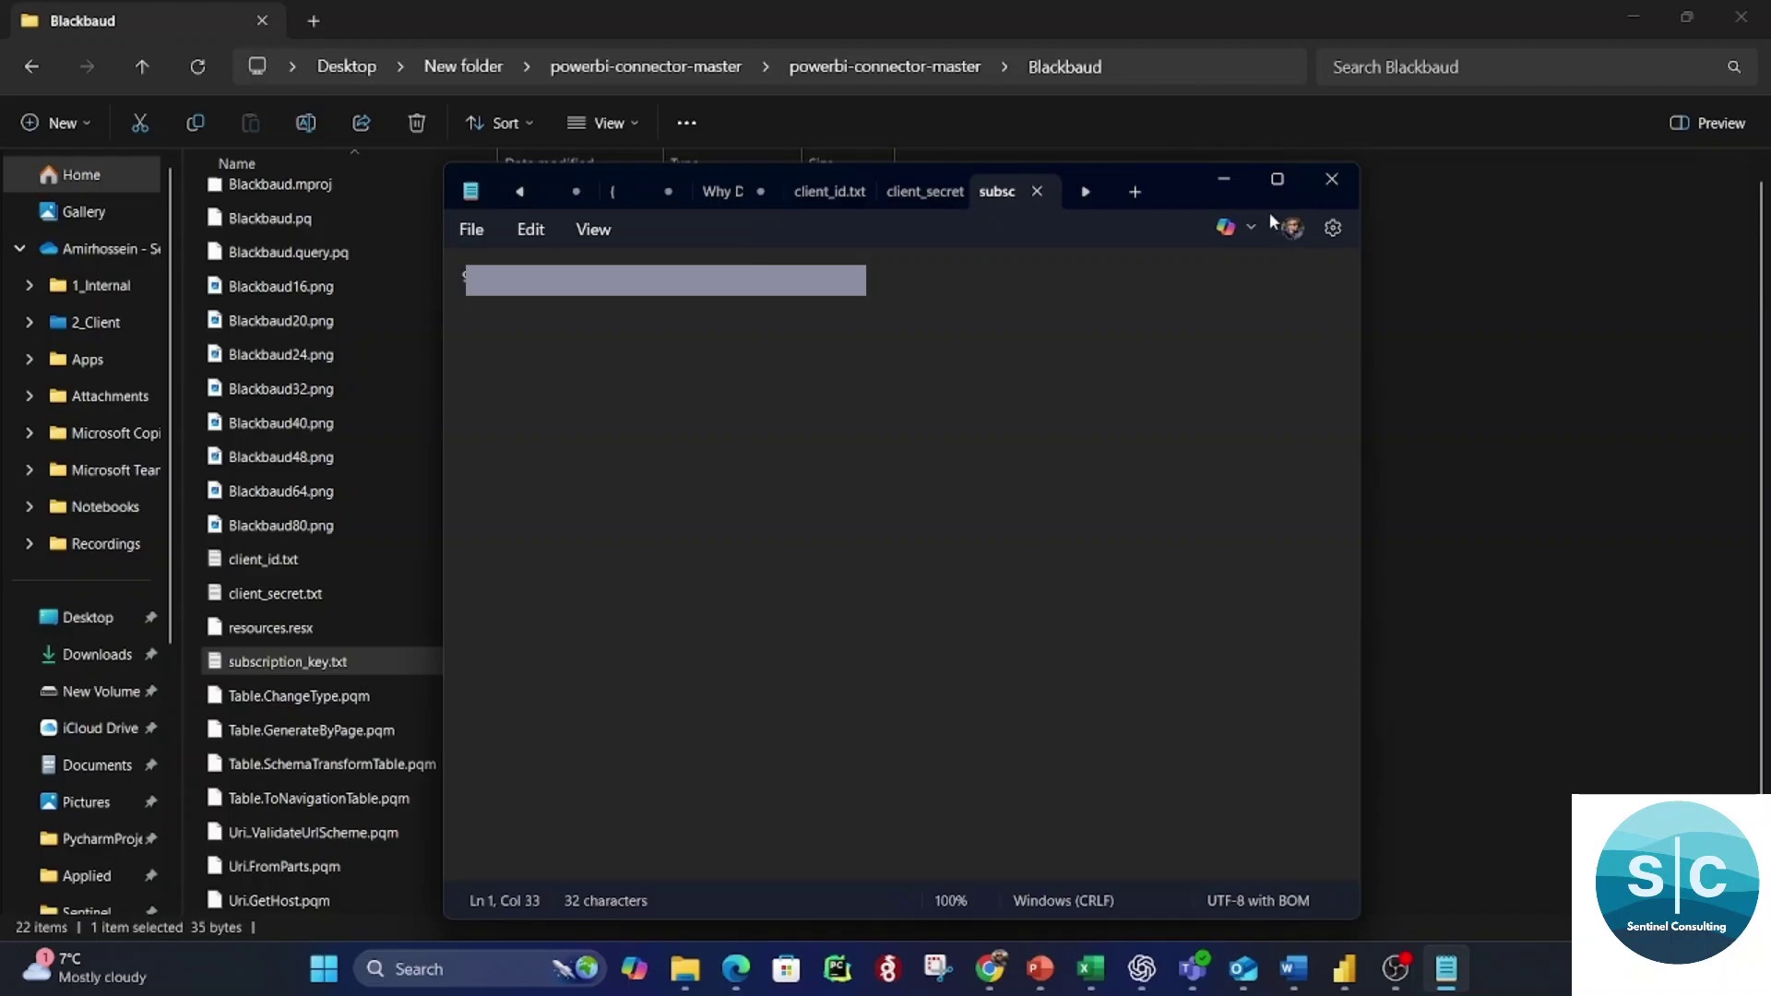
Reopen subscription_key, client_id and client_secret files to verify, then return to powerbi-connector-master
left_click(1037, 191)
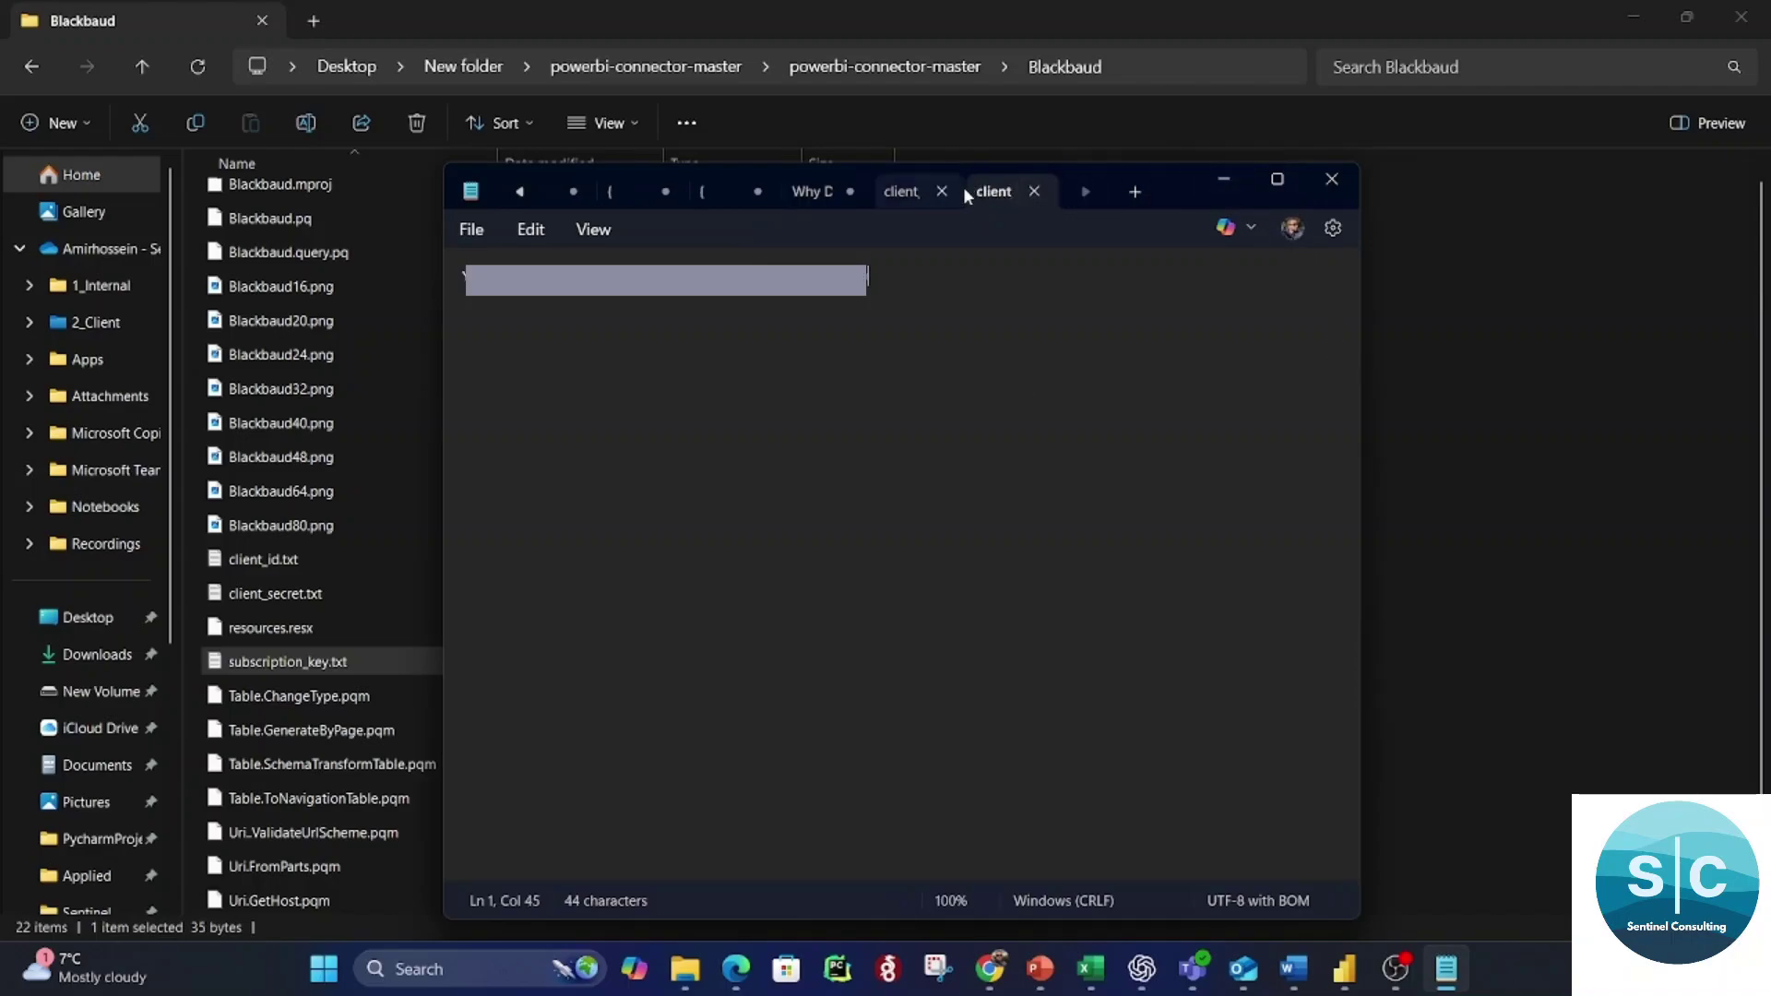
left_click(1035, 189)
left_click(1607, 311)
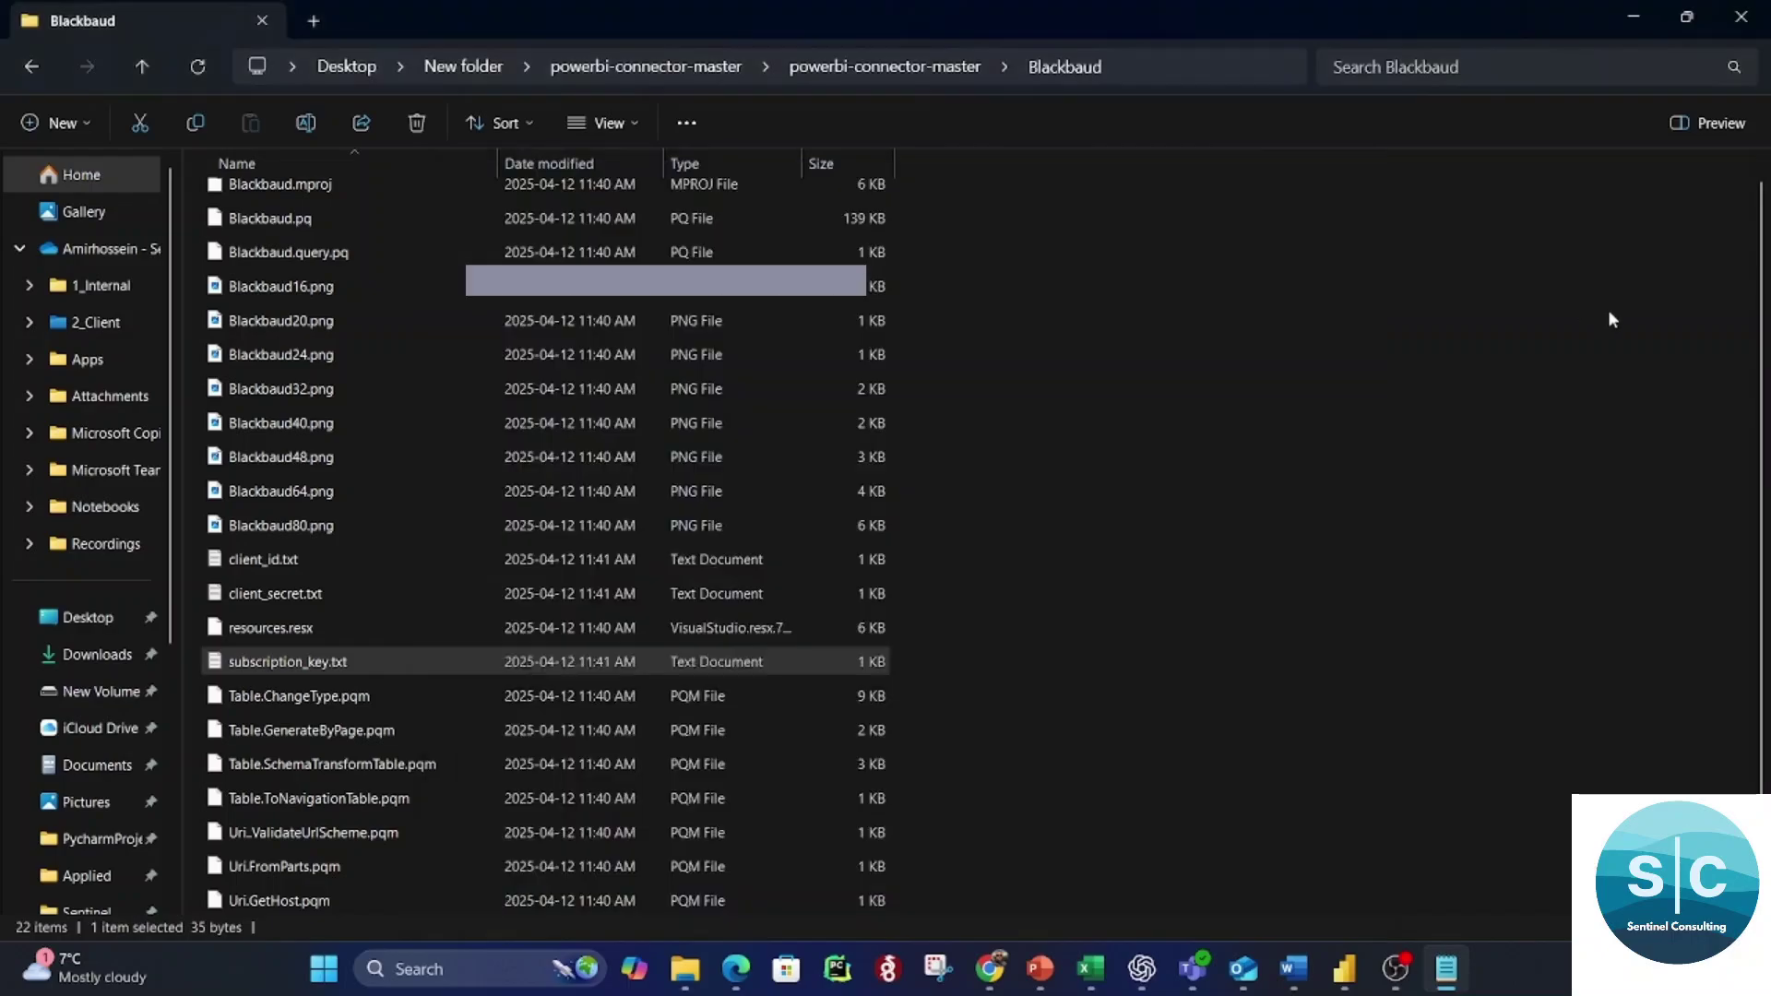
double_click(320, 669)
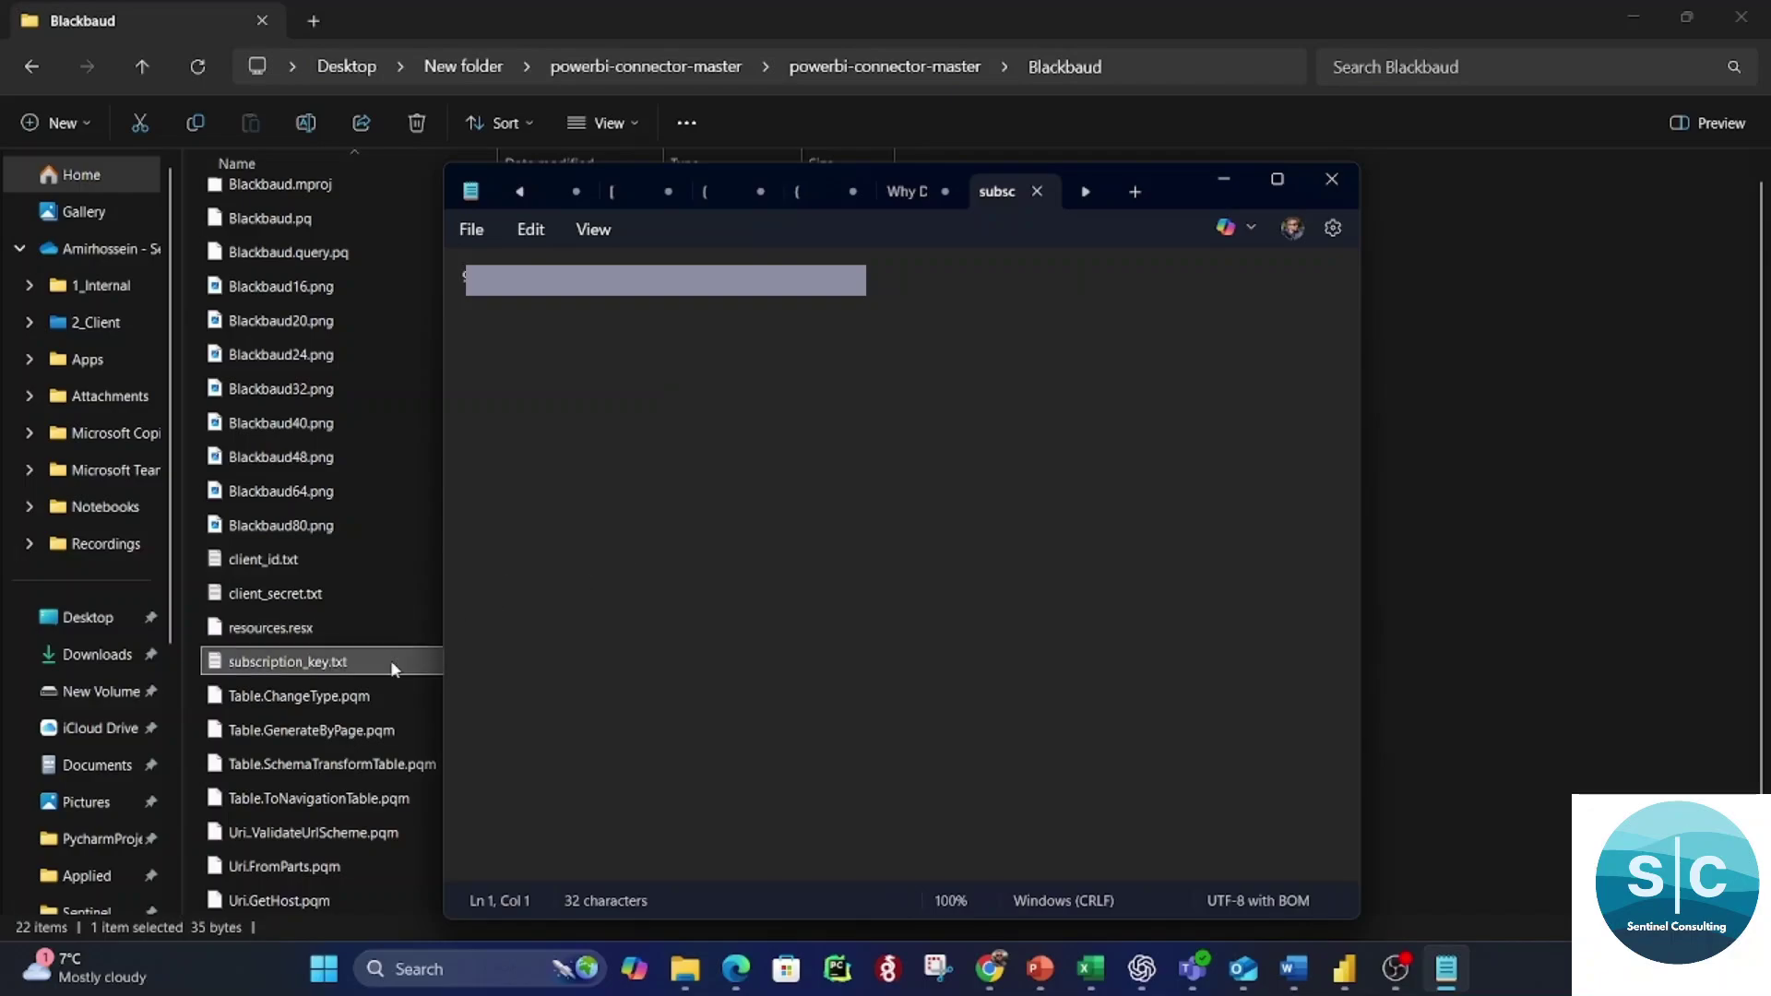
double_click(276, 561)
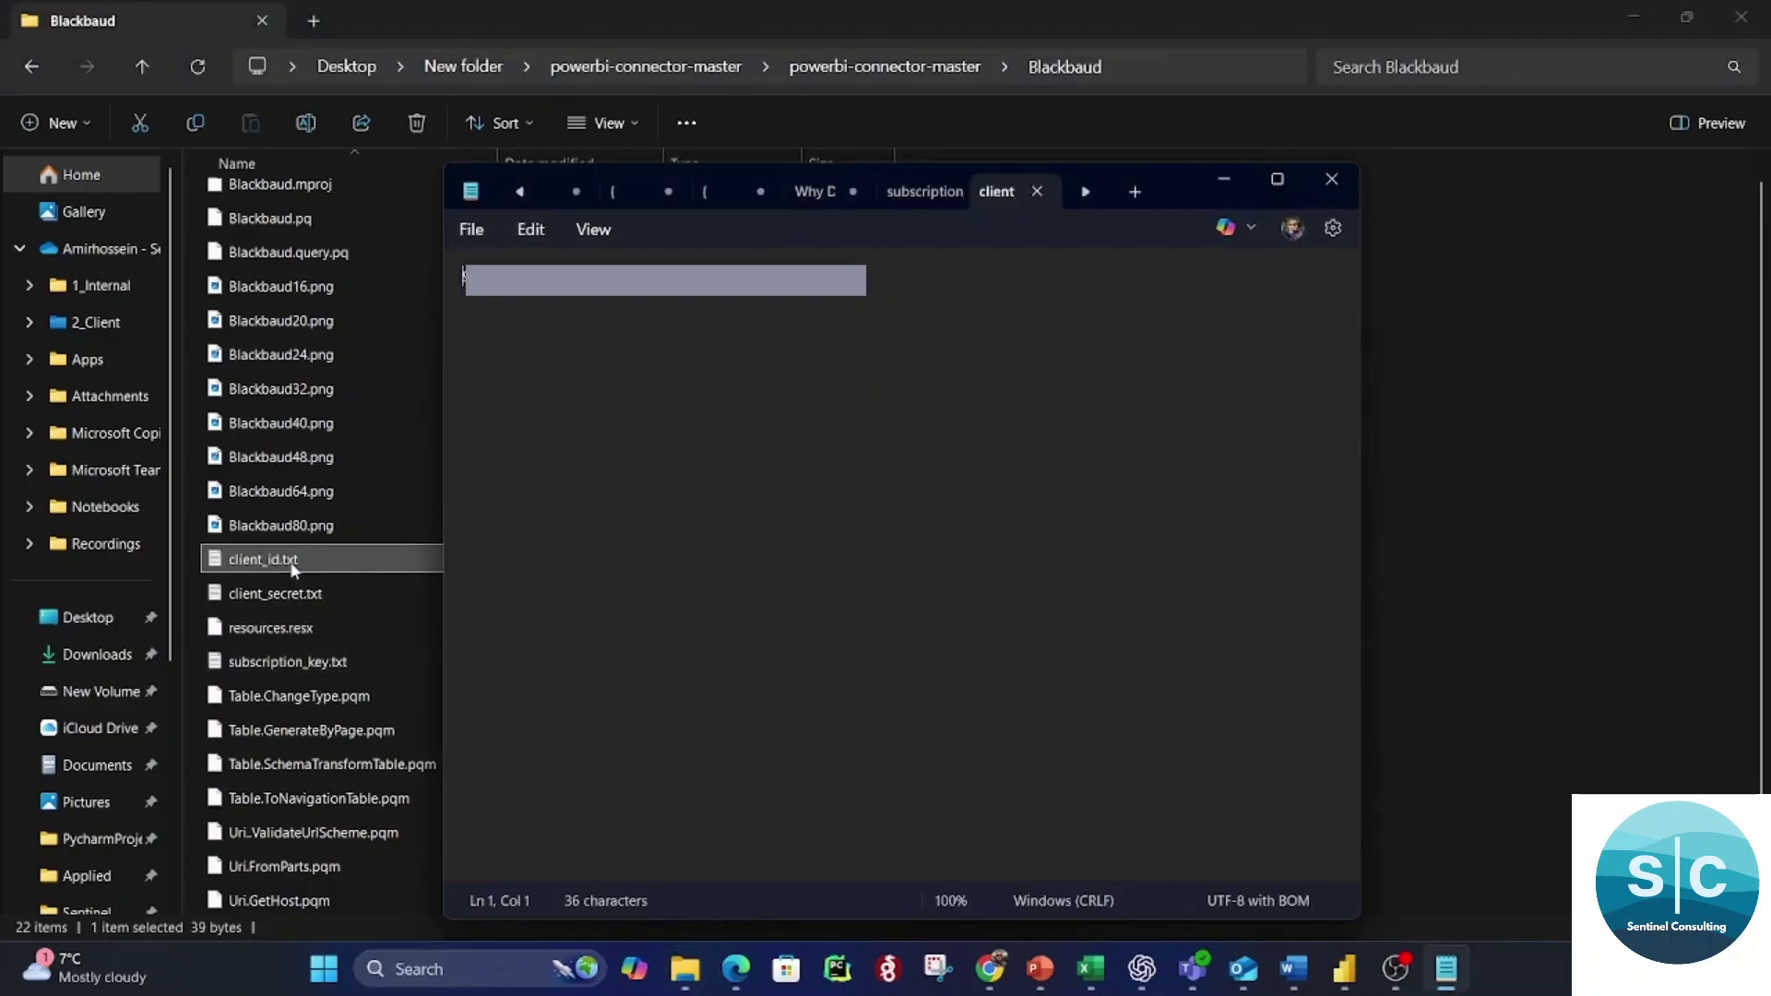
double_click(275, 598)
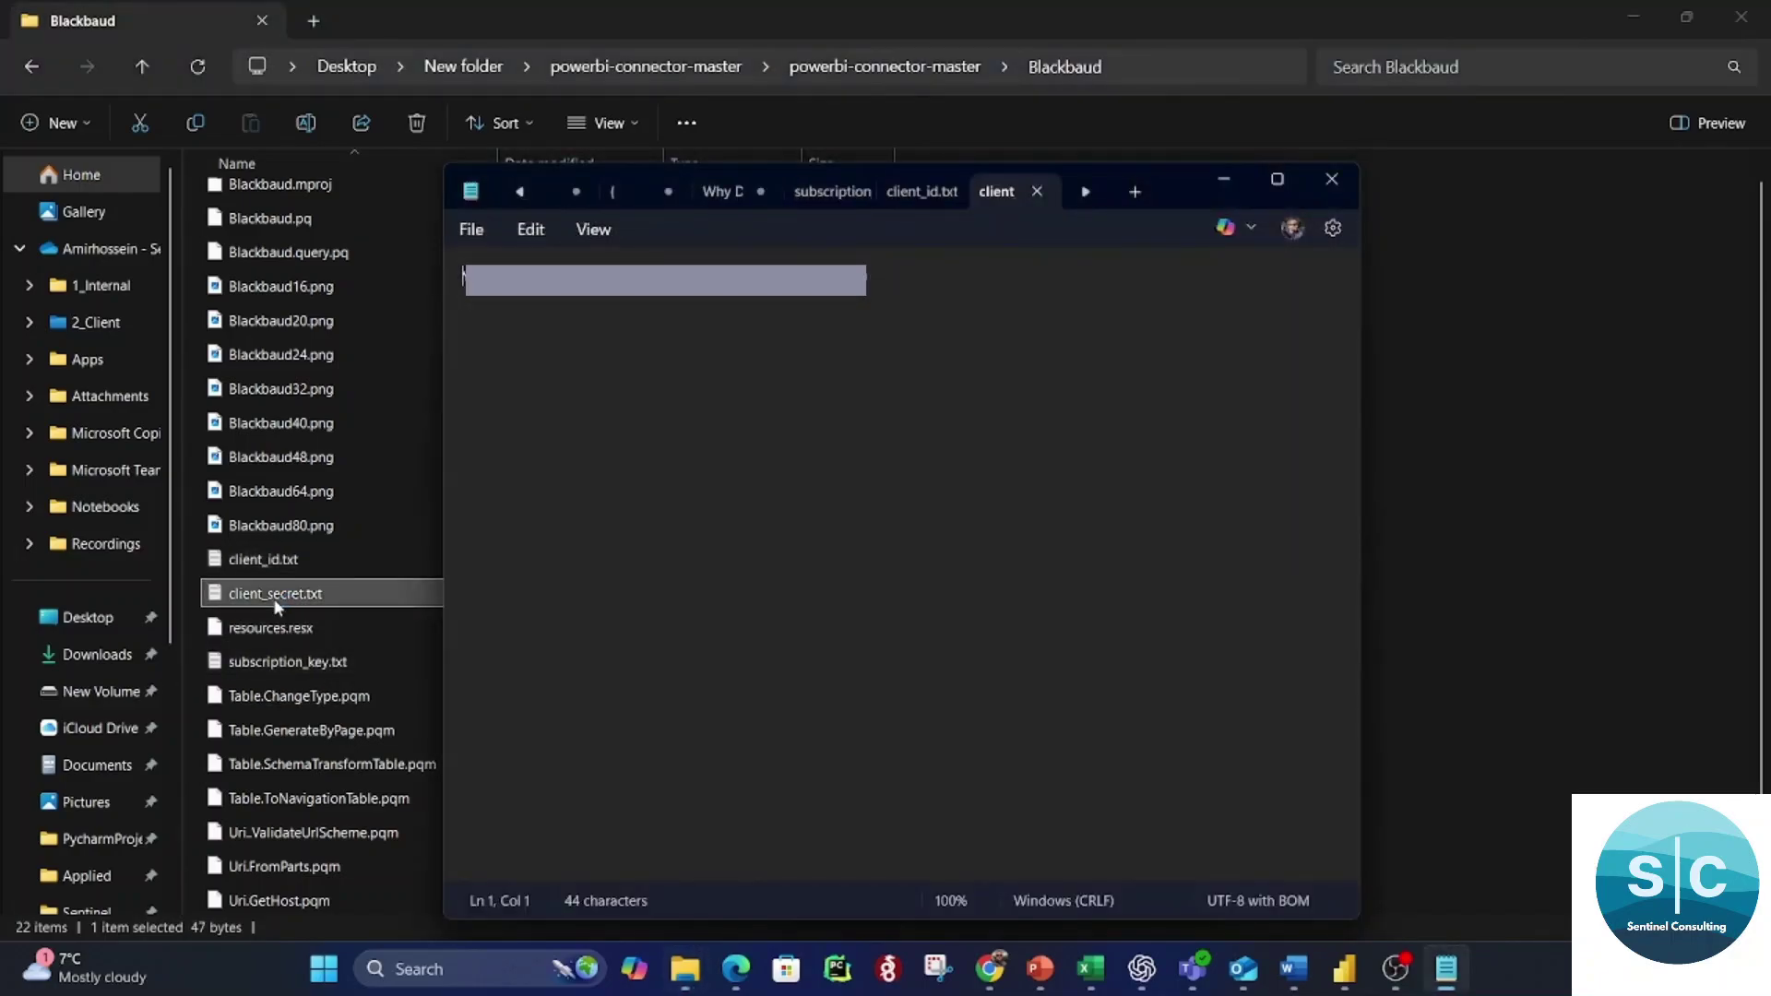
left_click(1329, 184)
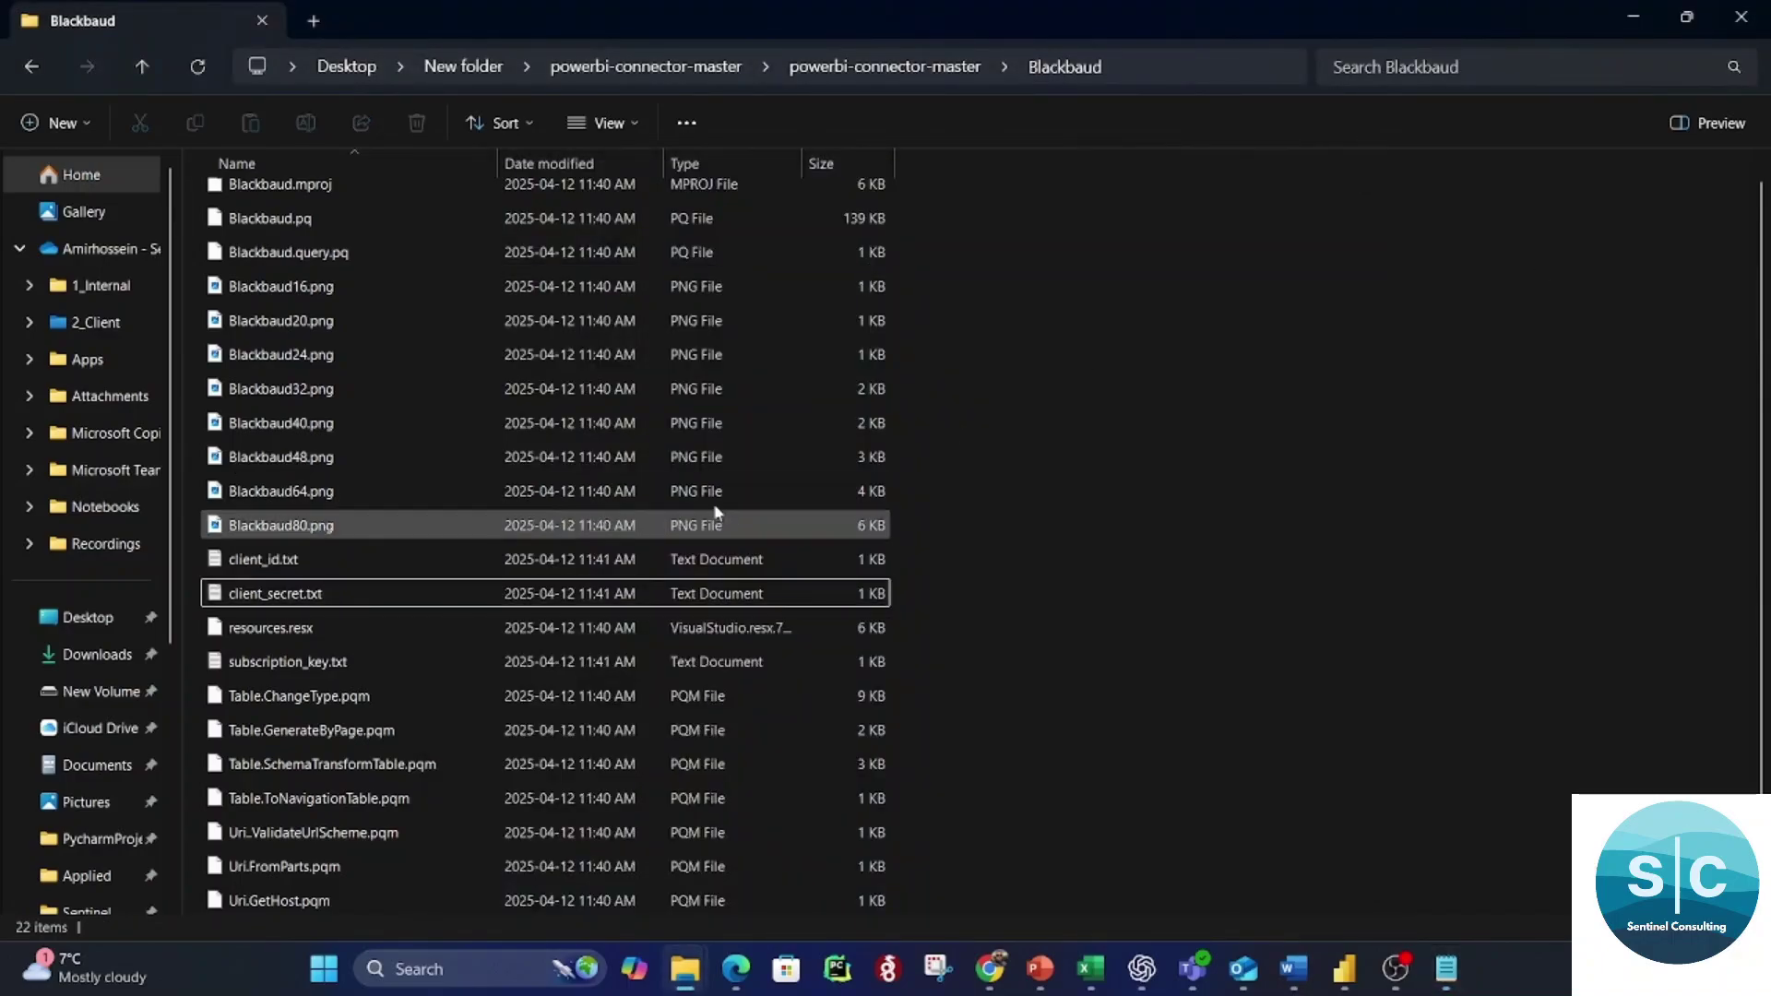
left_click(903, 70)
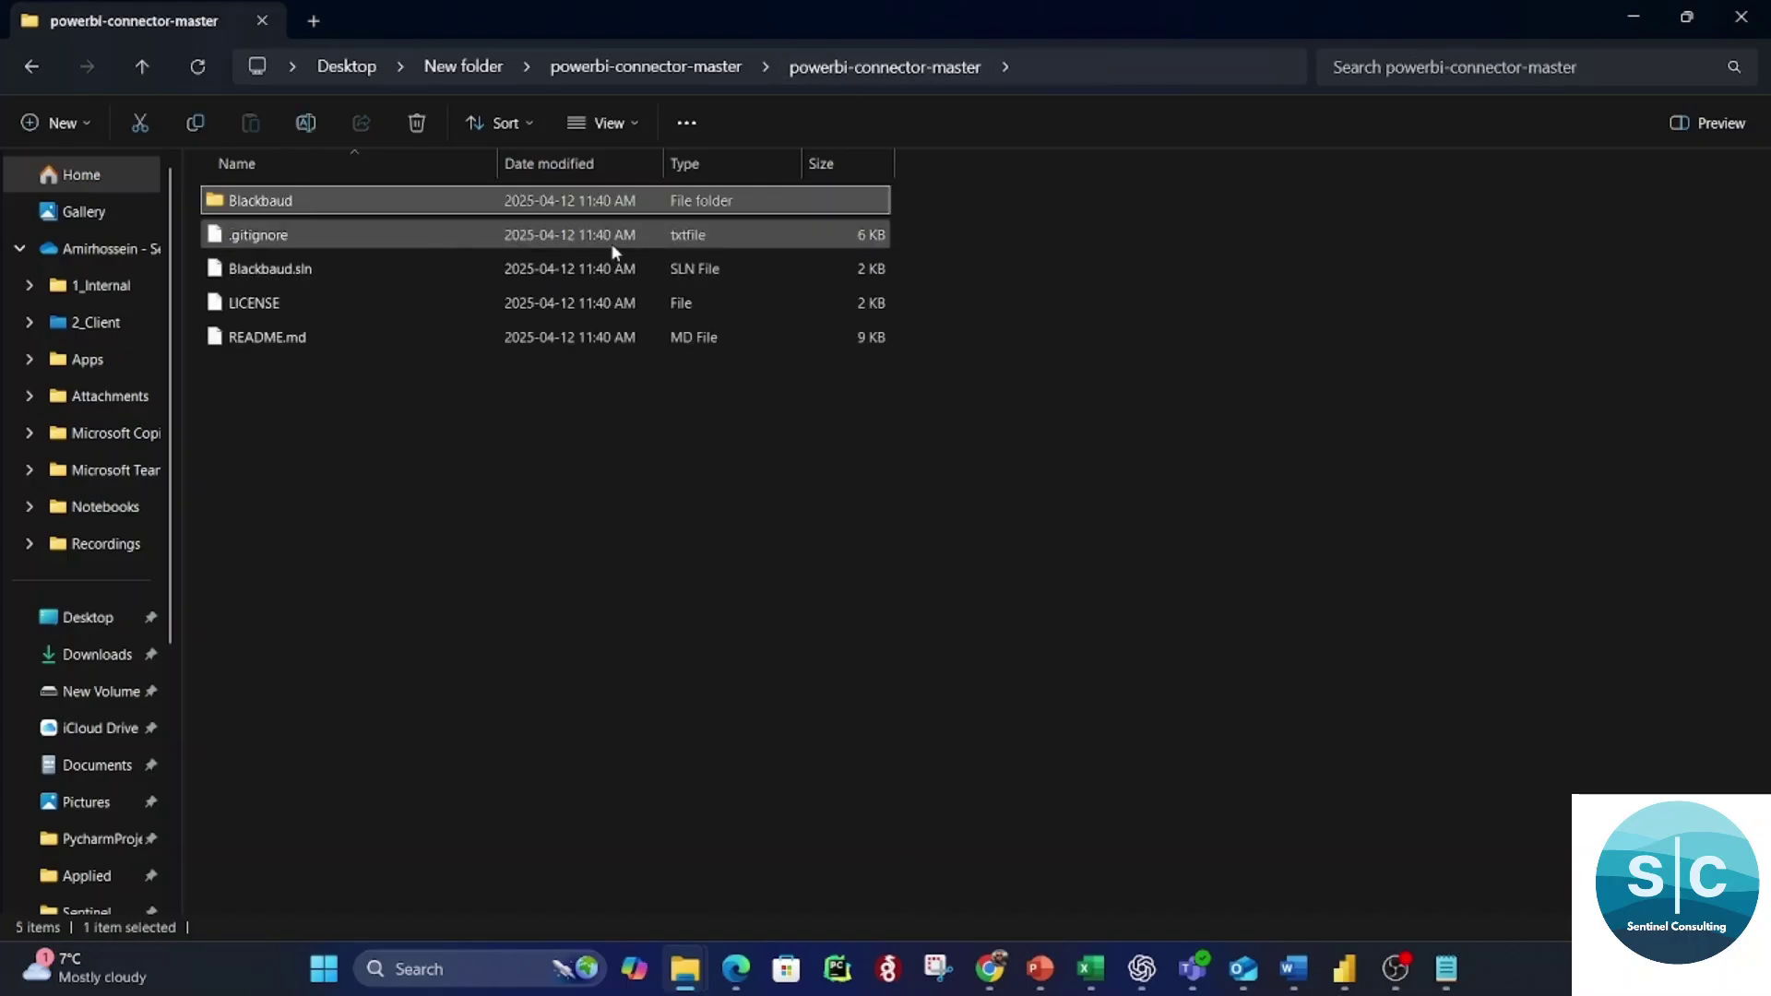
Compress all files in the Blackbaud folder into a ZIP named 'Power BI Test Connector'
double_click(260, 200)
key("ctrl+a")
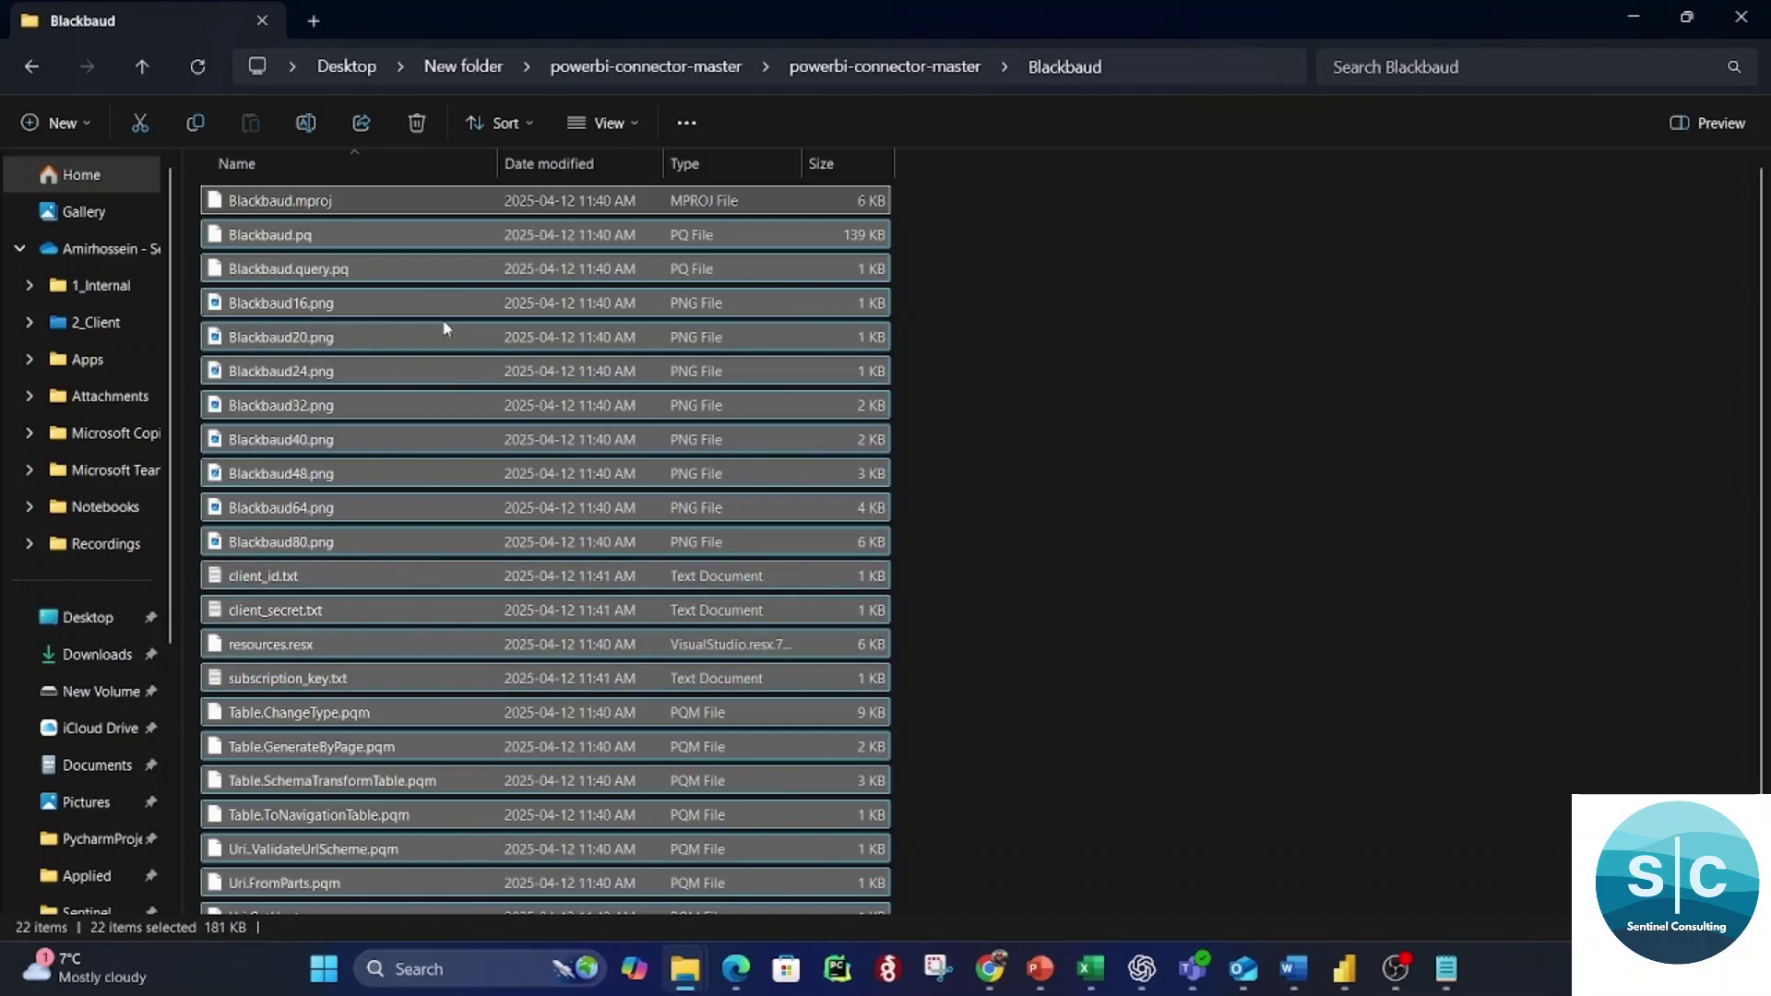
right_click(350, 308)
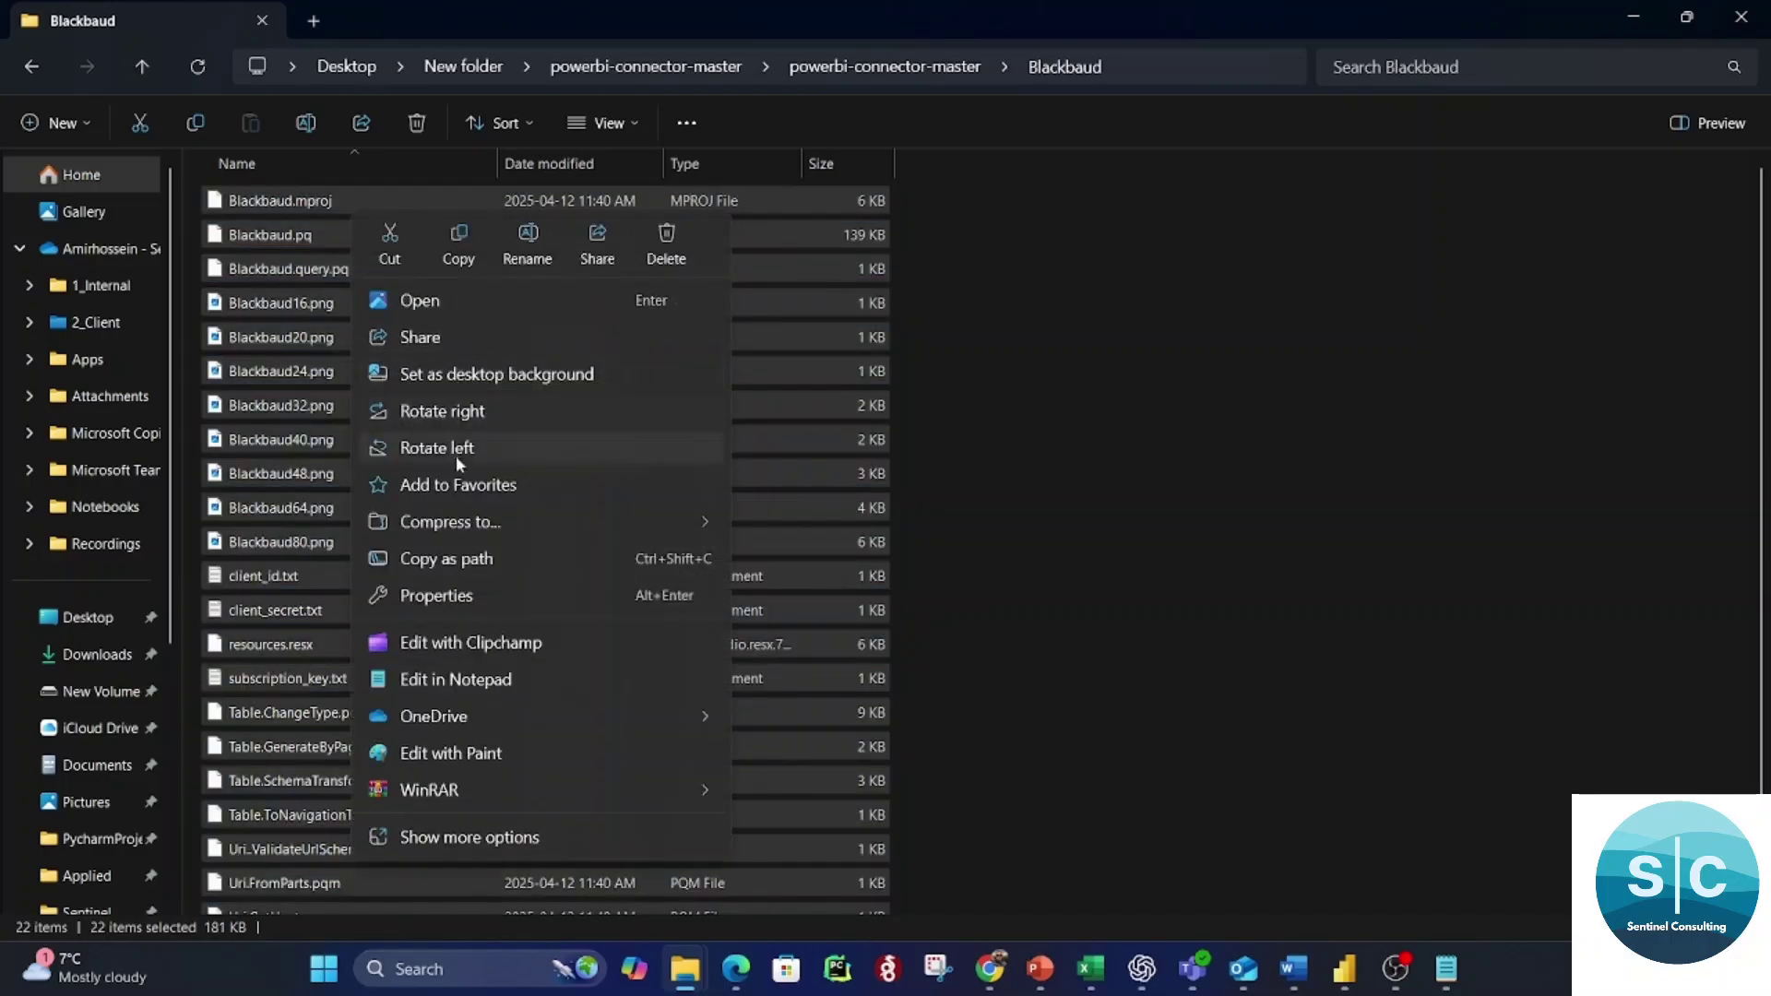
mouse_move(518, 534)
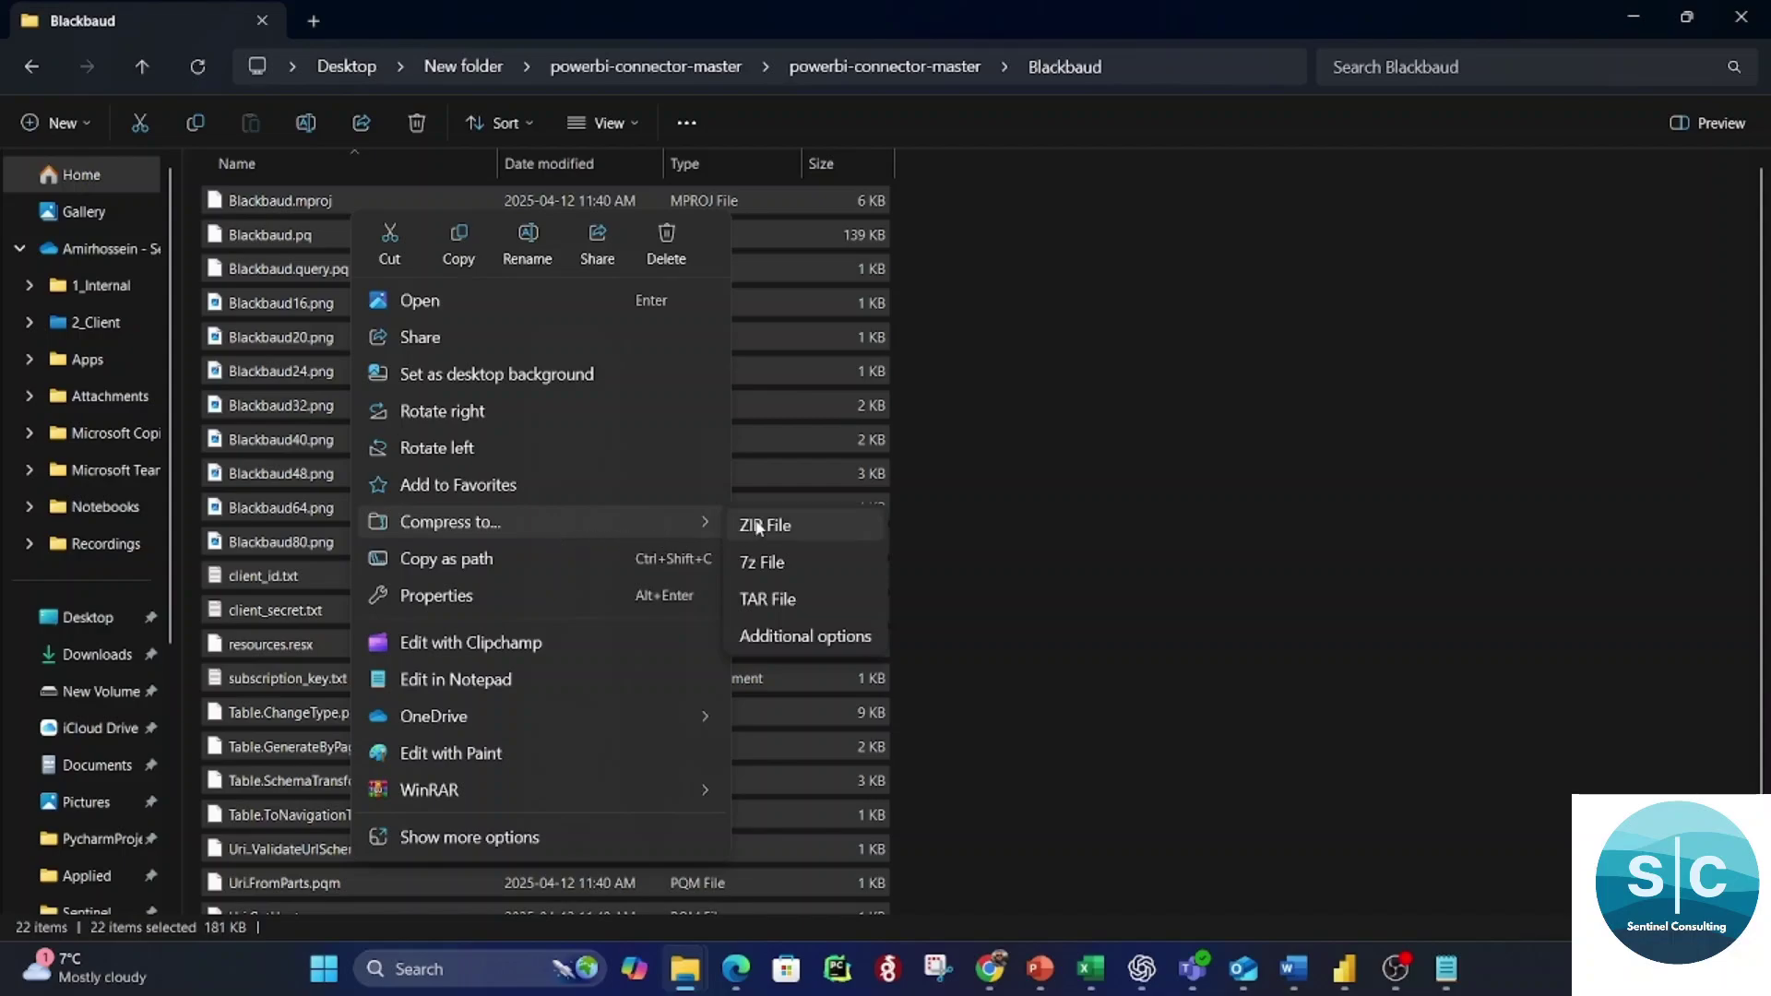
left_click(785, 524)
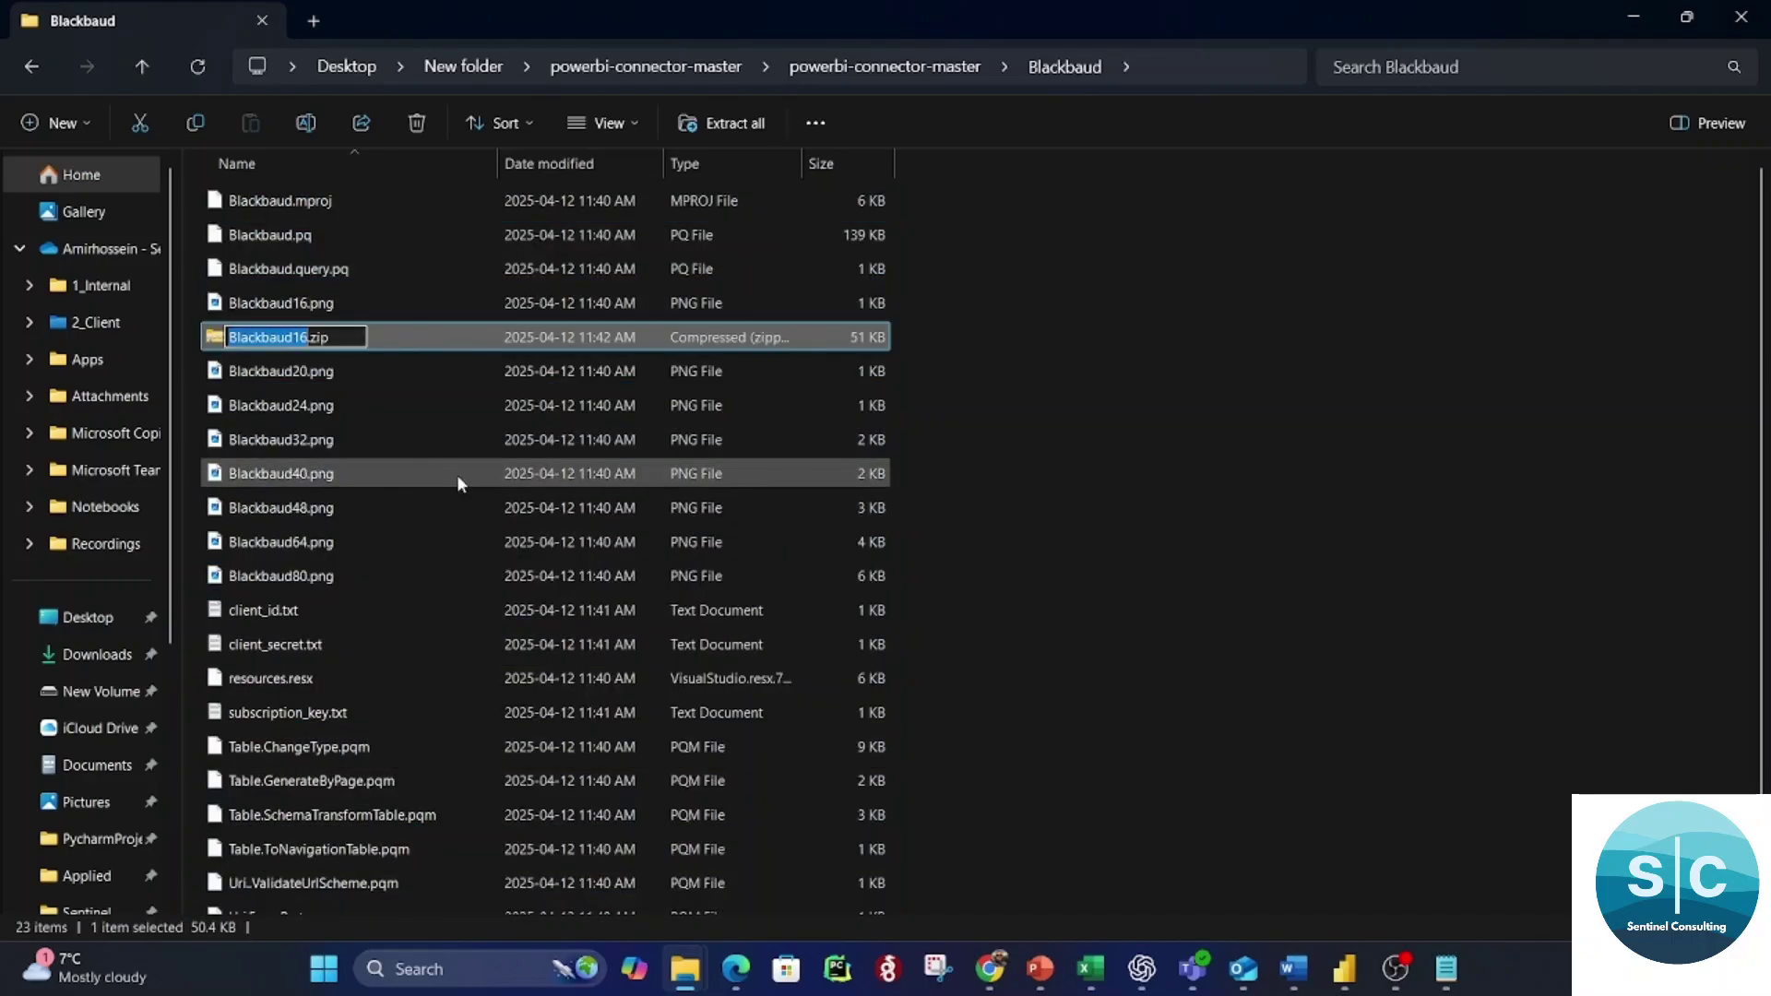
type("Power Bl")
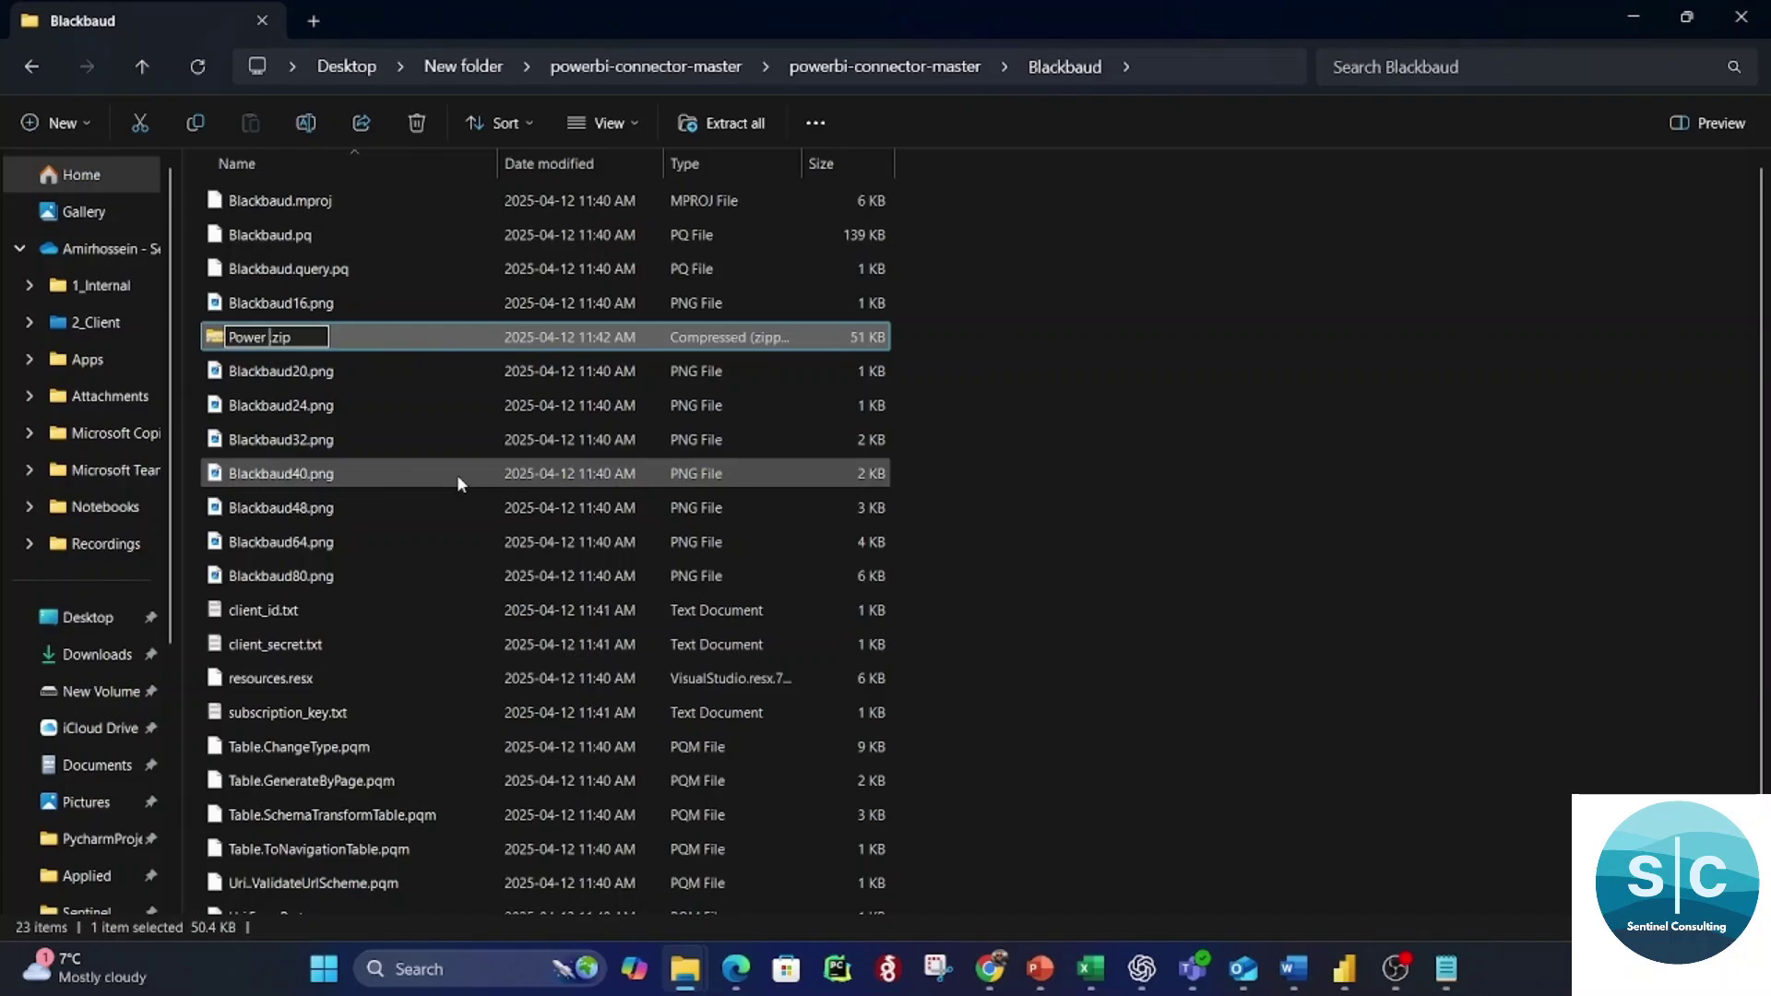
type(" Test Connector")
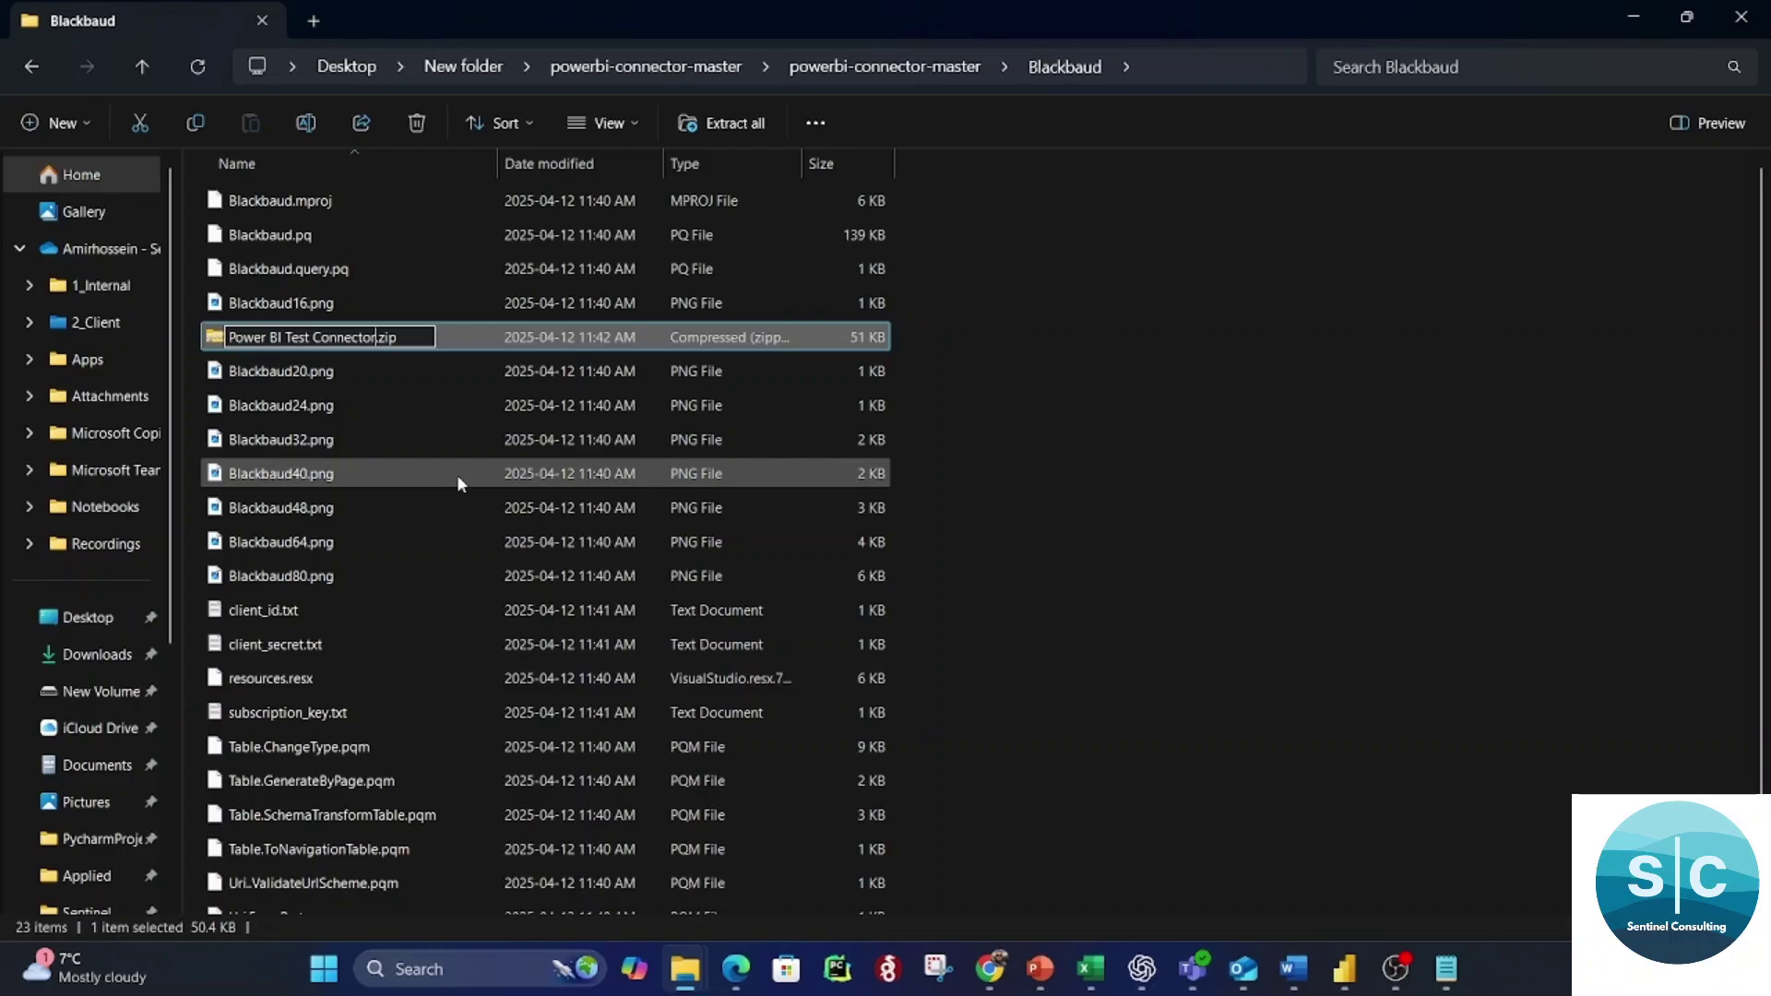
key("Return")
left_click(1068, 620)
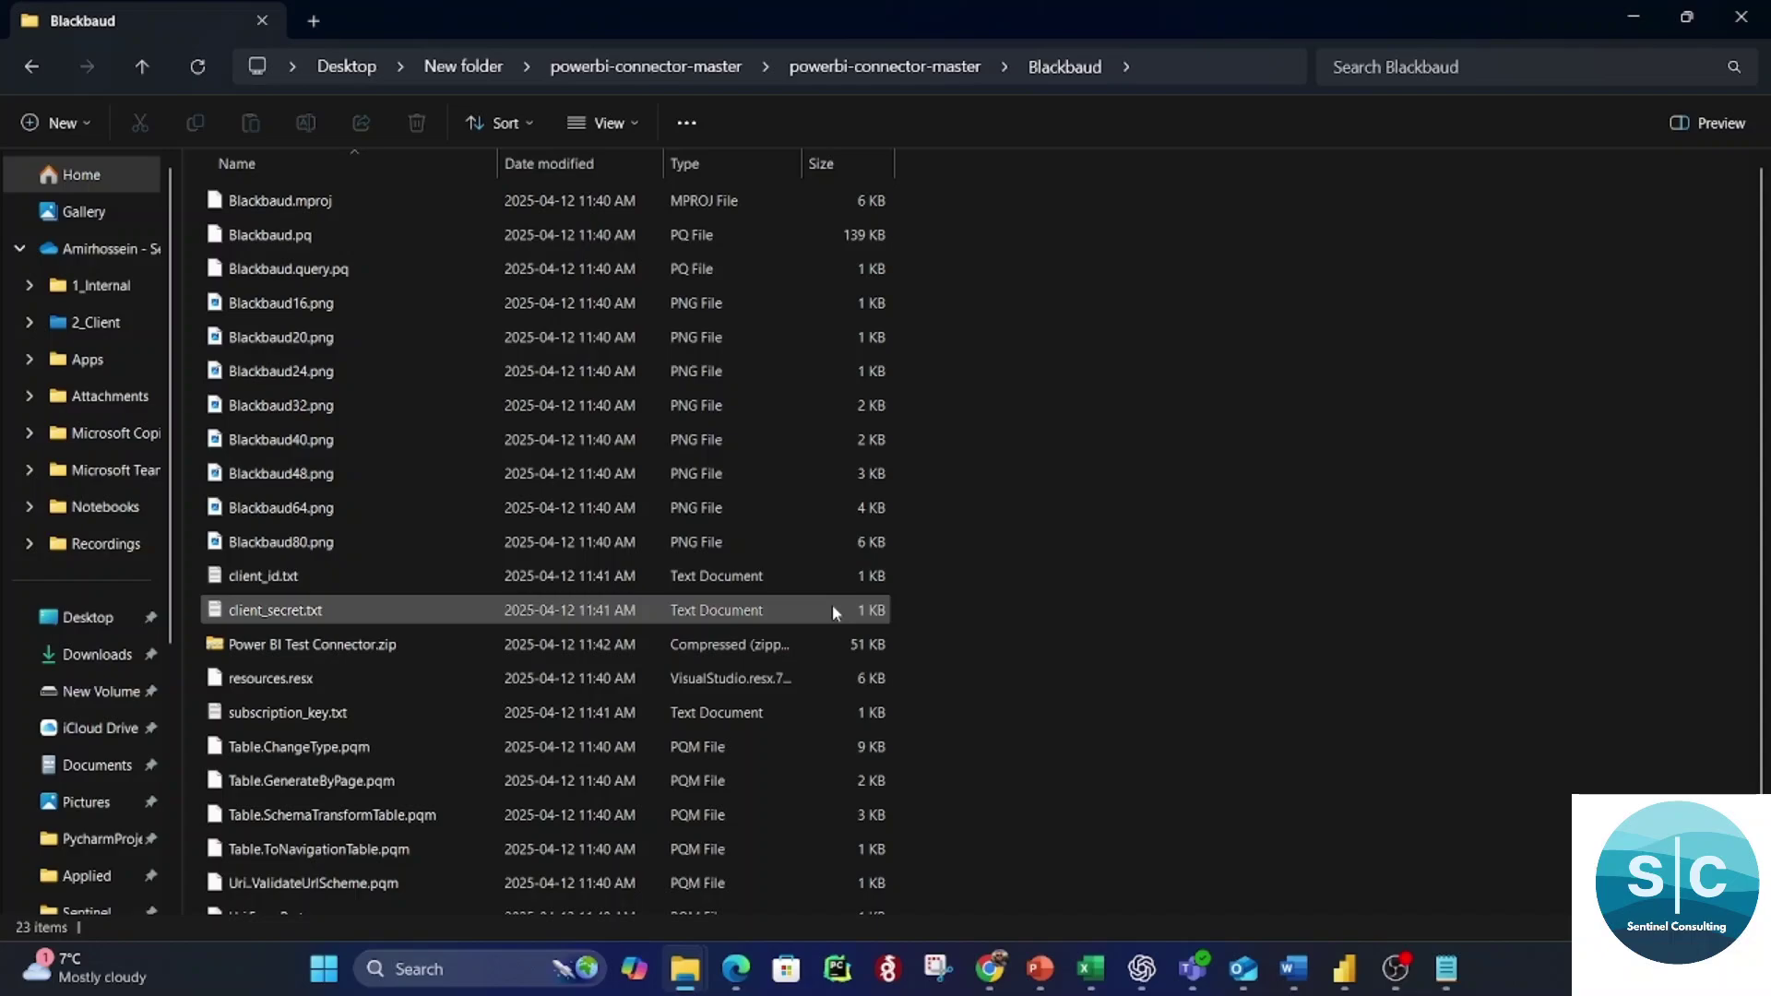
Go to Documents and open the Power BI Desktop folder
left_click(96, 768)
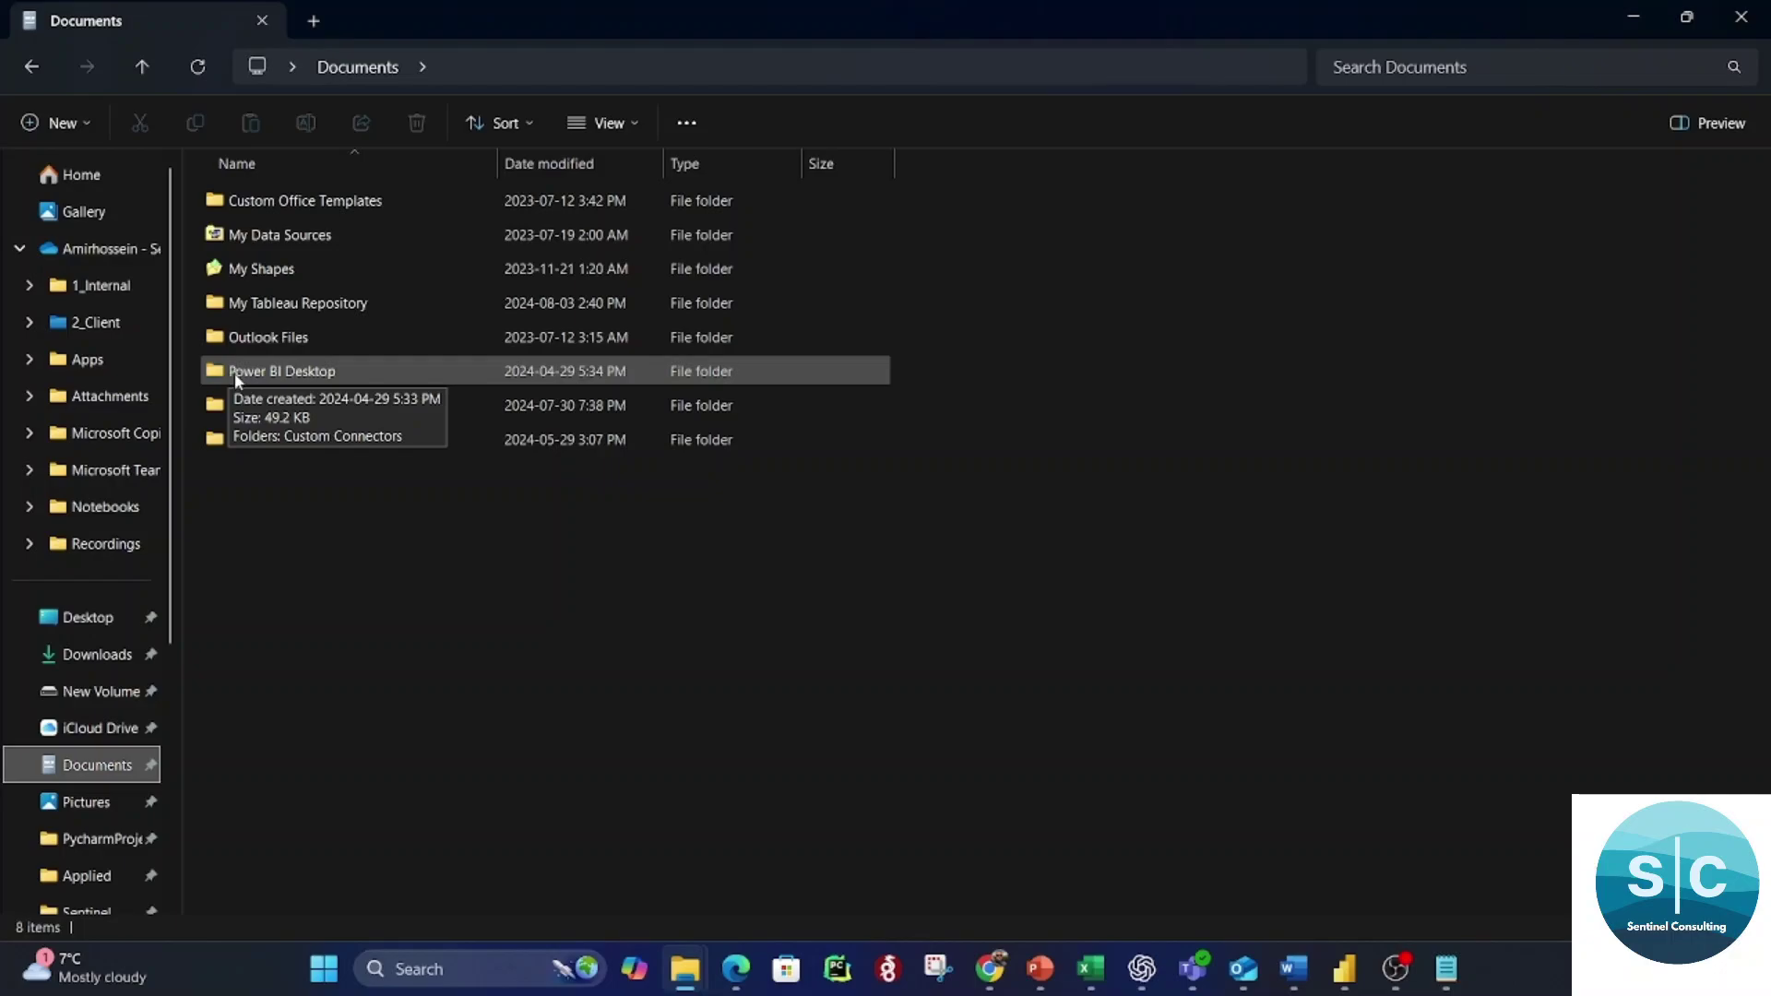
double_click(327, 371)
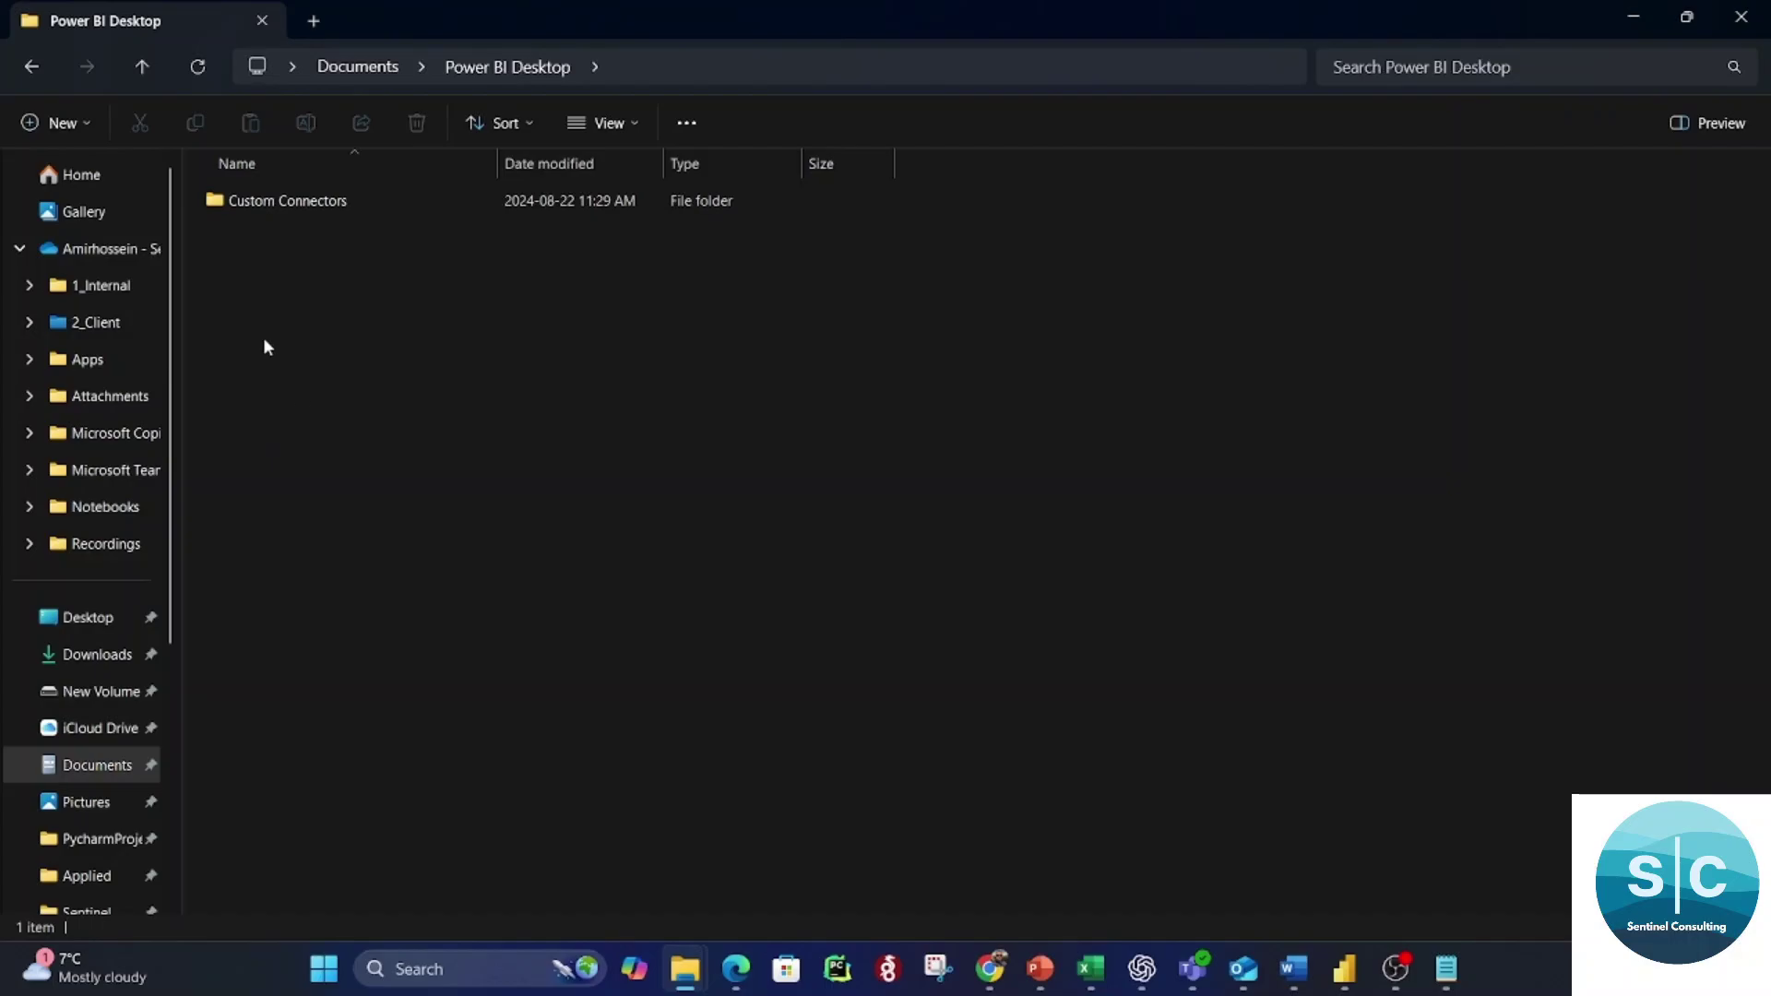
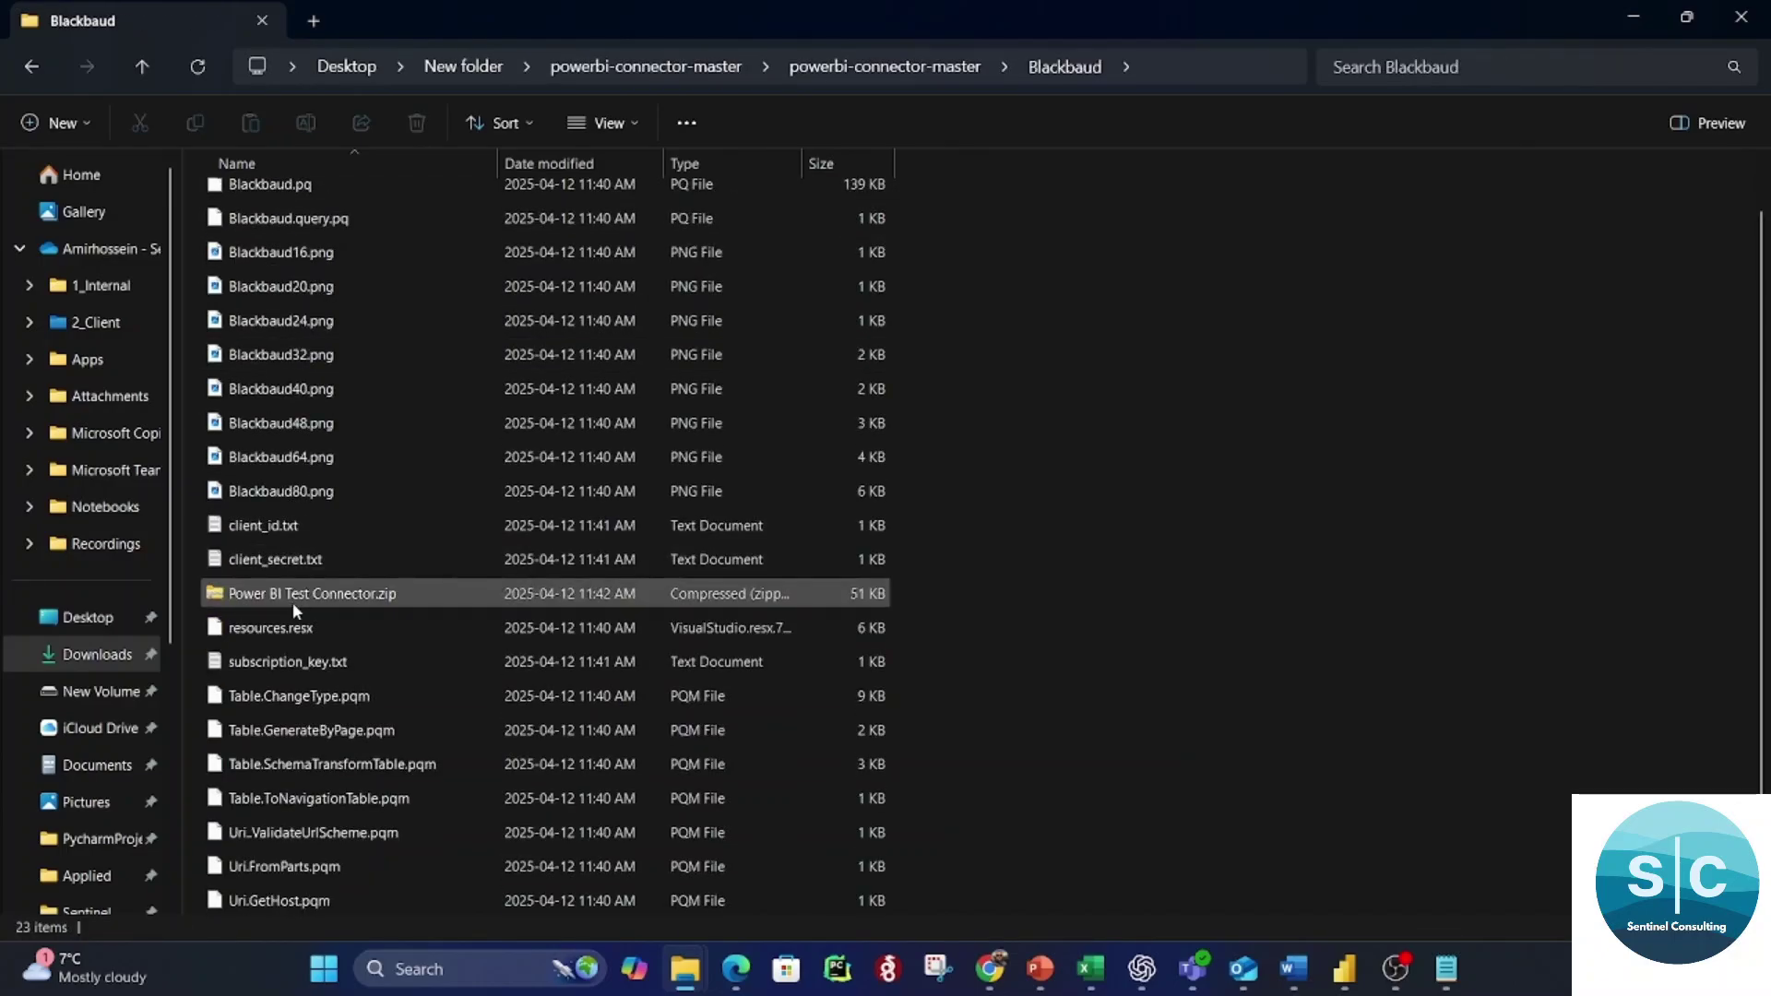
Copy Power BI Test Connector.zip into the Power BI Desktop Custom Connectors folder
left_click(291, 601)
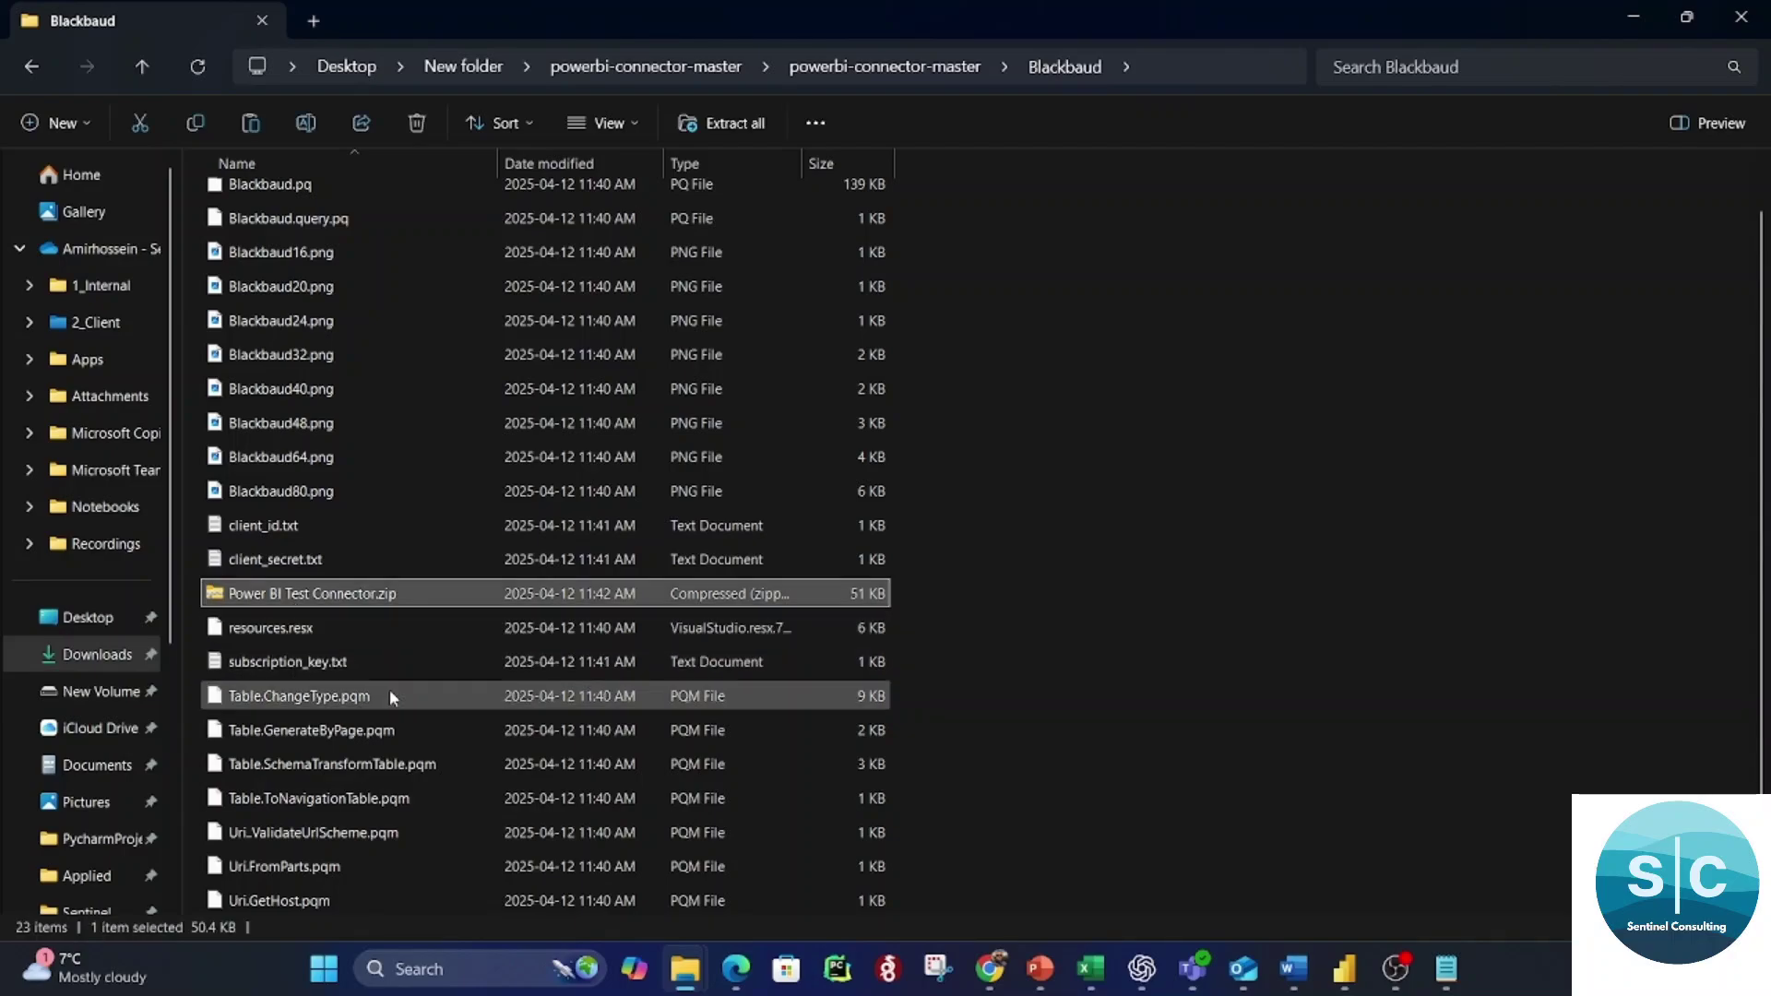
mouse_move(684, 968)
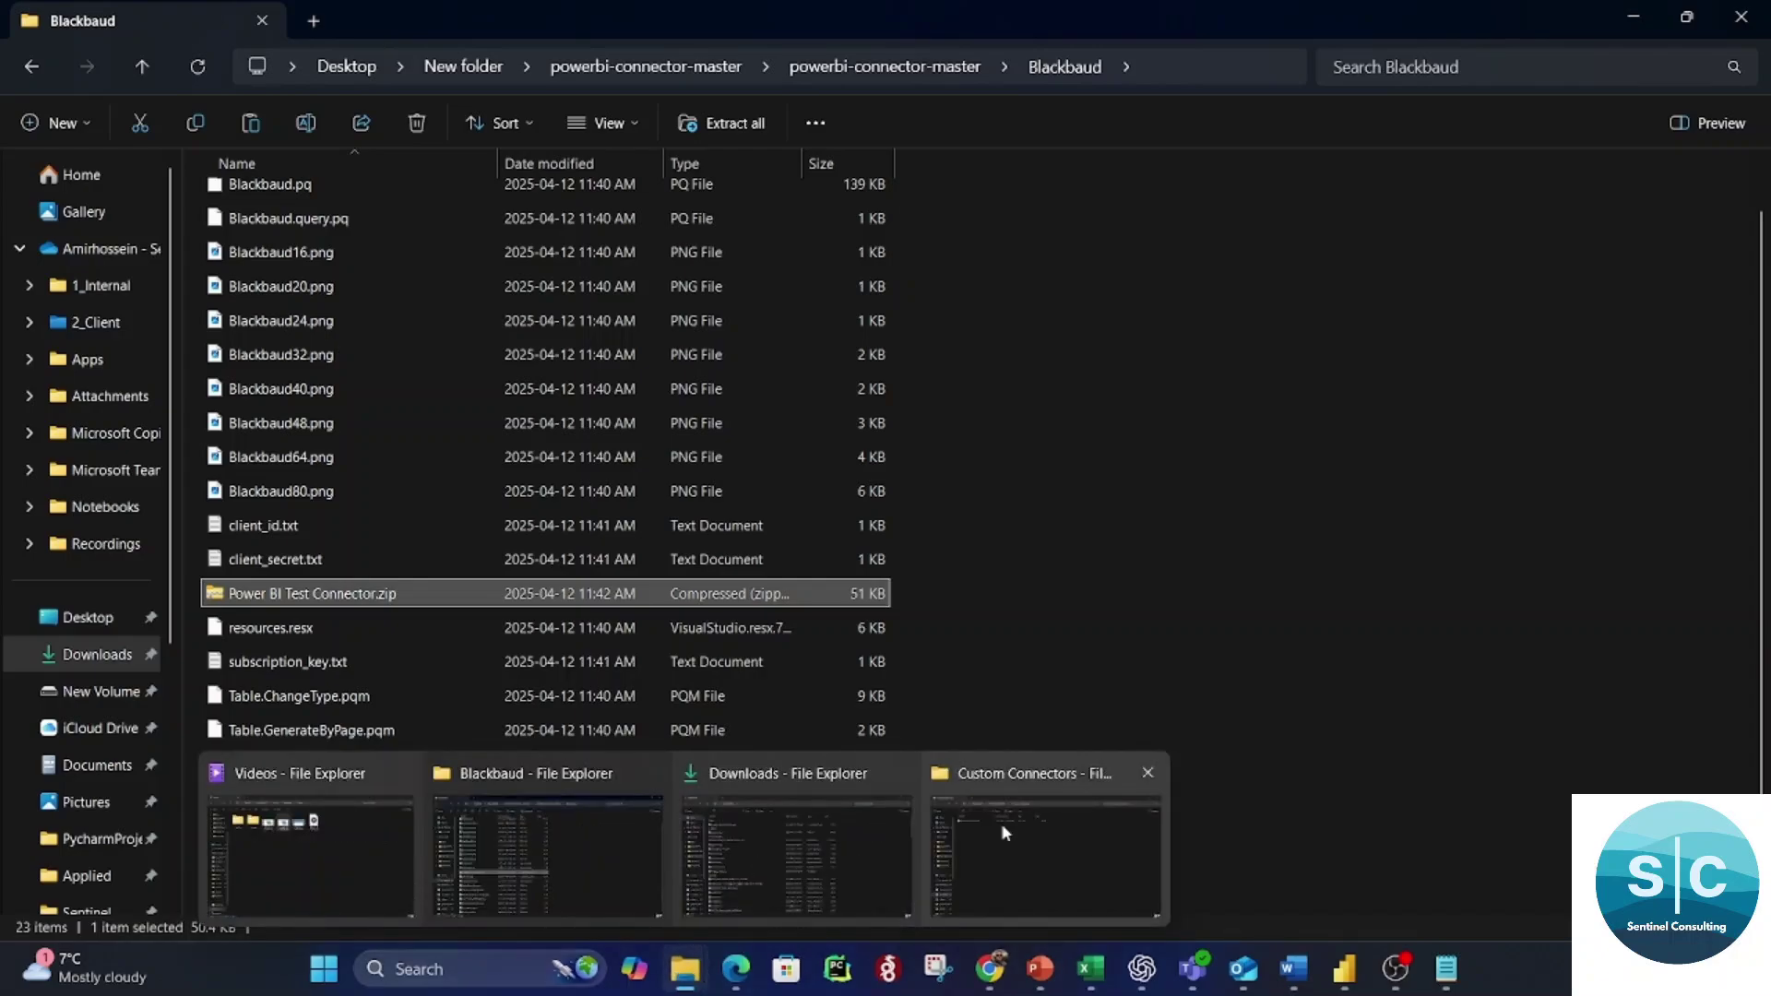
left_click(1003, 835)
key("ctrl+v")
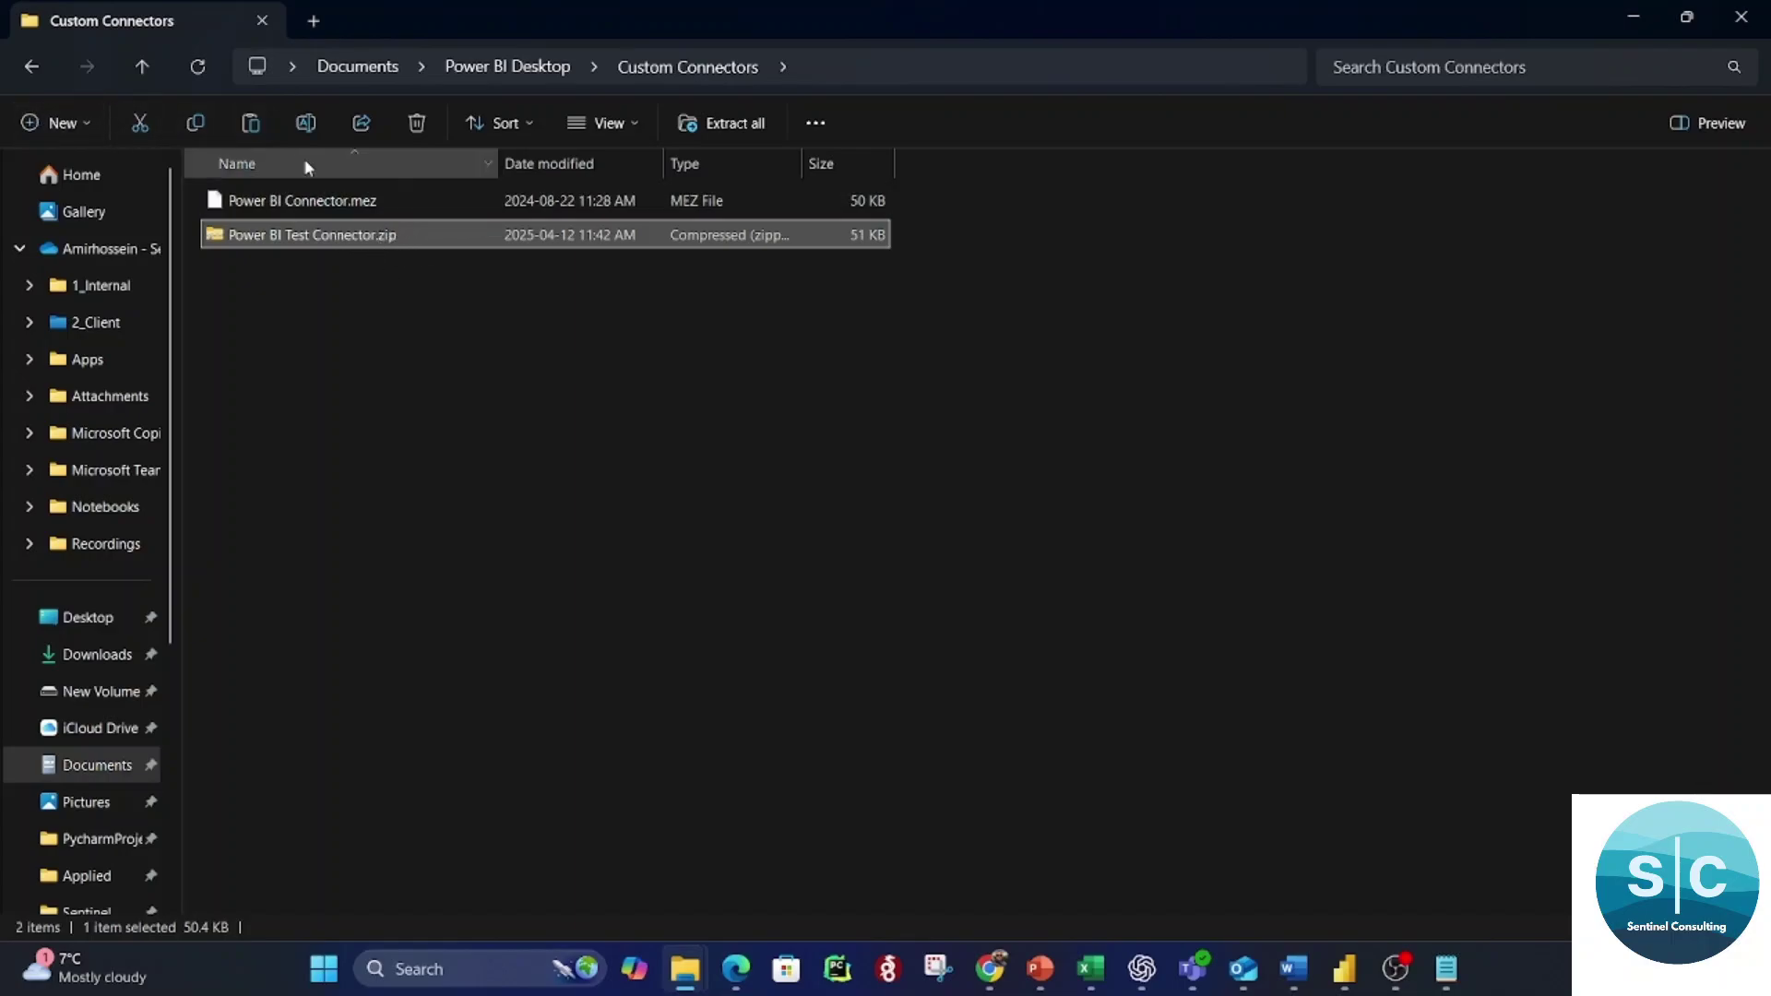
Rename the copied file to Power BI Test Connector.mez, accepting the extension change
left_click(399, 230)
left_click(406, 236)
left_click_drag(408, 233, 381, 238)
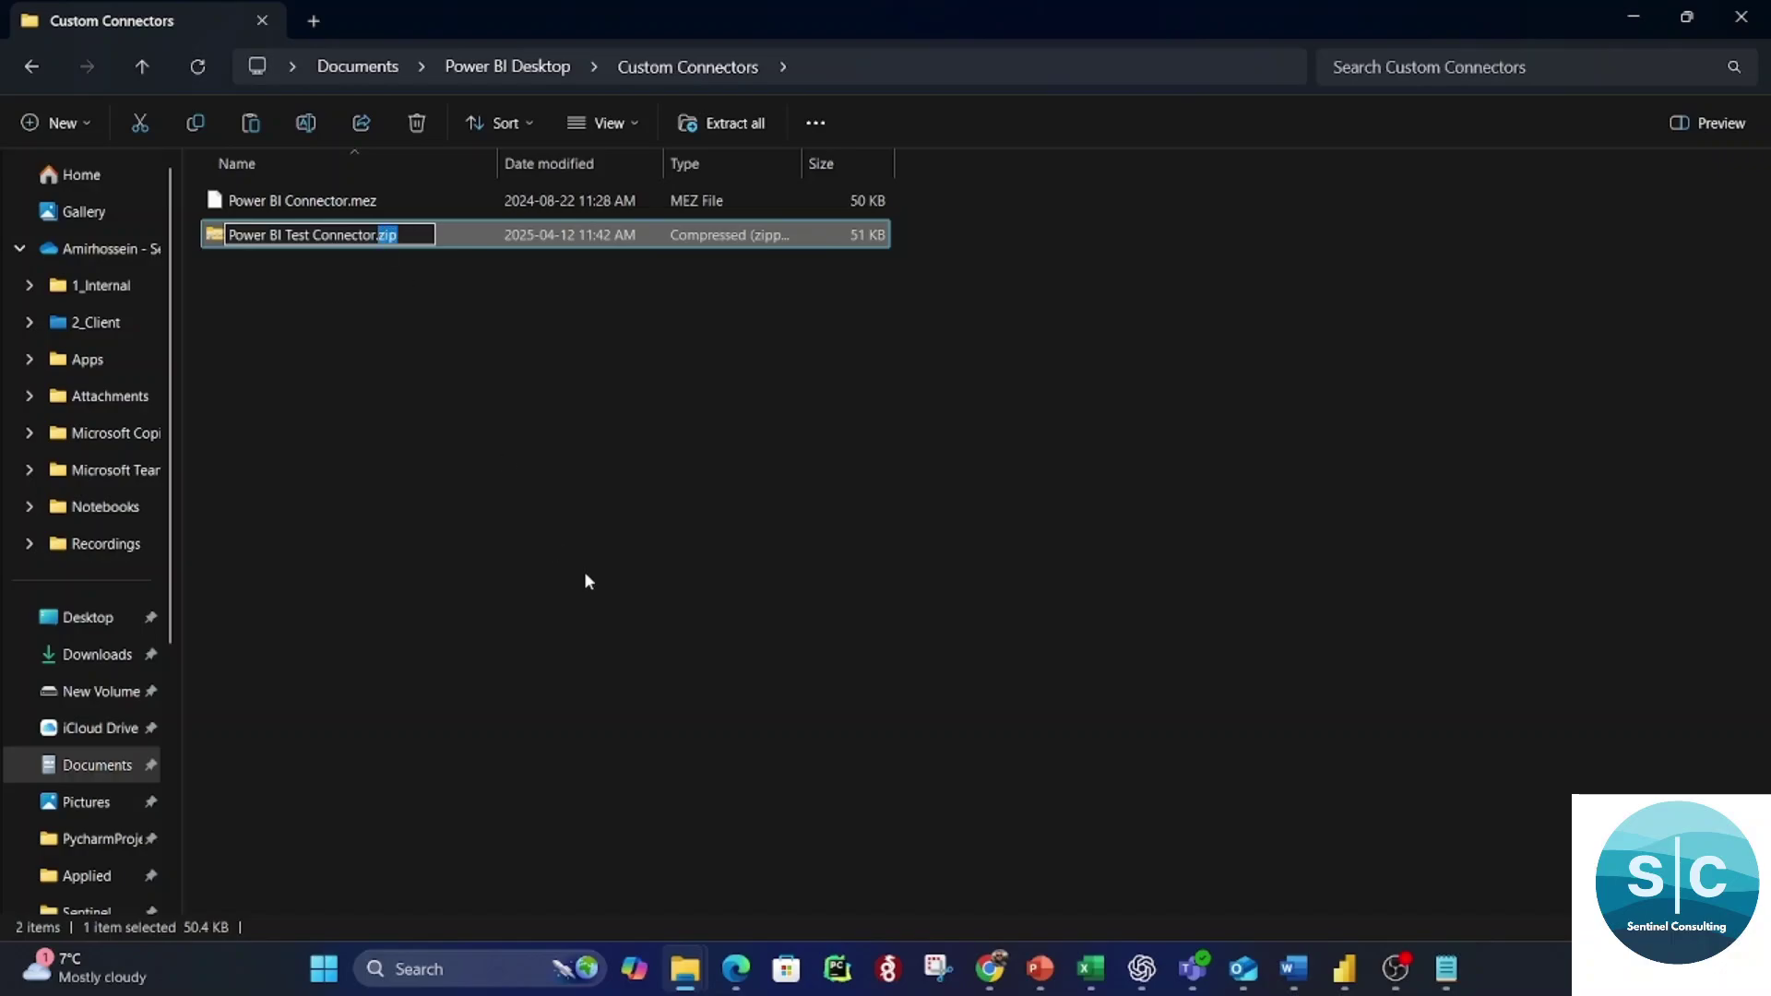
key("BackSpace")
type("mez")
key("Return")
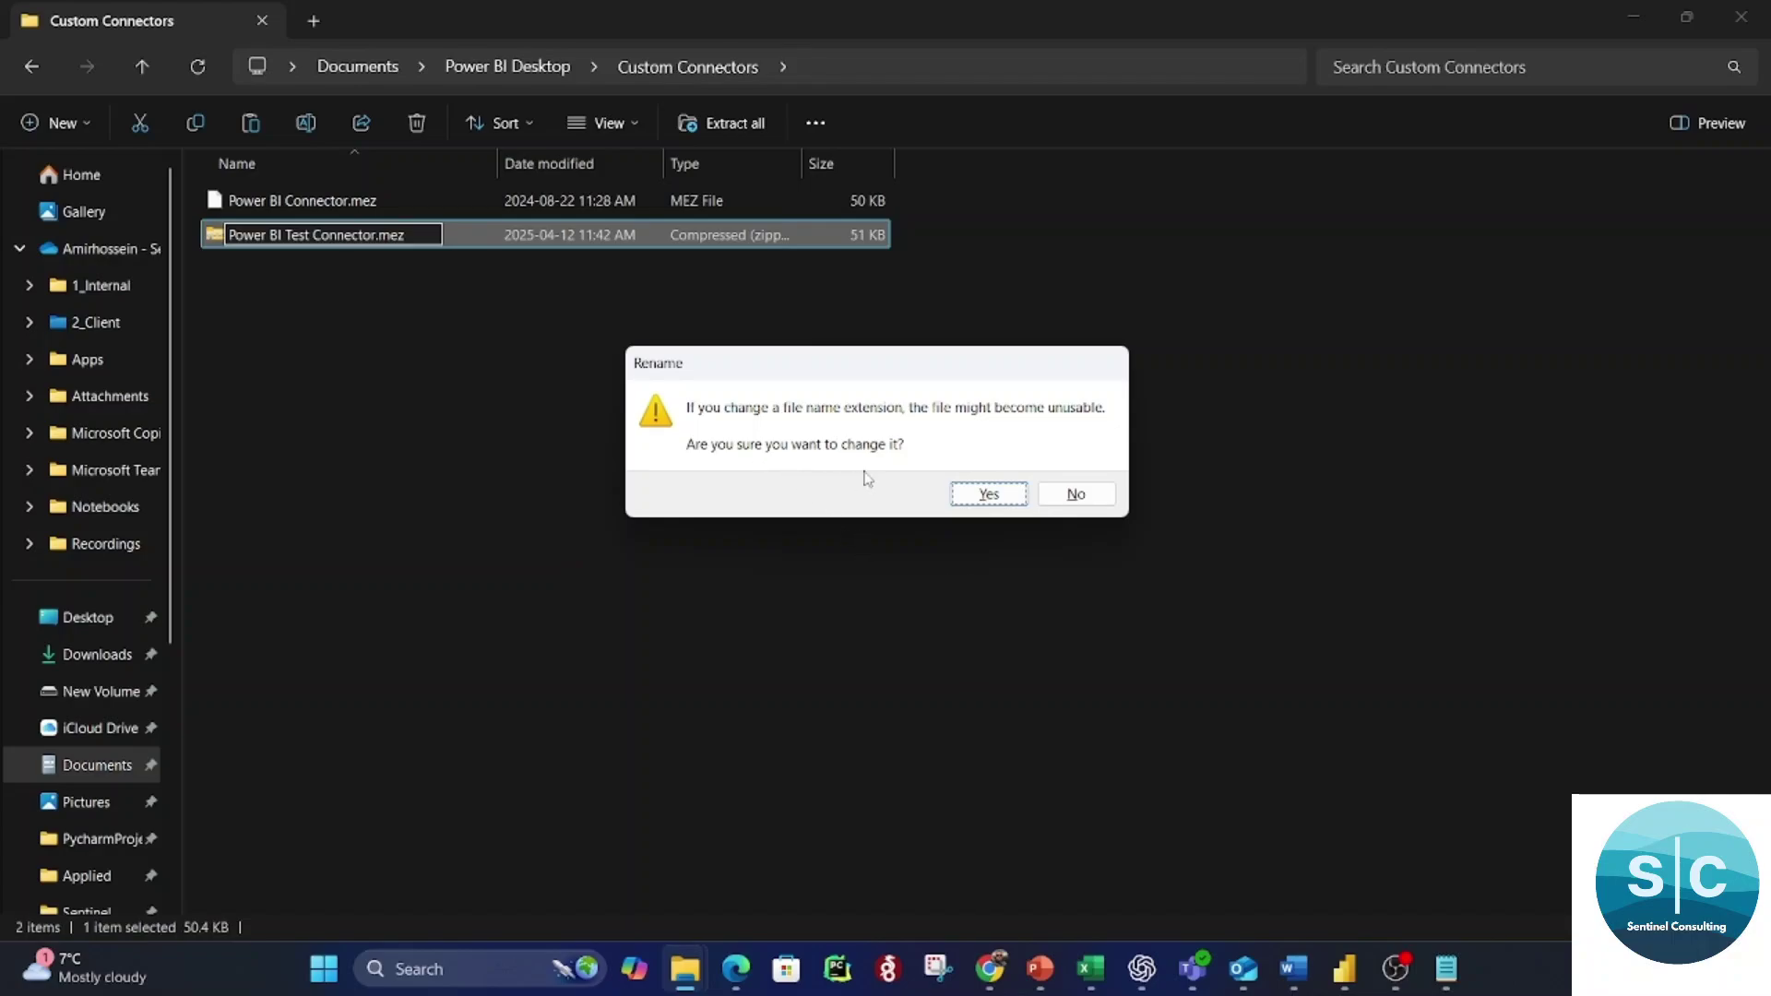
left_click(978, 498)
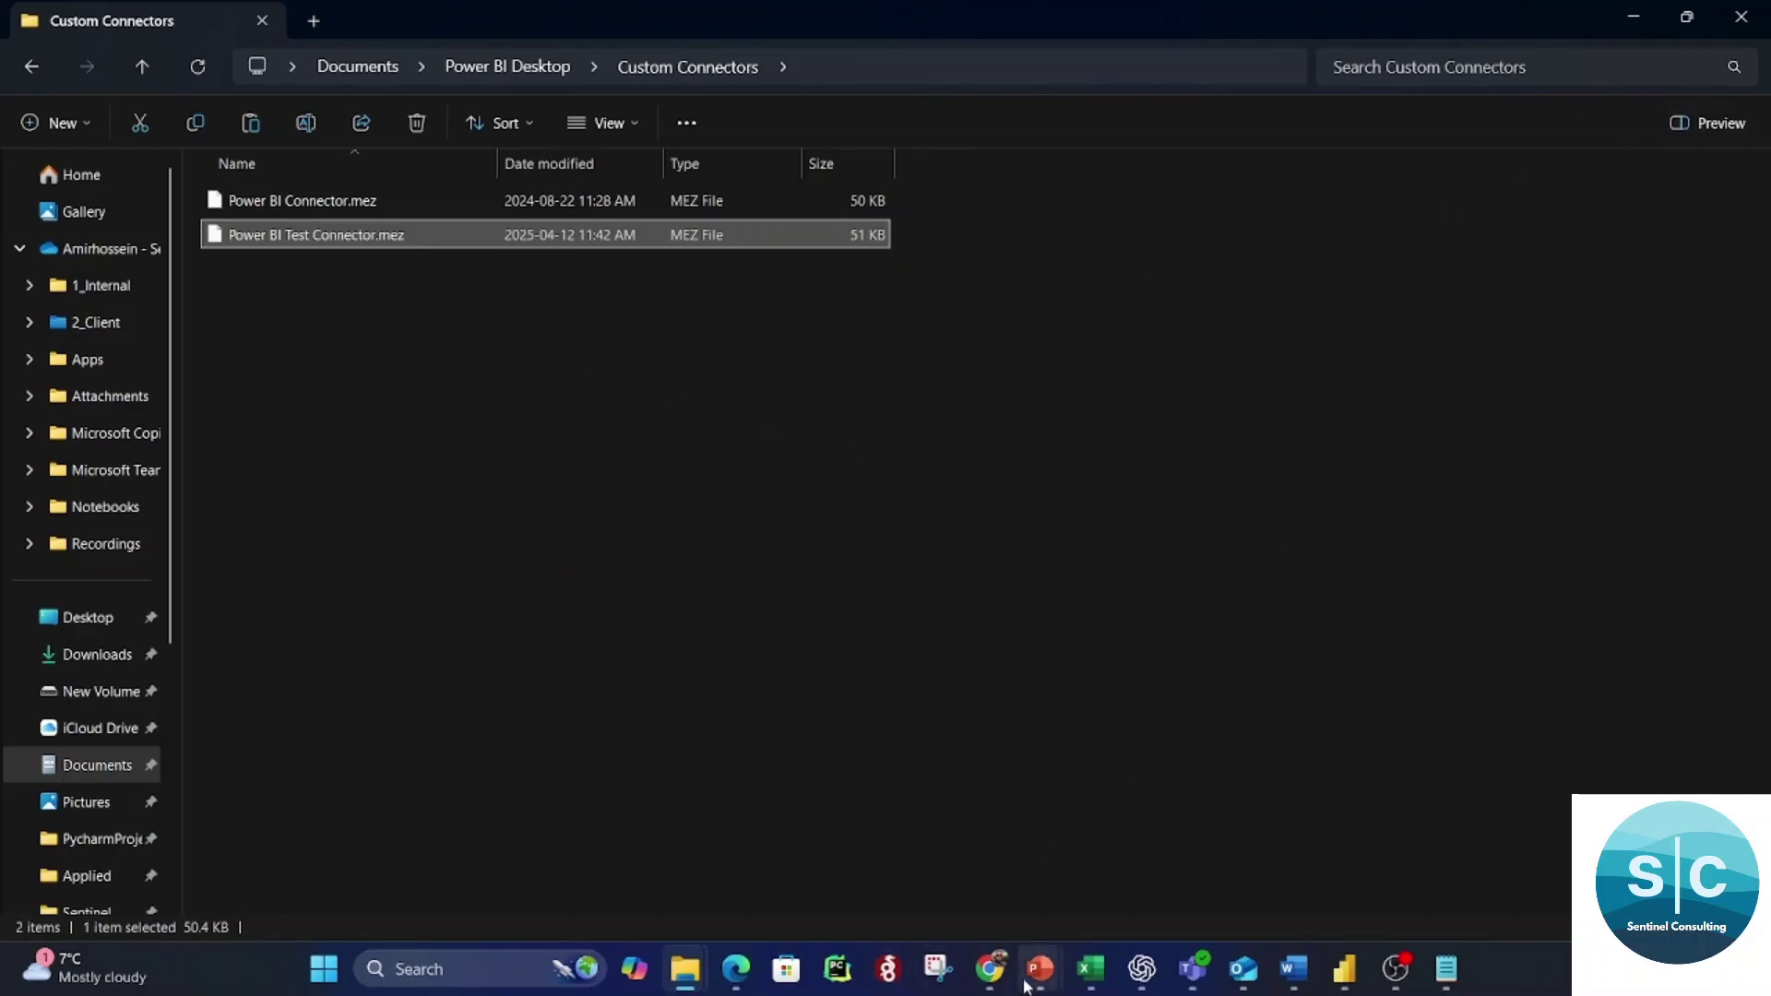
left_click(970, 981)
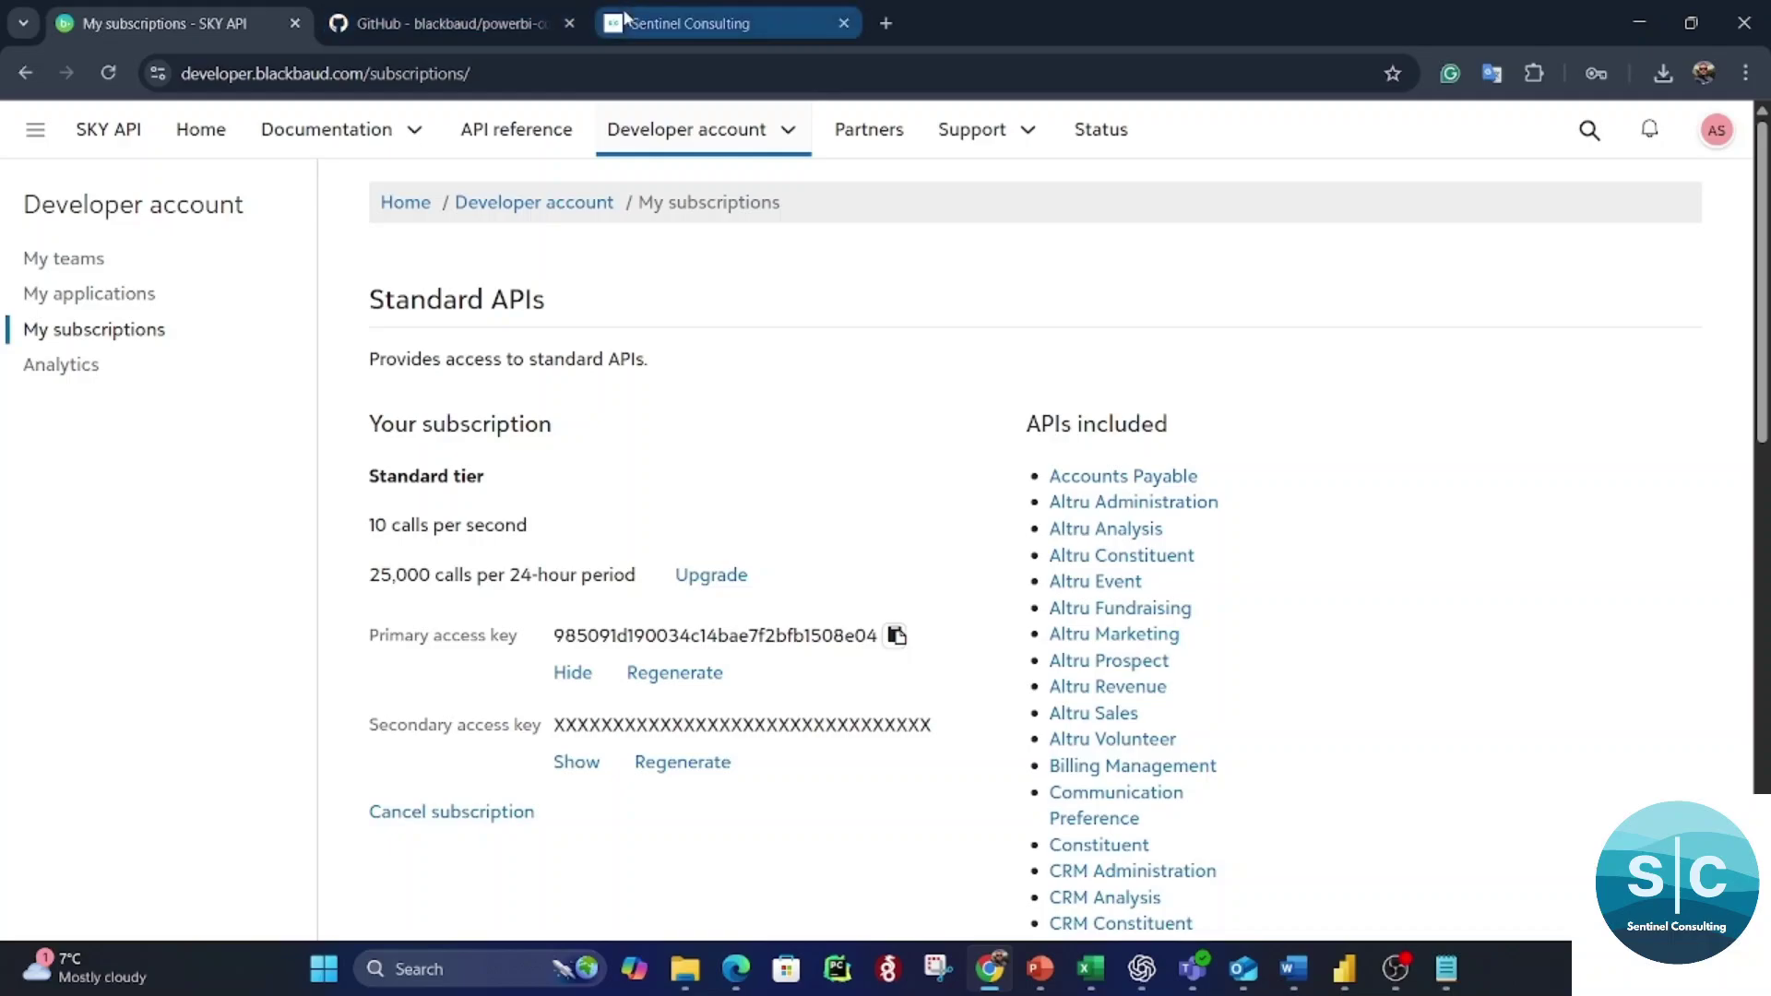
Open Raiser's Edge NXT in a new tab and view Marketplace's Manage page of 13 connected apps
left_click(885, 23)
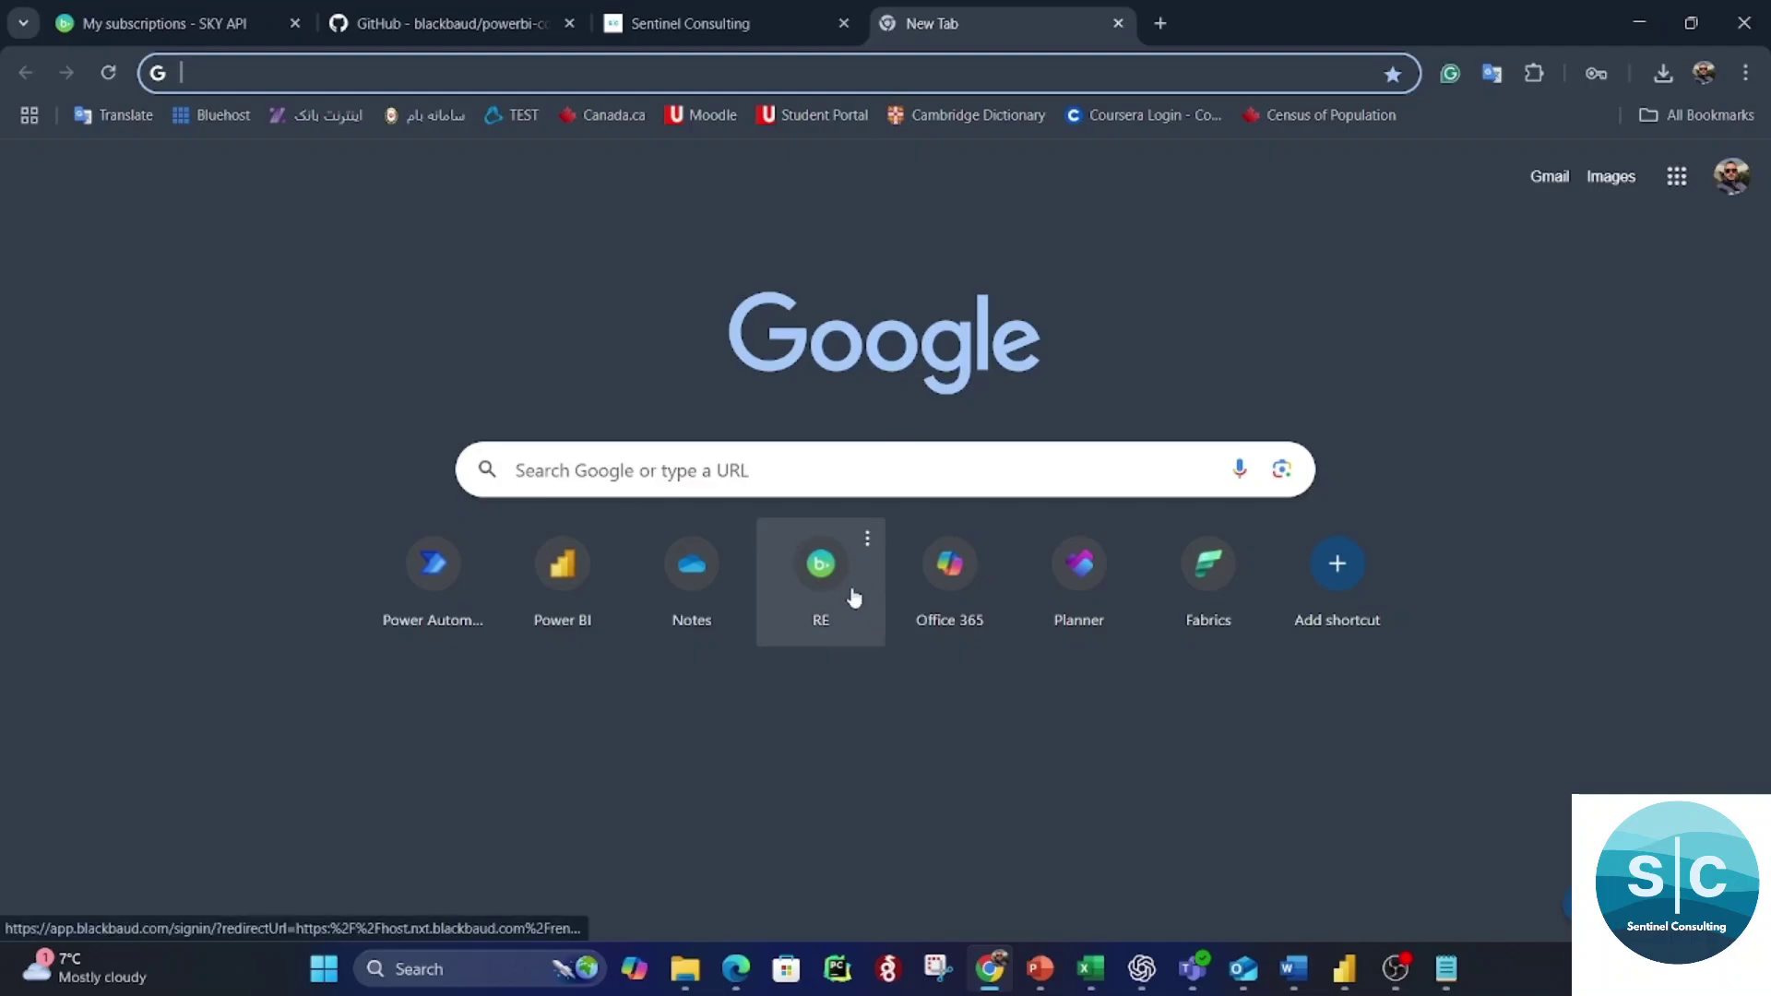
left_click(855, 598)
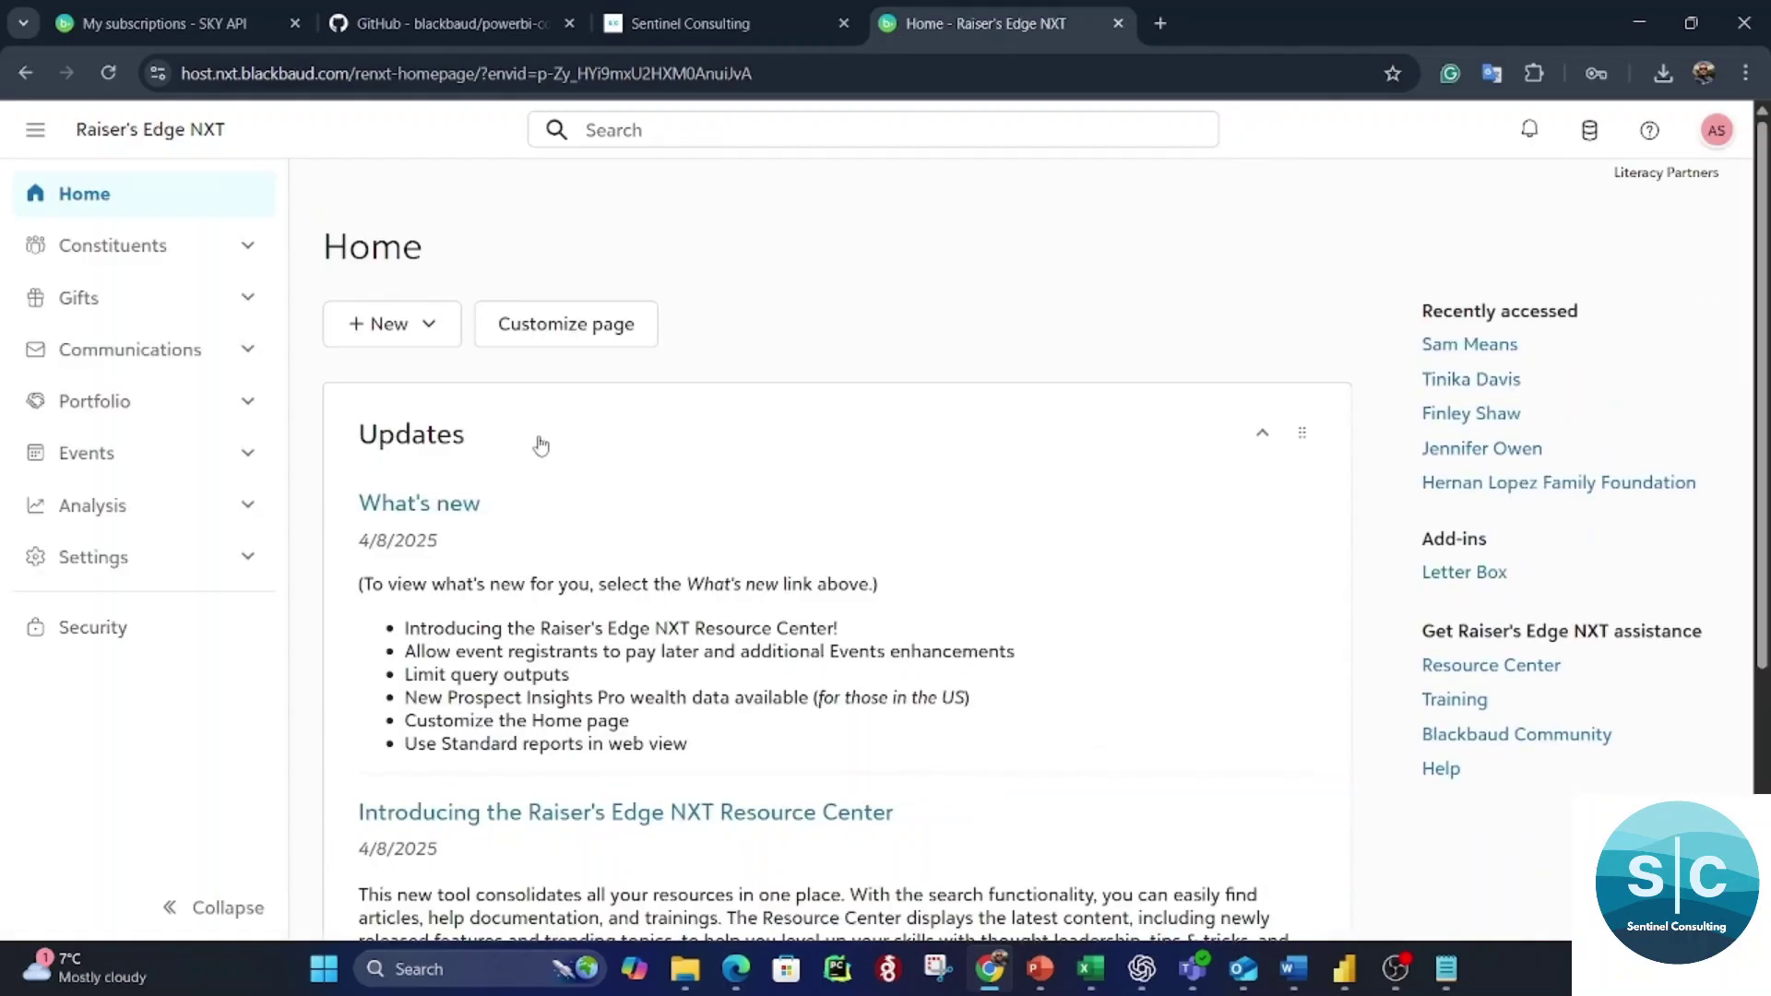
left_click(35, 134)
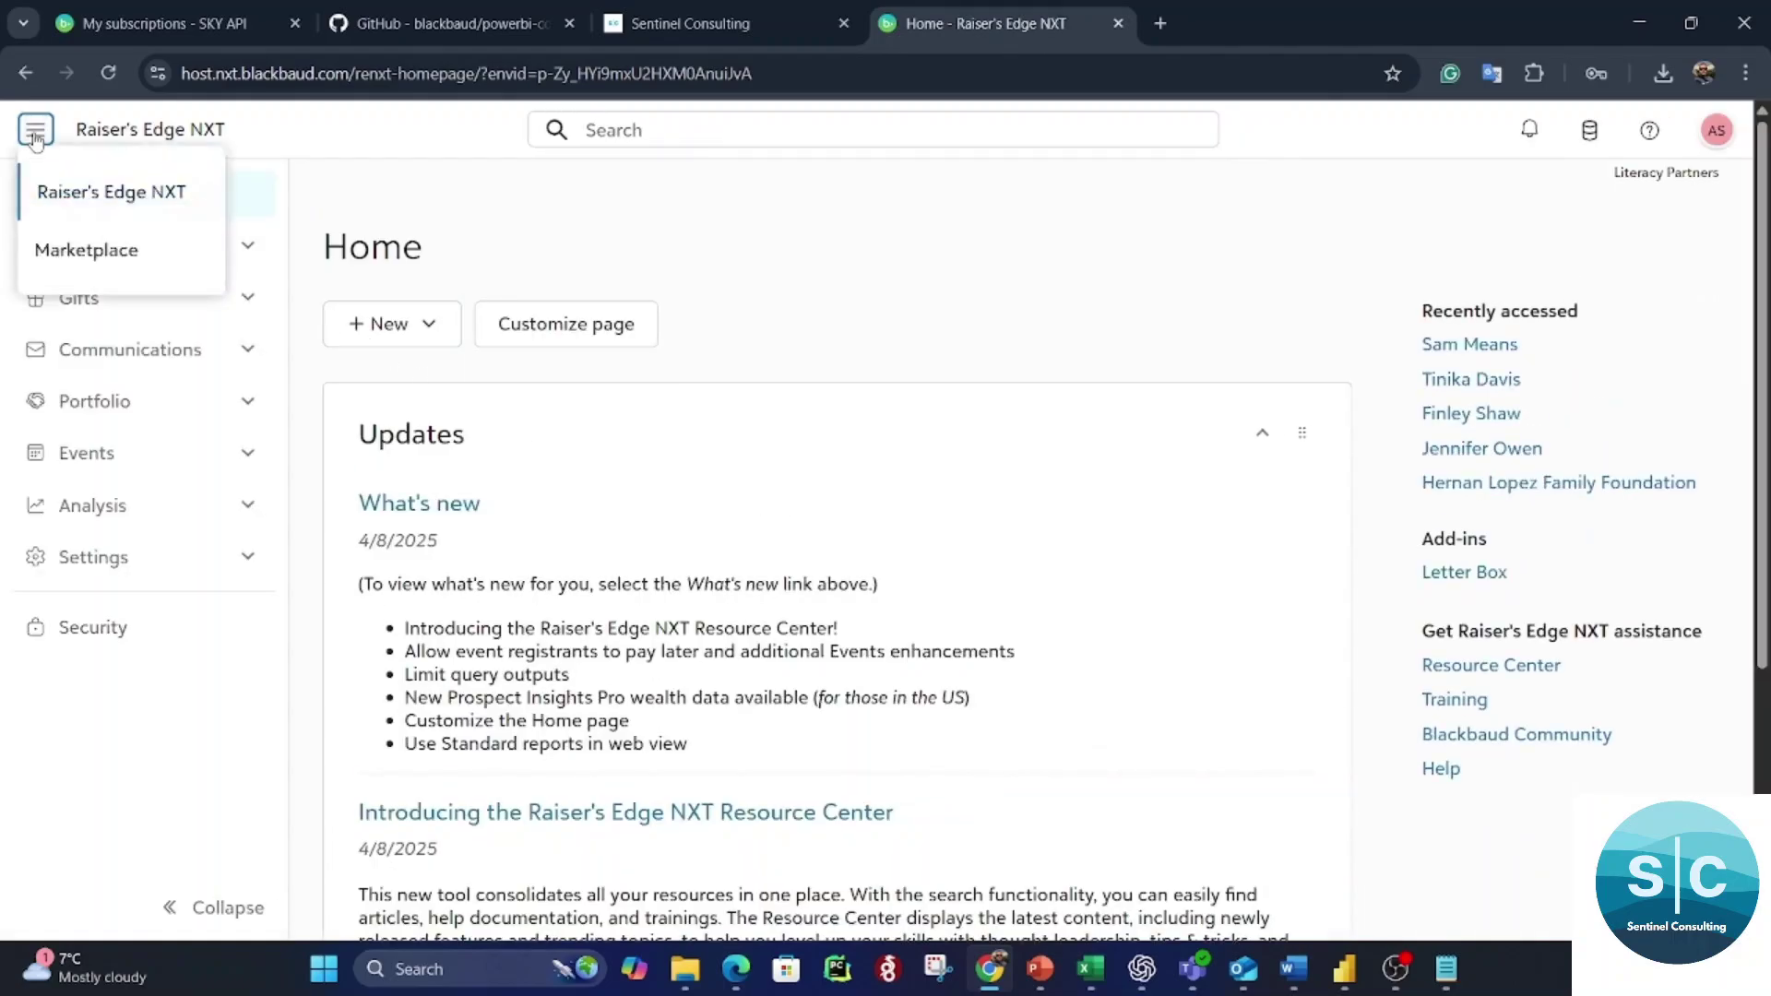
left_click(61, 250)
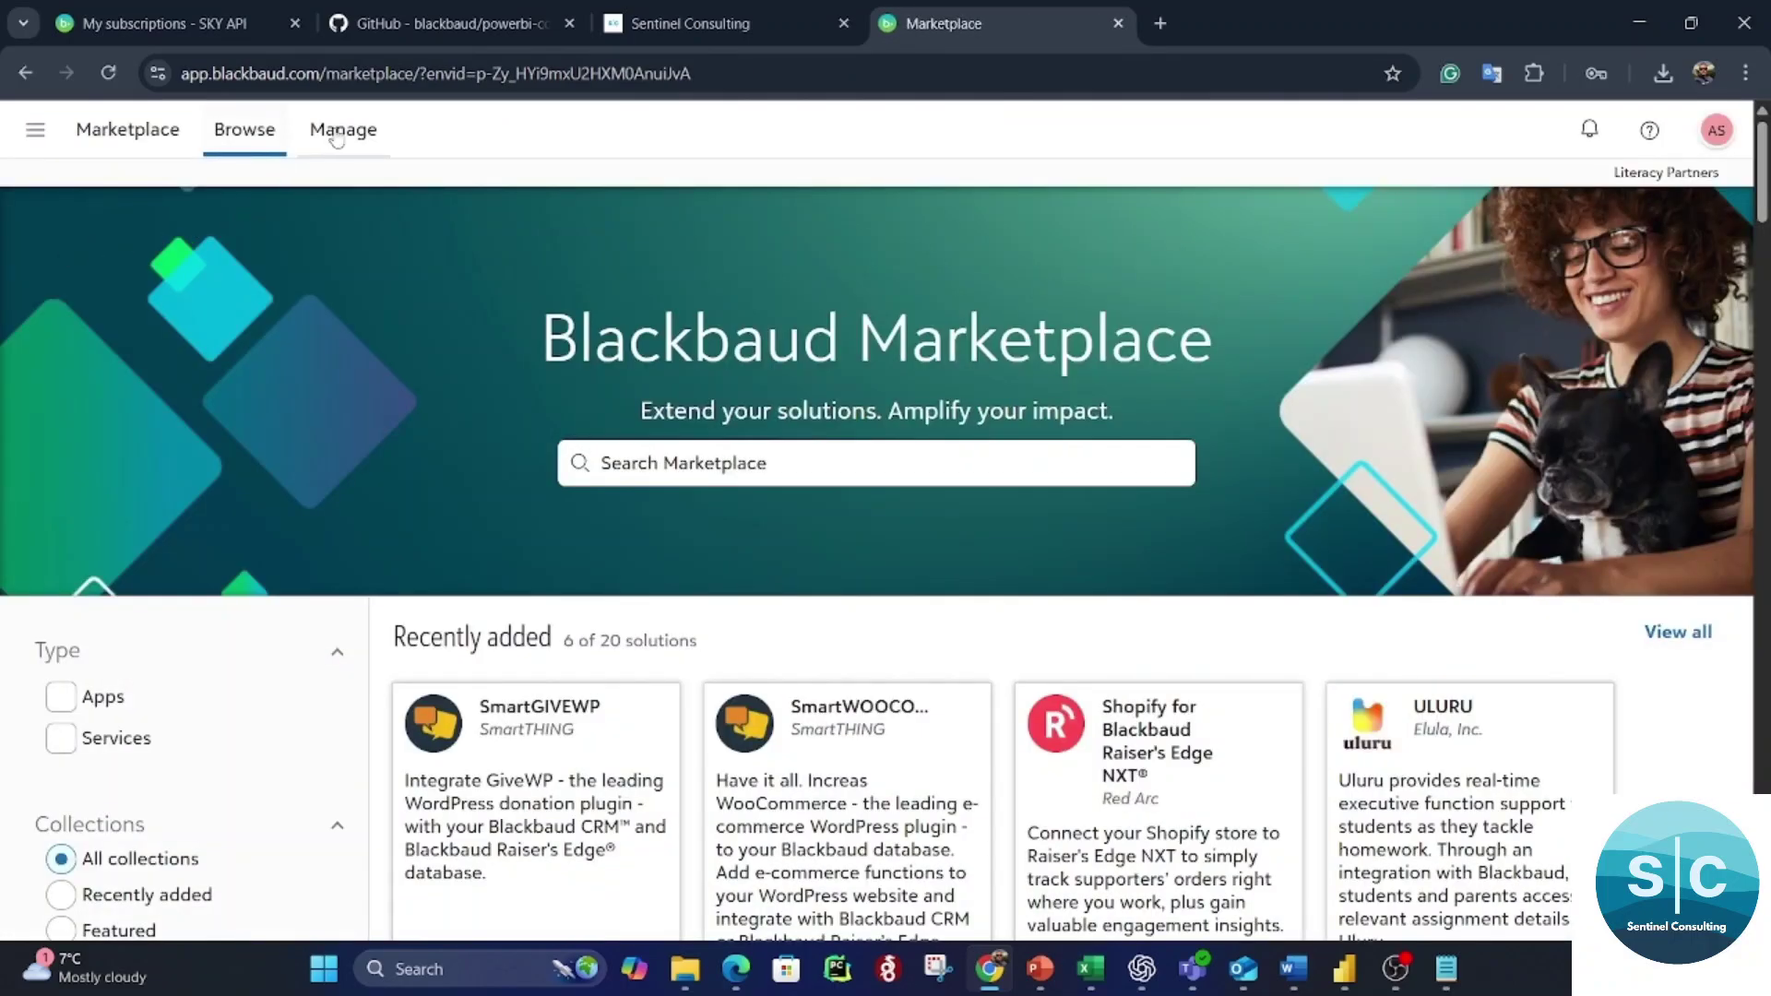
left_click(325, 137)
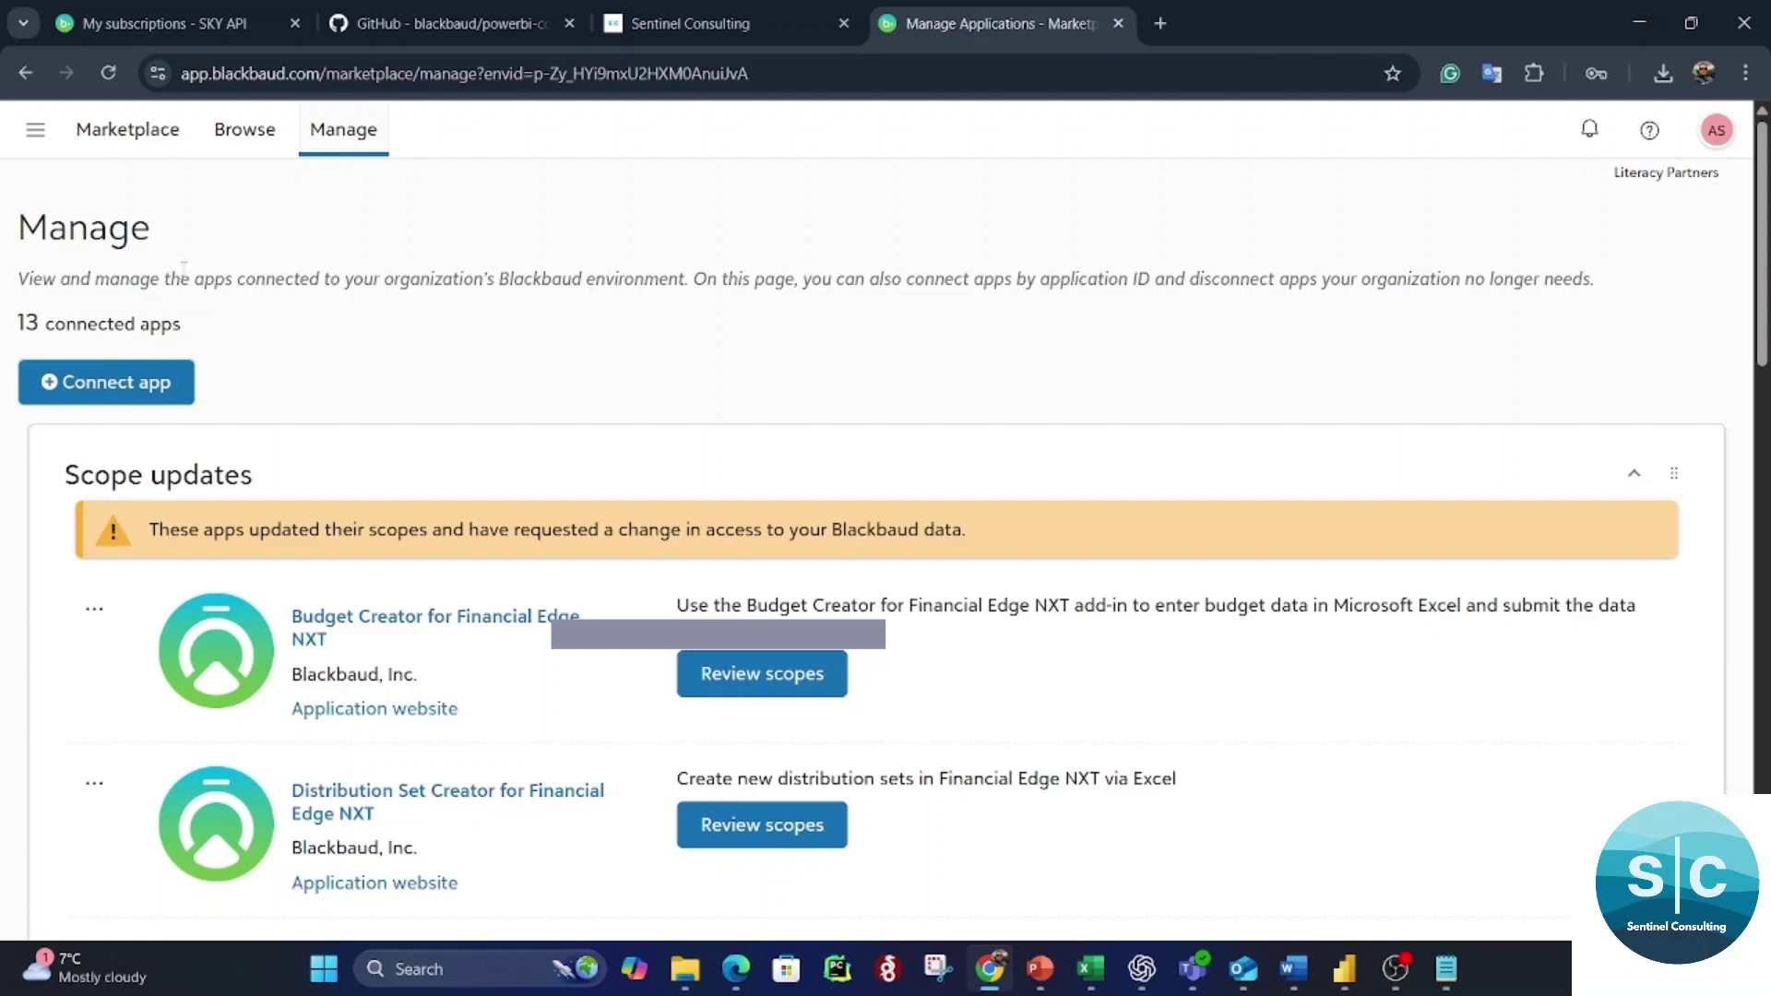
left_click(167, 18)
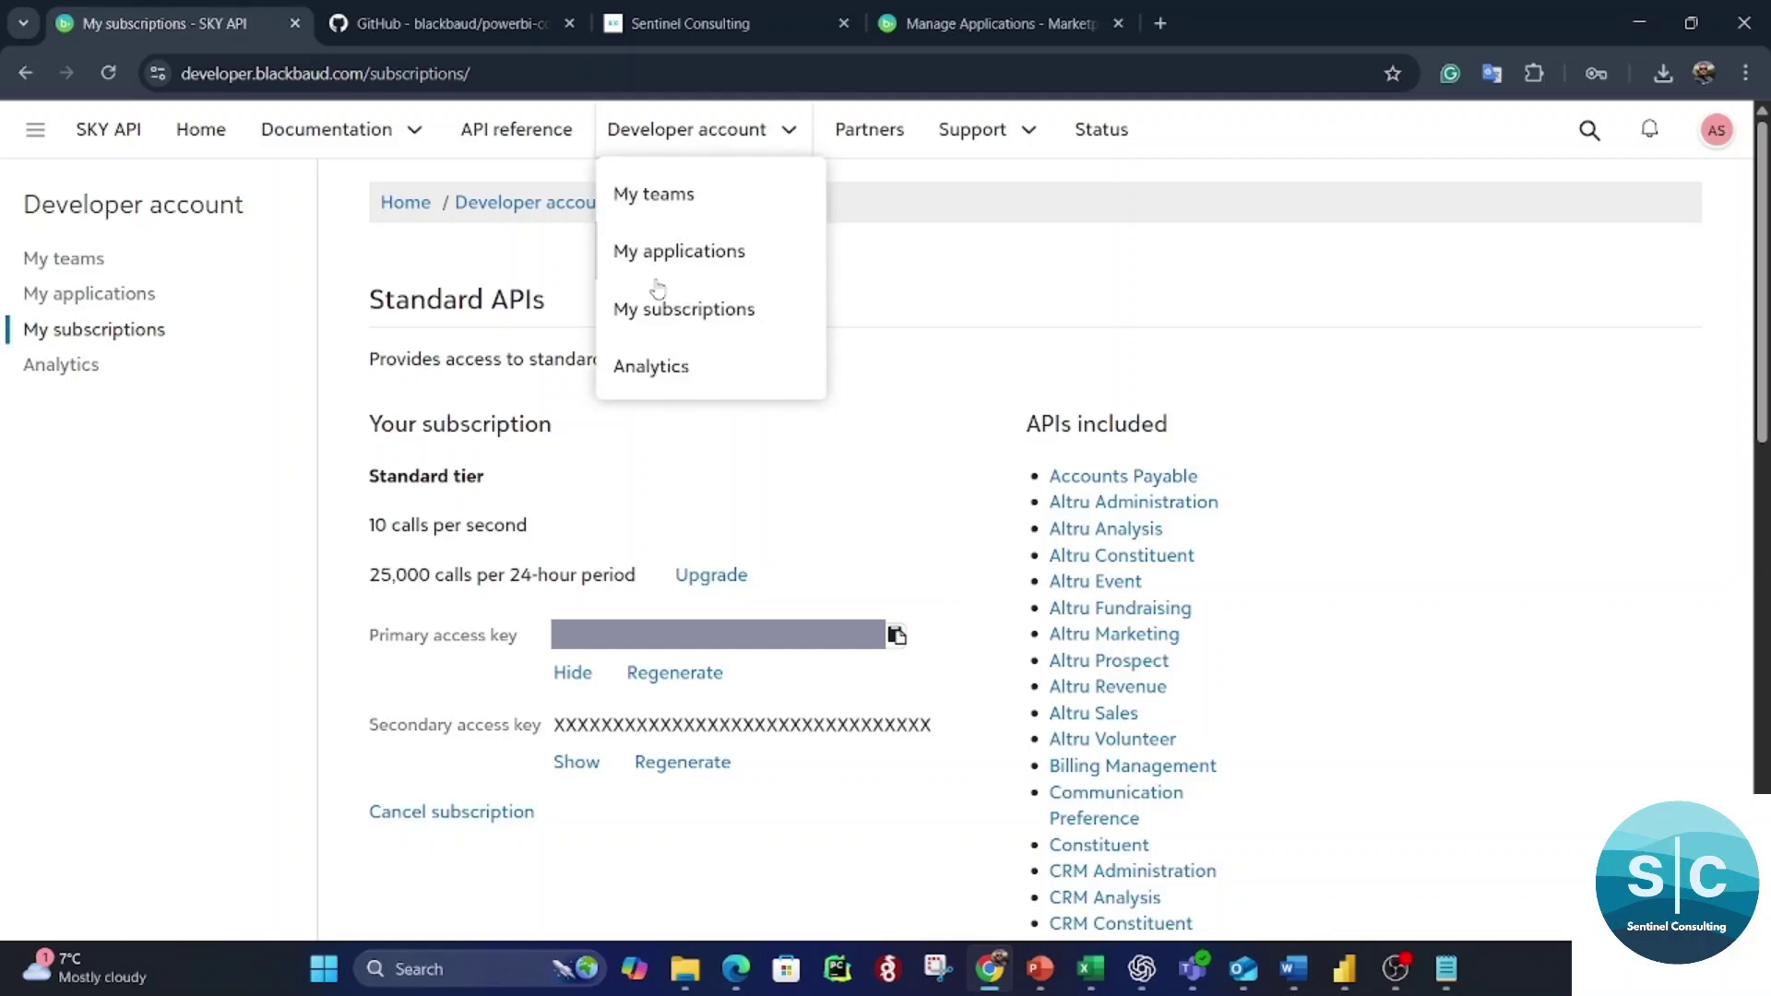
Copy the Power BI Test Connector's Application ID from My applications in the Developer Portal
left_click(682, 265)
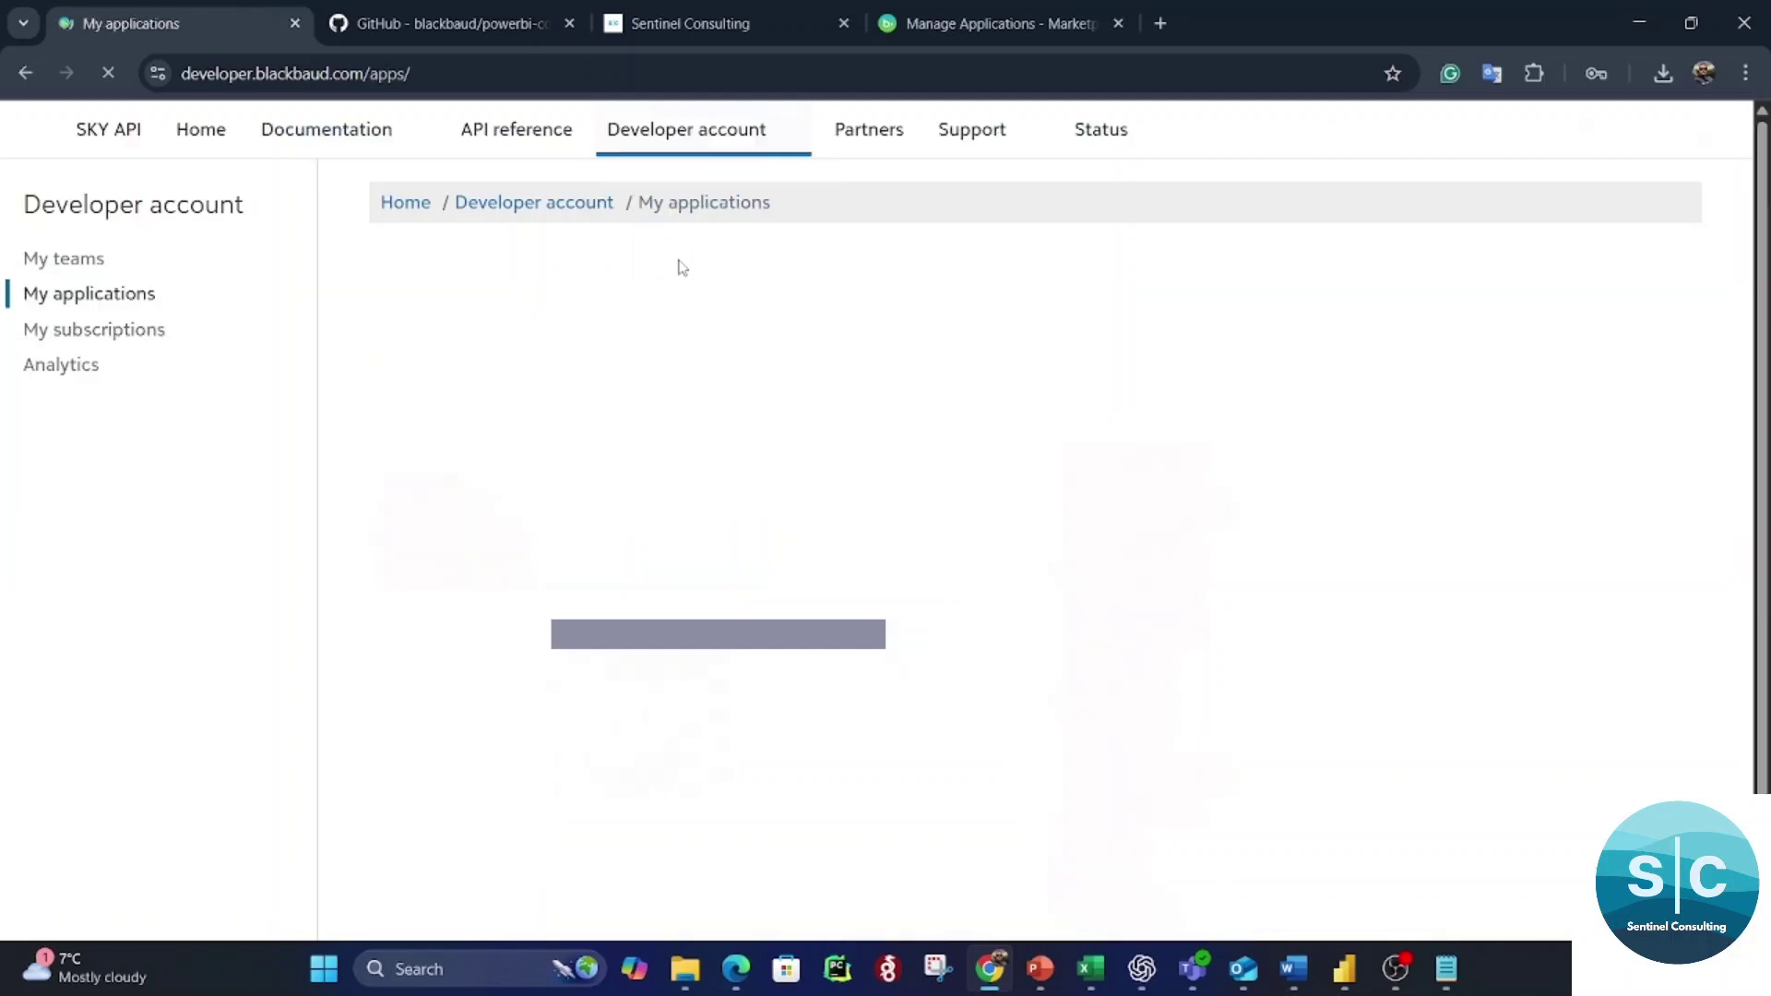
scroll(591, 415, "down", 5)
scroll(618, 461, "down", 3)
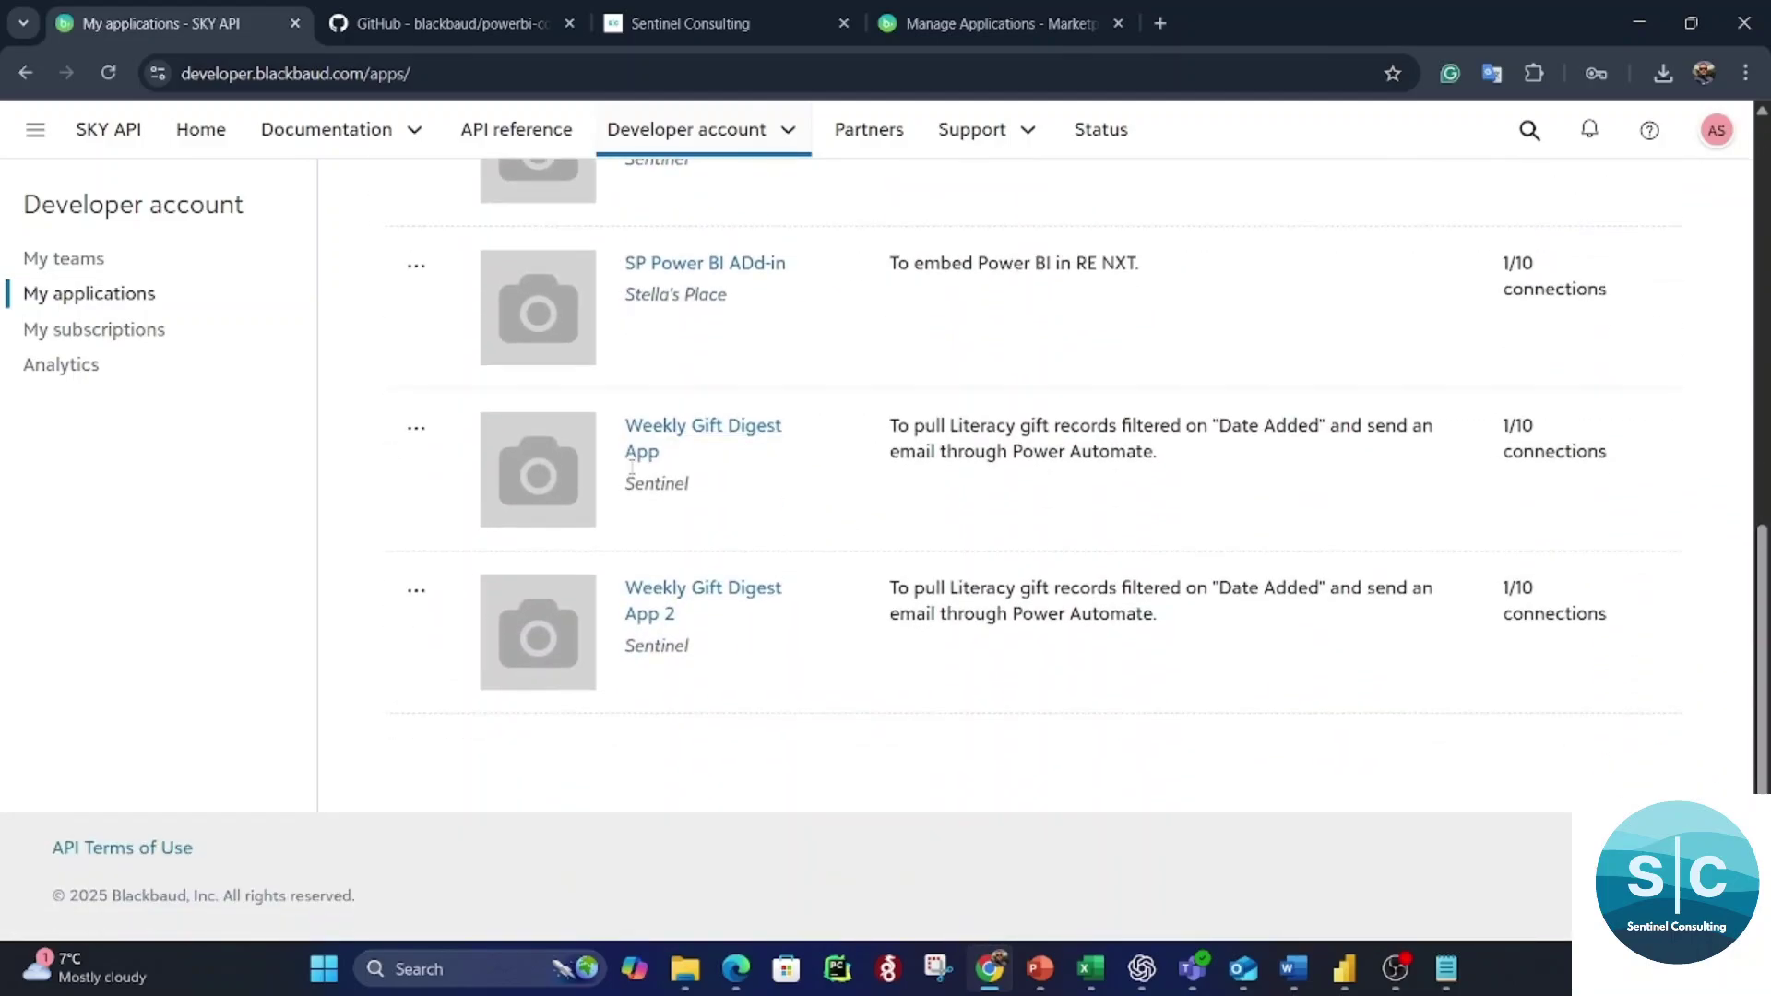
scroll(632, 448, "up", 4)
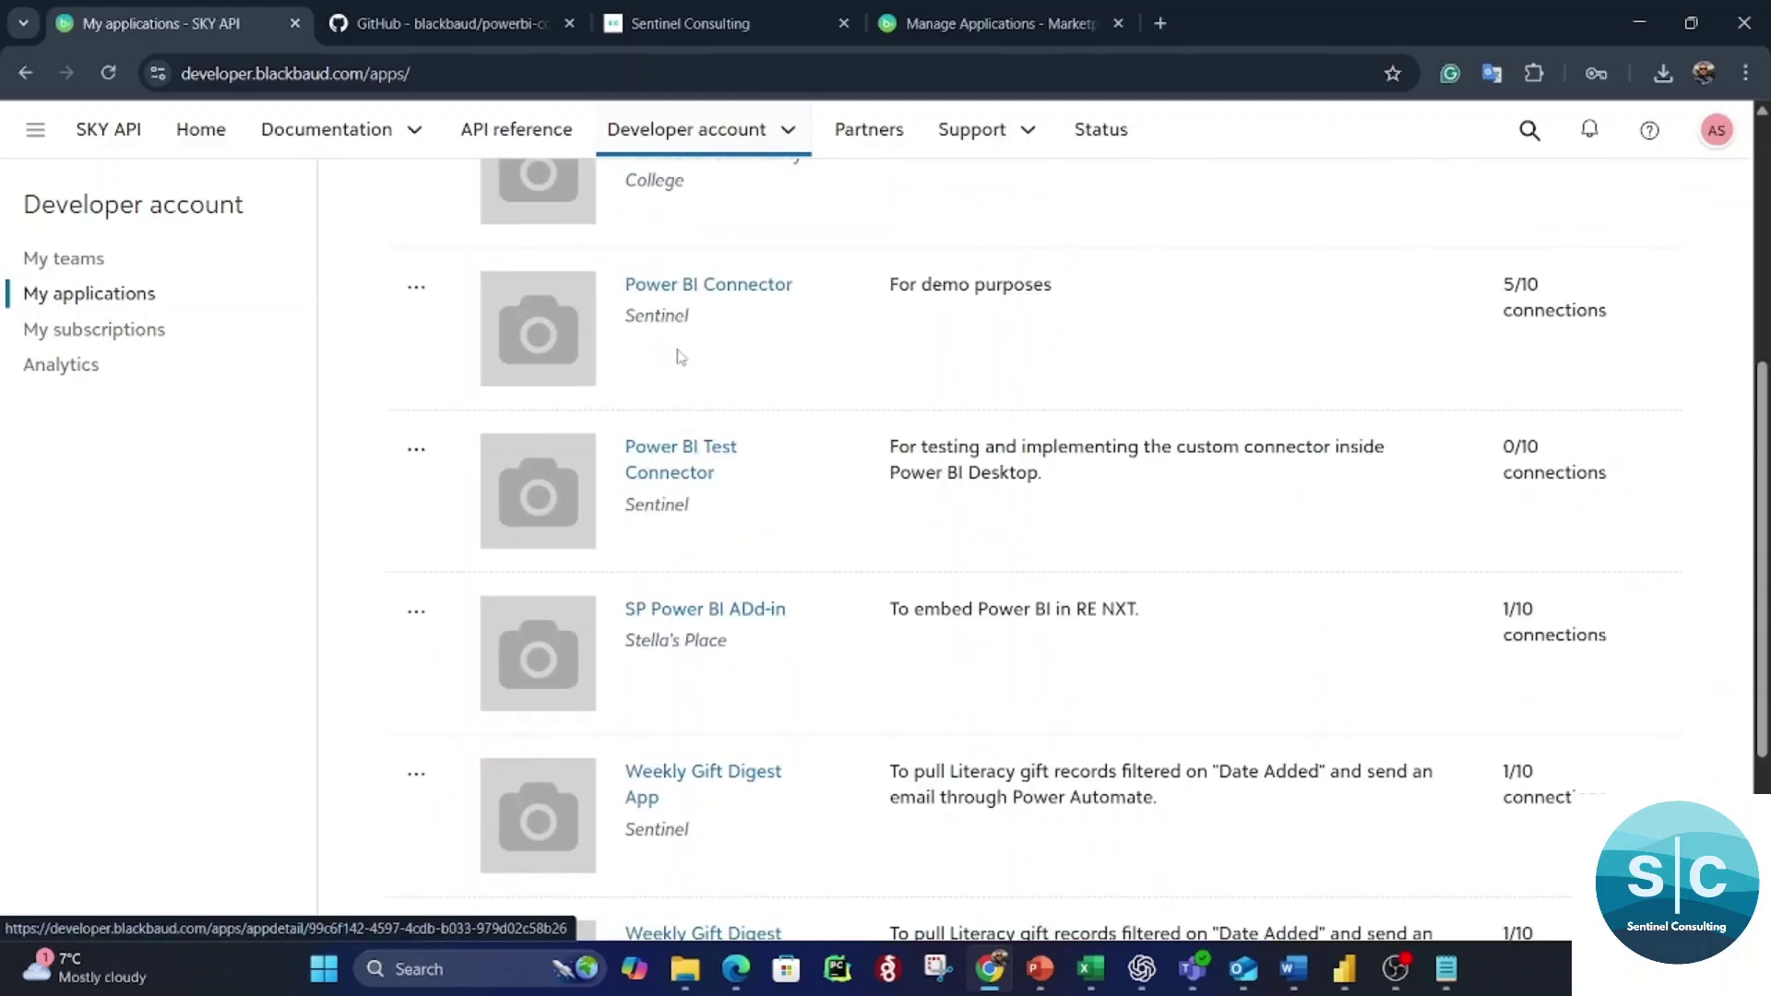
left_click(659, 468)
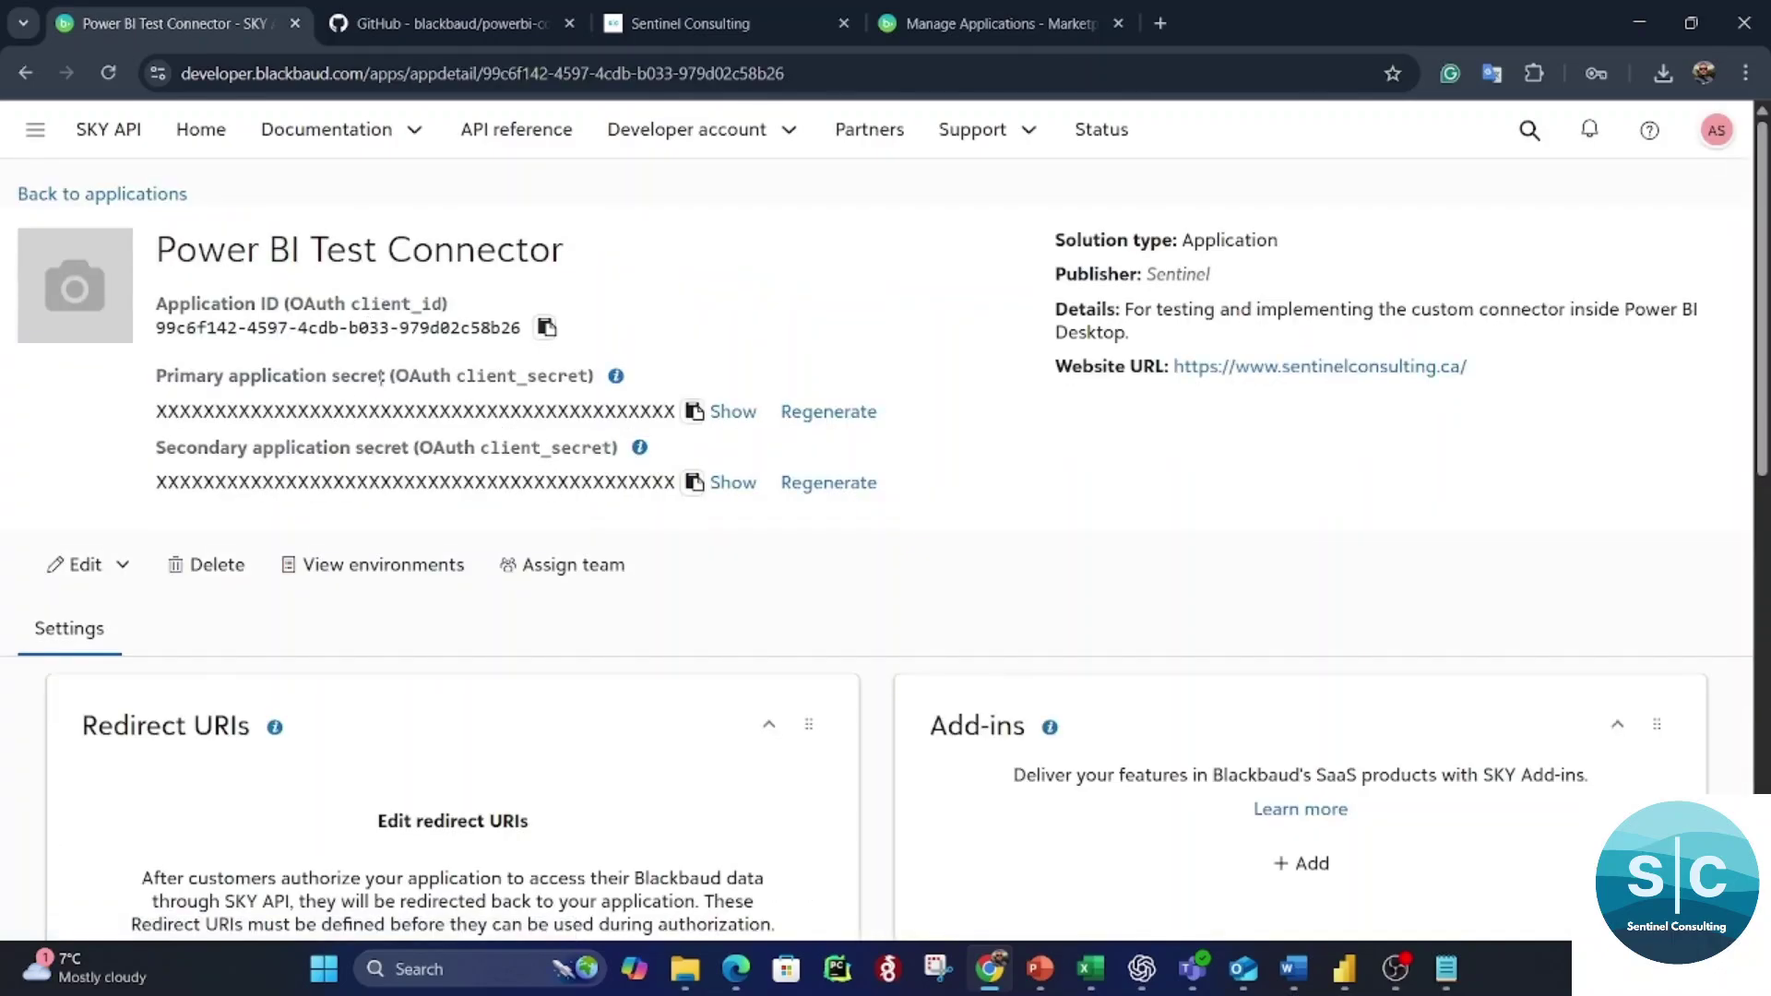
triple_click(204, 302)
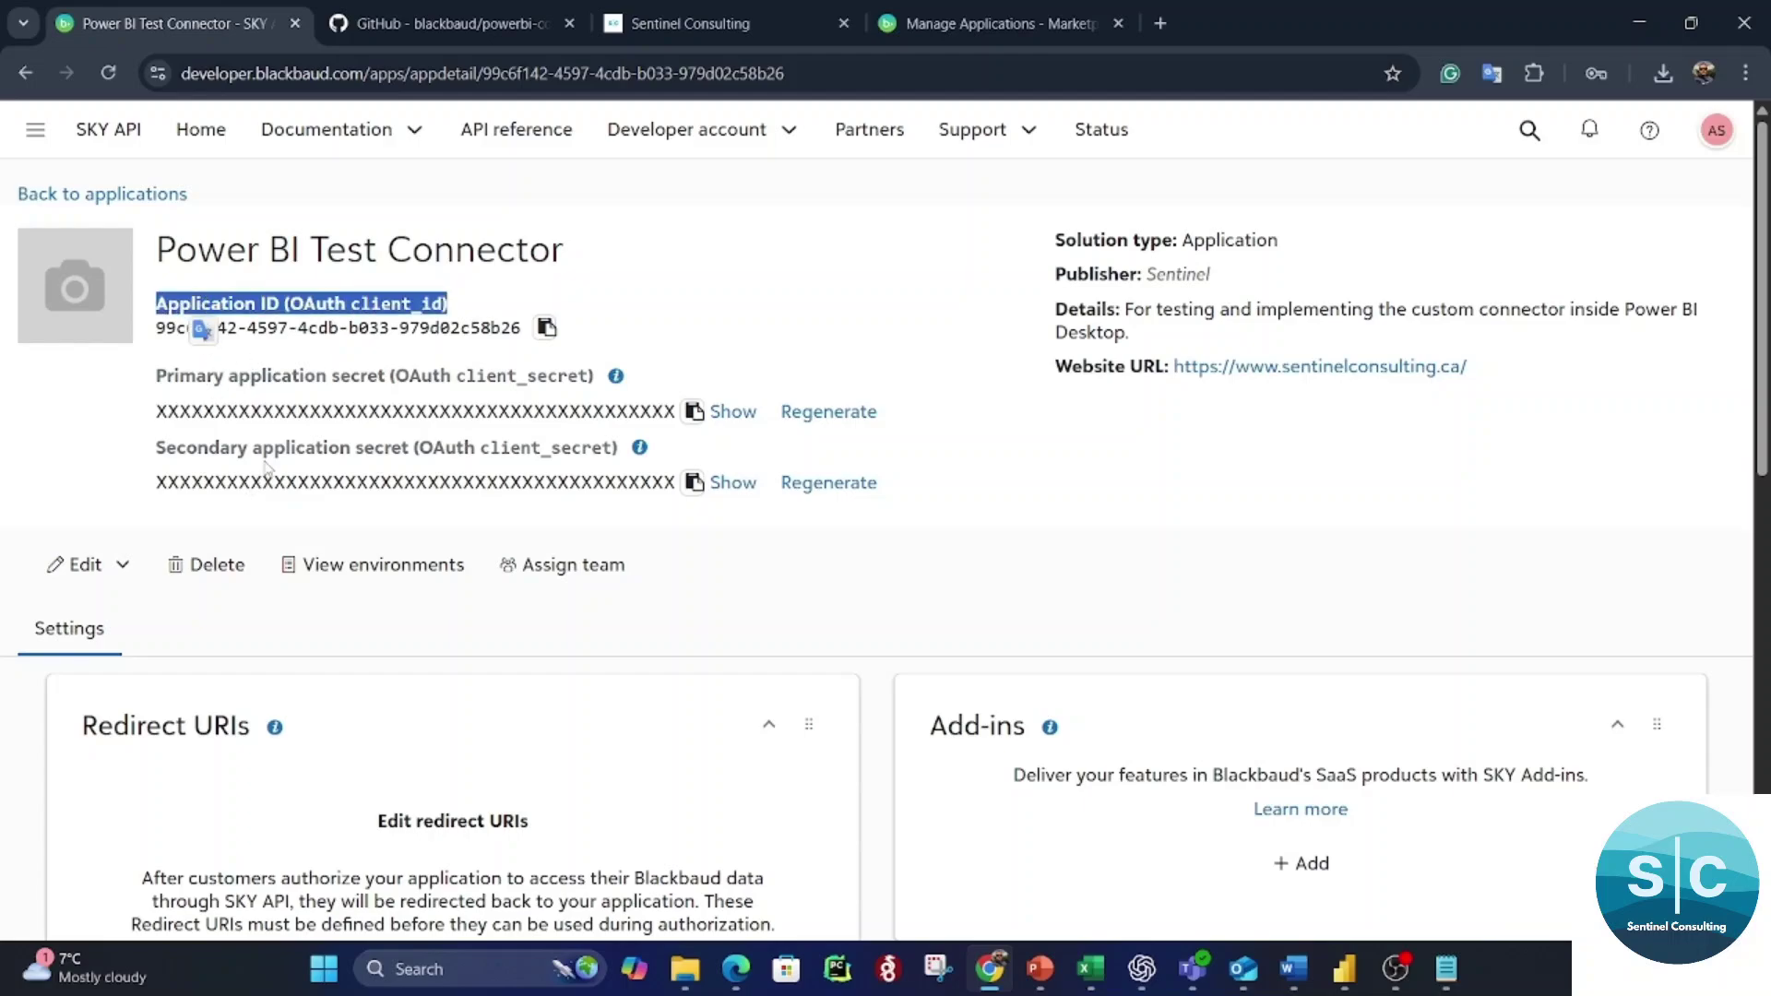
left_click(545, 329)
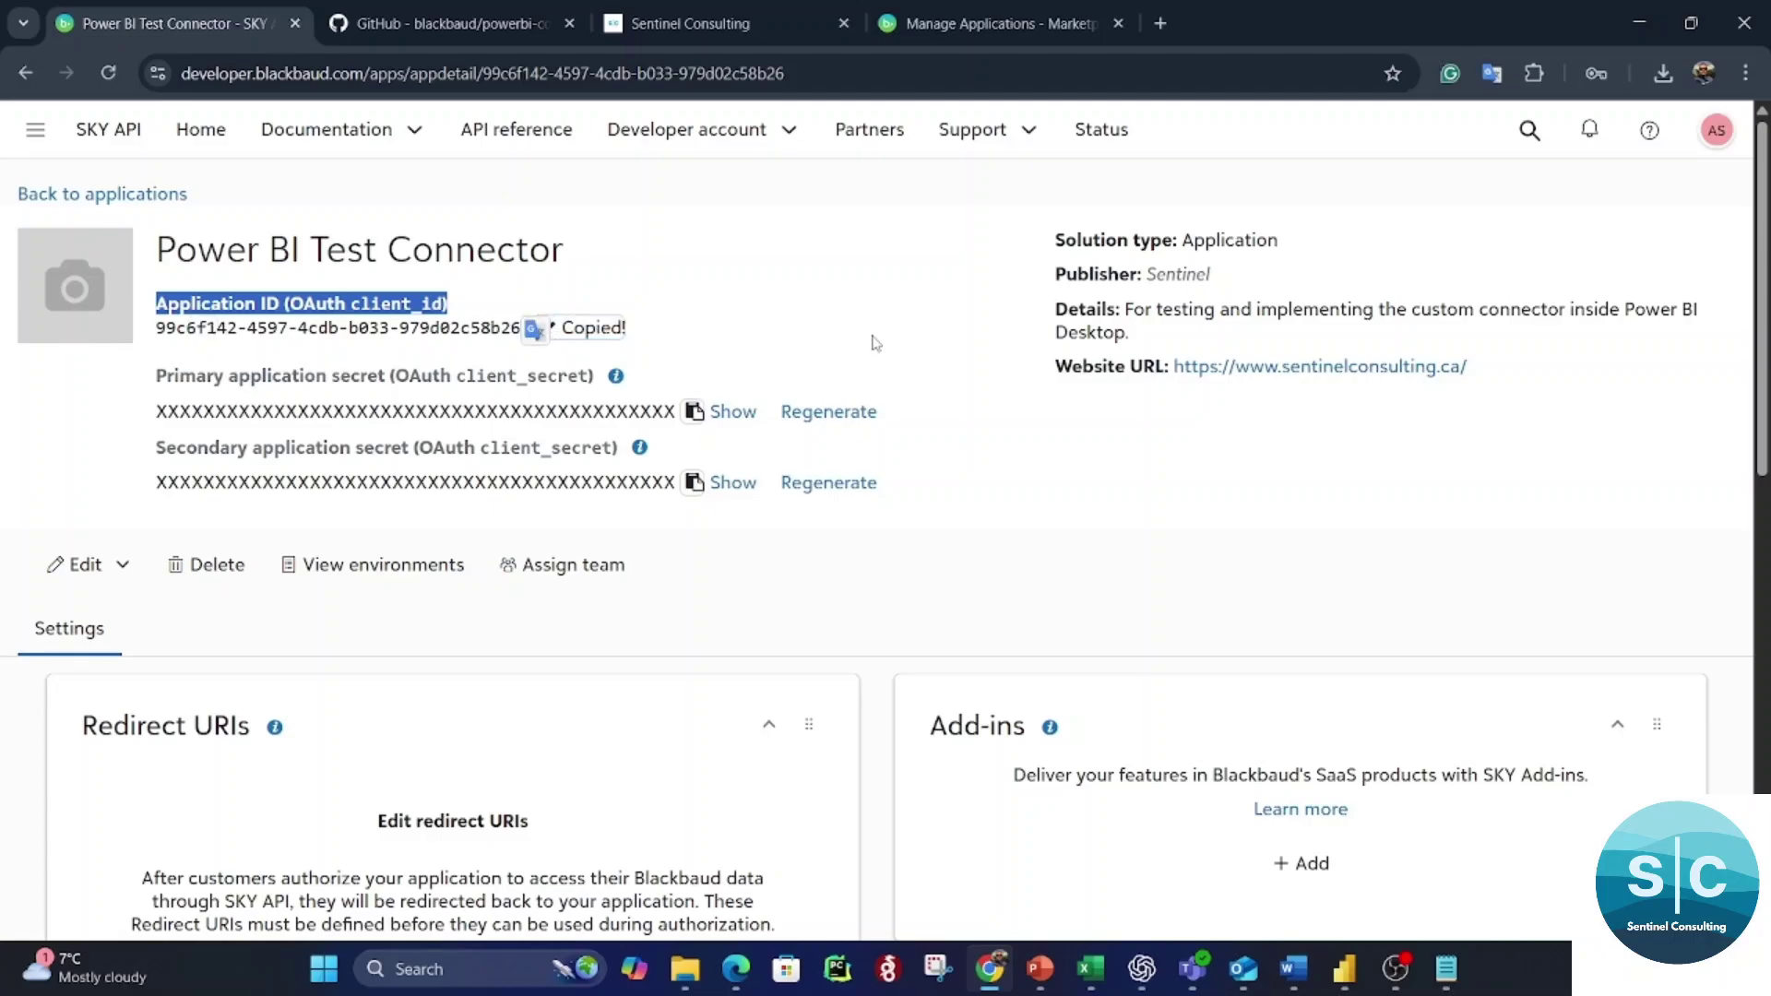
left_click(996, 23)
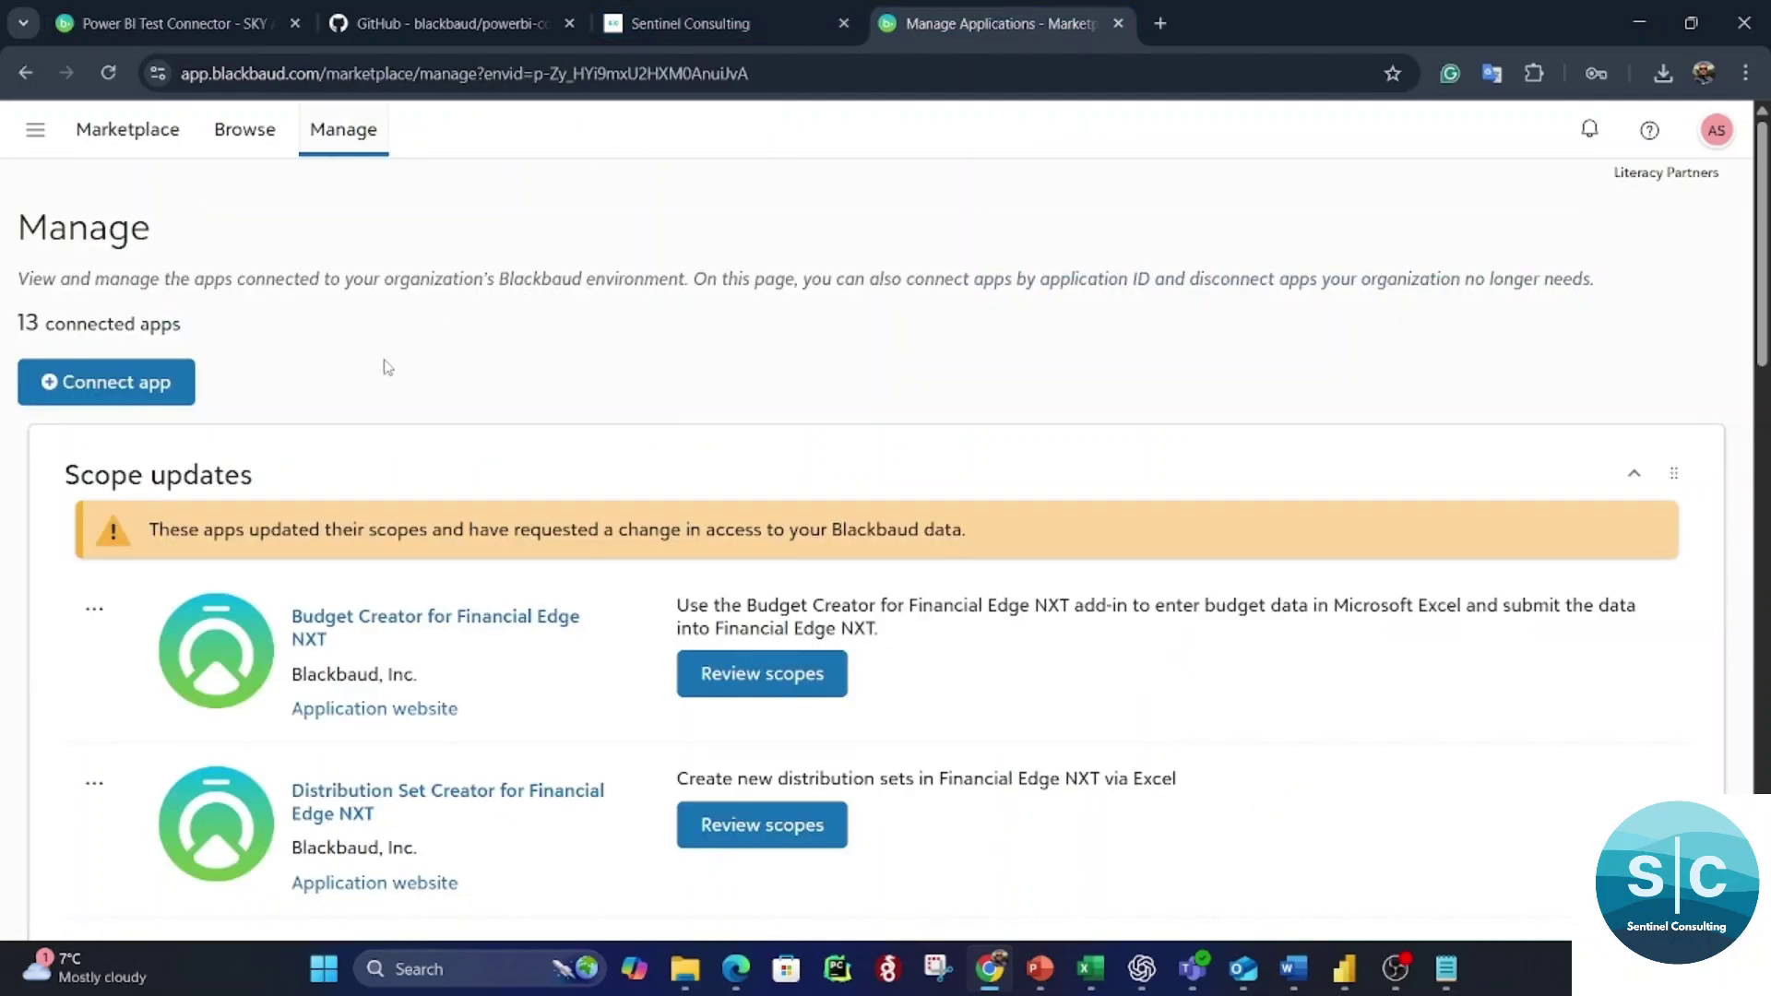
Paste the Application ID into Connect app, showing Power BI Test Connector's details and warnings
left_click(148, 381)
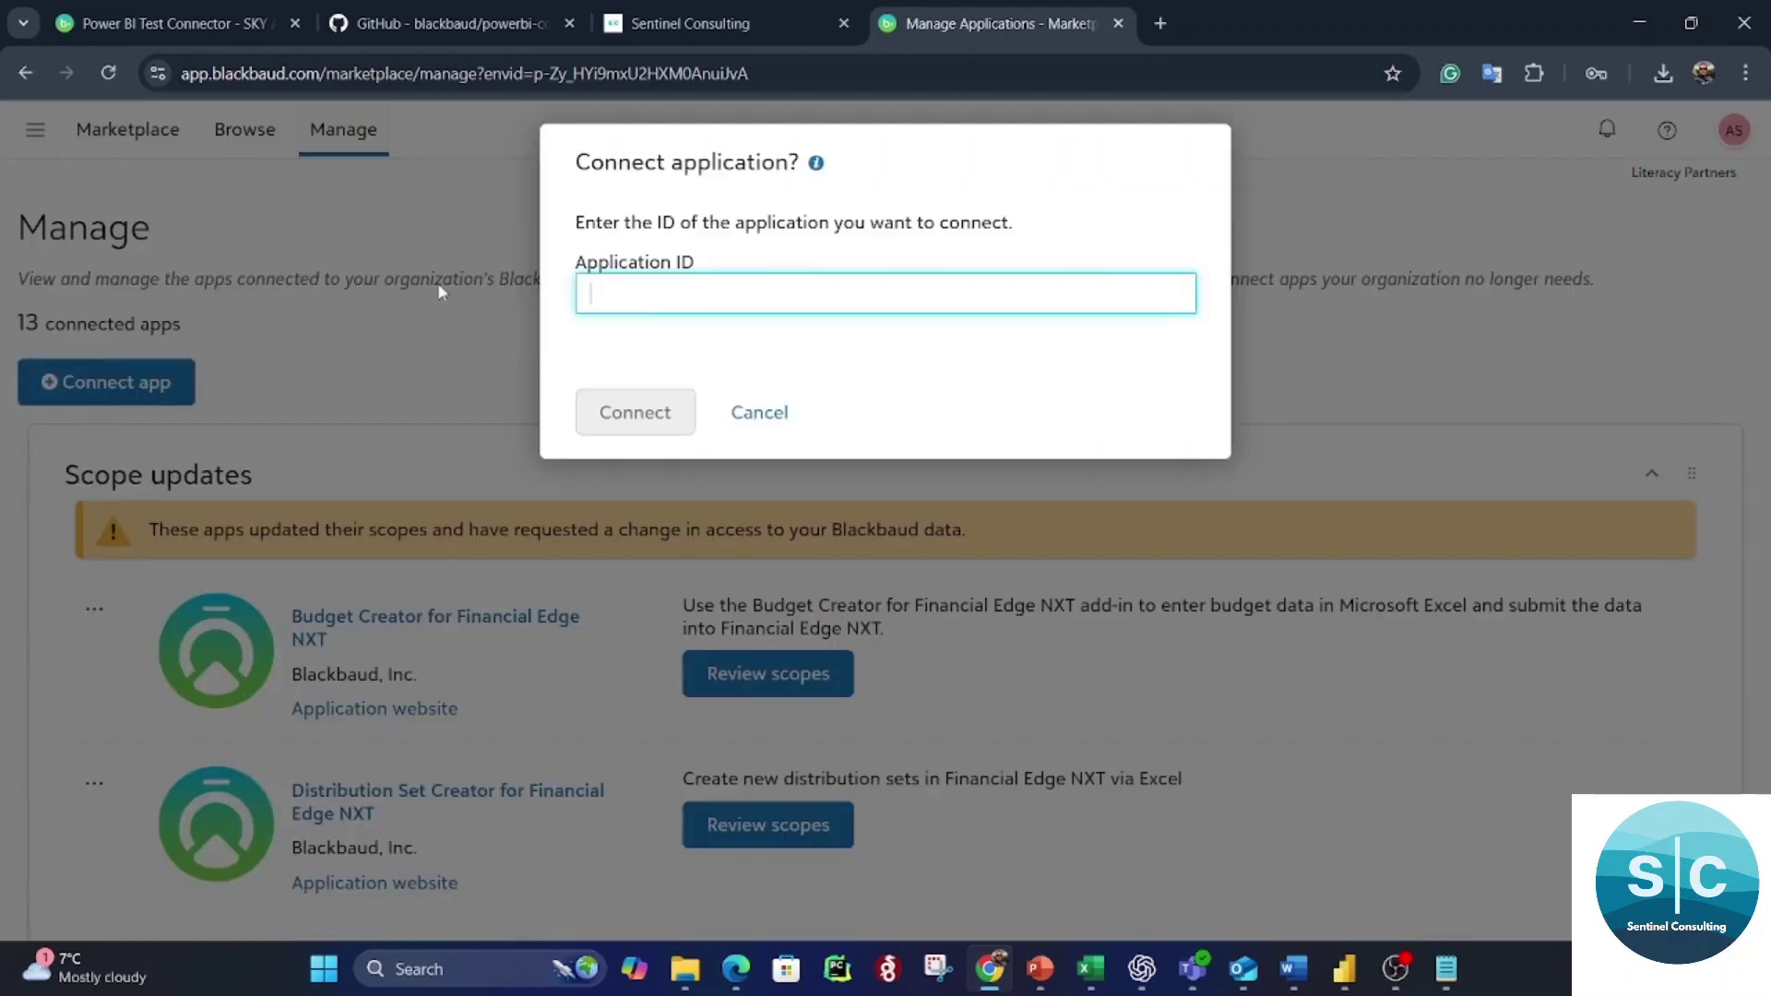
key("ctrl+v")
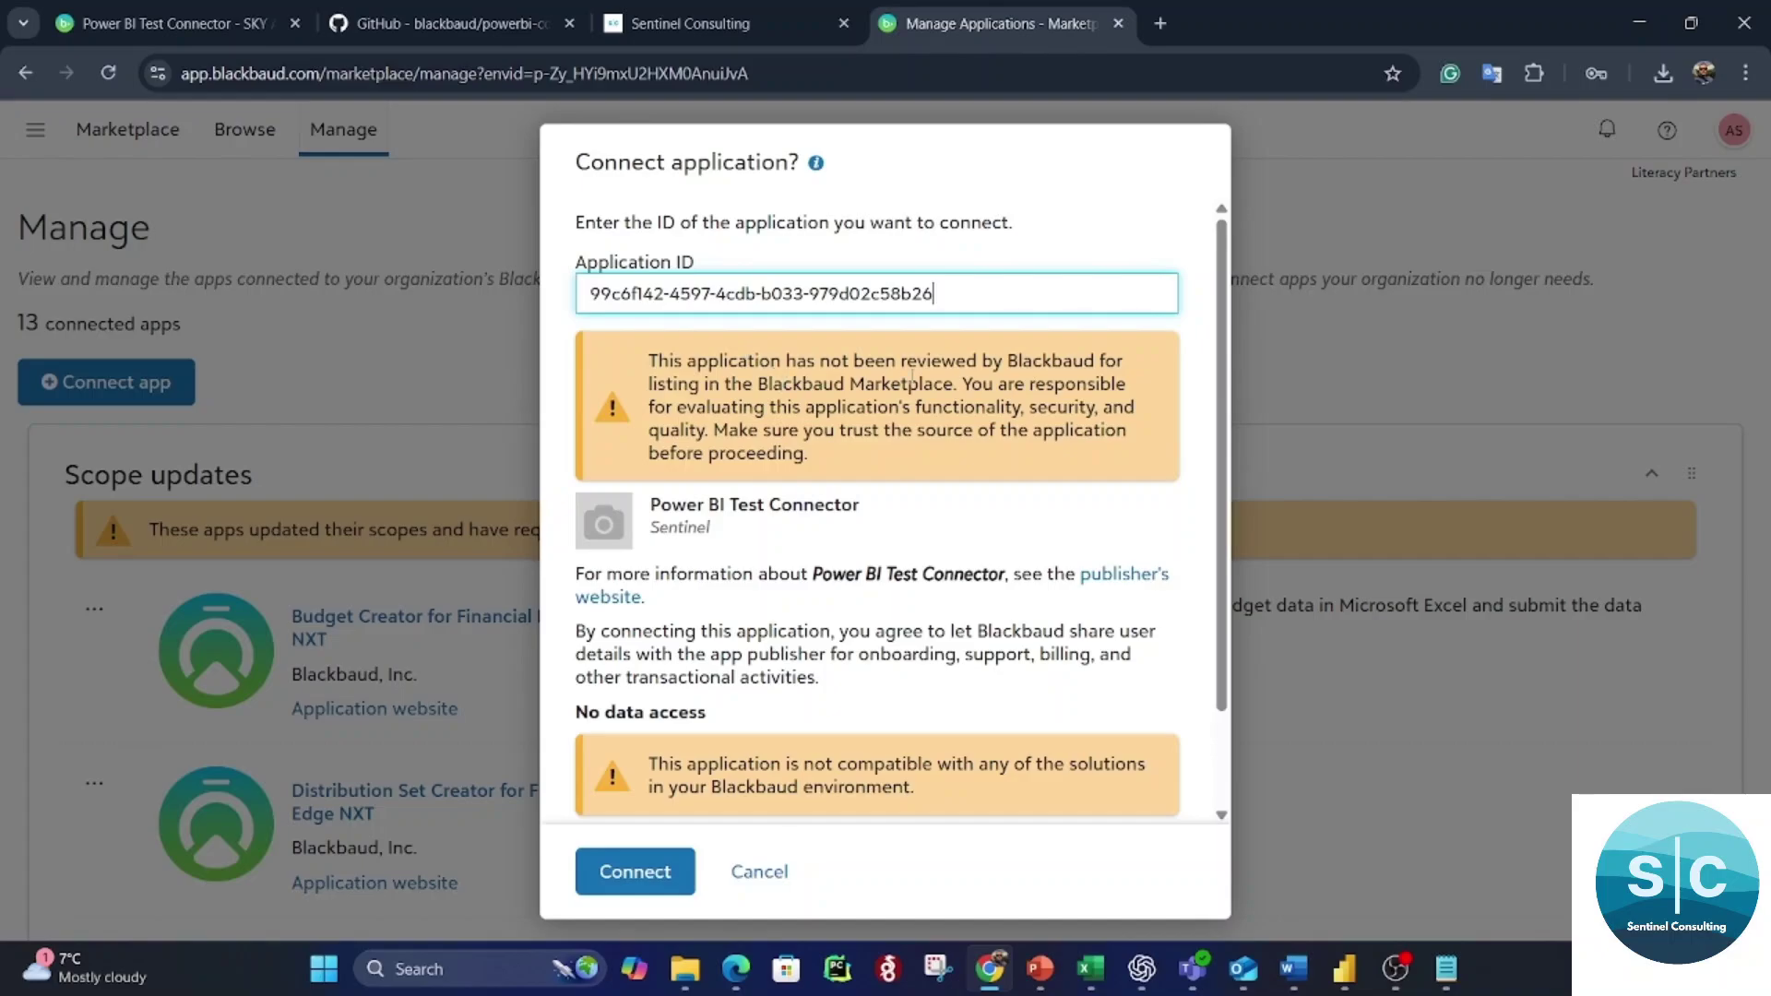
scroll(913, 376, "down", 2)
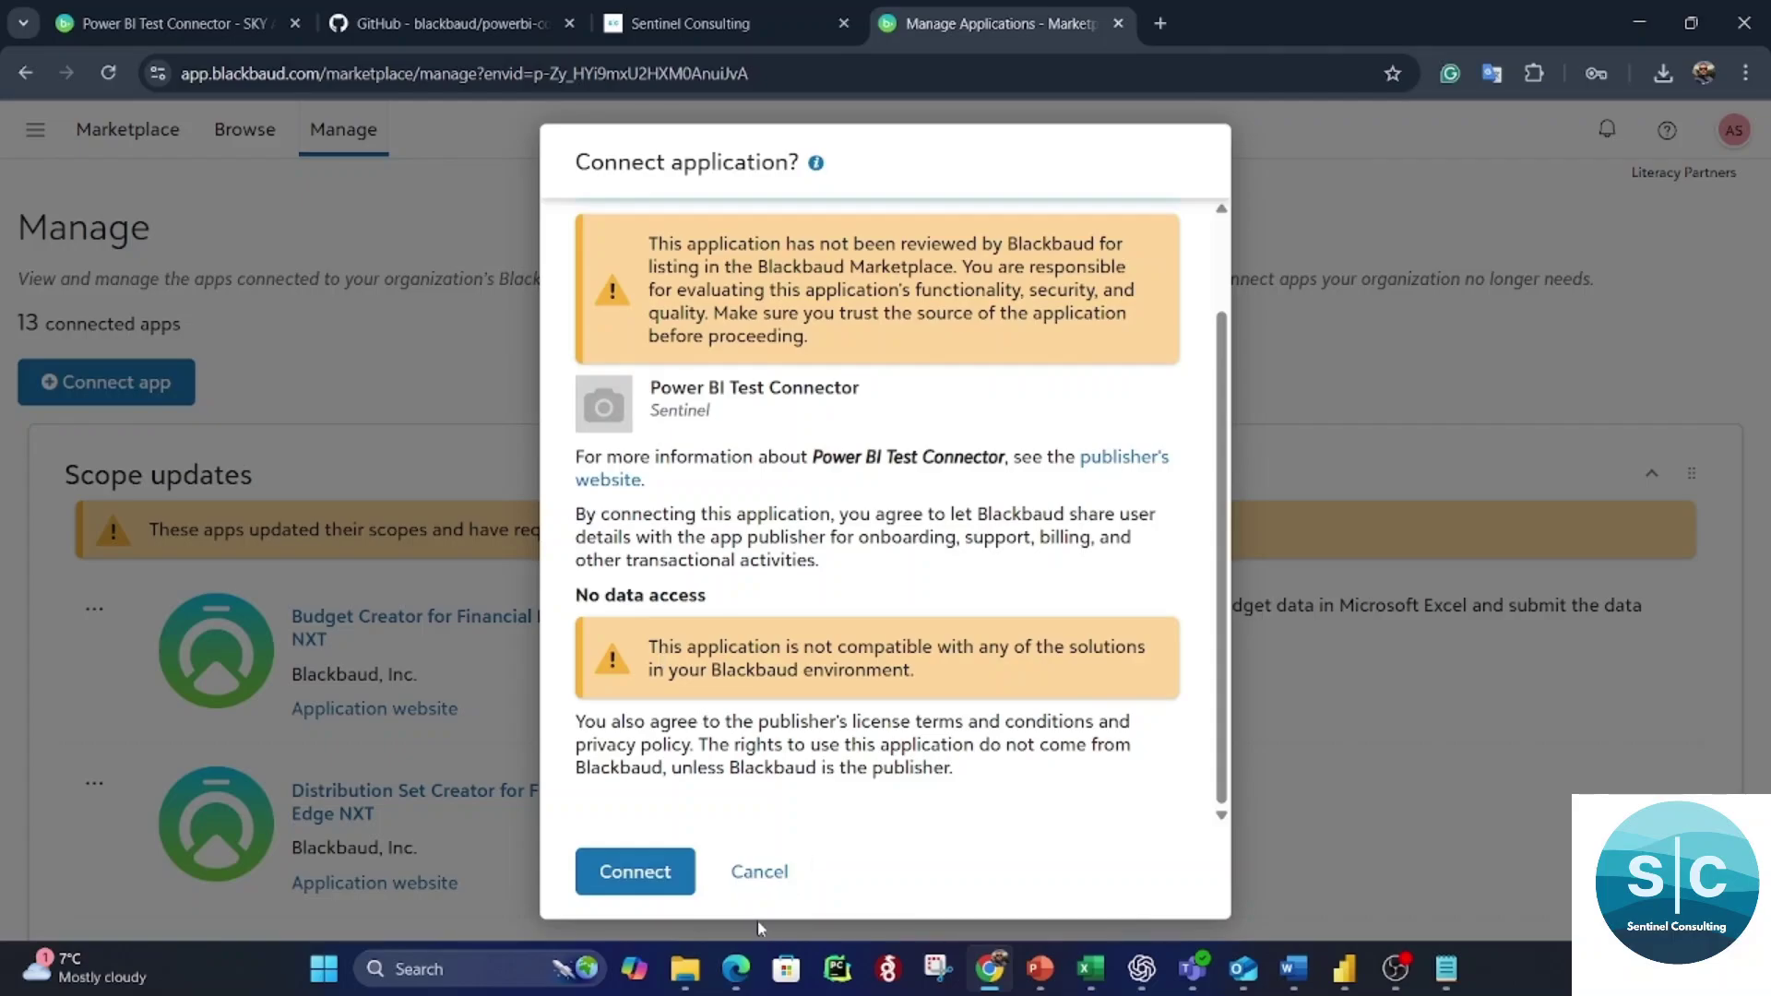
left_click(759, 872)
Open the Power BI Test Connector's Redirect URIs for editing in the Developer Portal
left_click(95, 13)
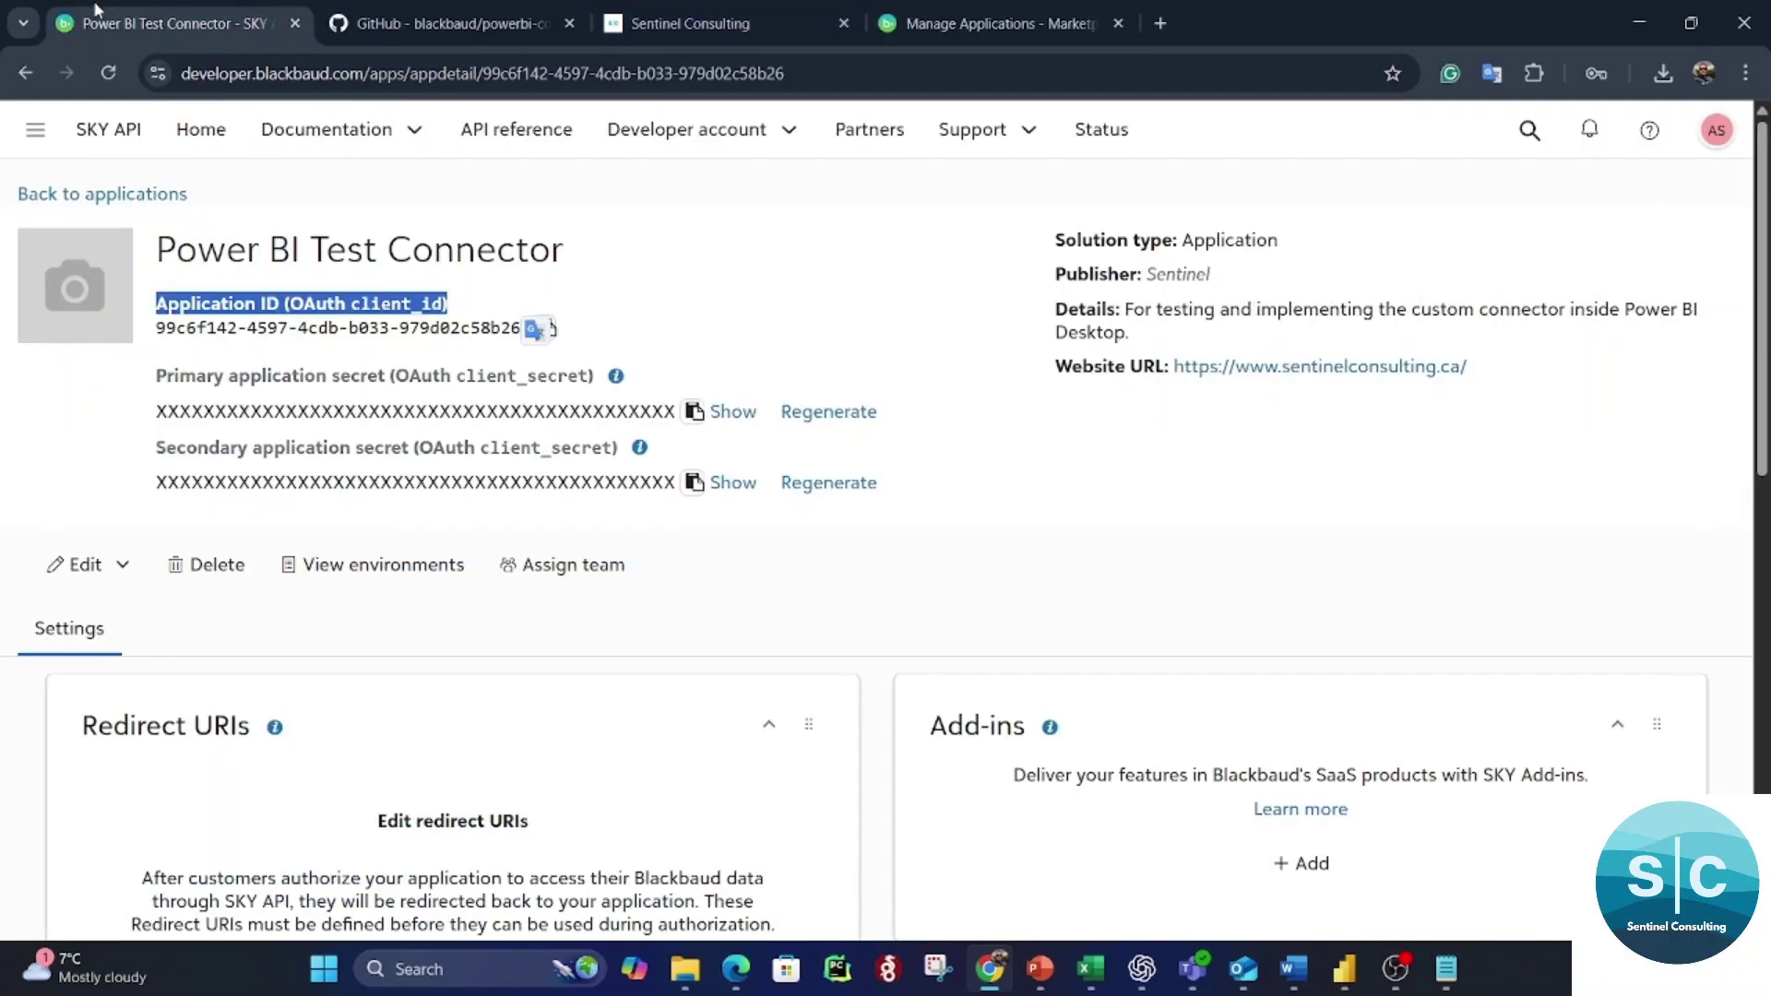
scroll(304, 474, "down", 6)
scroll(514, 461, "up", 2)
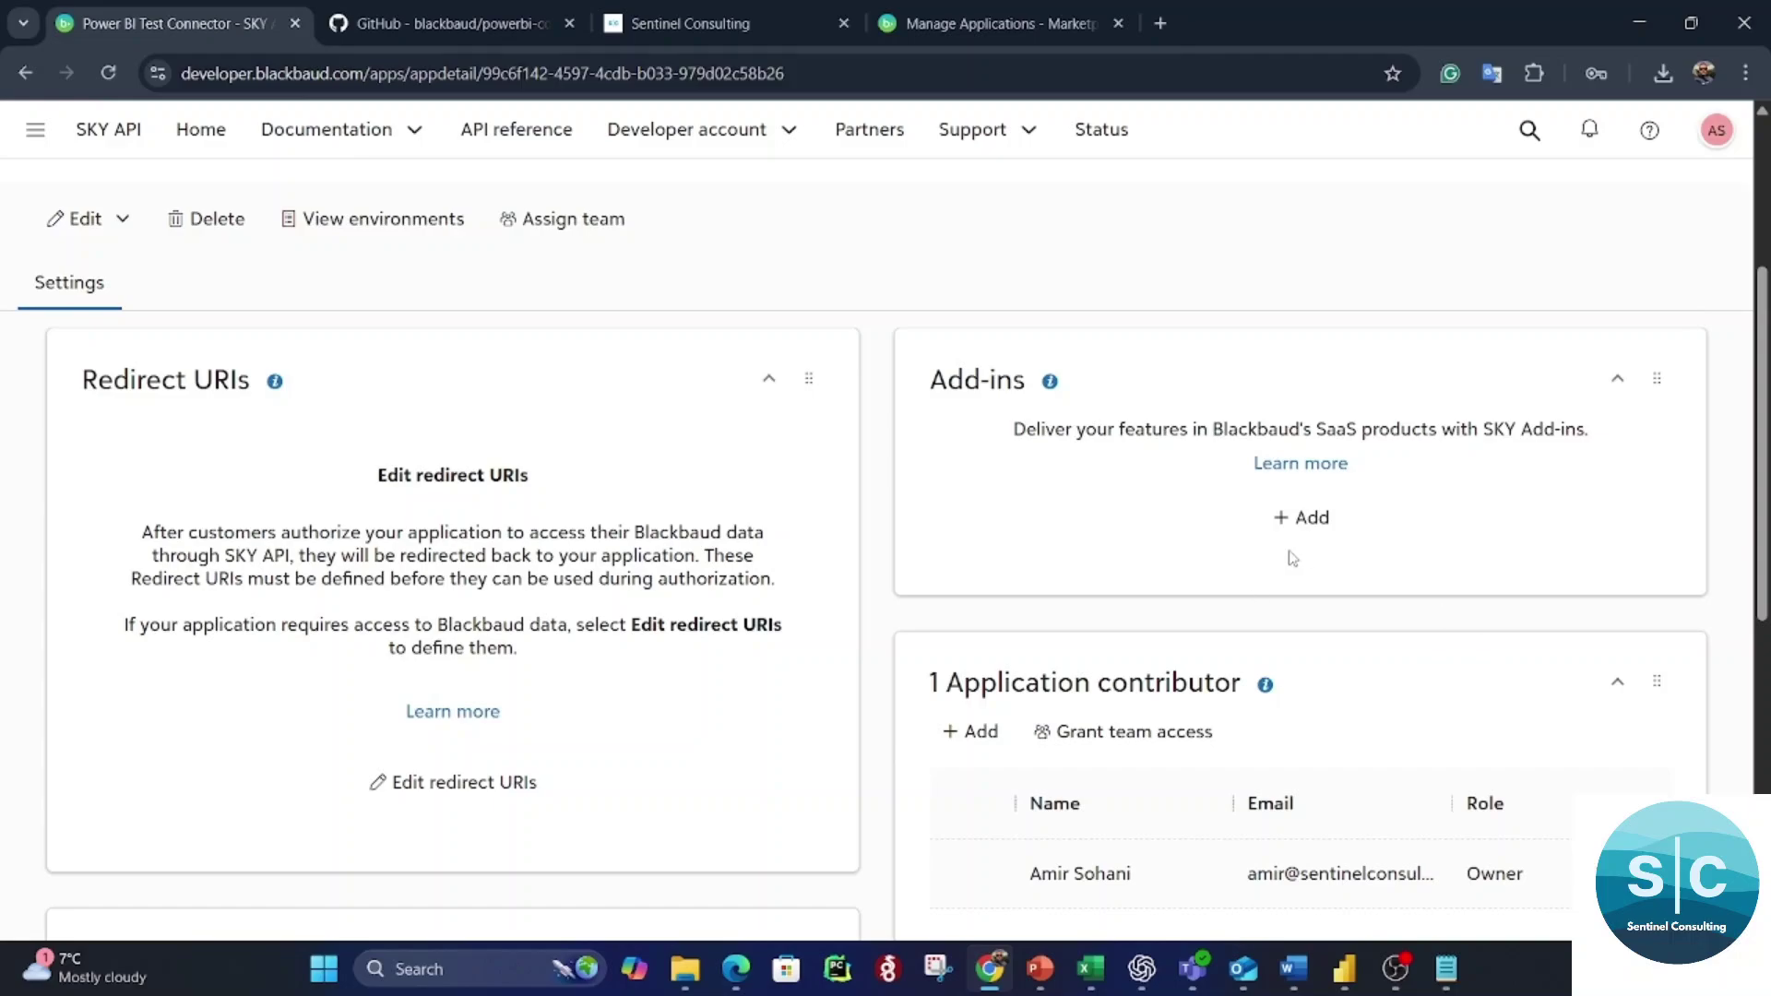
scroll(755, 495, "down", 2)
scroll(553, 544, "up", 1)
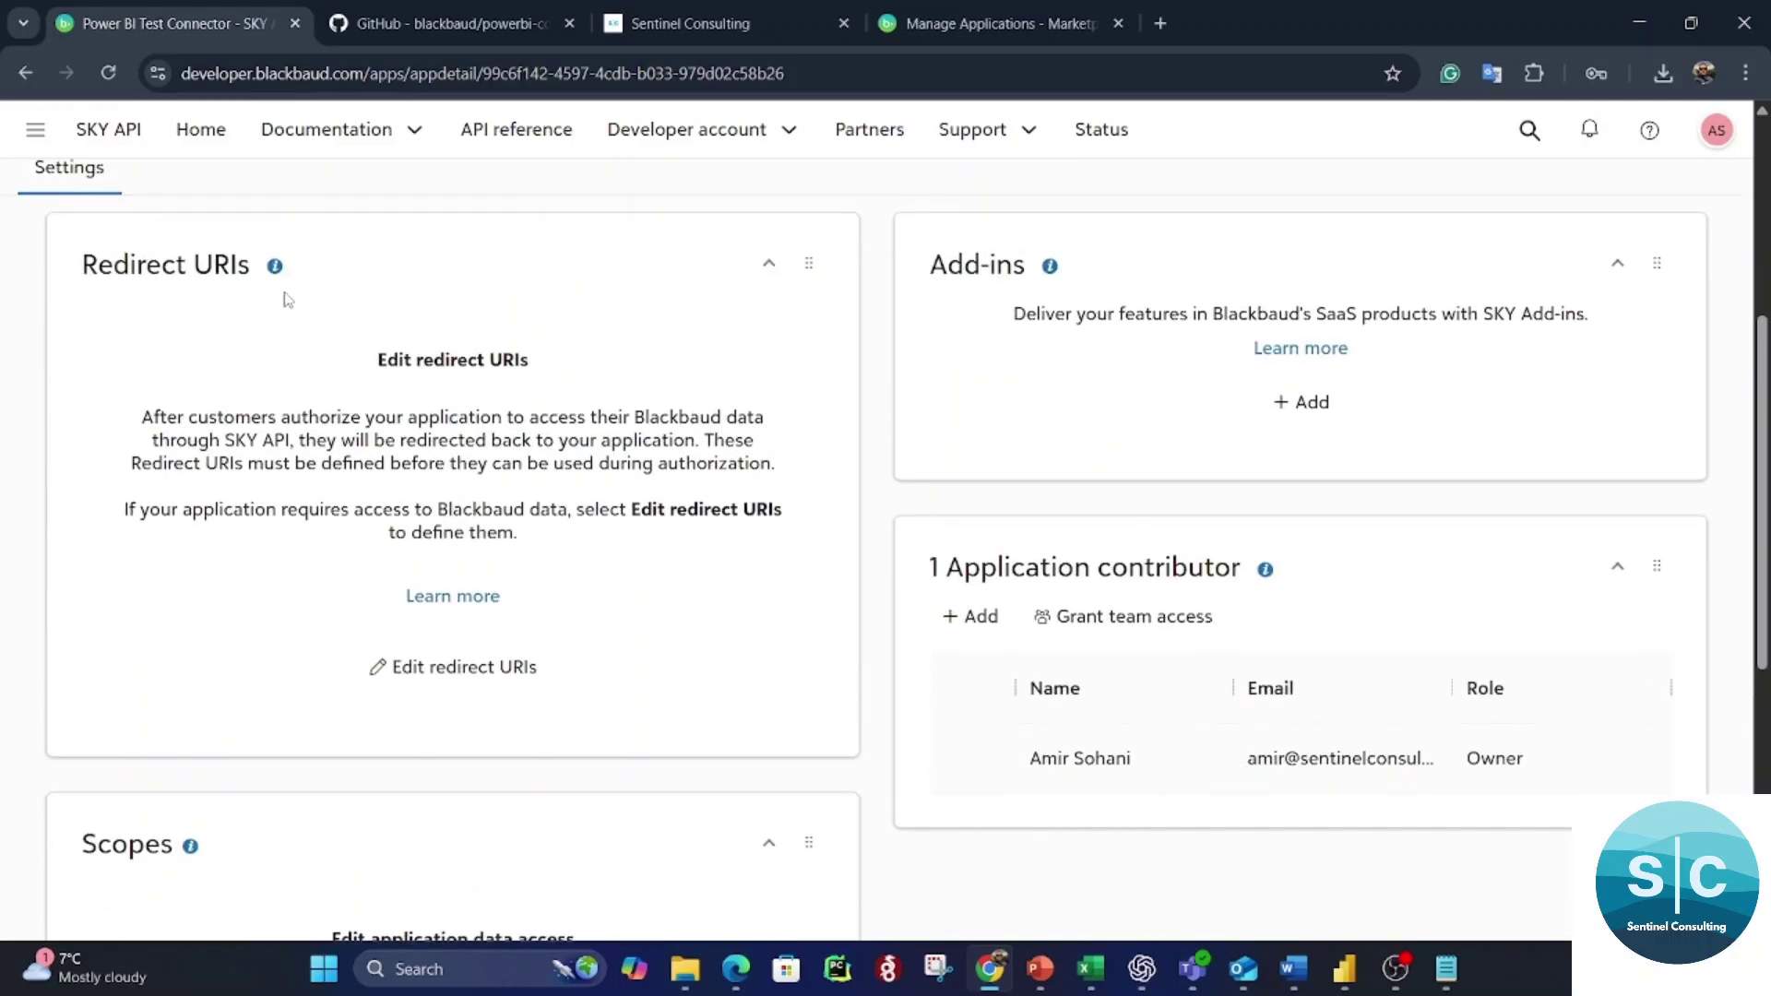
left_click(419, 671)
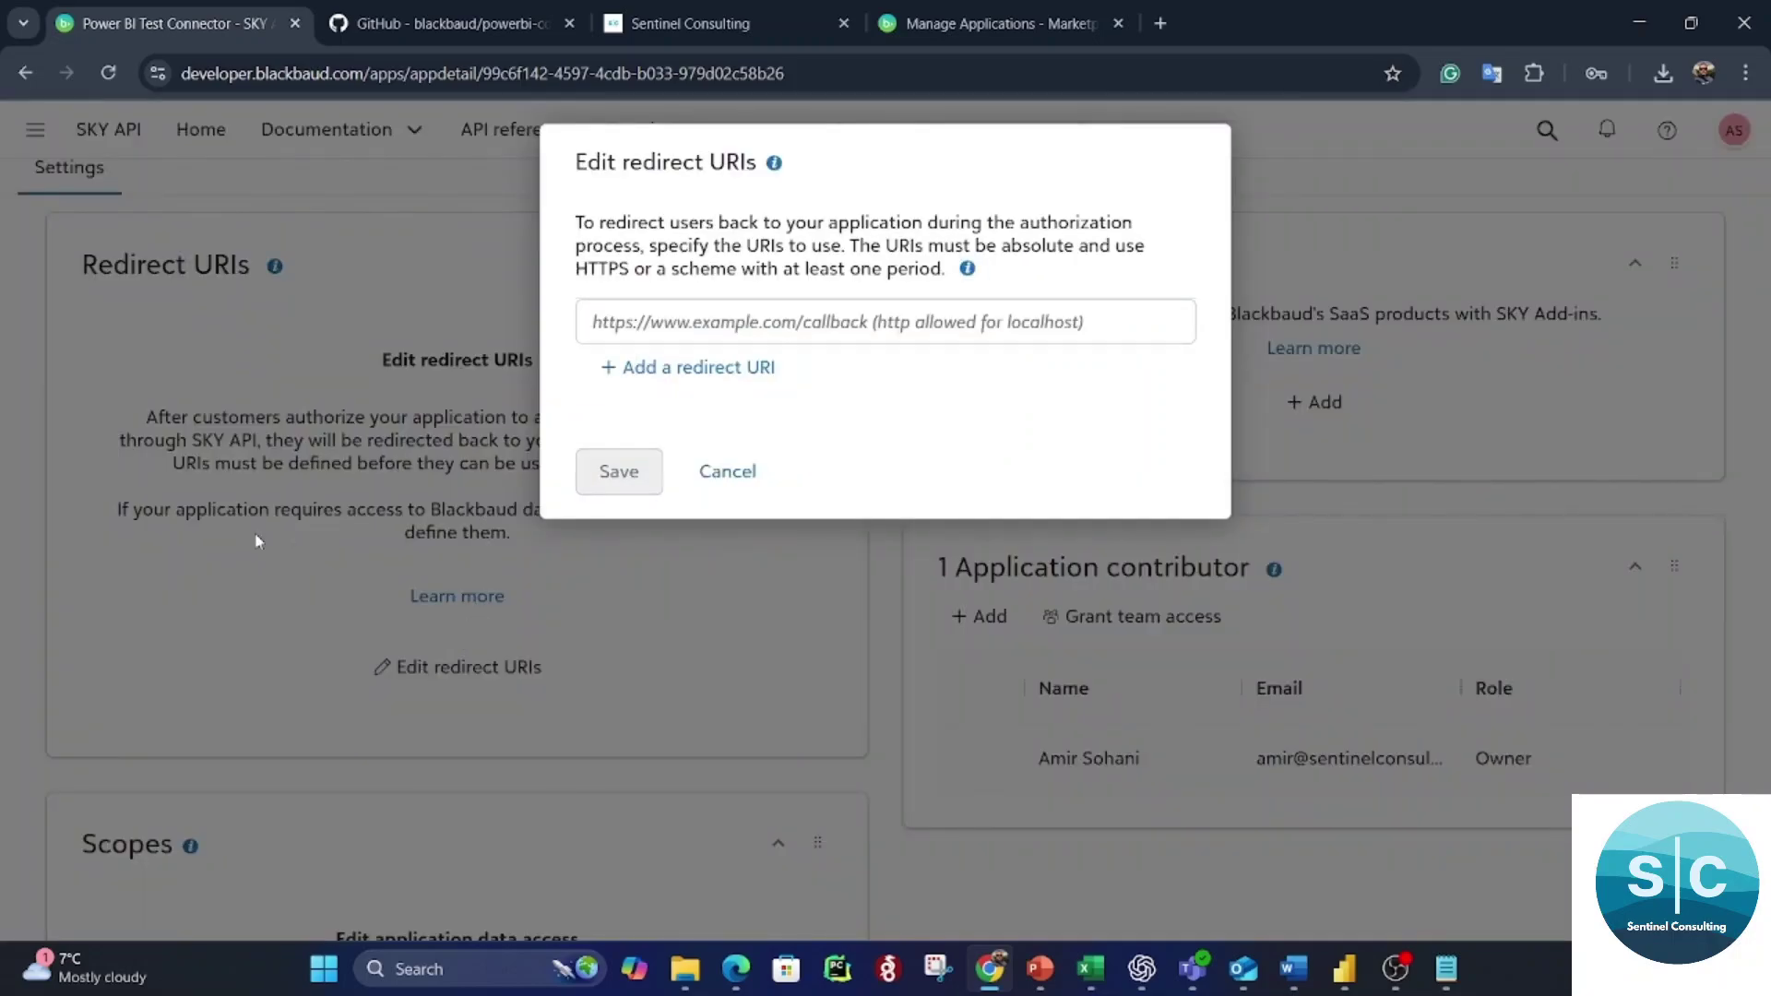
key("alt+Tab")
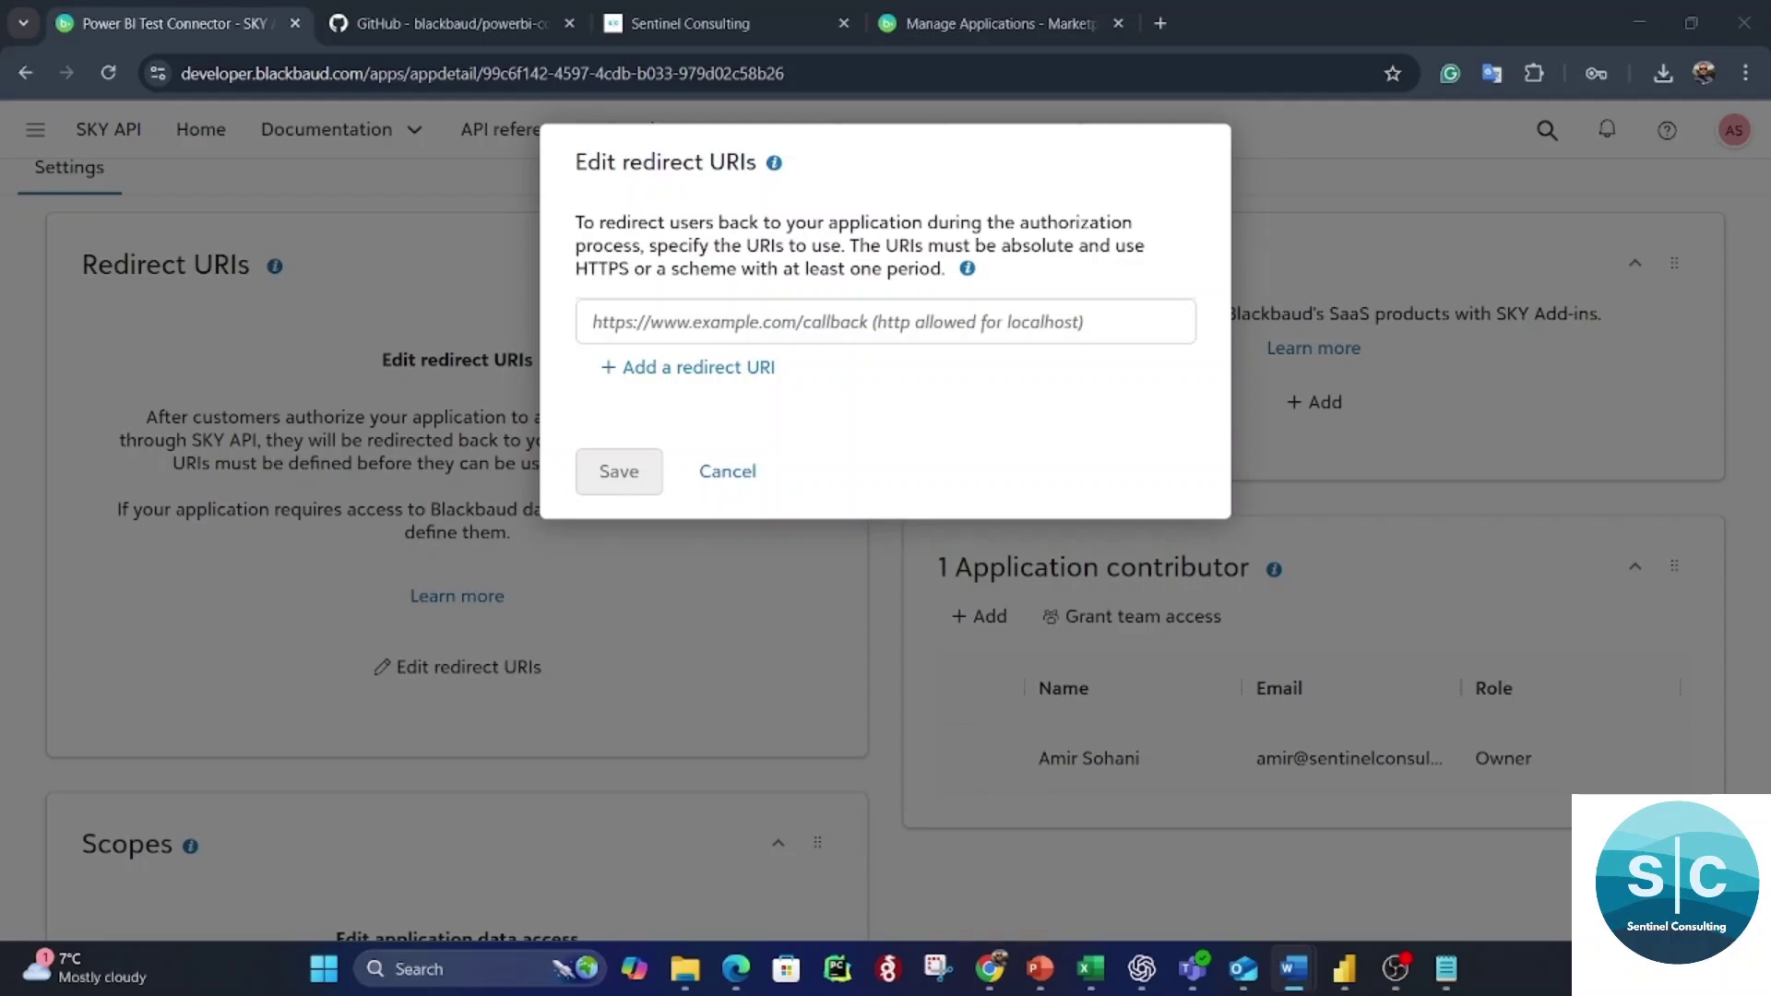
left_click(986, 325)
type("https://oauth.powerbi.com/views/oauthredirect.html")
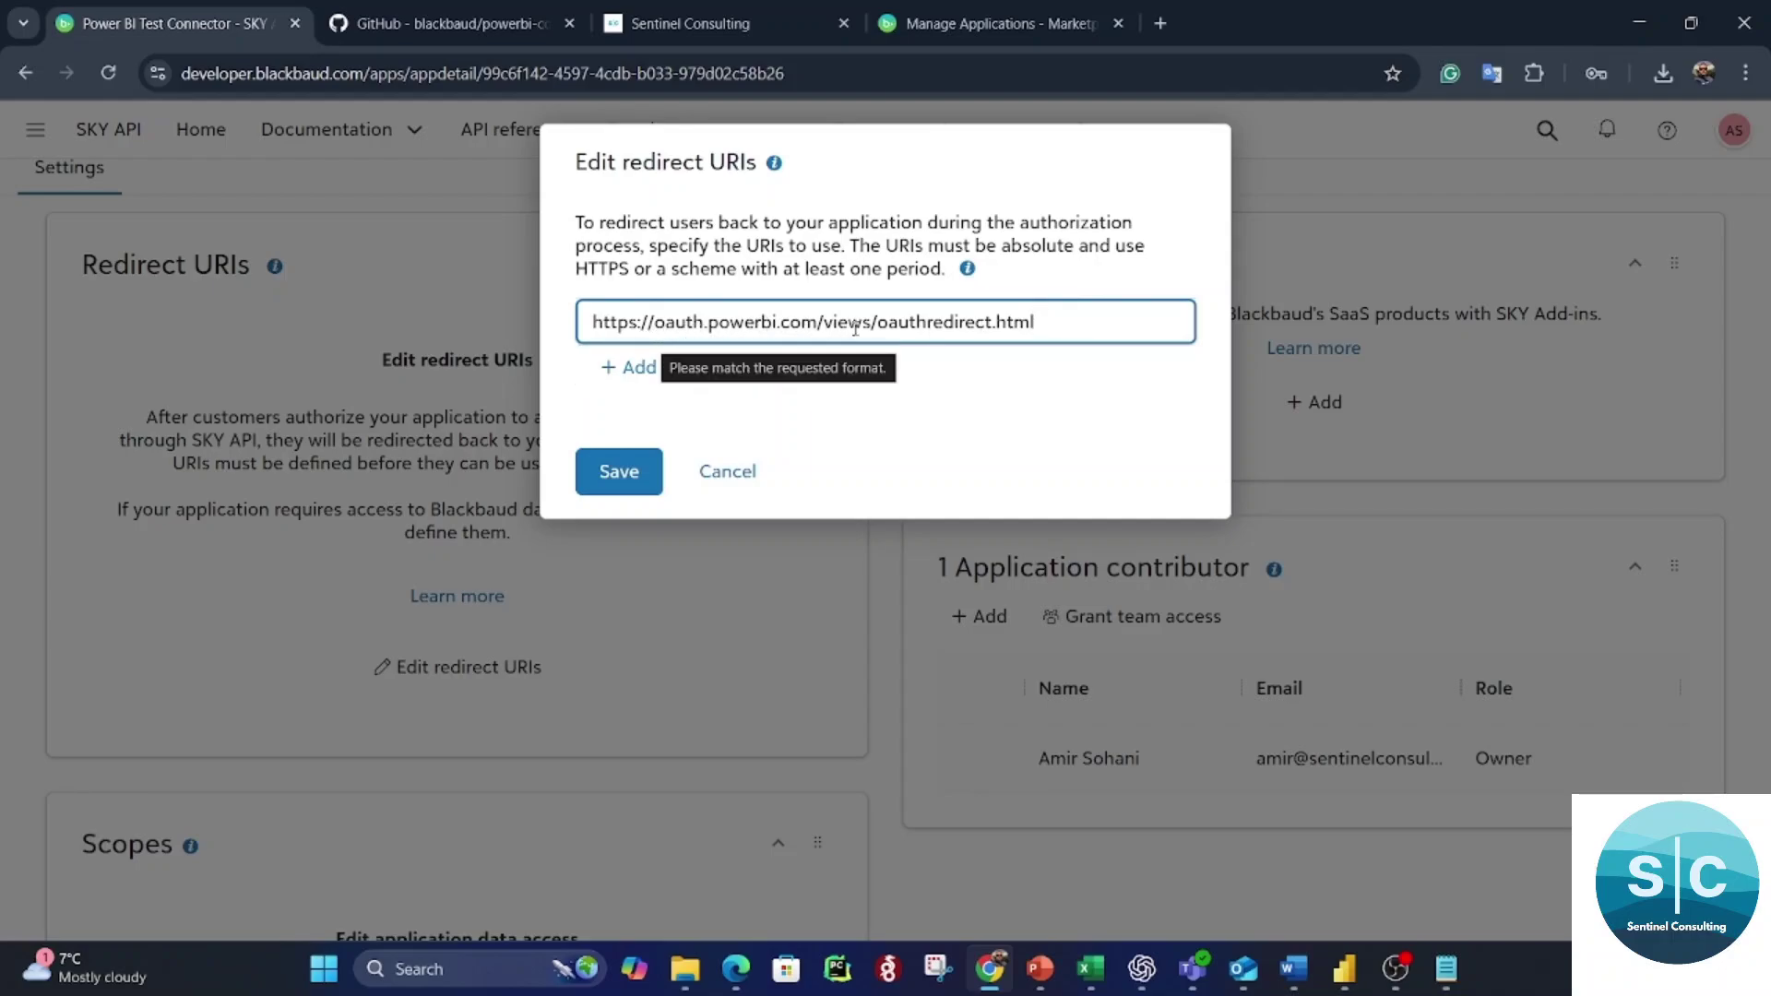
double_click(1038, 329)
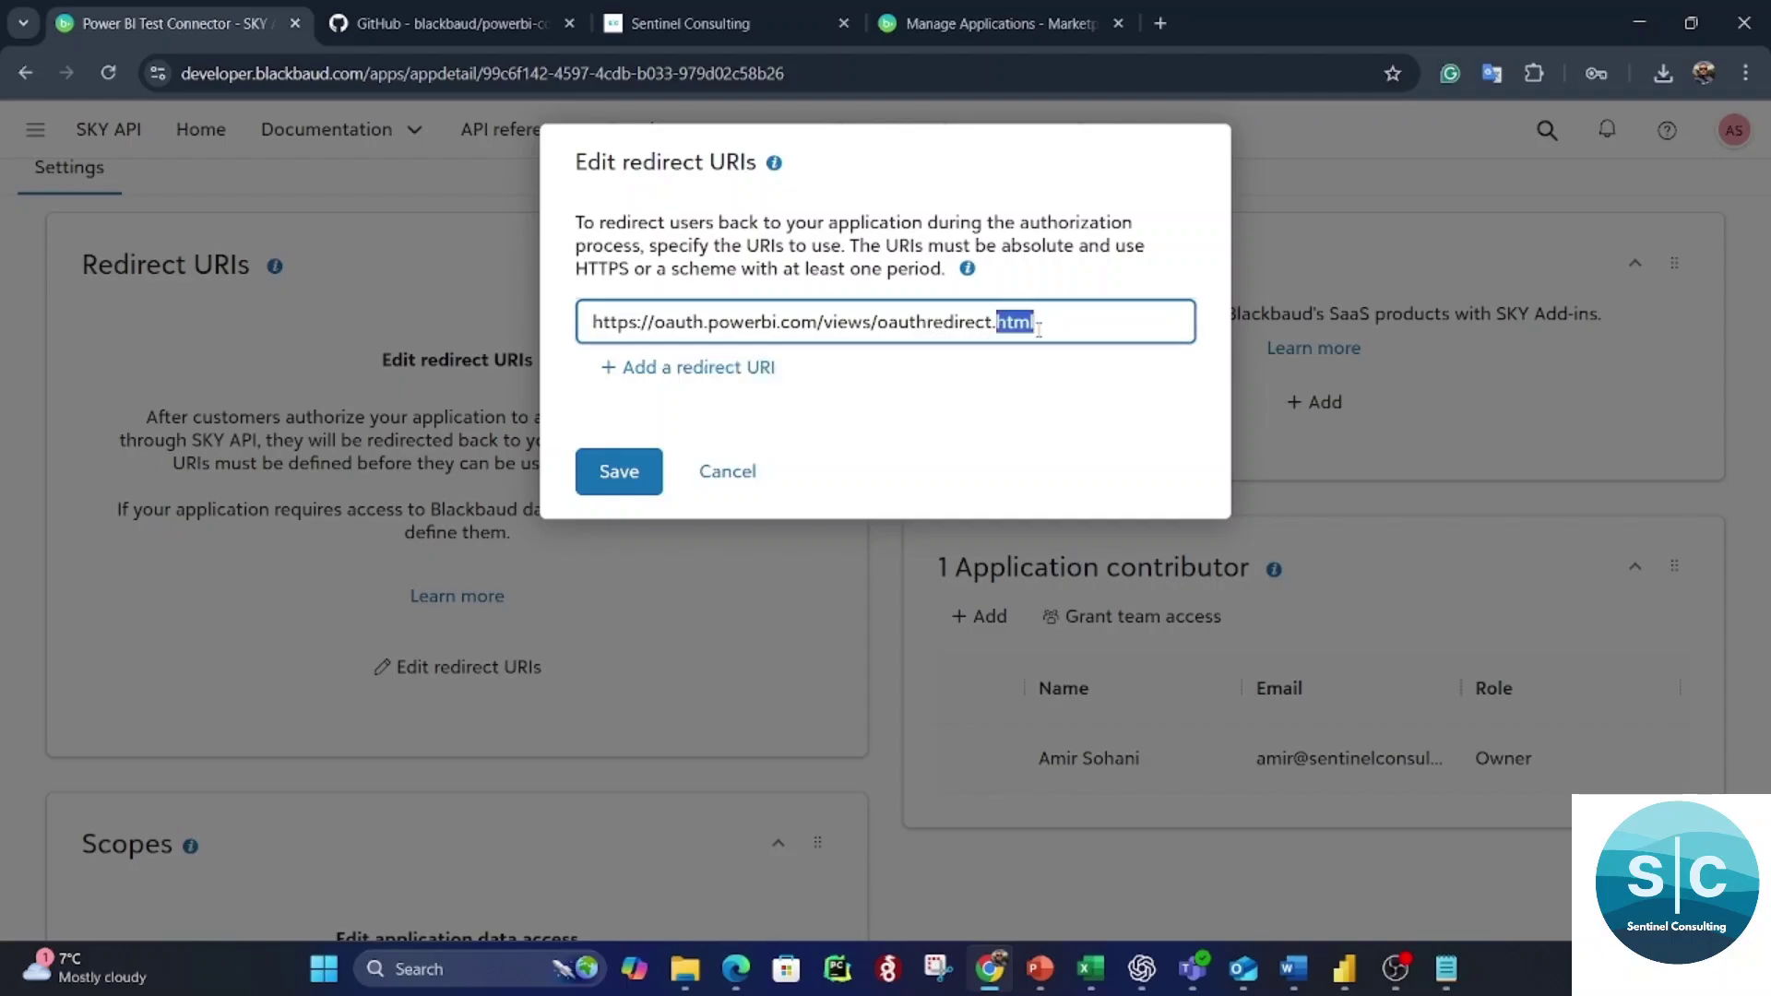
key("ctrl+a")
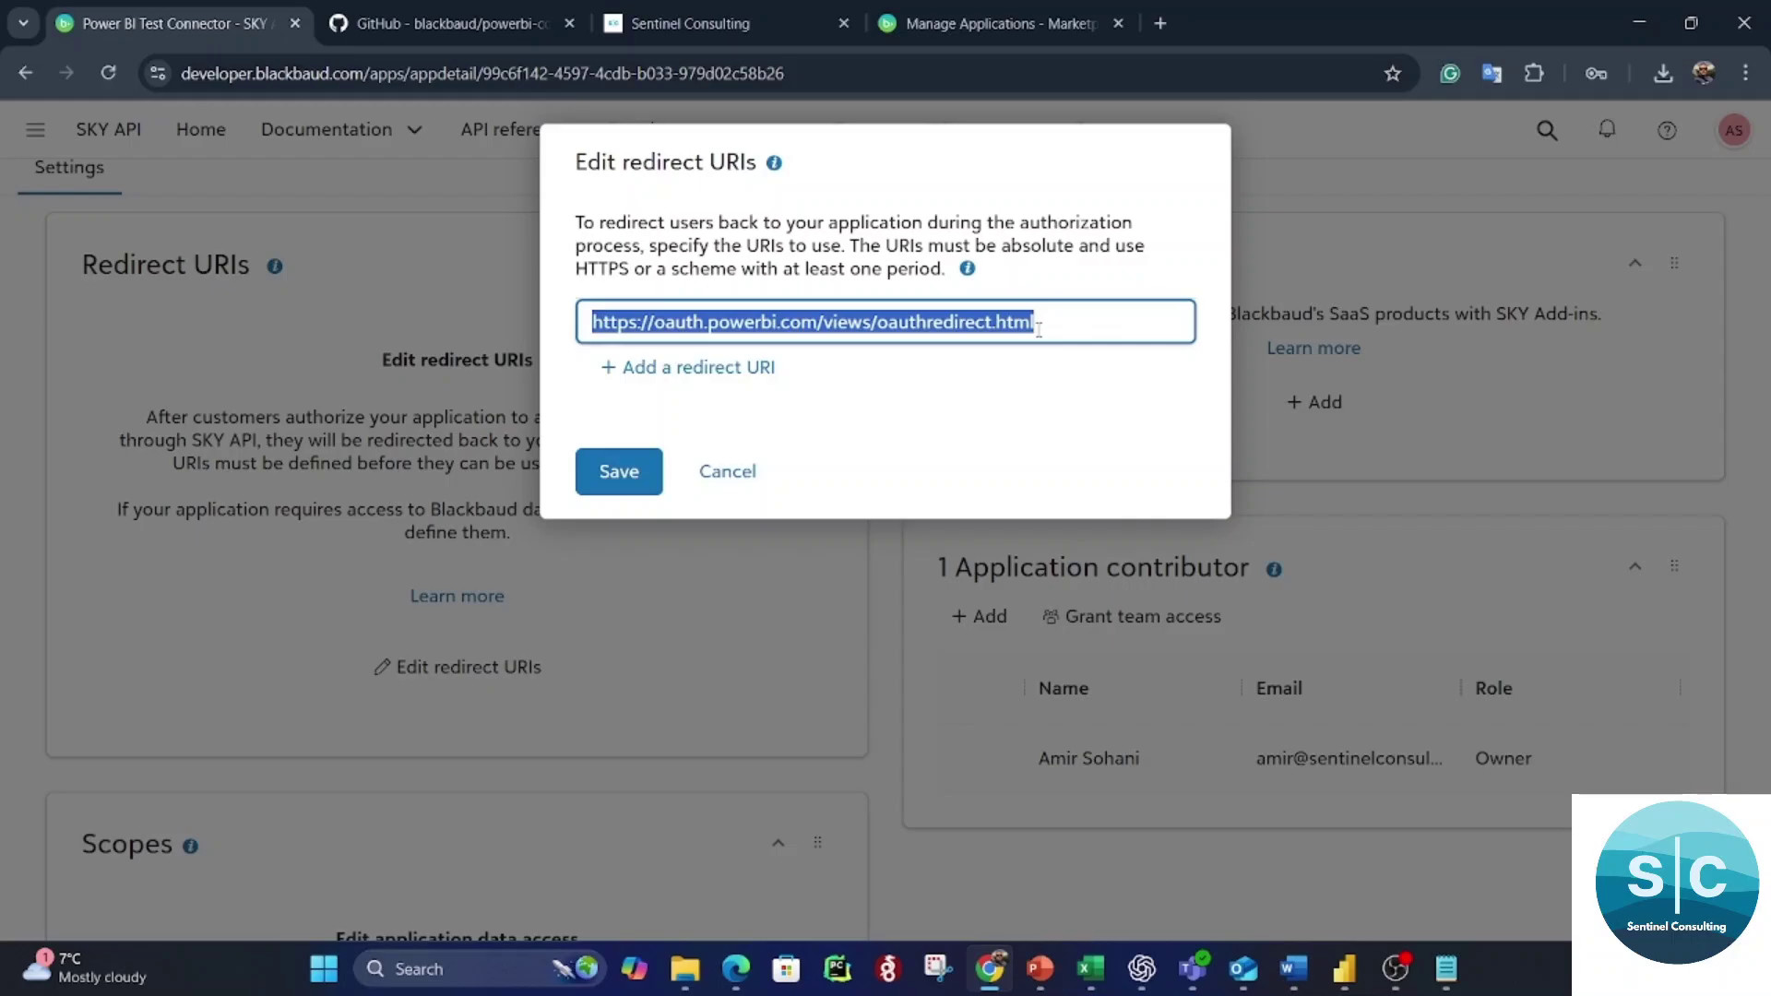
left_click(619, 471)
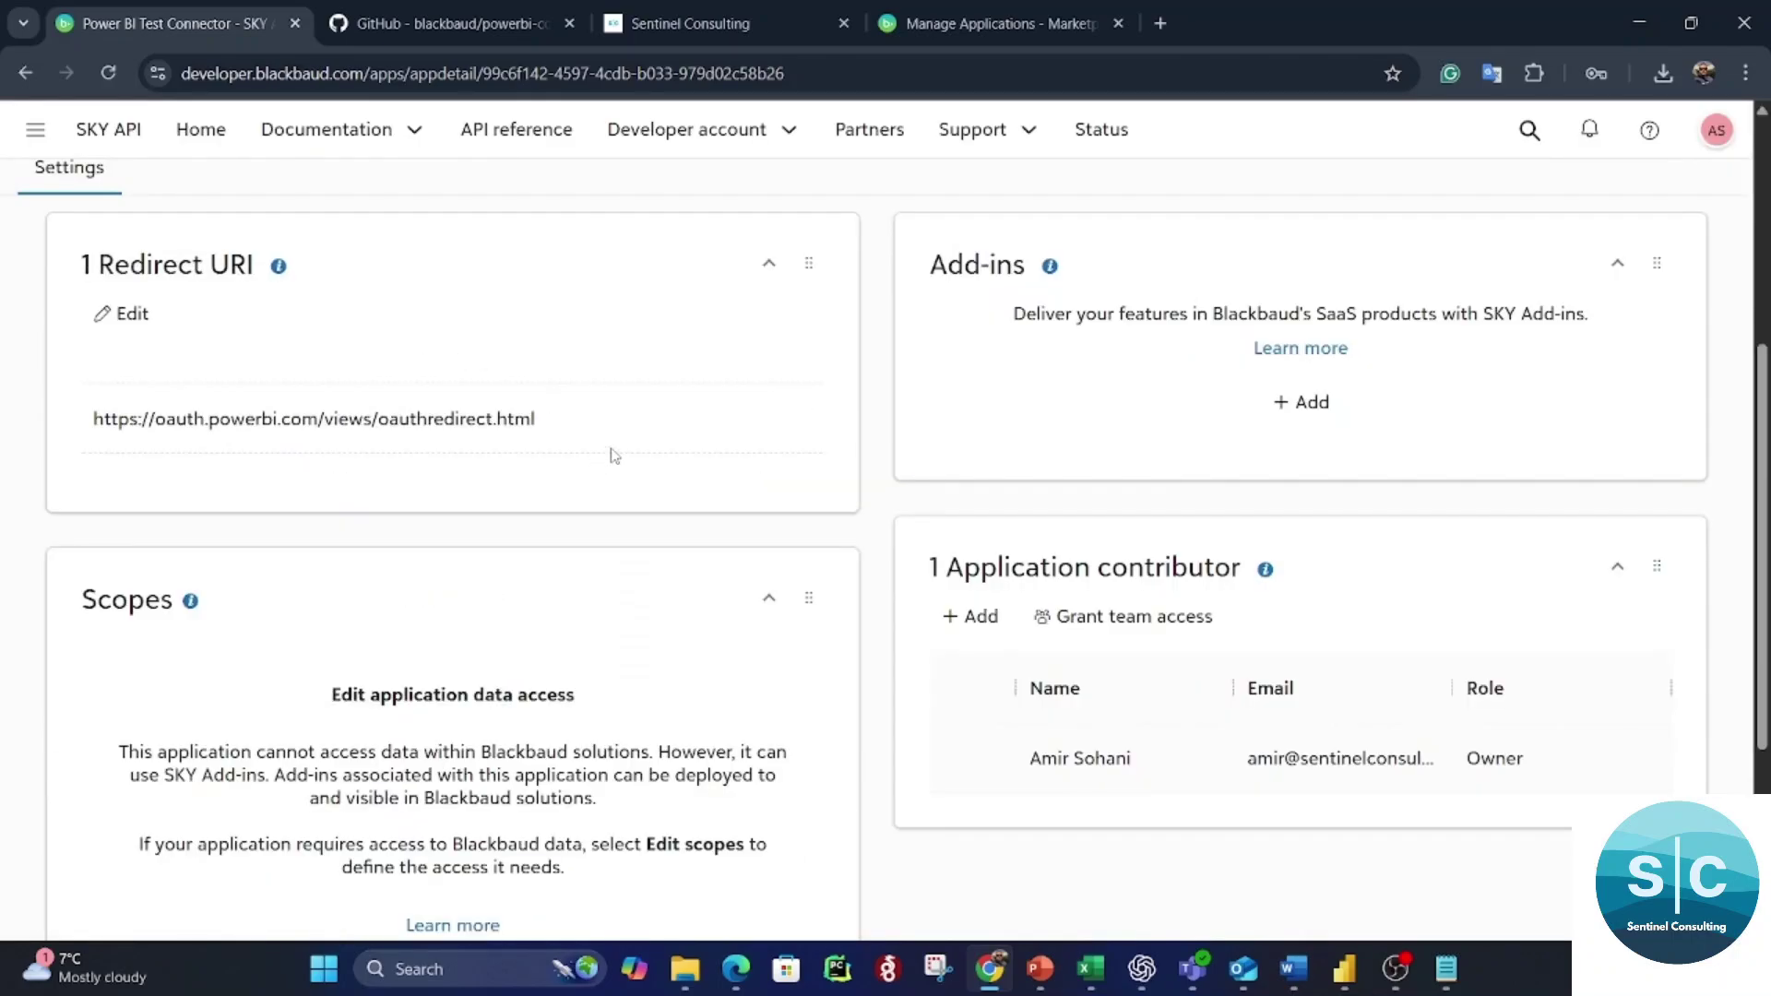
scroll(615, 456, "down", 3)
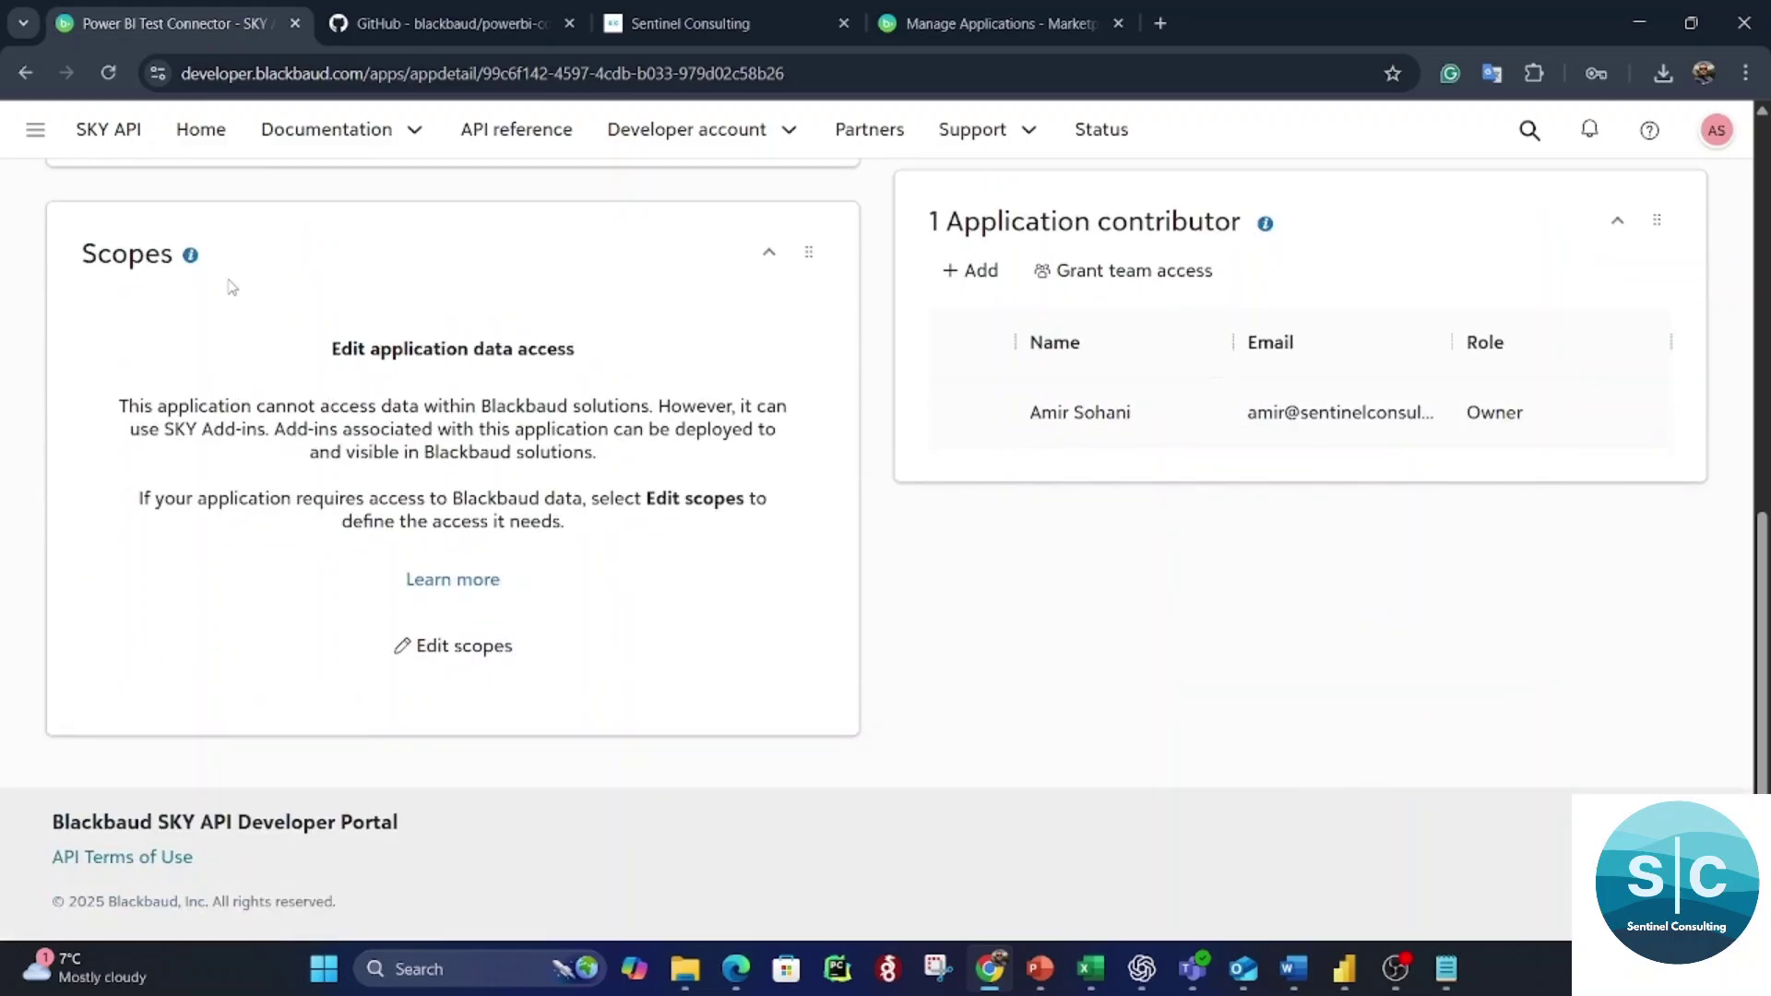
Save the app's scopes as Limited data access with Raiser's Edge NXT Read
left_click(446, 644)
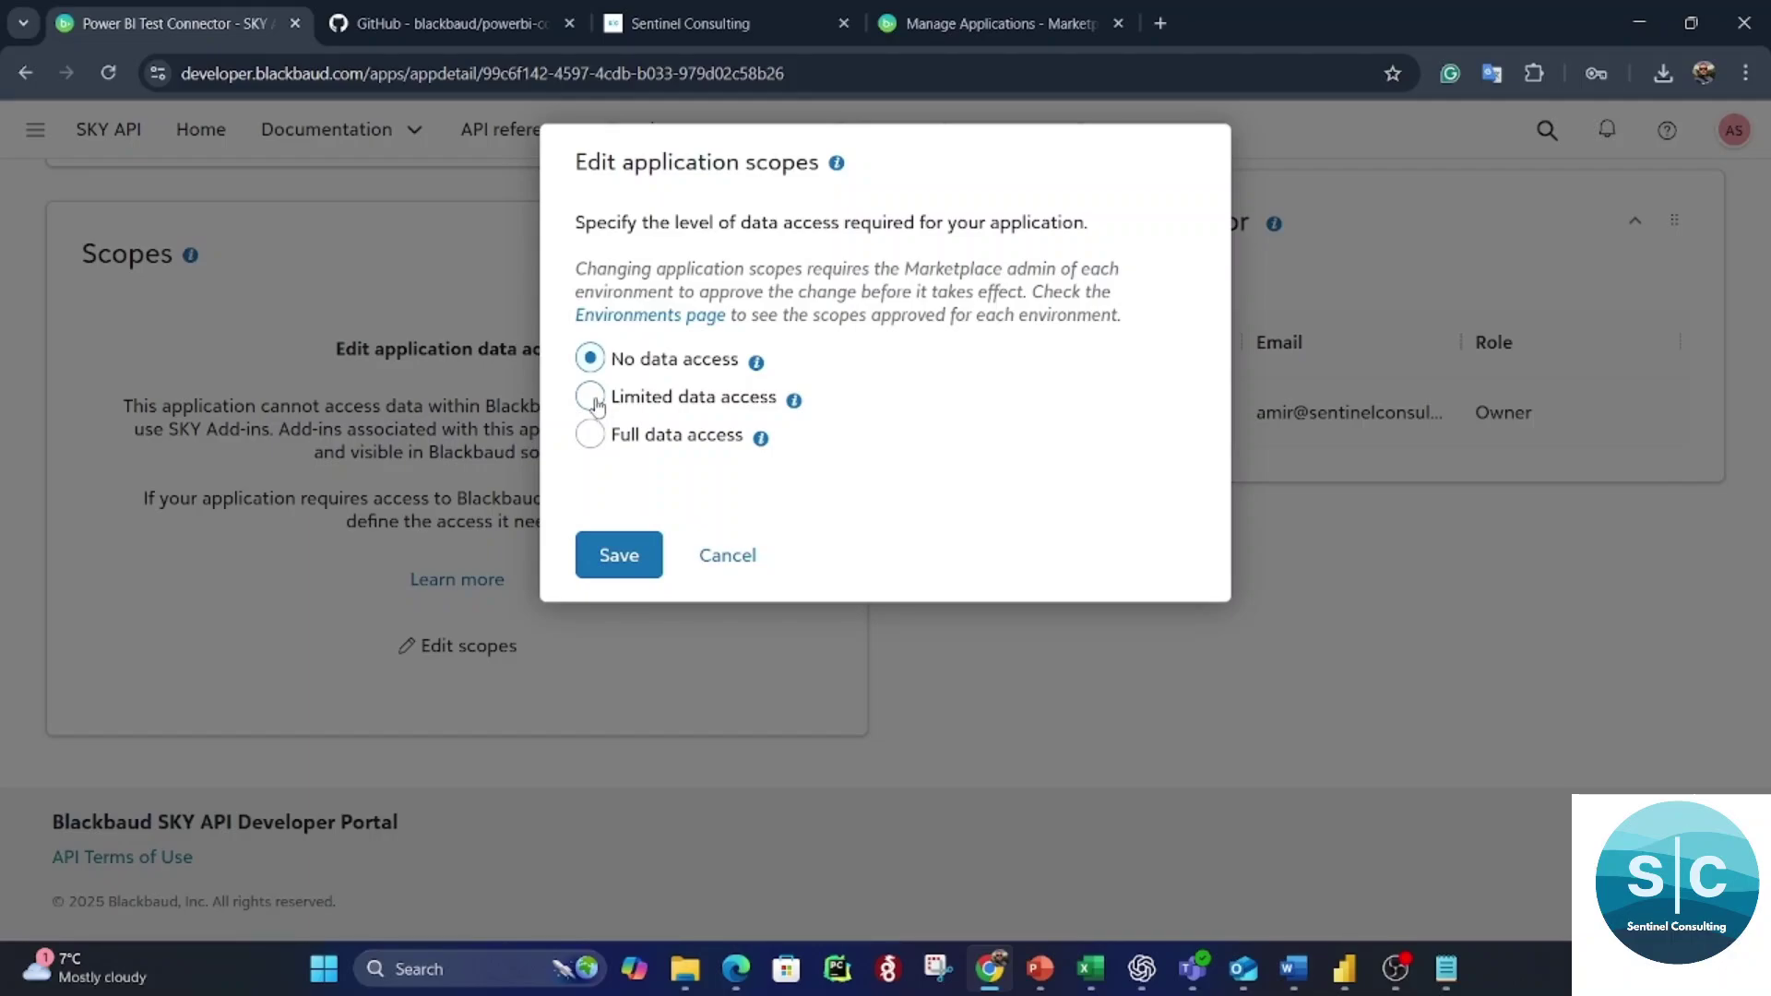
left_click(594, 404)
scroll(899, 410, "down", 1)
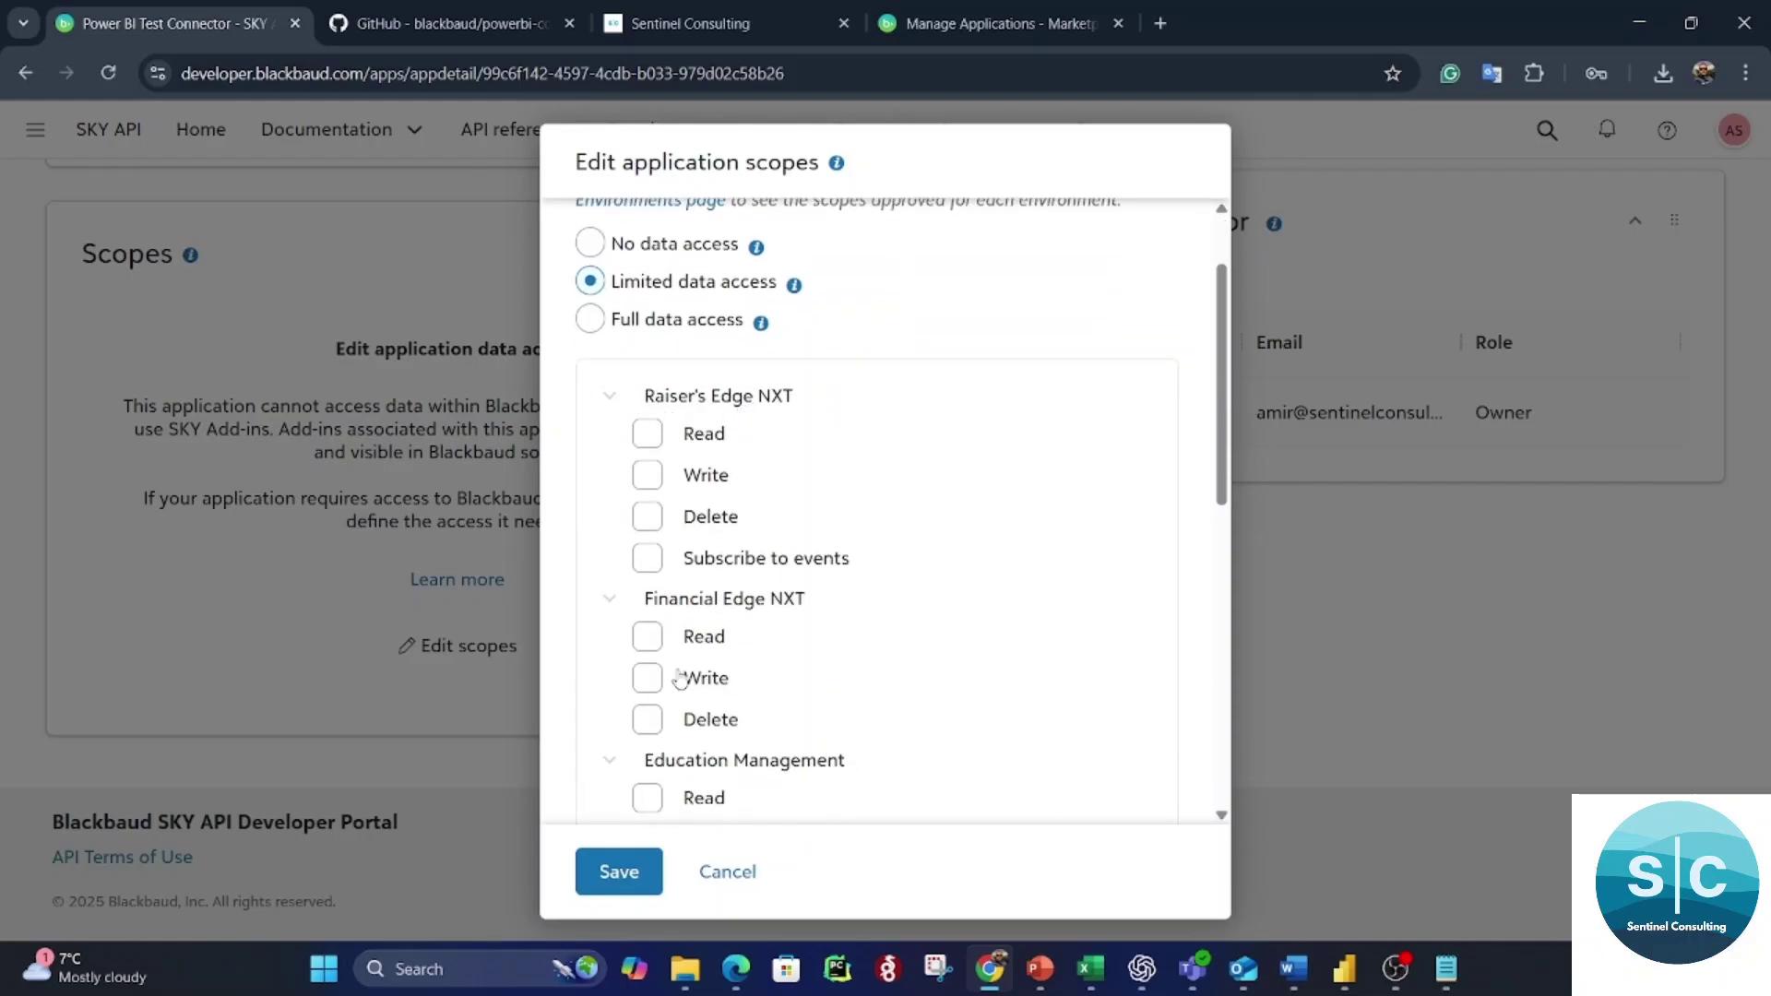
scroll(733, 613, "down", 4)
scroll(875, 521, "up", 5)
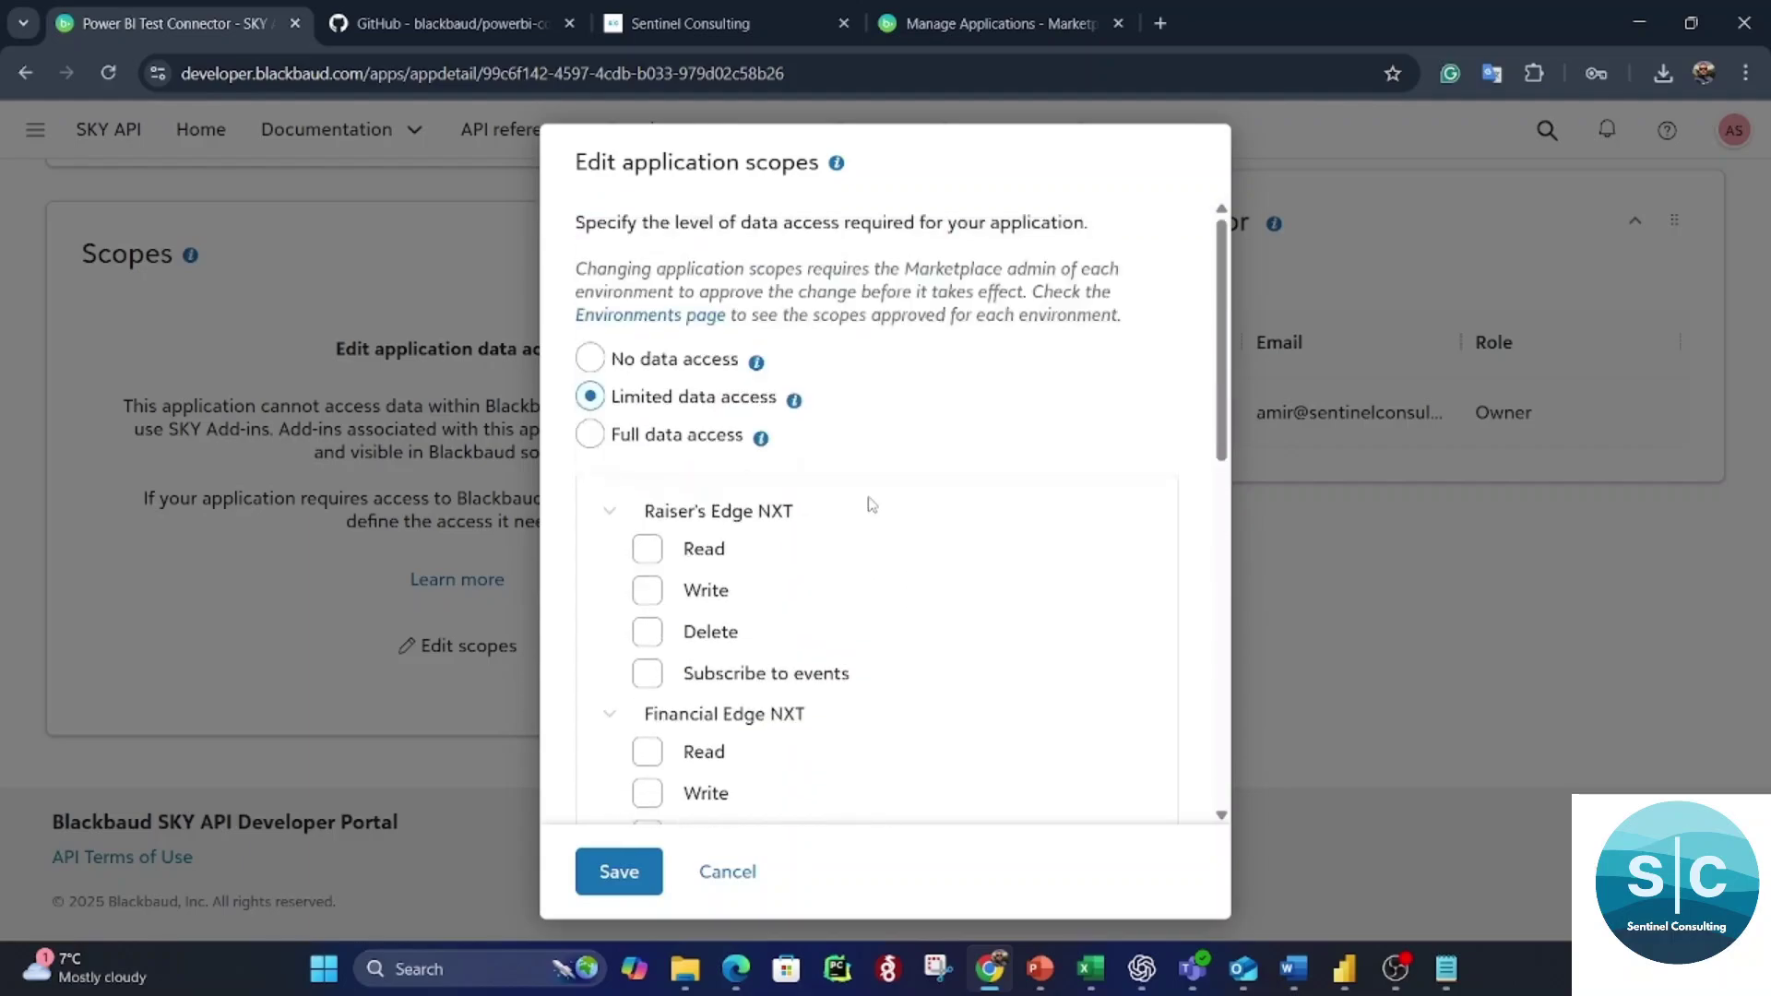
left_click(649, 550)
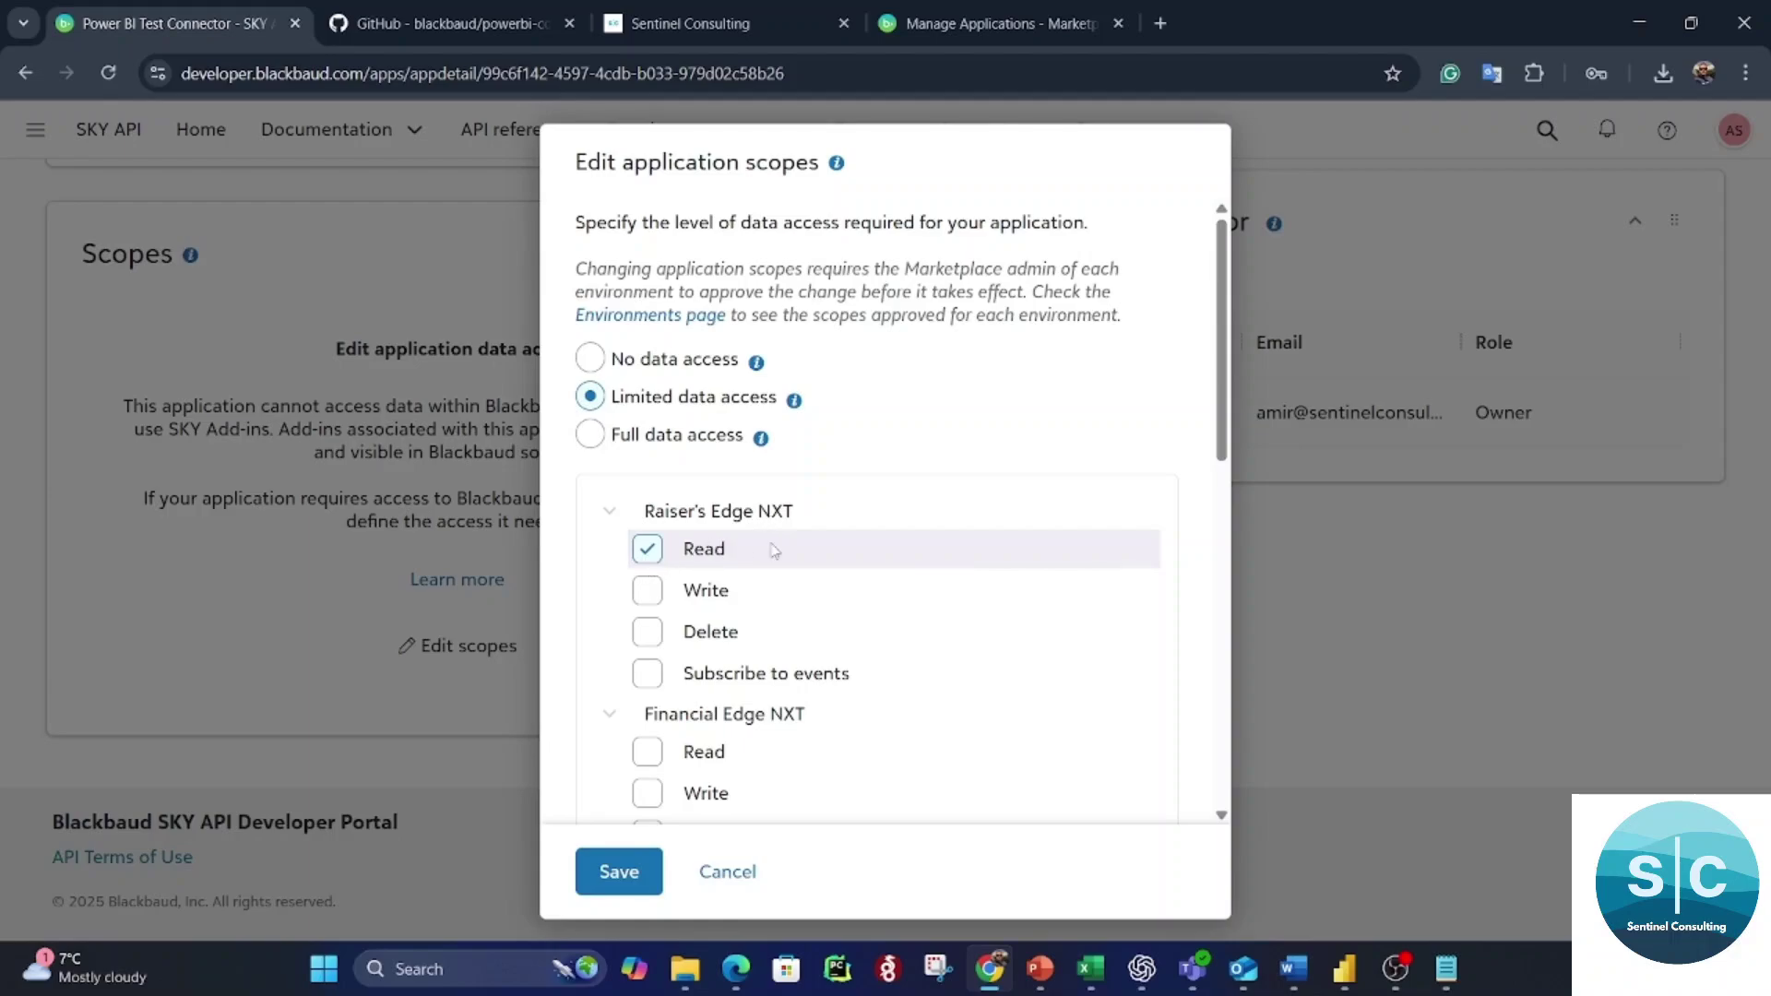
left_click(620, 872)
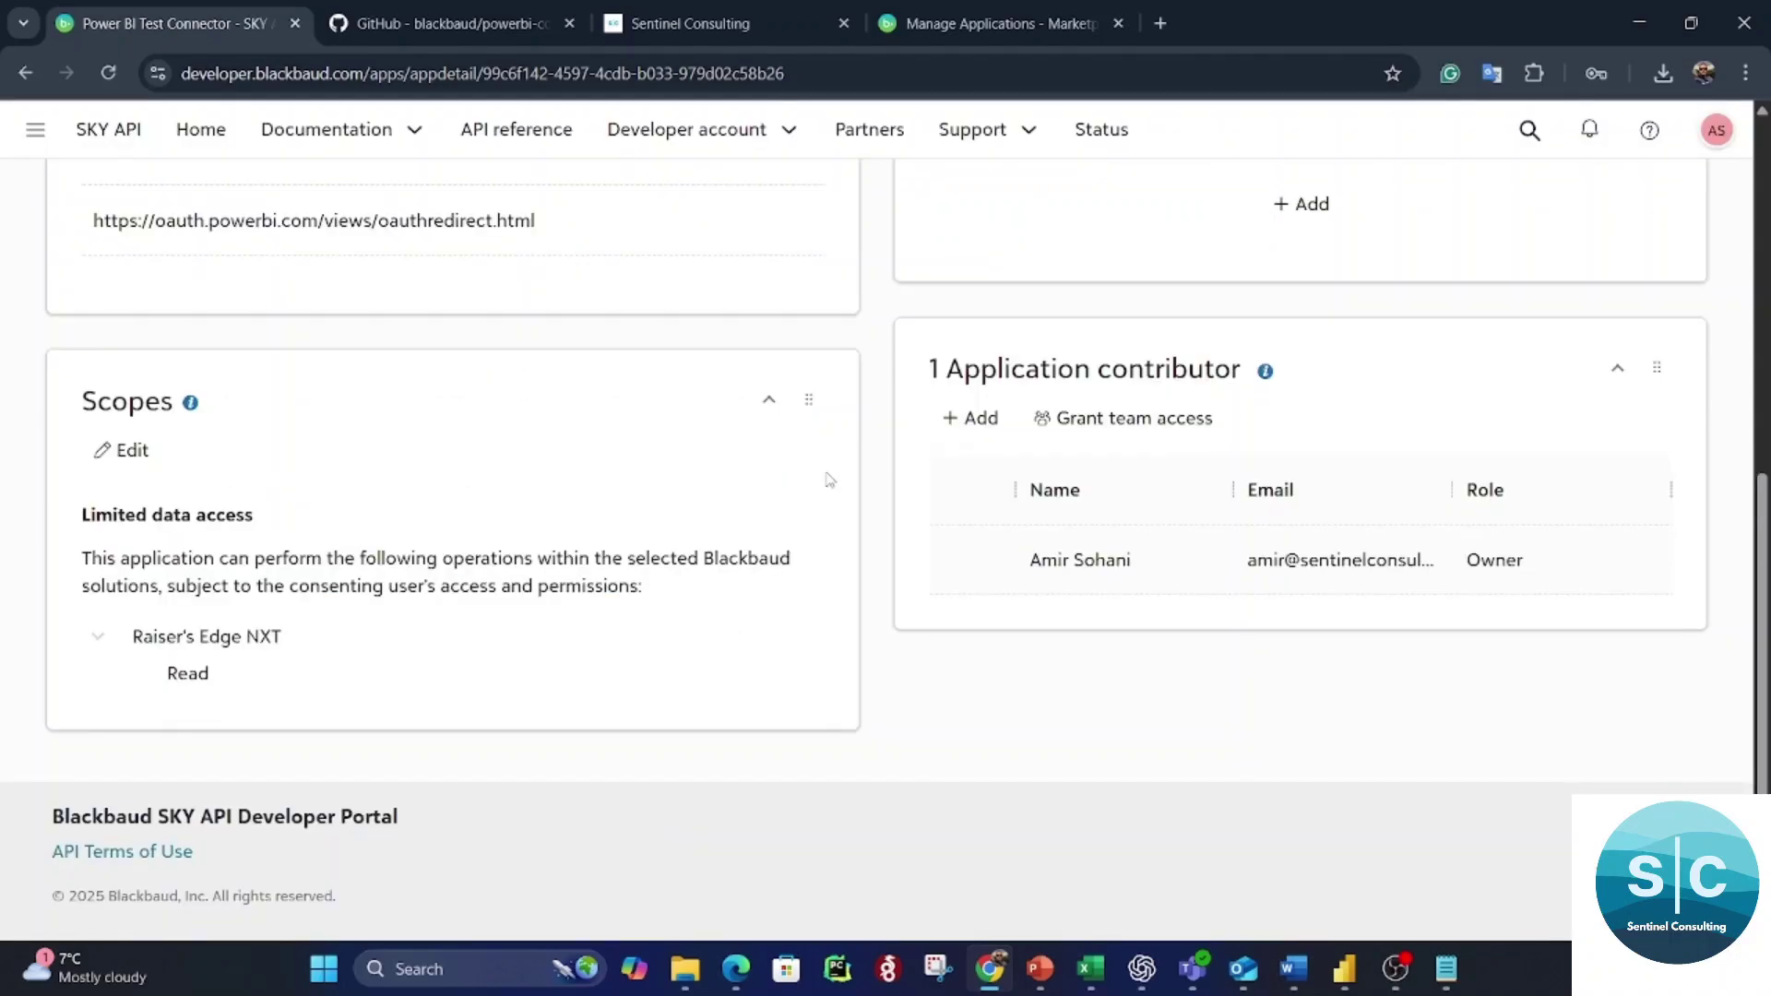
scroll(613, 334, "up", 7)
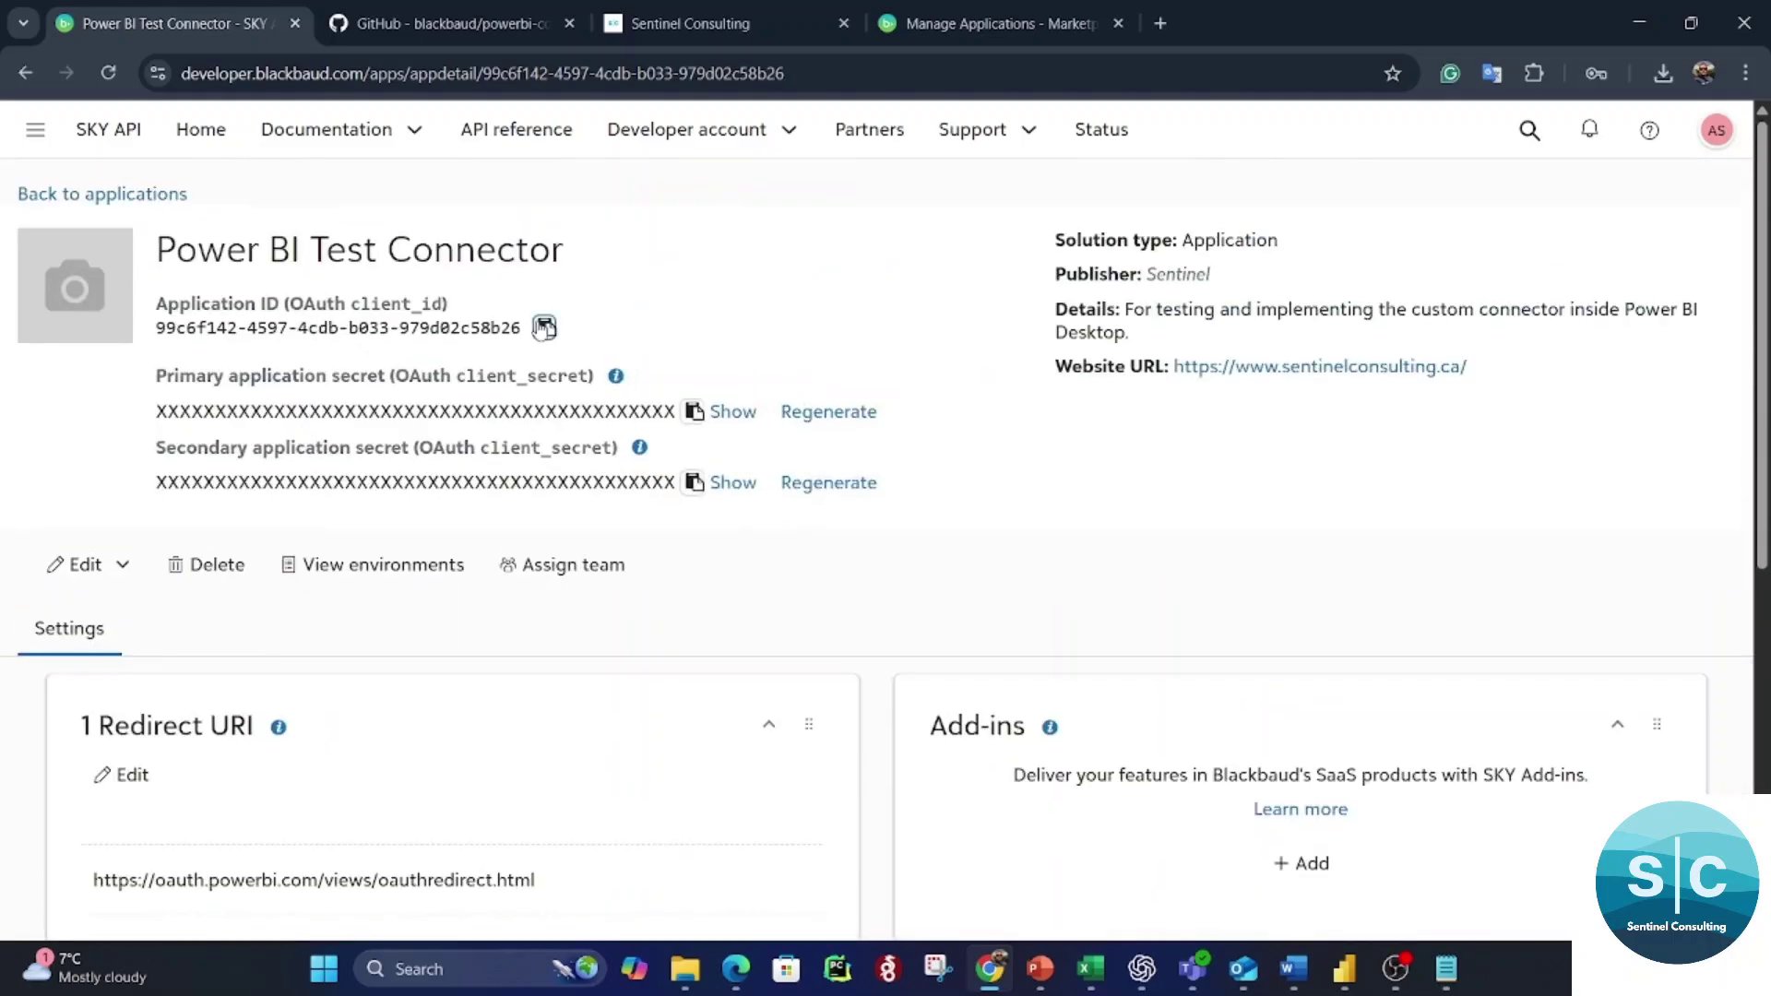
Paste the copied Application ID into Marketplace's Connect app dialog and acknowledge the updates notice
left_click(545, 327)
left_click(998, 11)
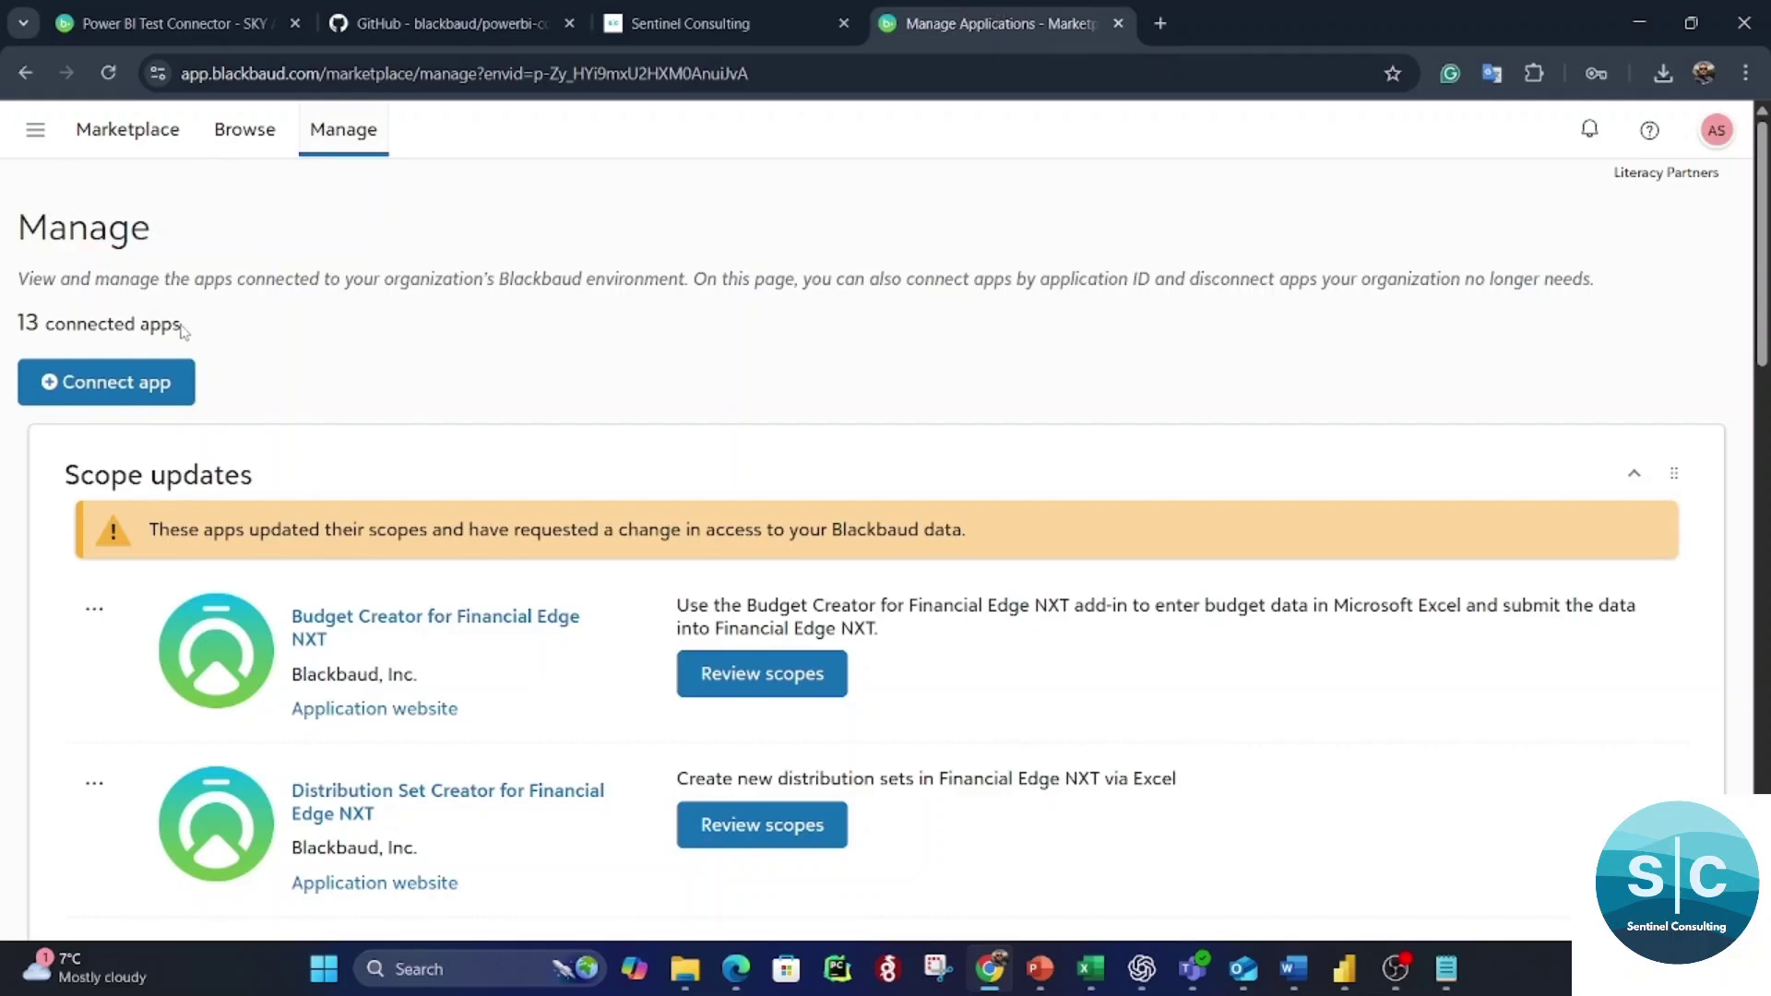
left_click(124, 395)
key("ctrl+v")
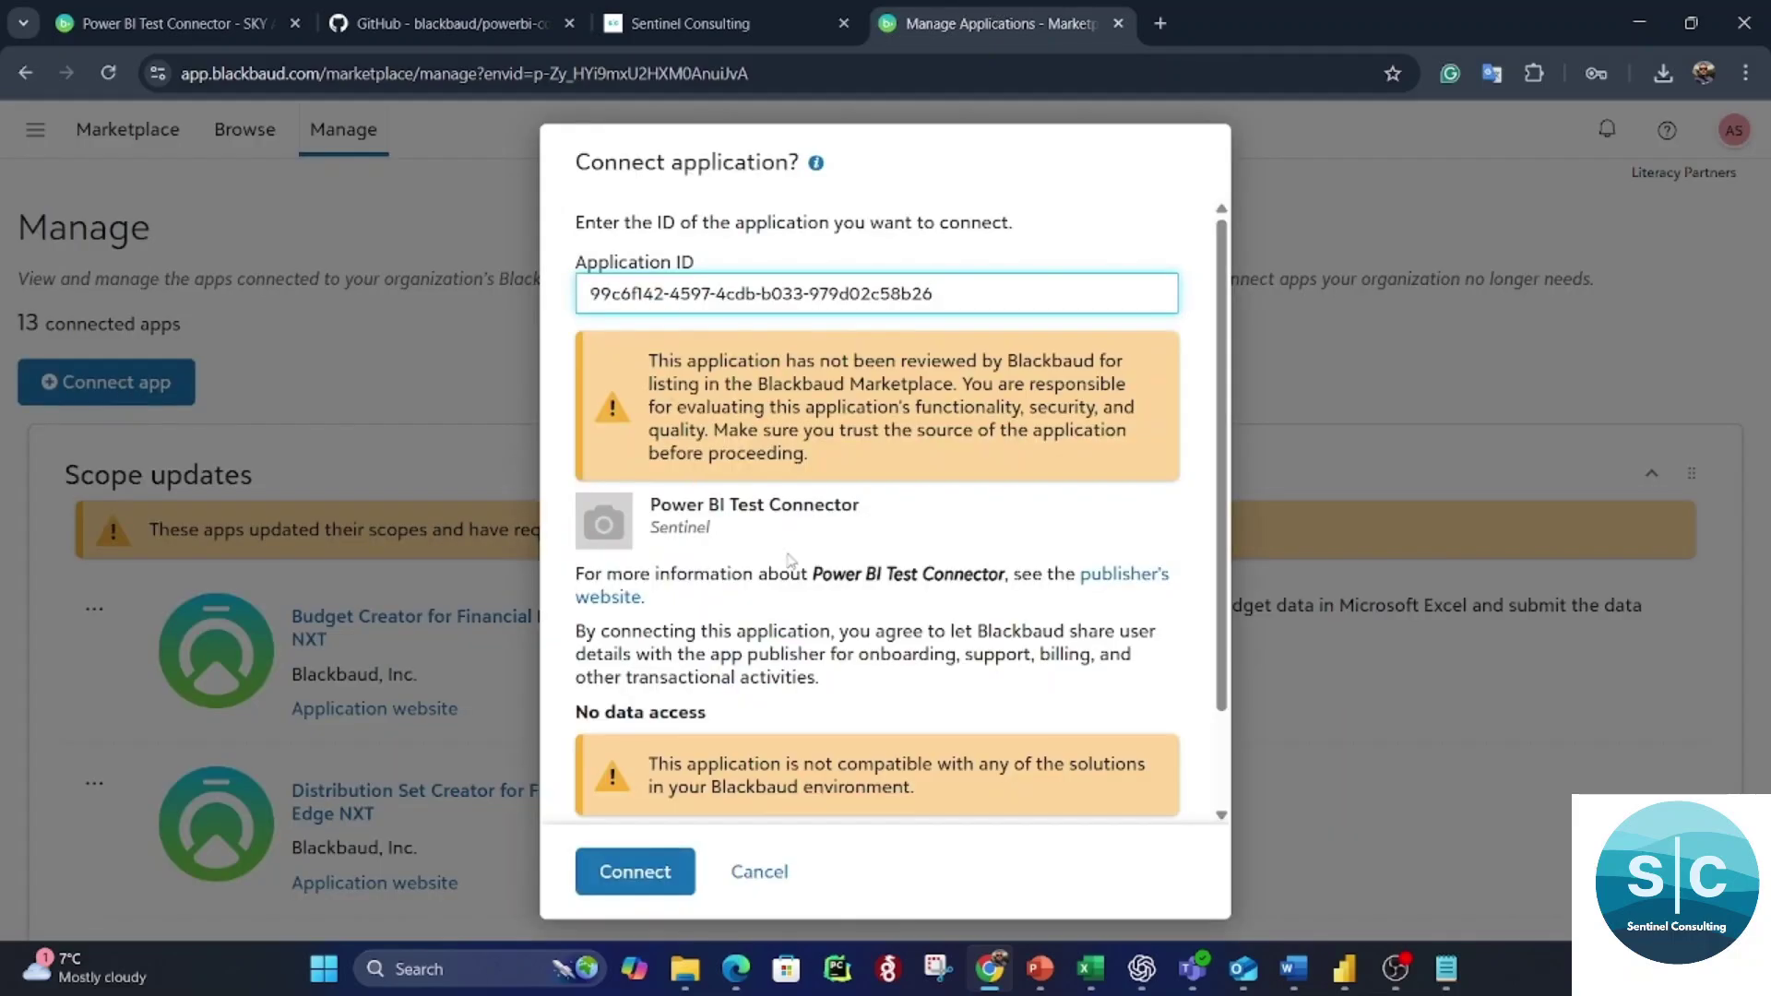
scroll(785, 563, "down", 2)
left_click(666, 870)
left_click(613, 312)
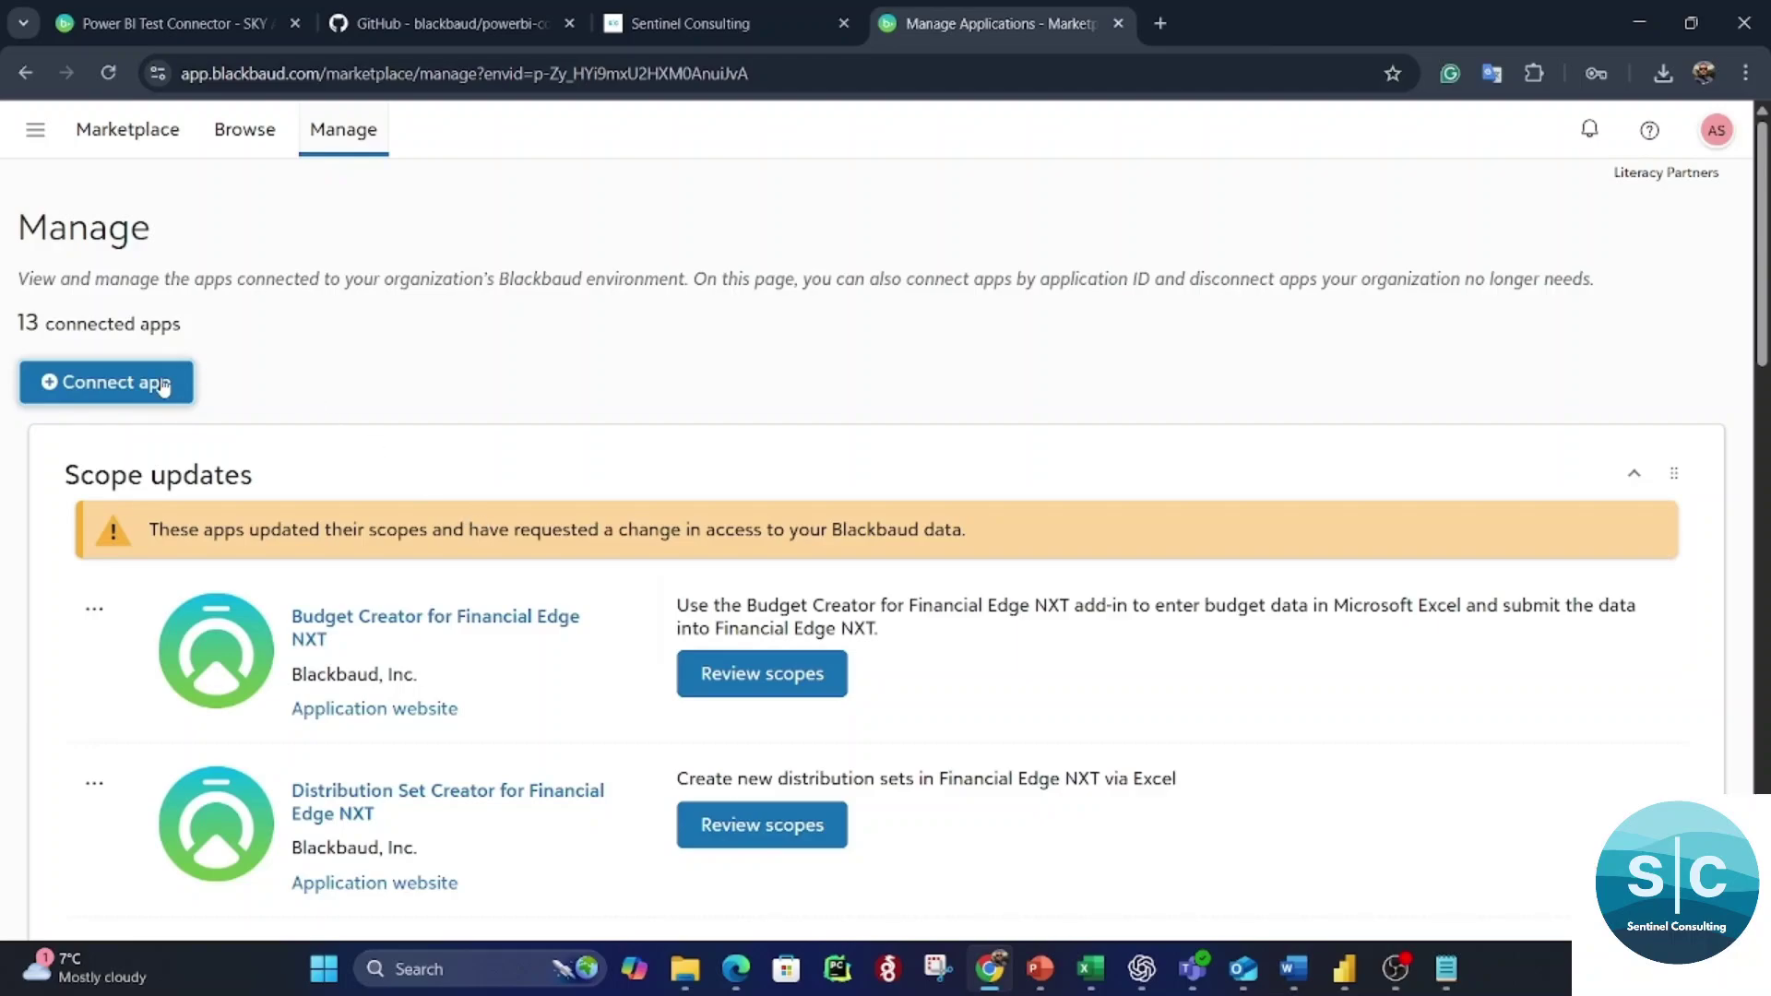
Re-paste the ID, review Limited data access with Raiser's Edge NXT Read, and connect
left_click(164, 386)
key("ctrl+v")
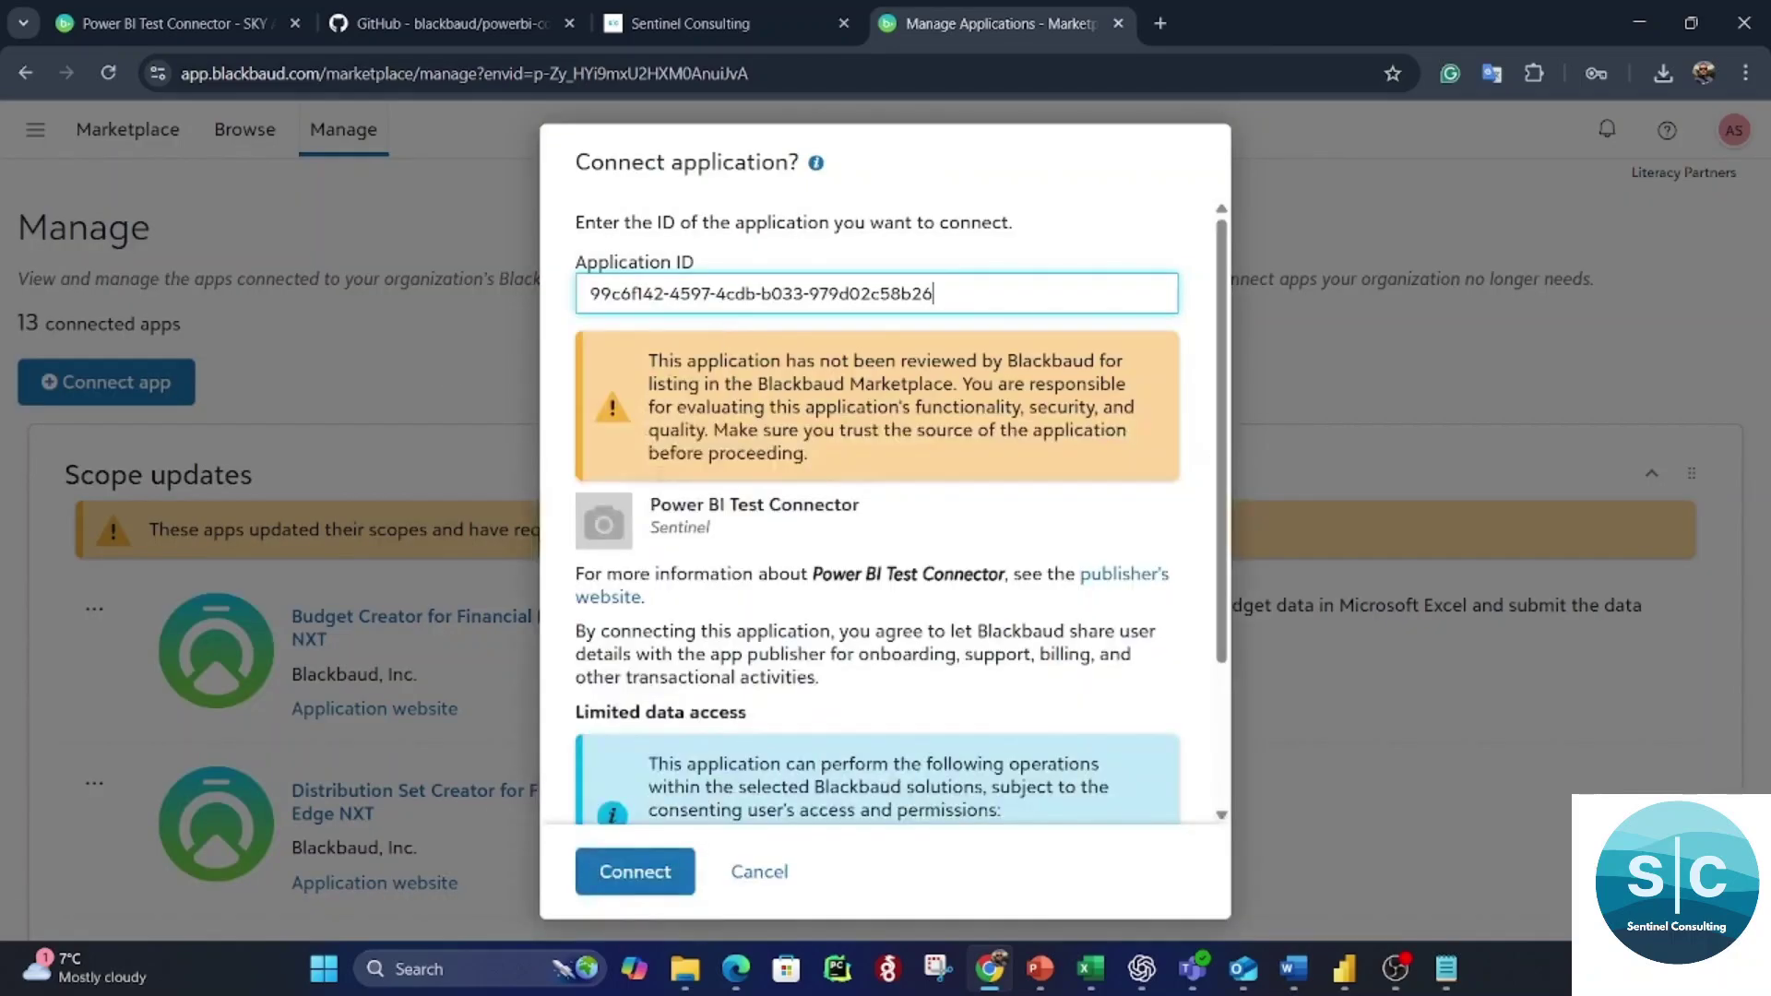
scroll(545, 546, "down", 3)
triple_click(616, 515)
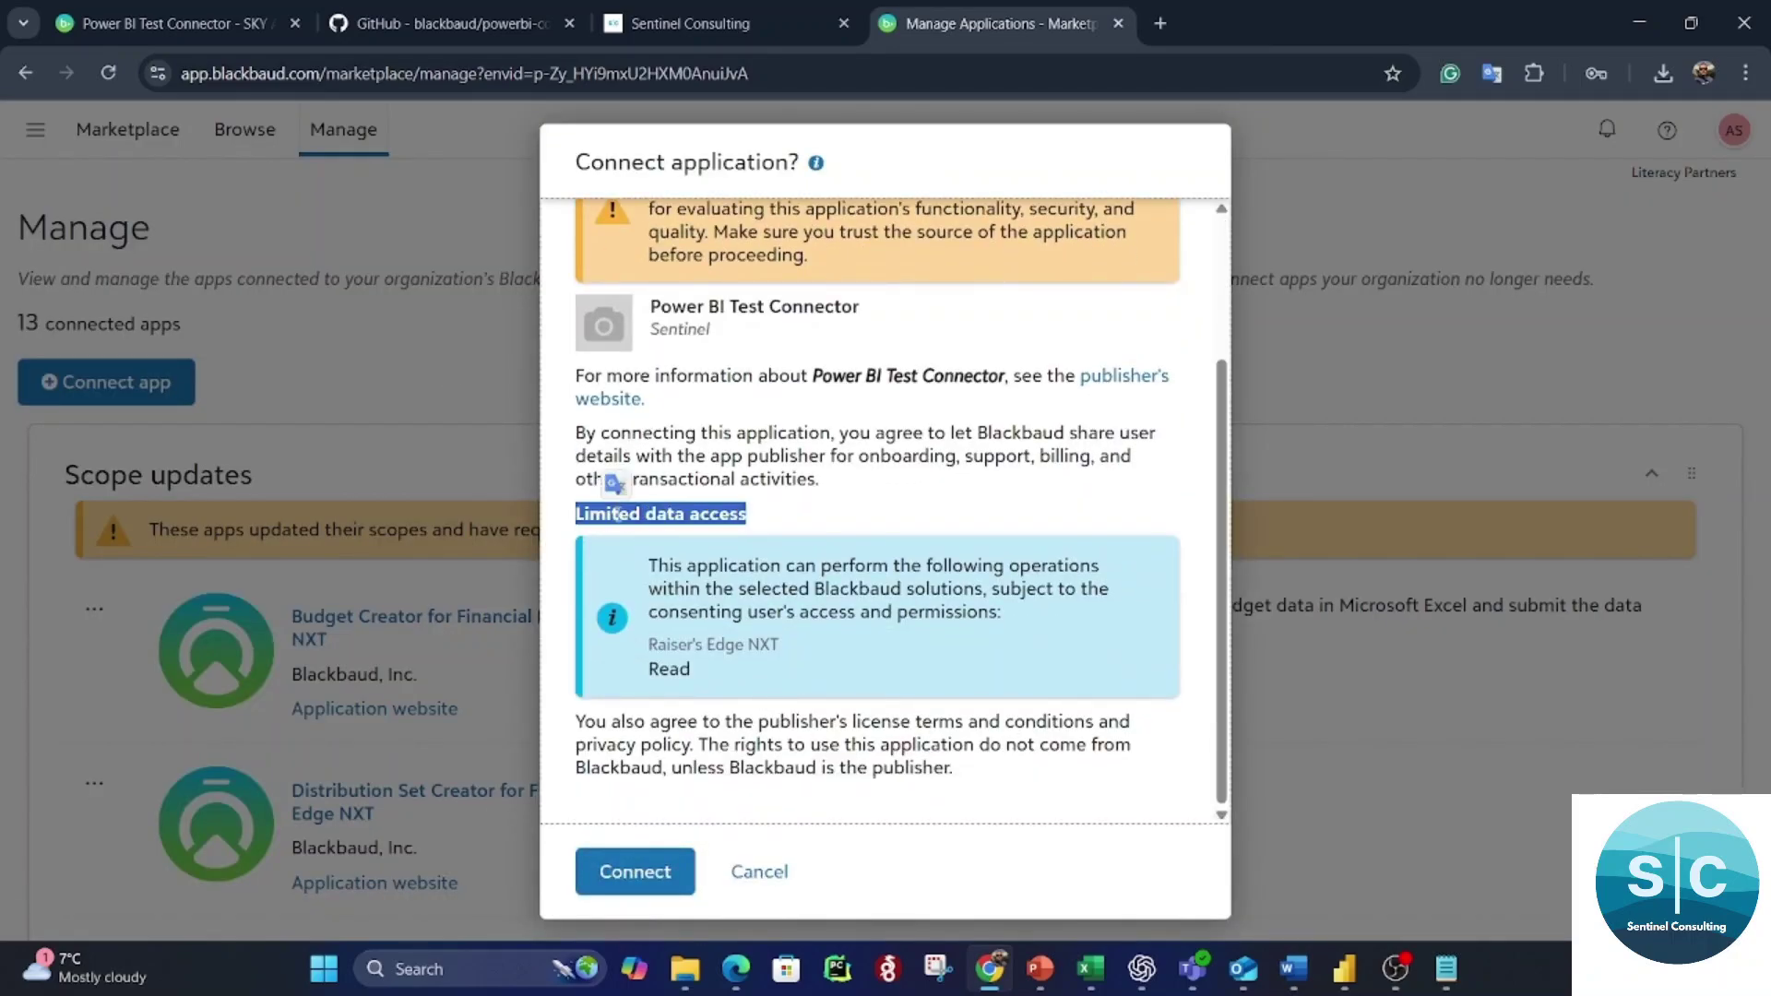
double_click(672, 667)
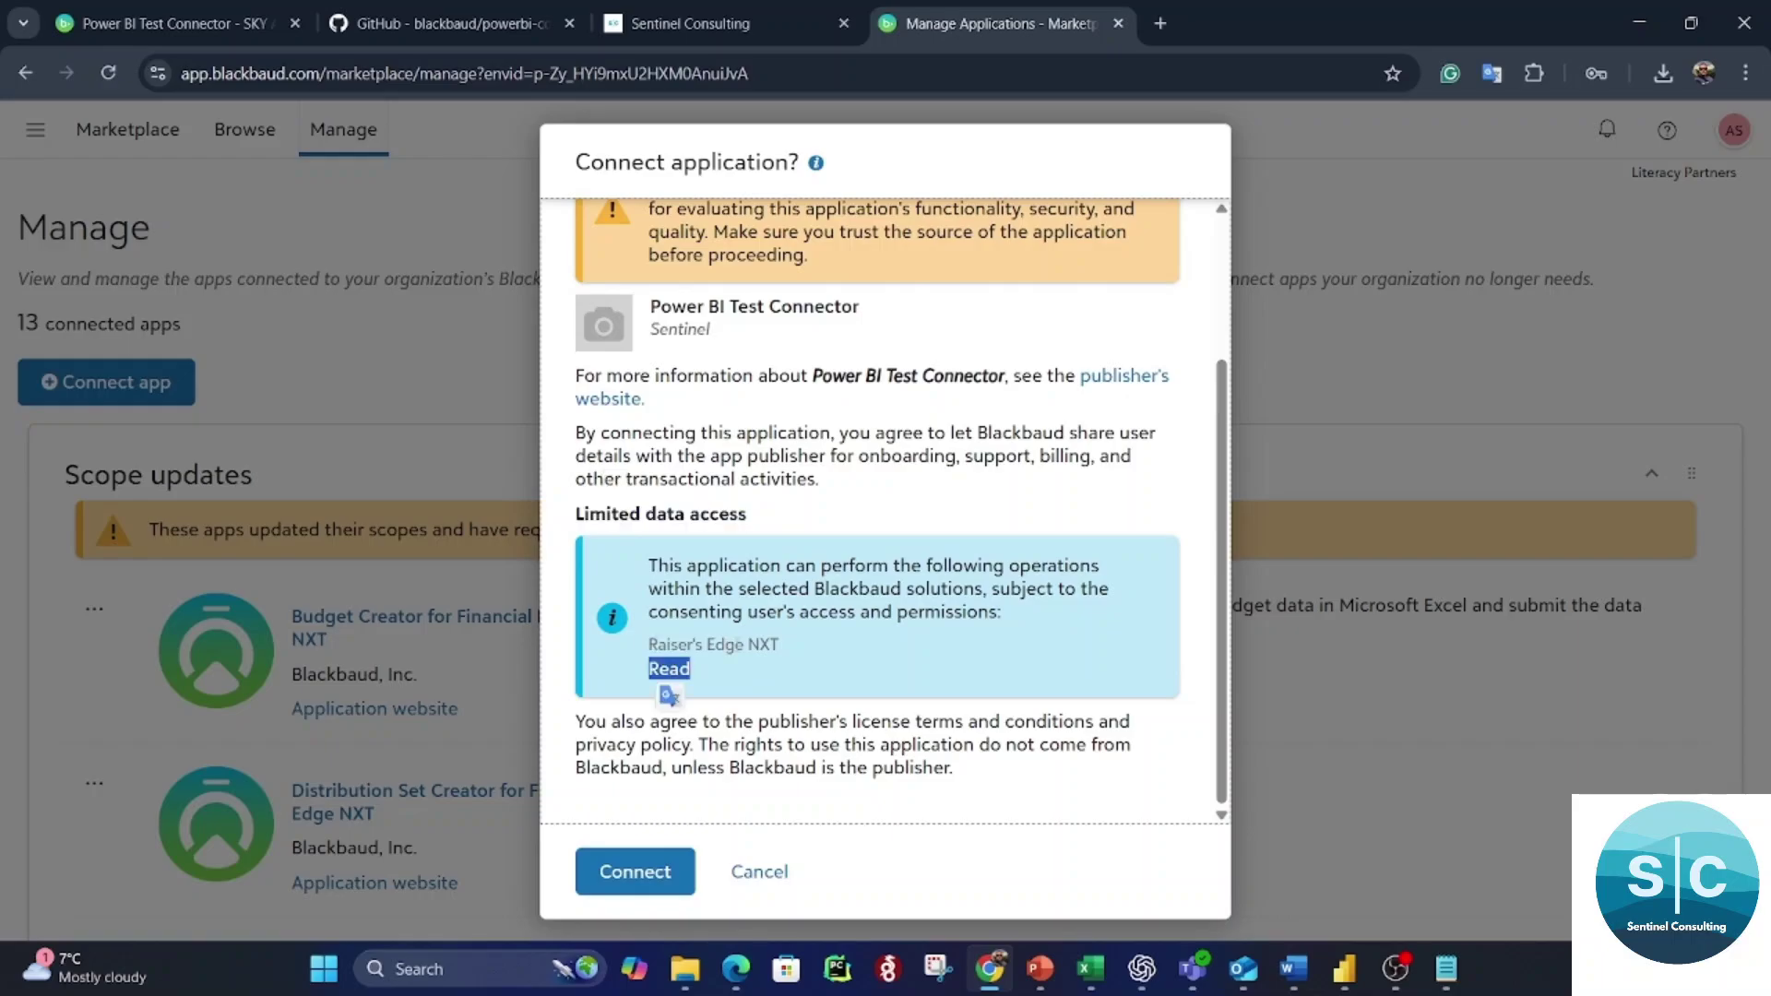
triple_click(733, 645)
left_click(659, 874)
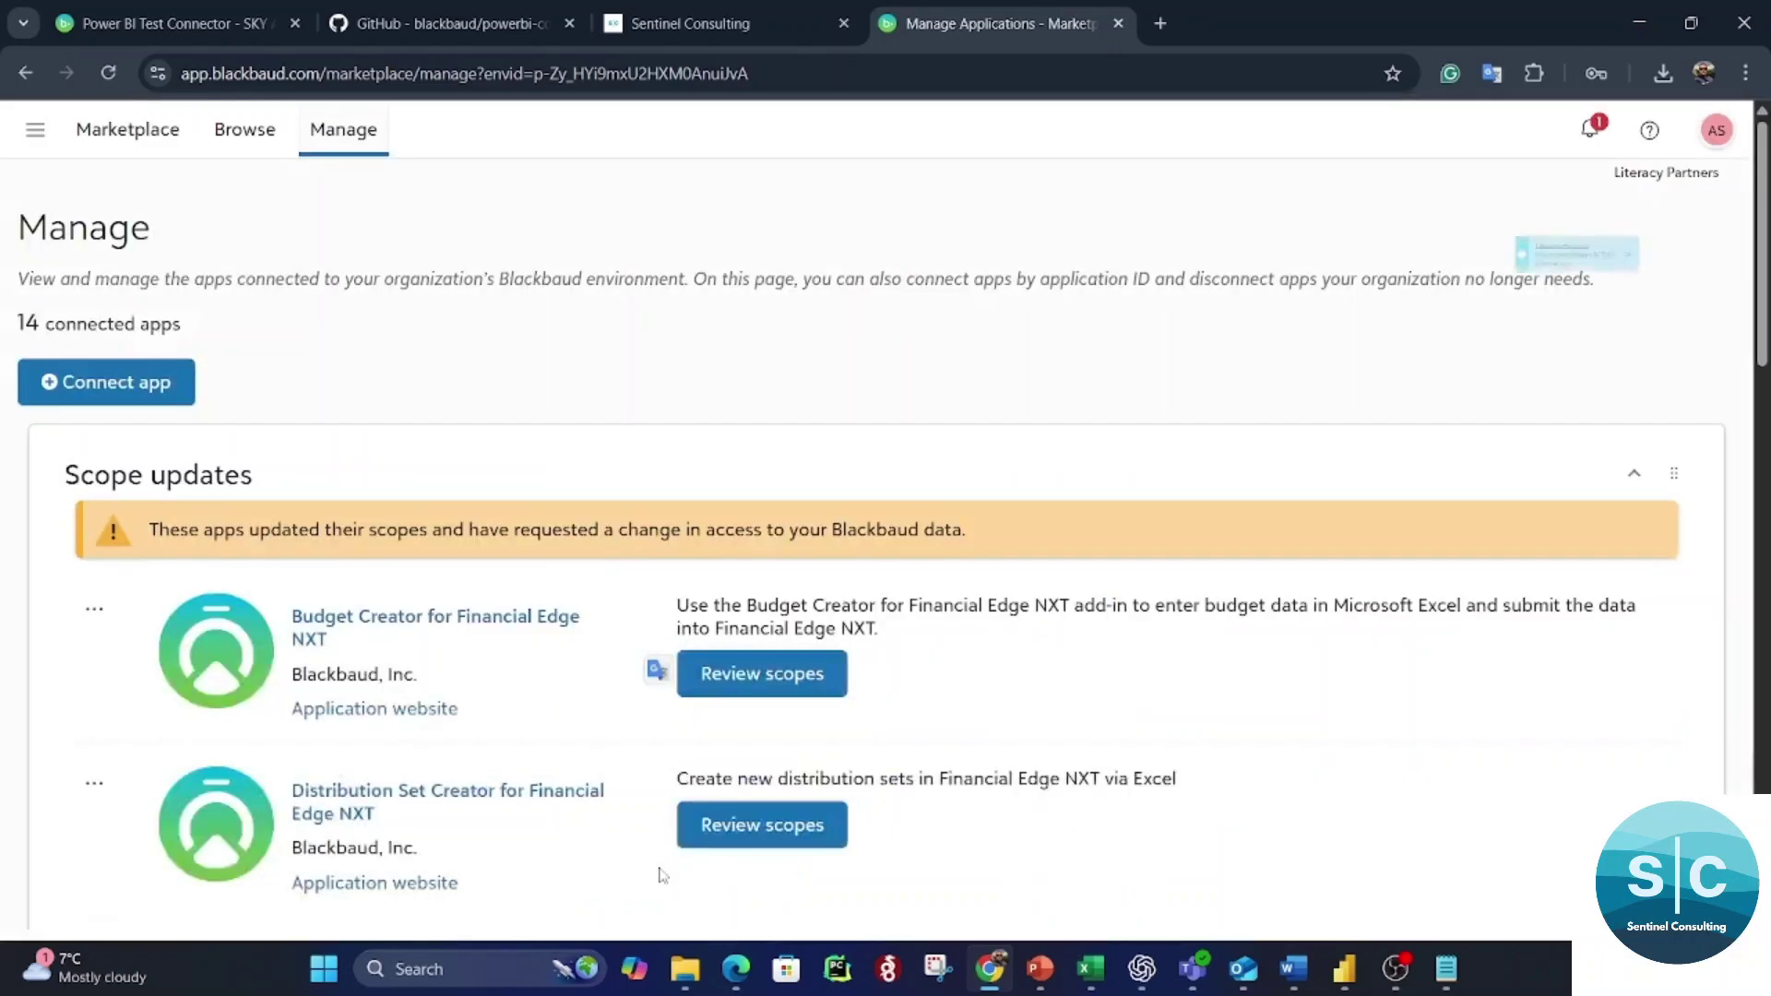
Confirm Power BI Test Connector is listed under Other apps, leaving its actions menu unused
scroll(348, 363, "down", 9)
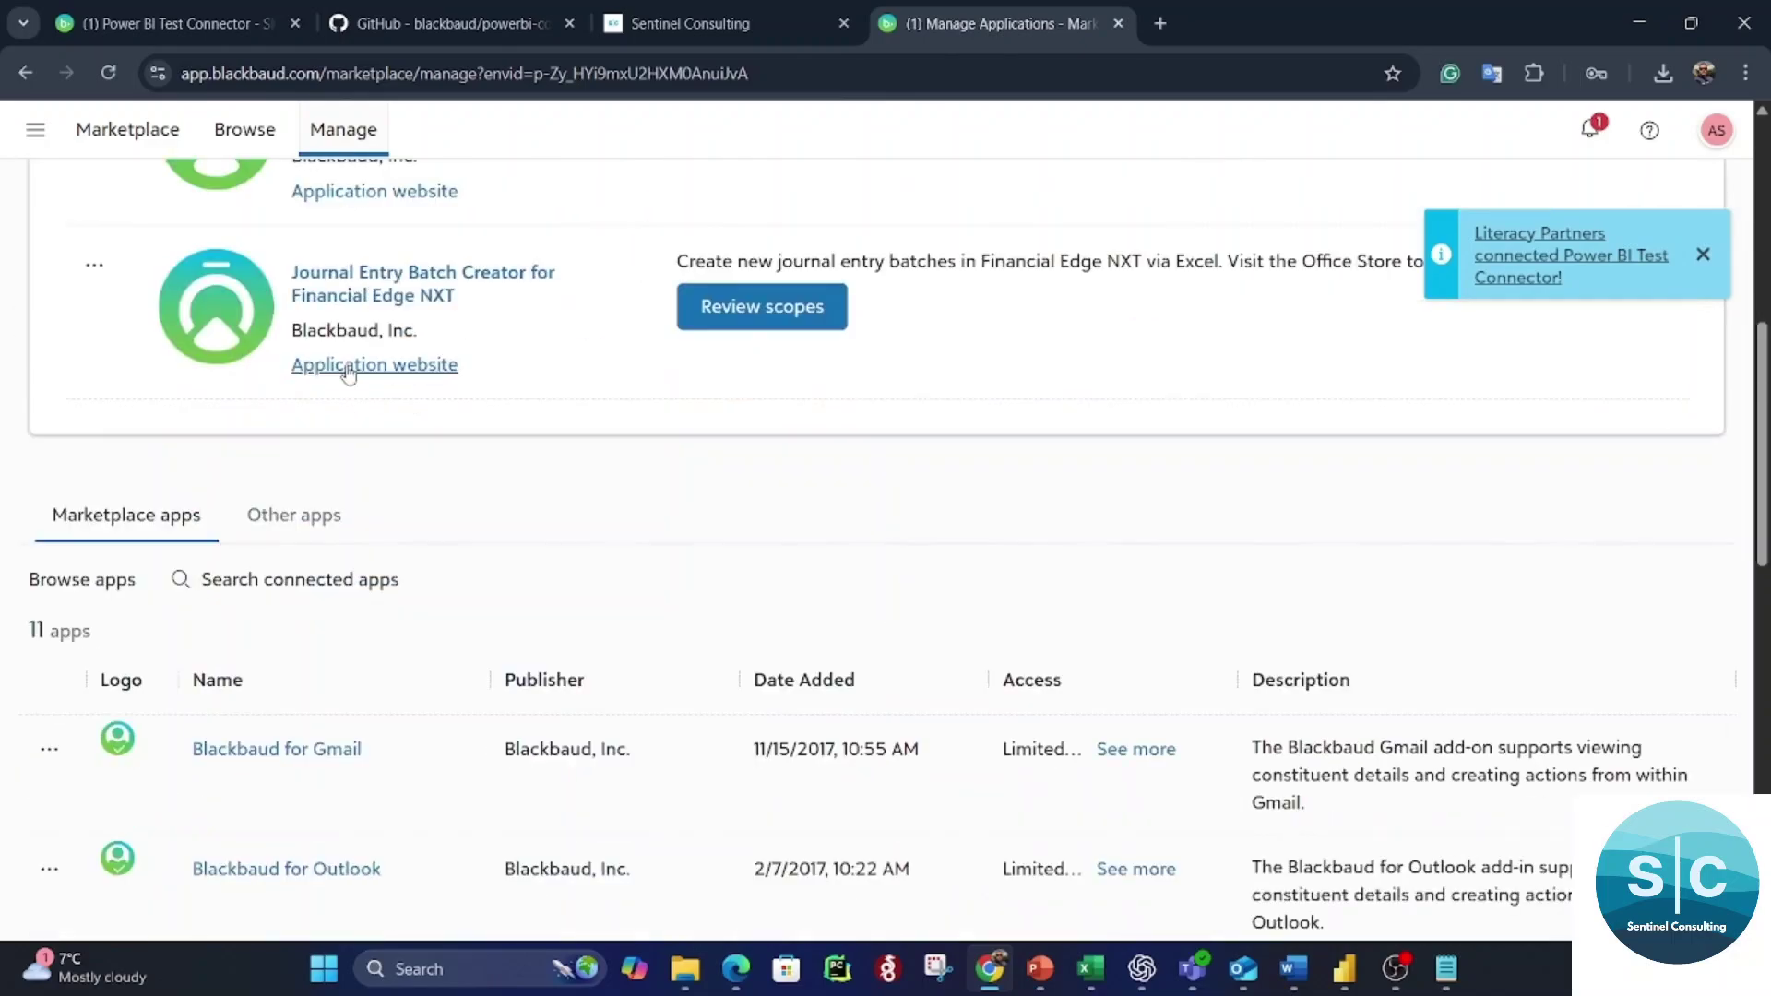
scroll(335, 369, "down", 5)
scroll(268, 405, "up", 4)
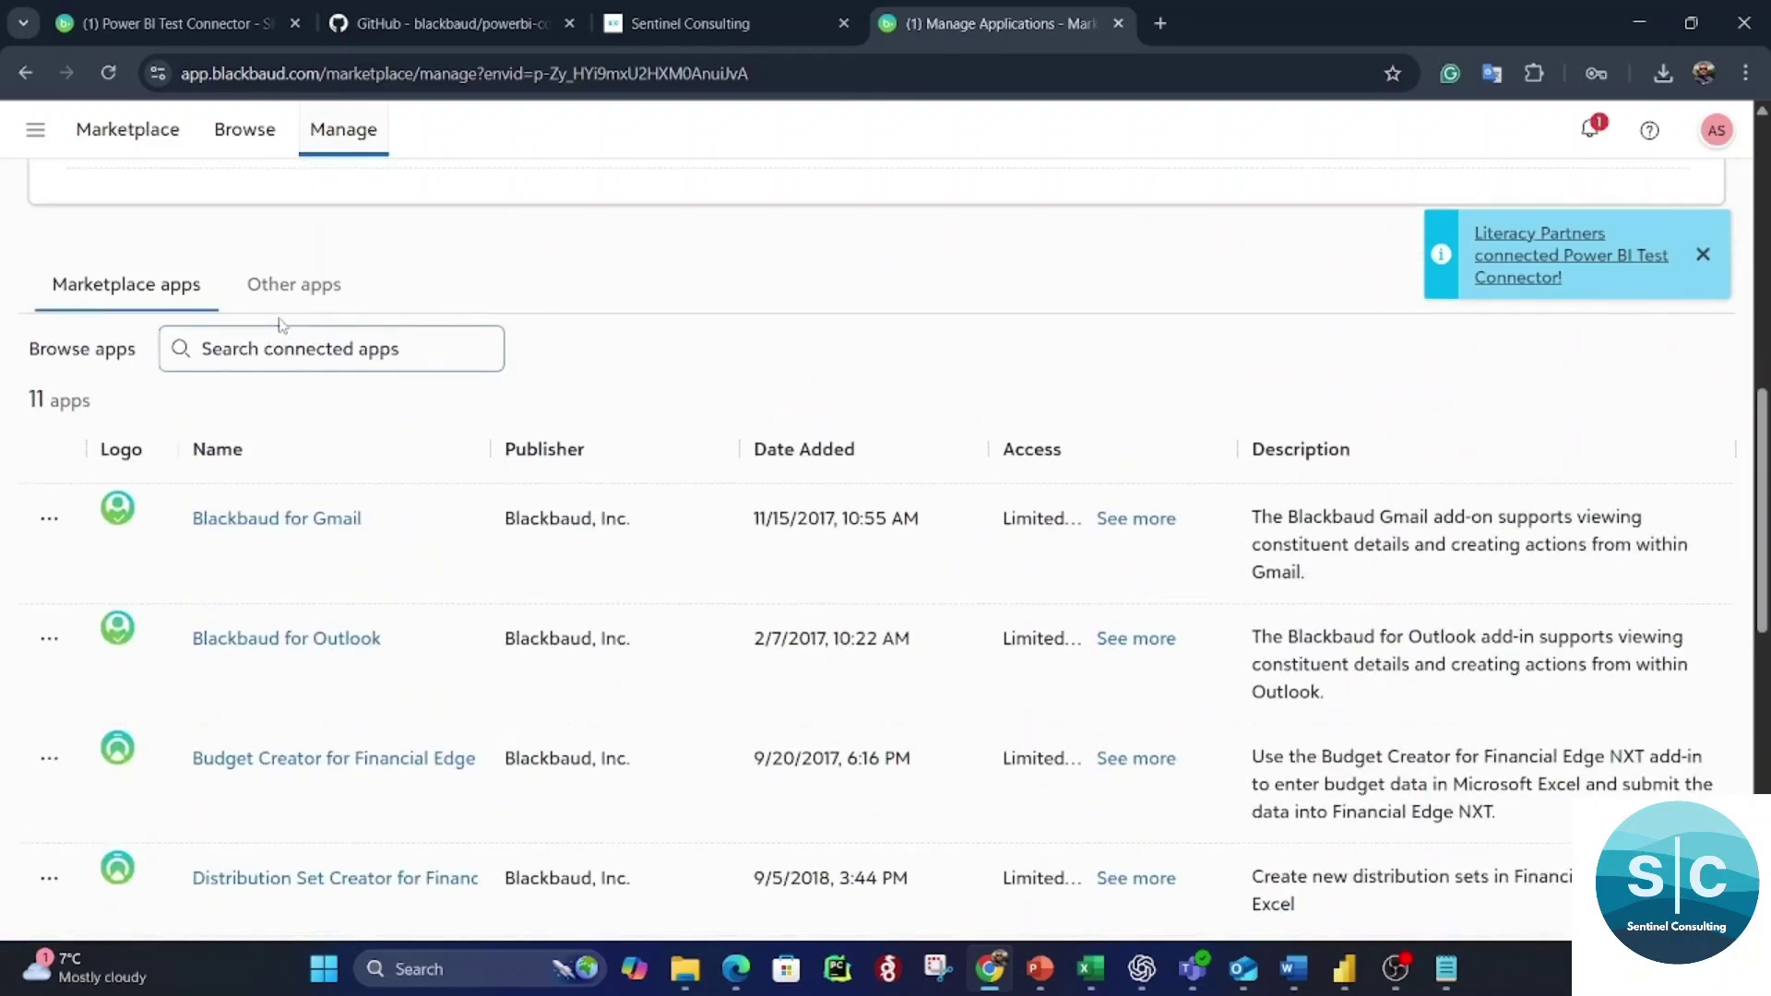
left_click(276, 288)
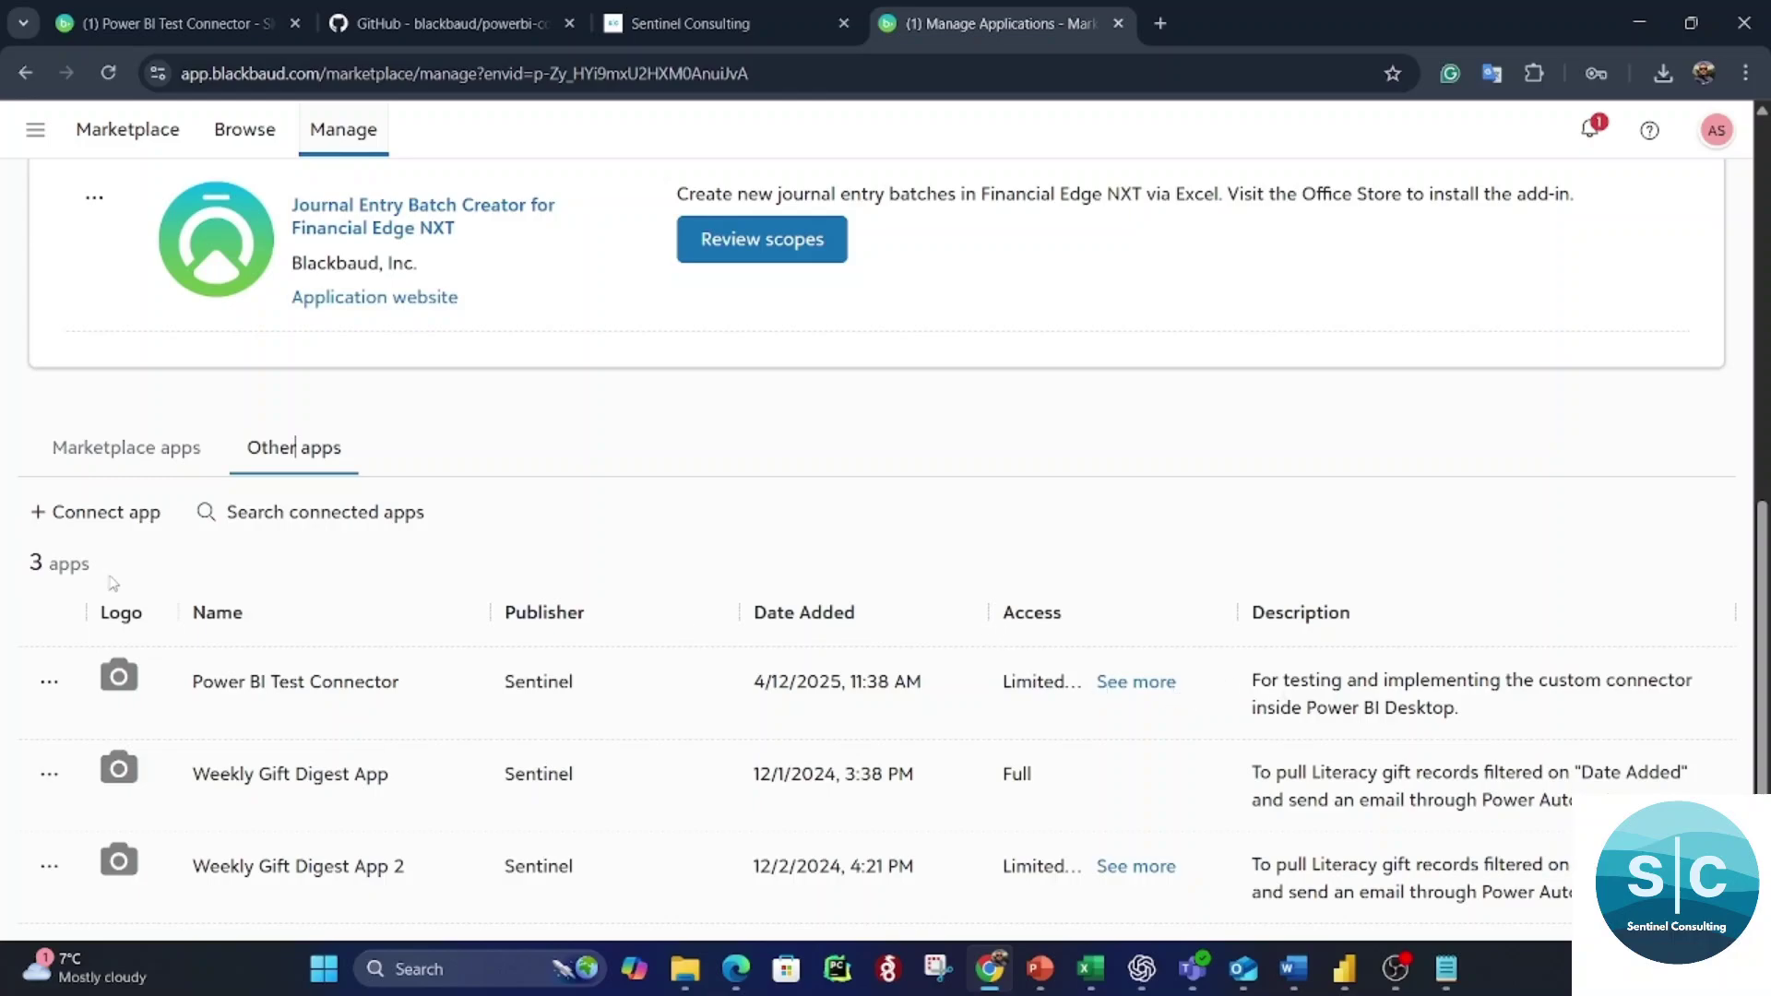
left_click(49, 682)
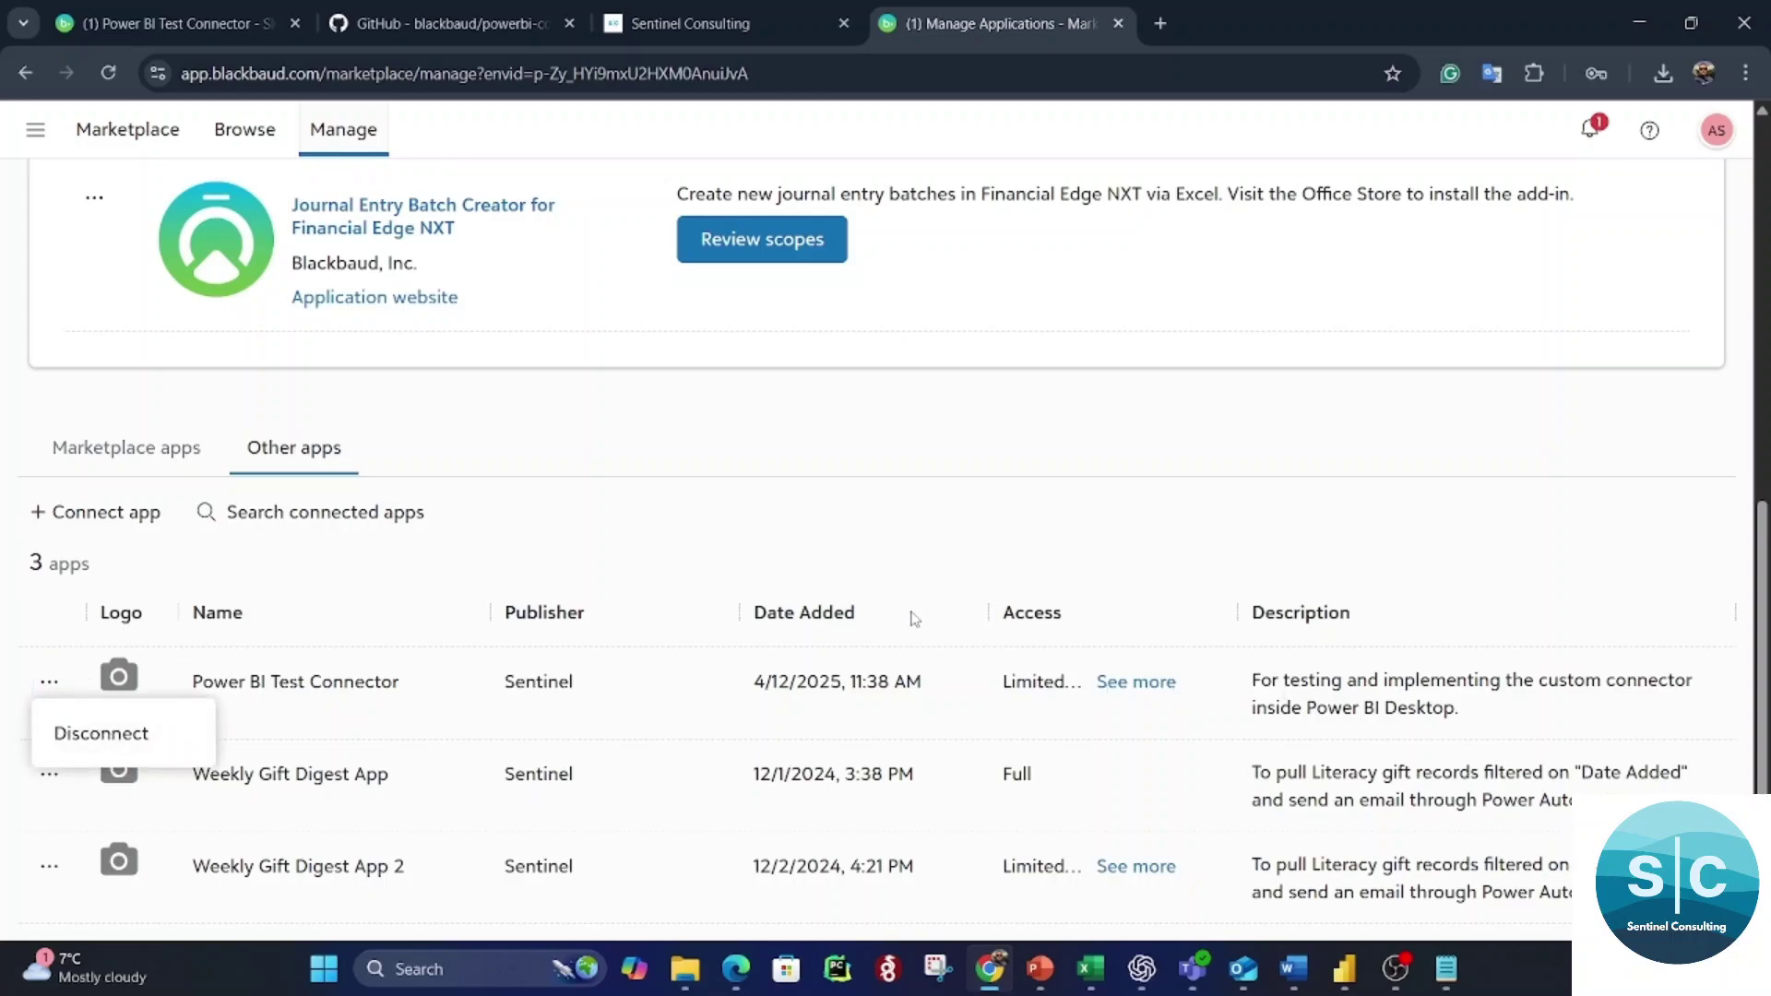
left_click(1167, 533)
Browse the Marketplace and recheck the Manage page's connected apps lists
scroll(298, 470, "up", 1)
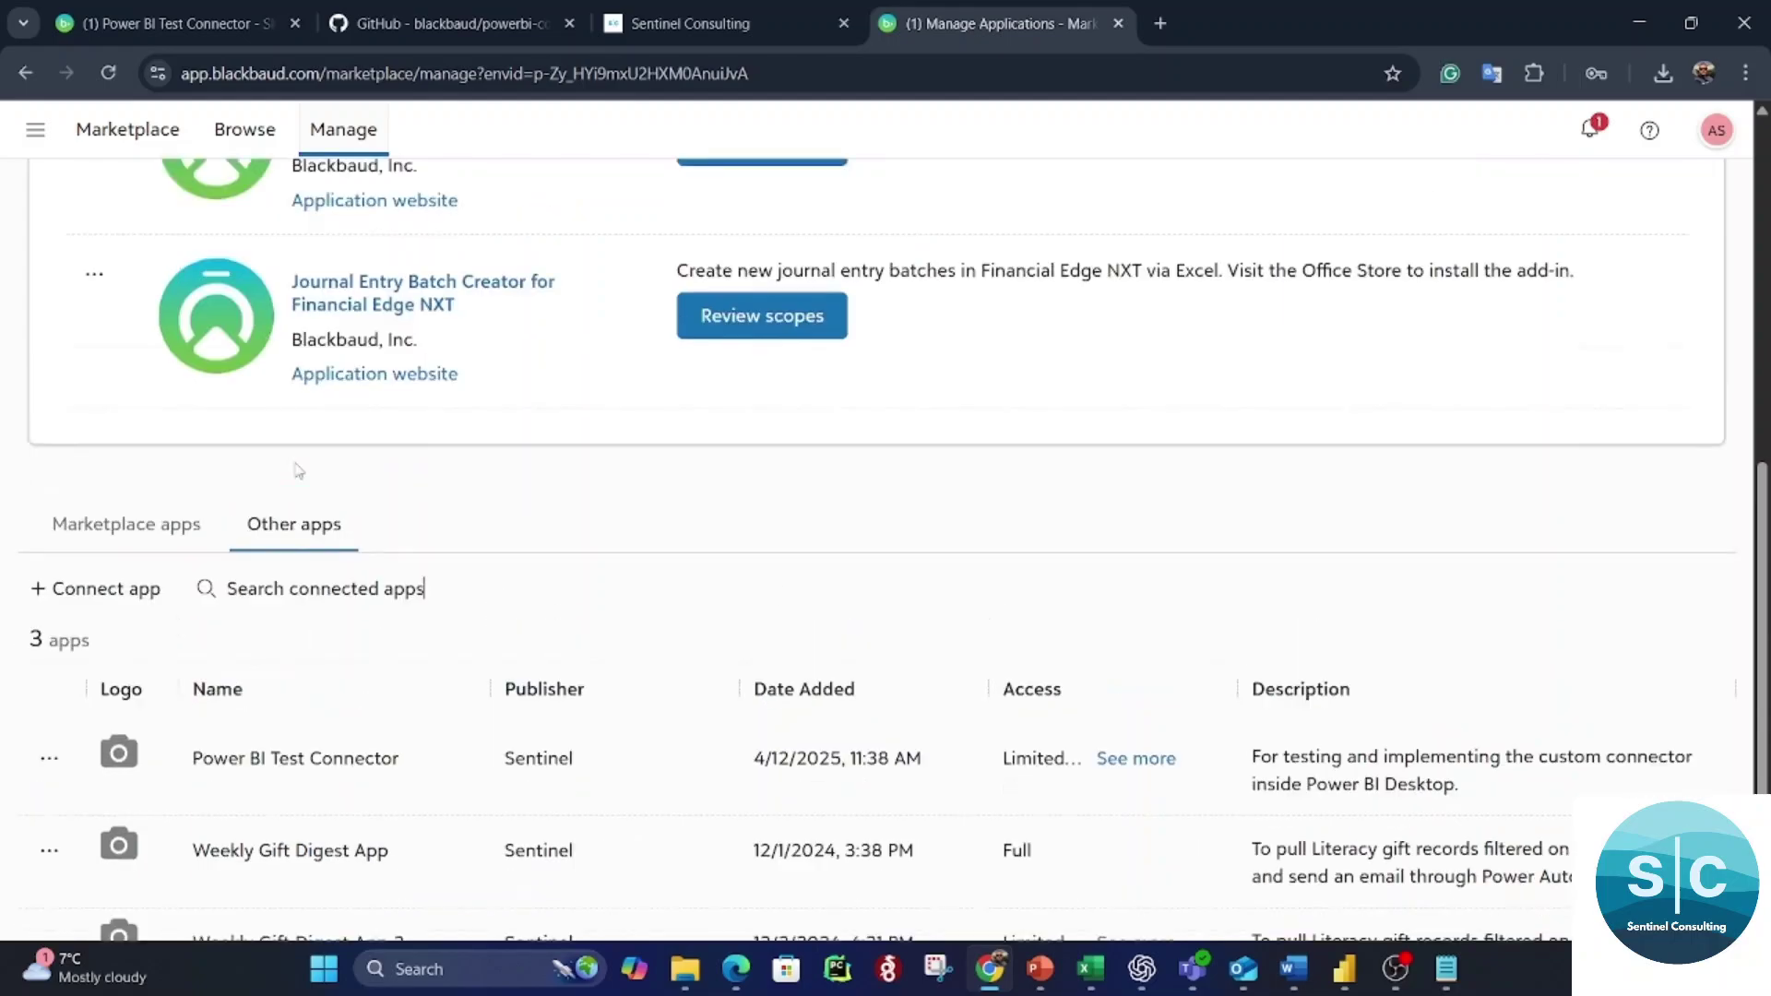
scroll(298, 470, "up", 7)
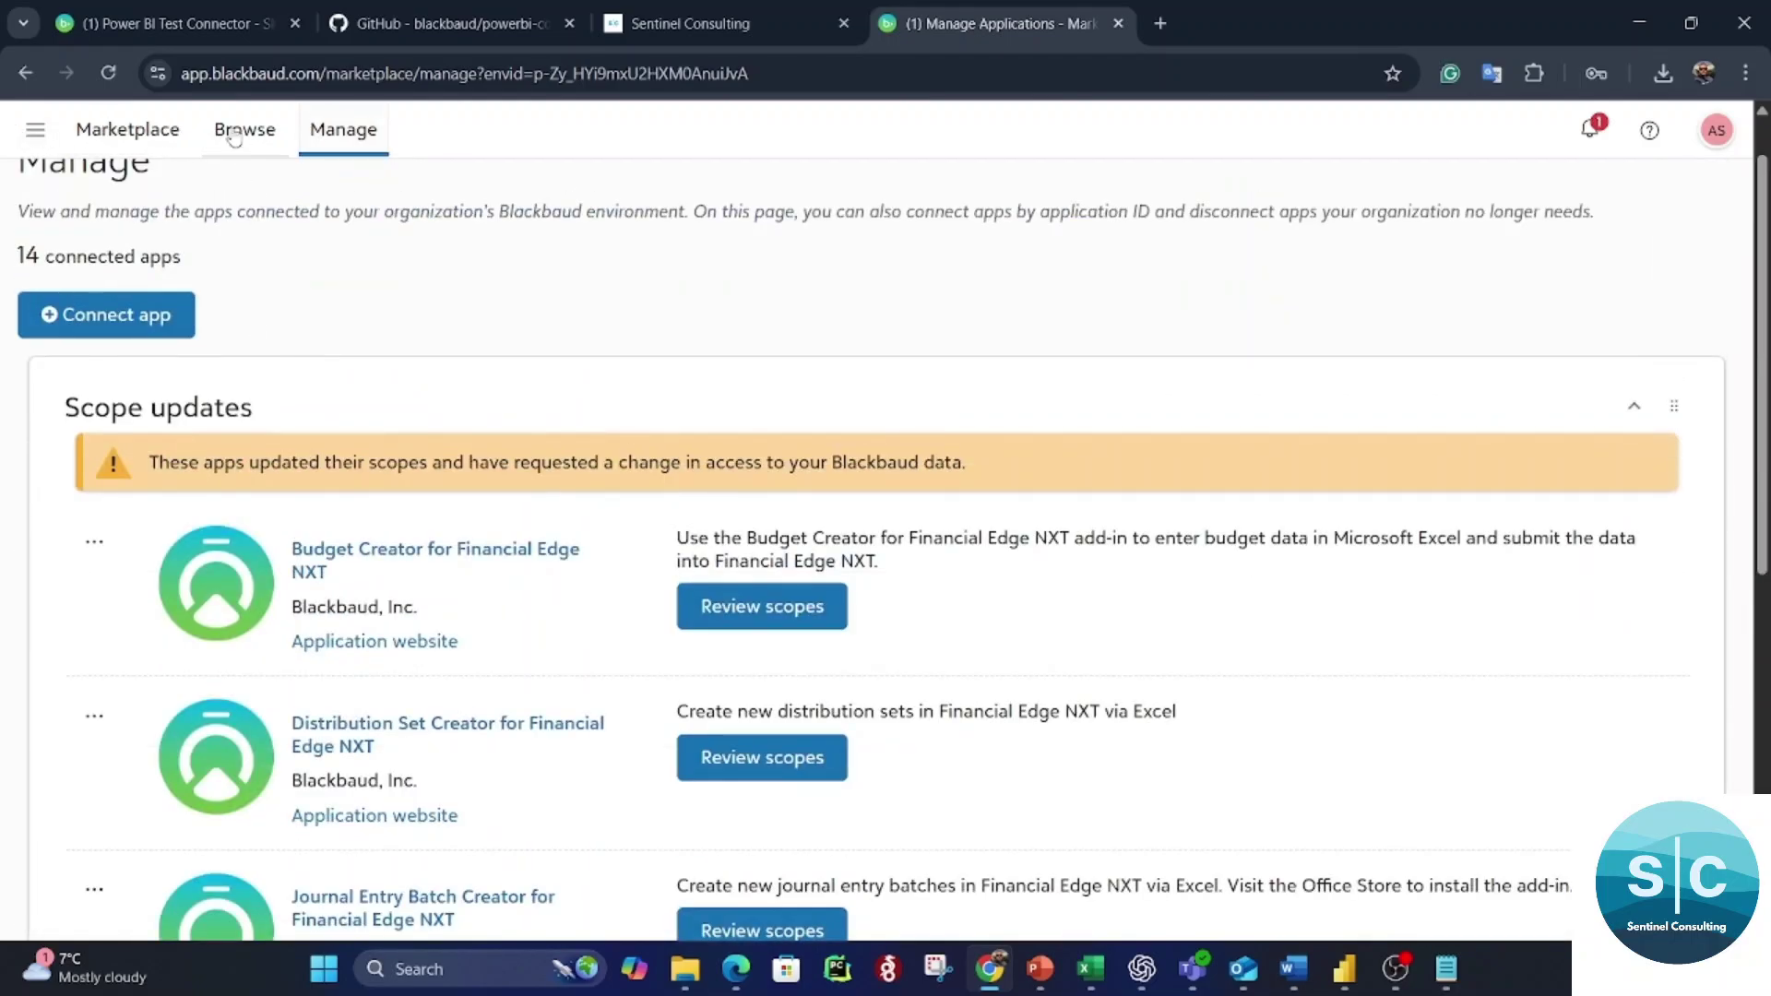
left_click(234, 137)
scroll(367, 174, "down", 10)
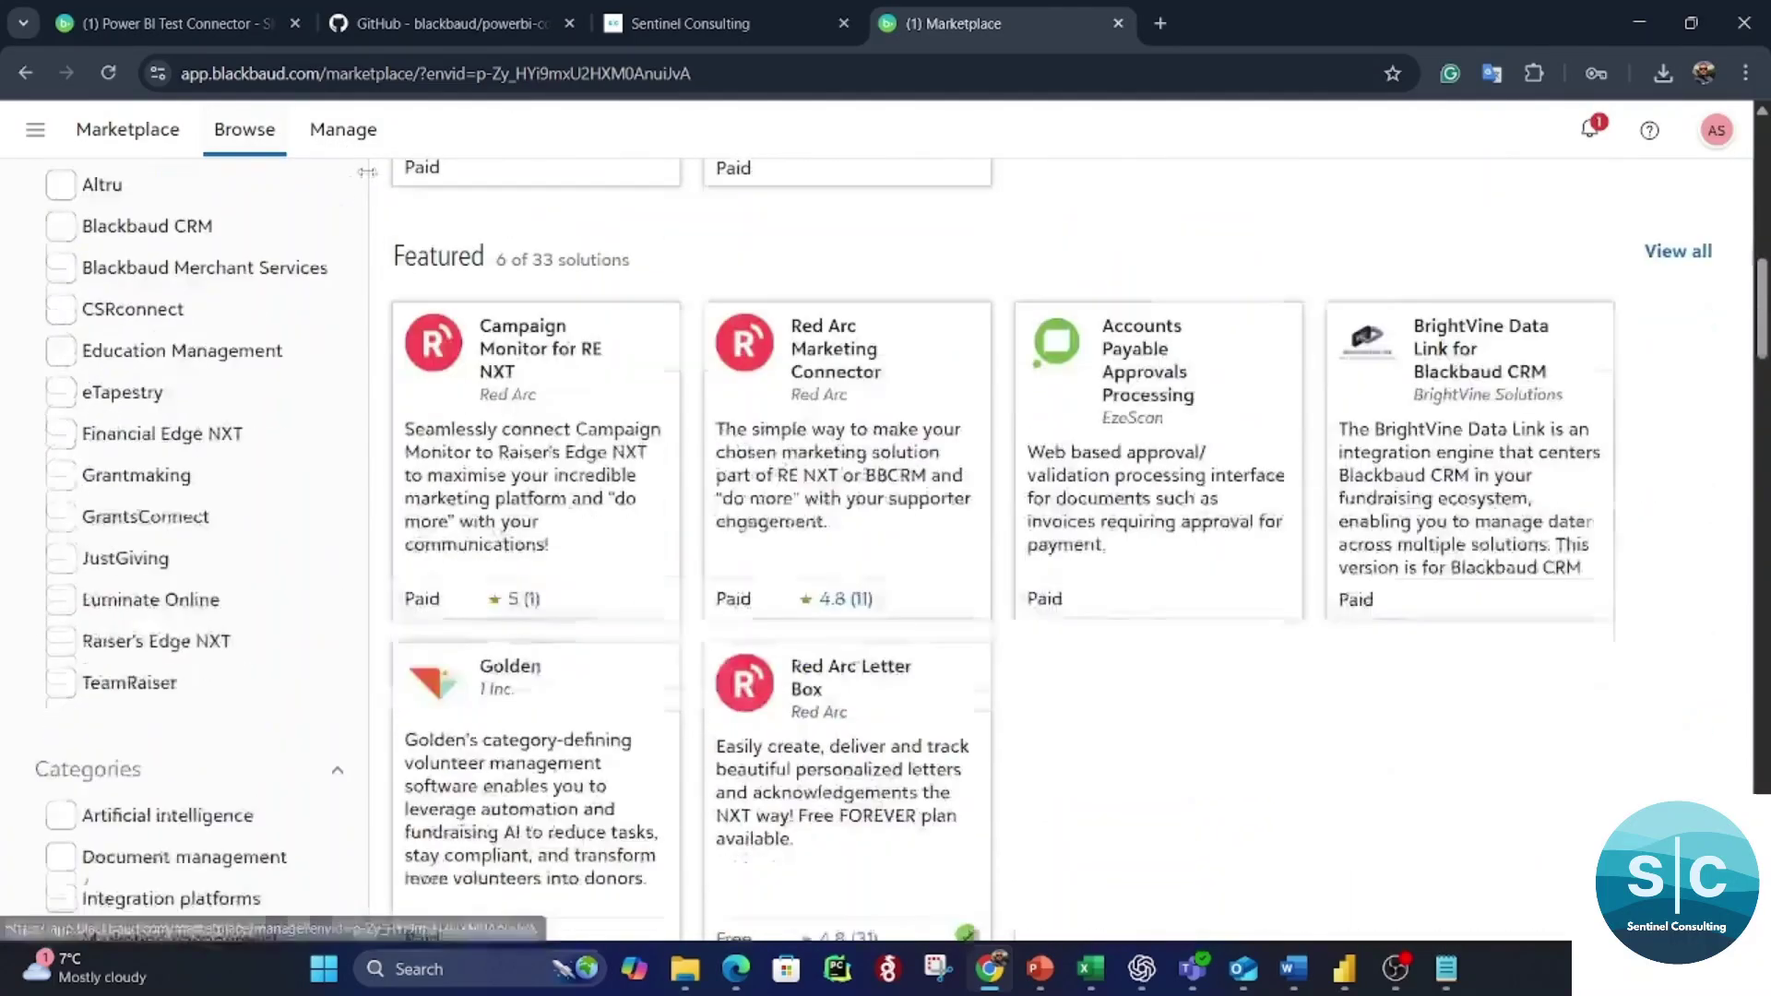
scroll(367, 173, "up", 10)
left_click(343, 133)
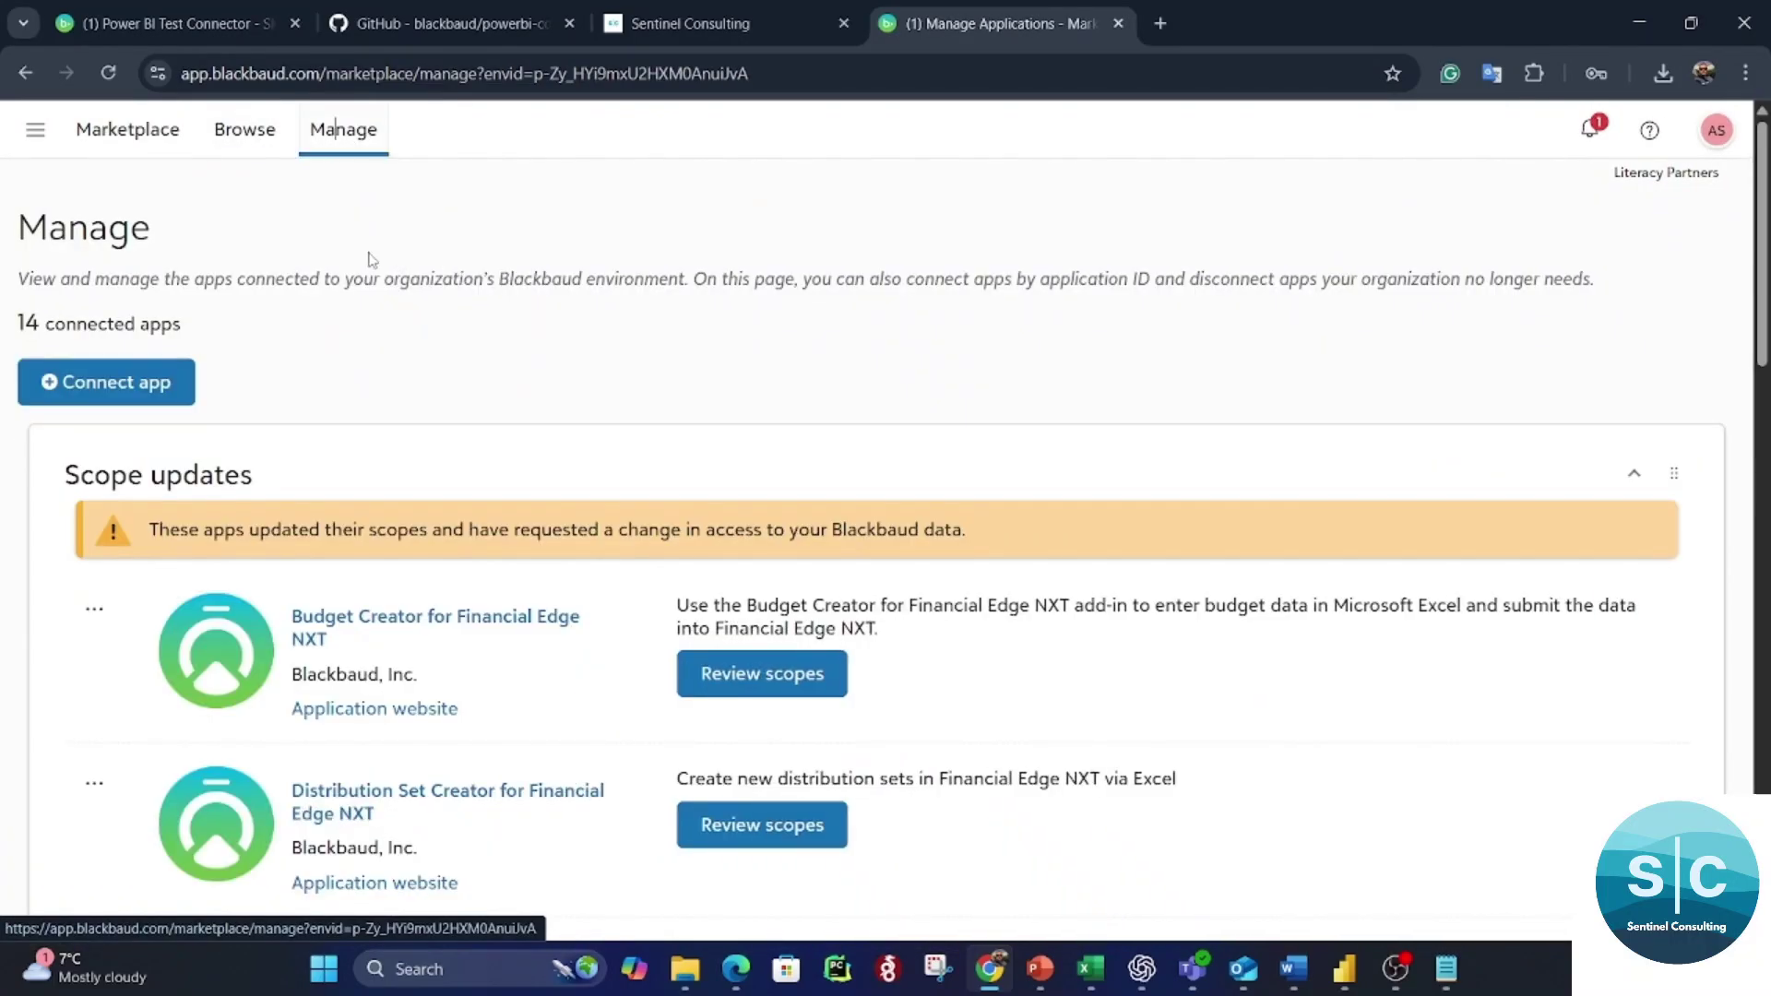
scroll(452, 514, "down", 10)
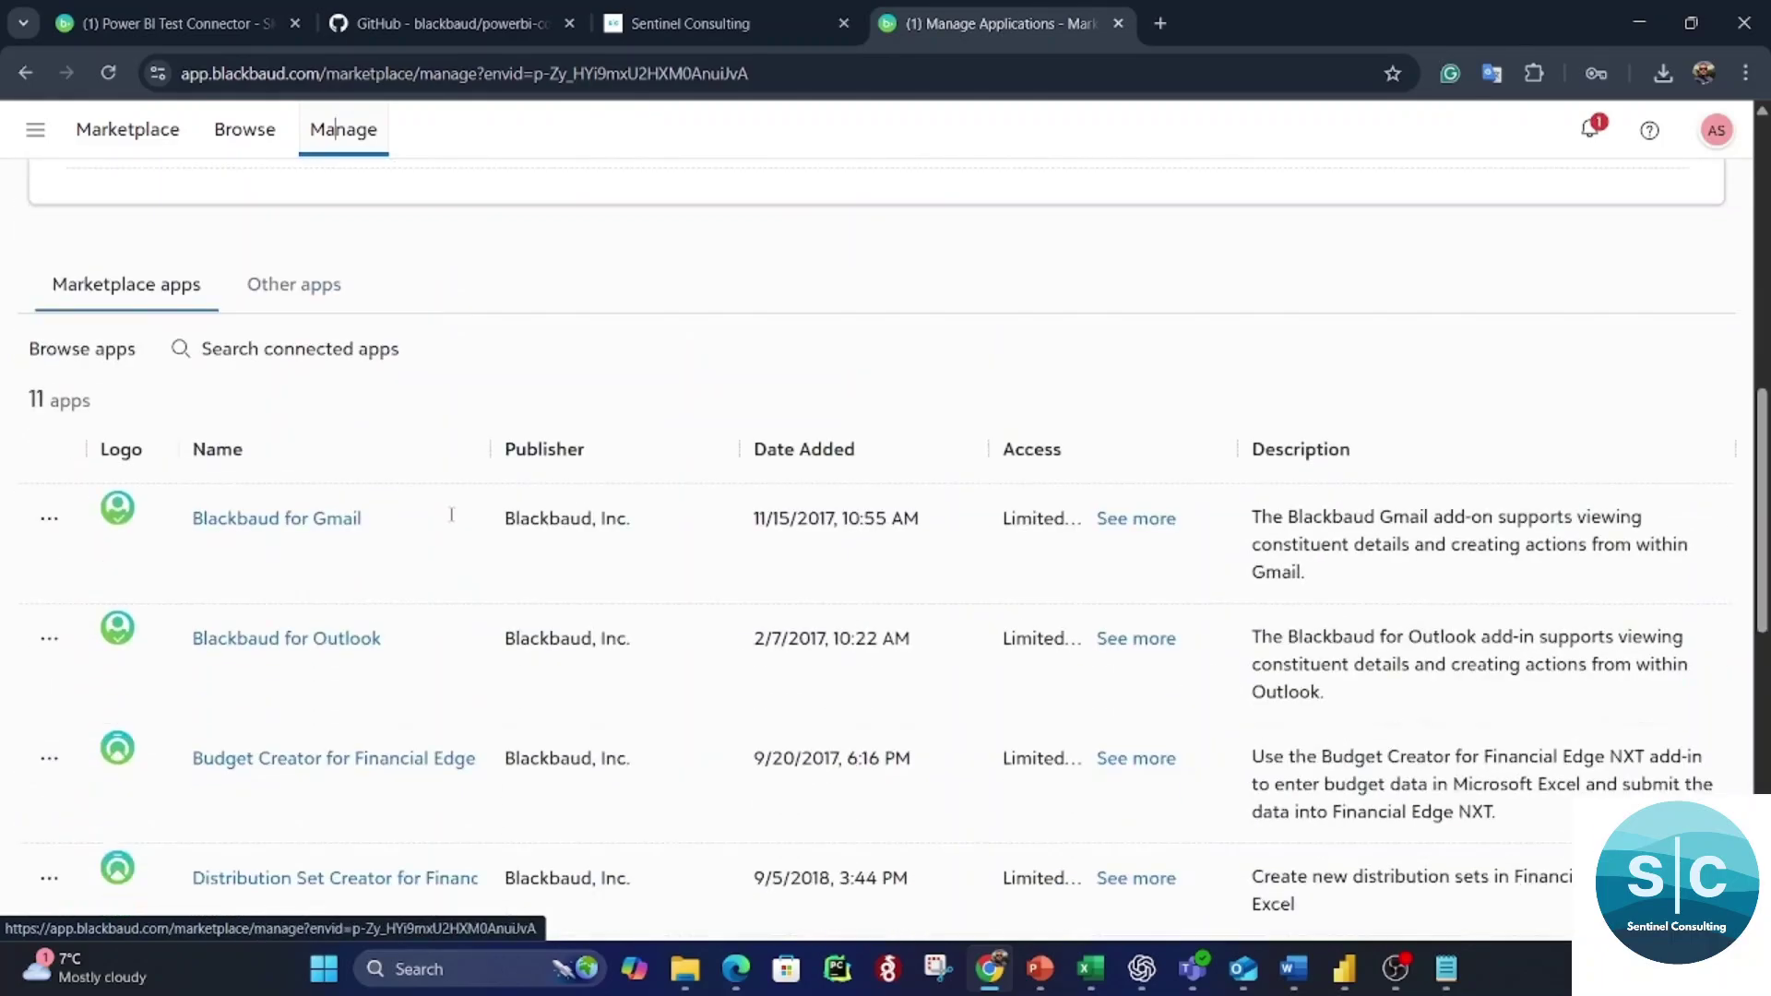
scroll(500, 458, "up", 5)
scroll(500, 458, "down", 6)
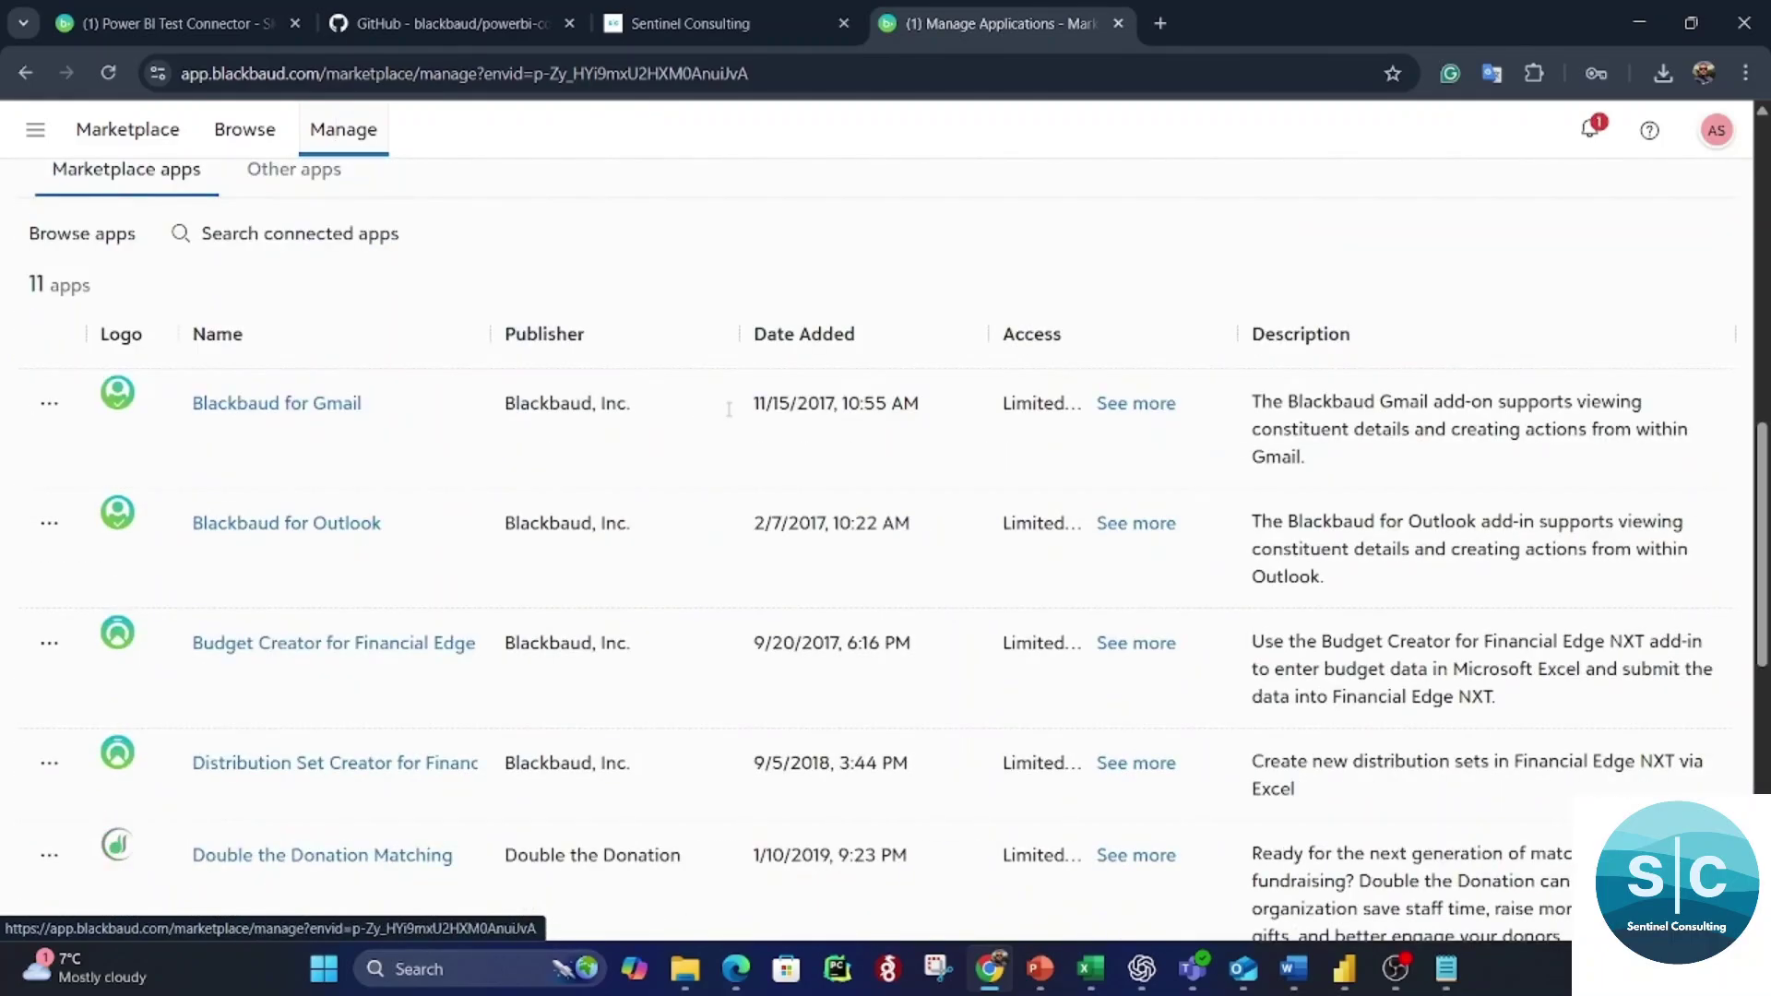
scroll(703, 415, "down", 10)
scroll(950, 384, "up", 12)
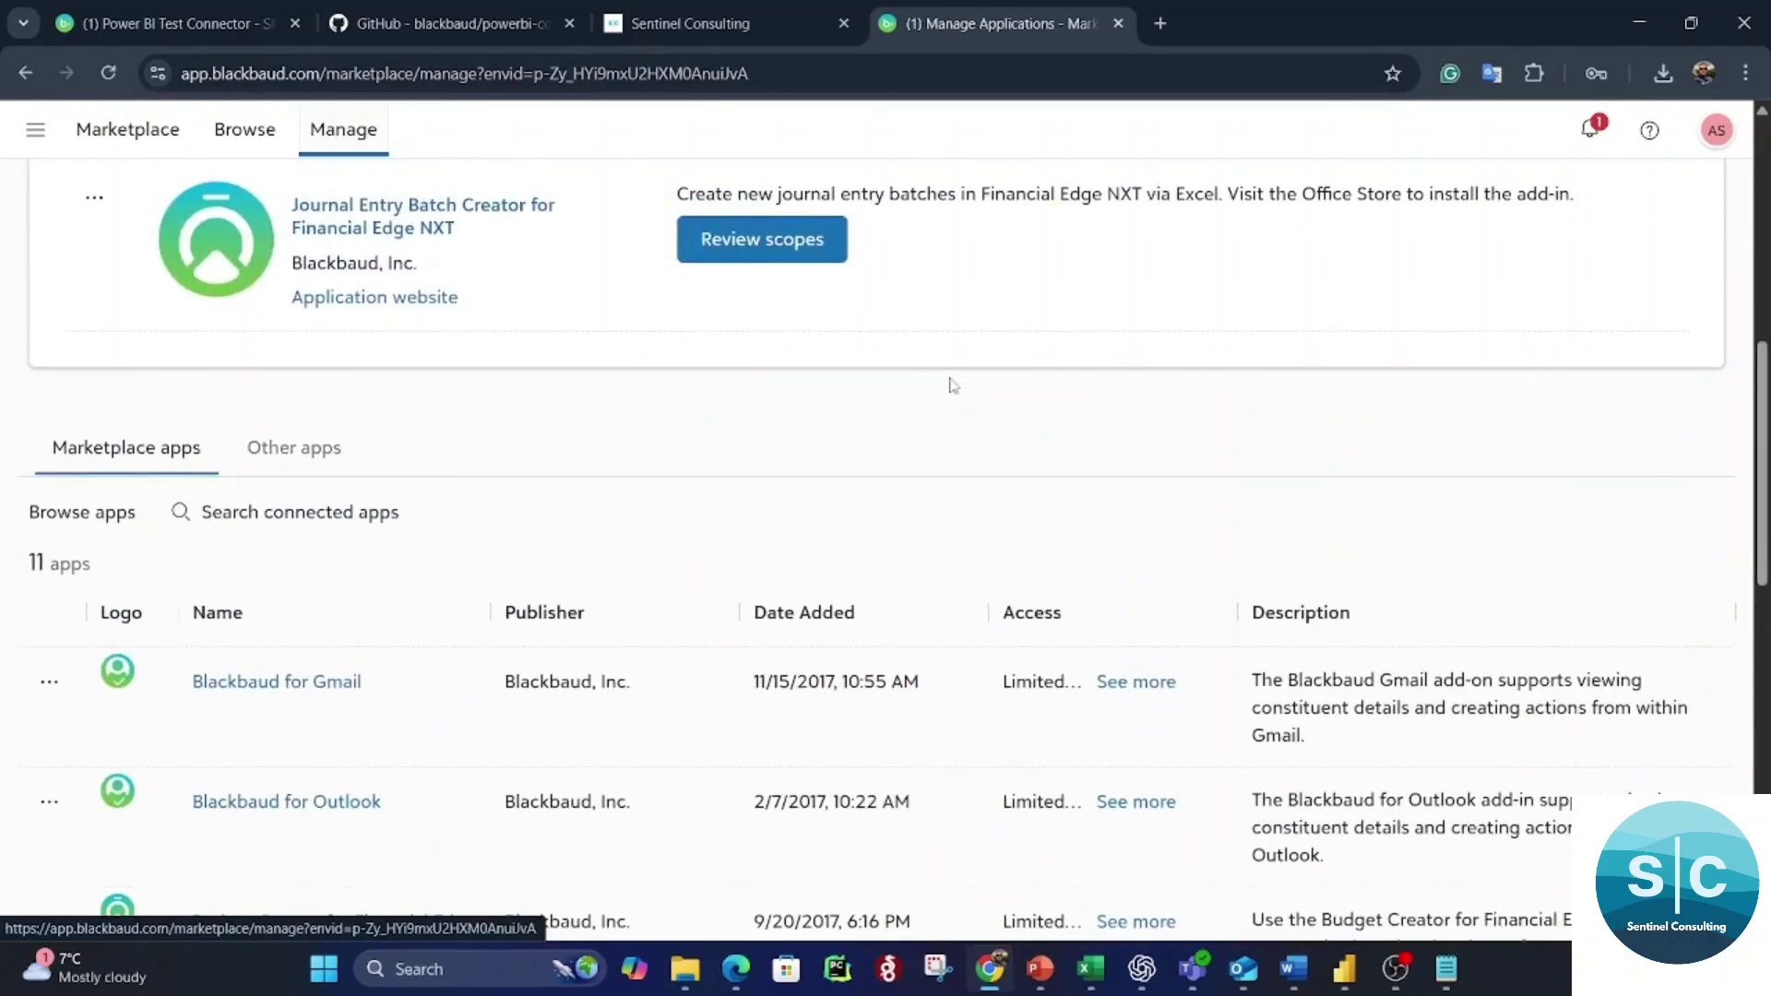
left_click(312, 450)
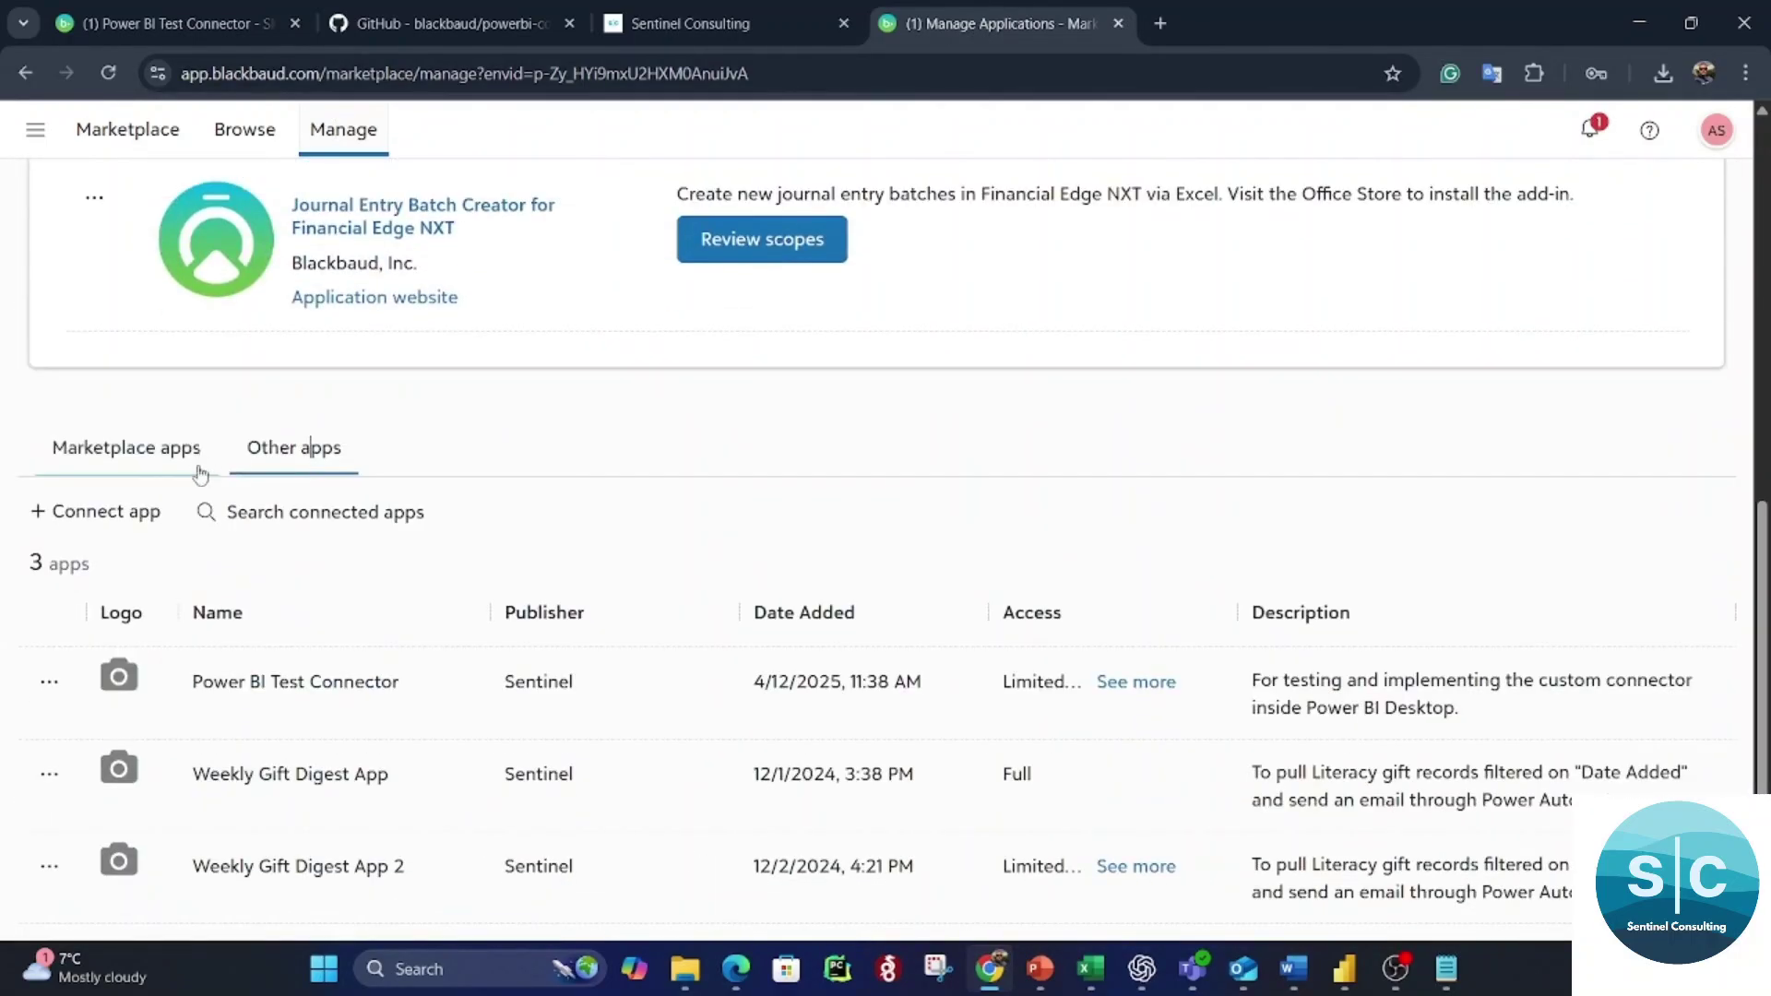
left_click(149, 452)
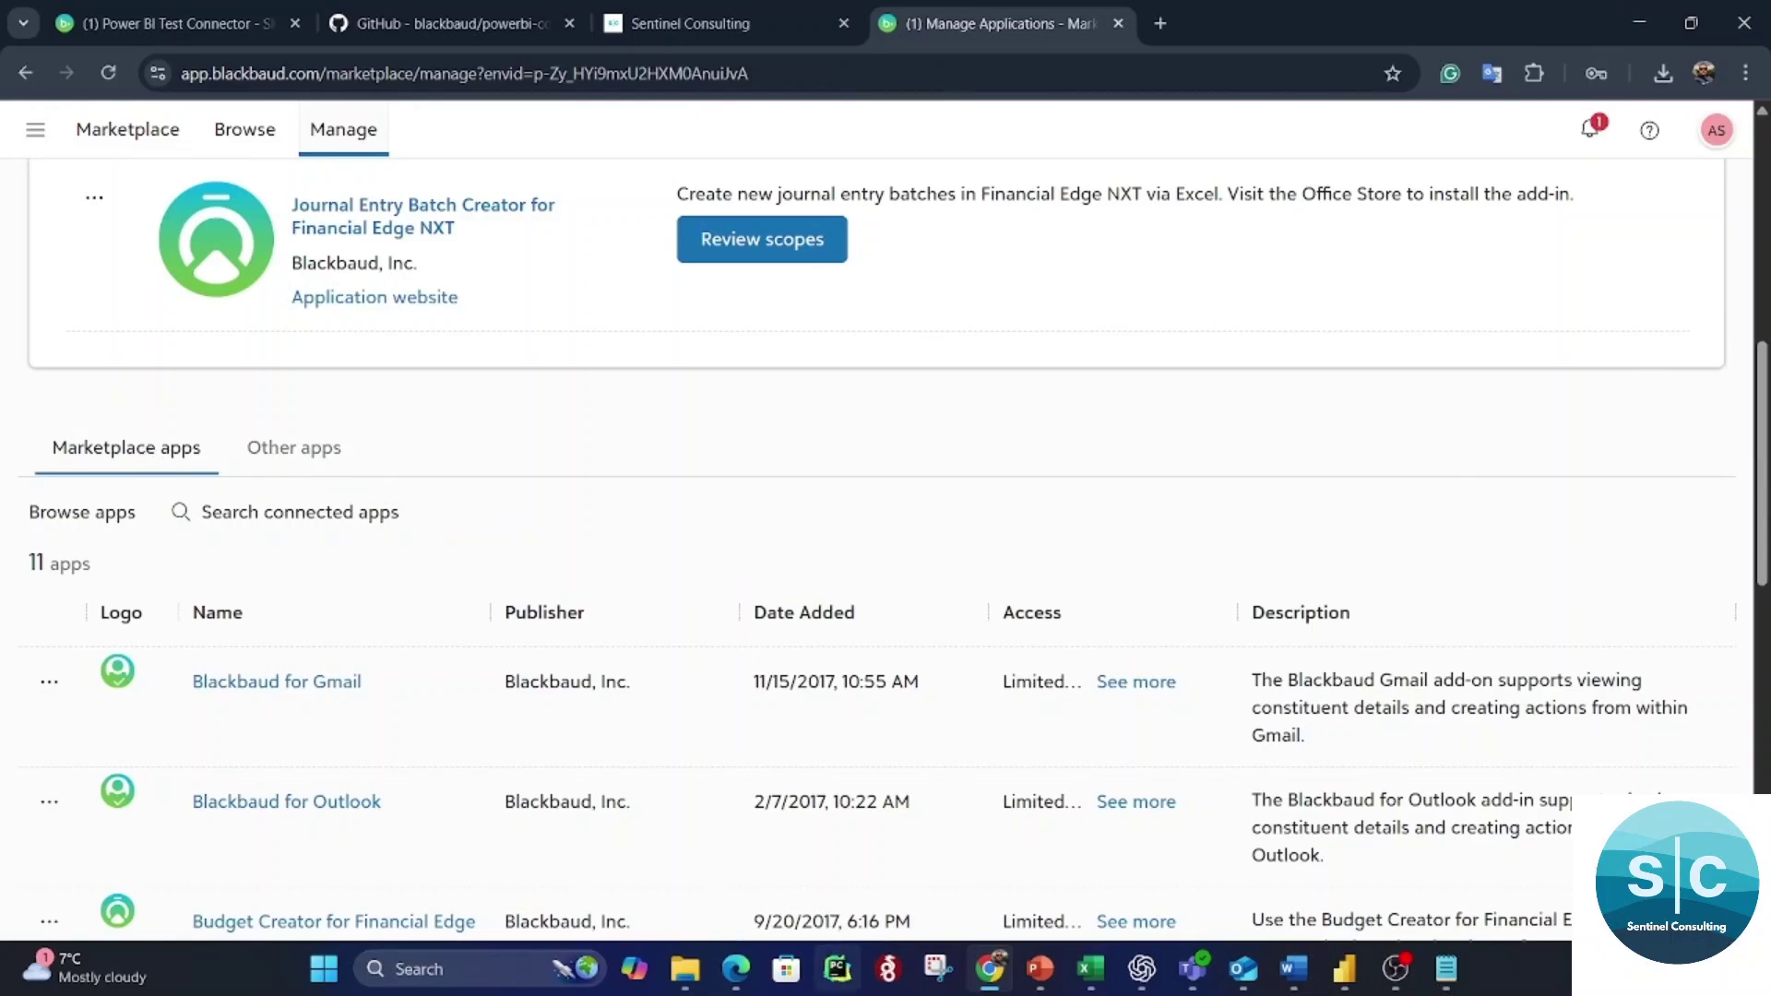
Delete the old Power BI Connector.mez from the Custom Connectors folder
left_click(687, 985)
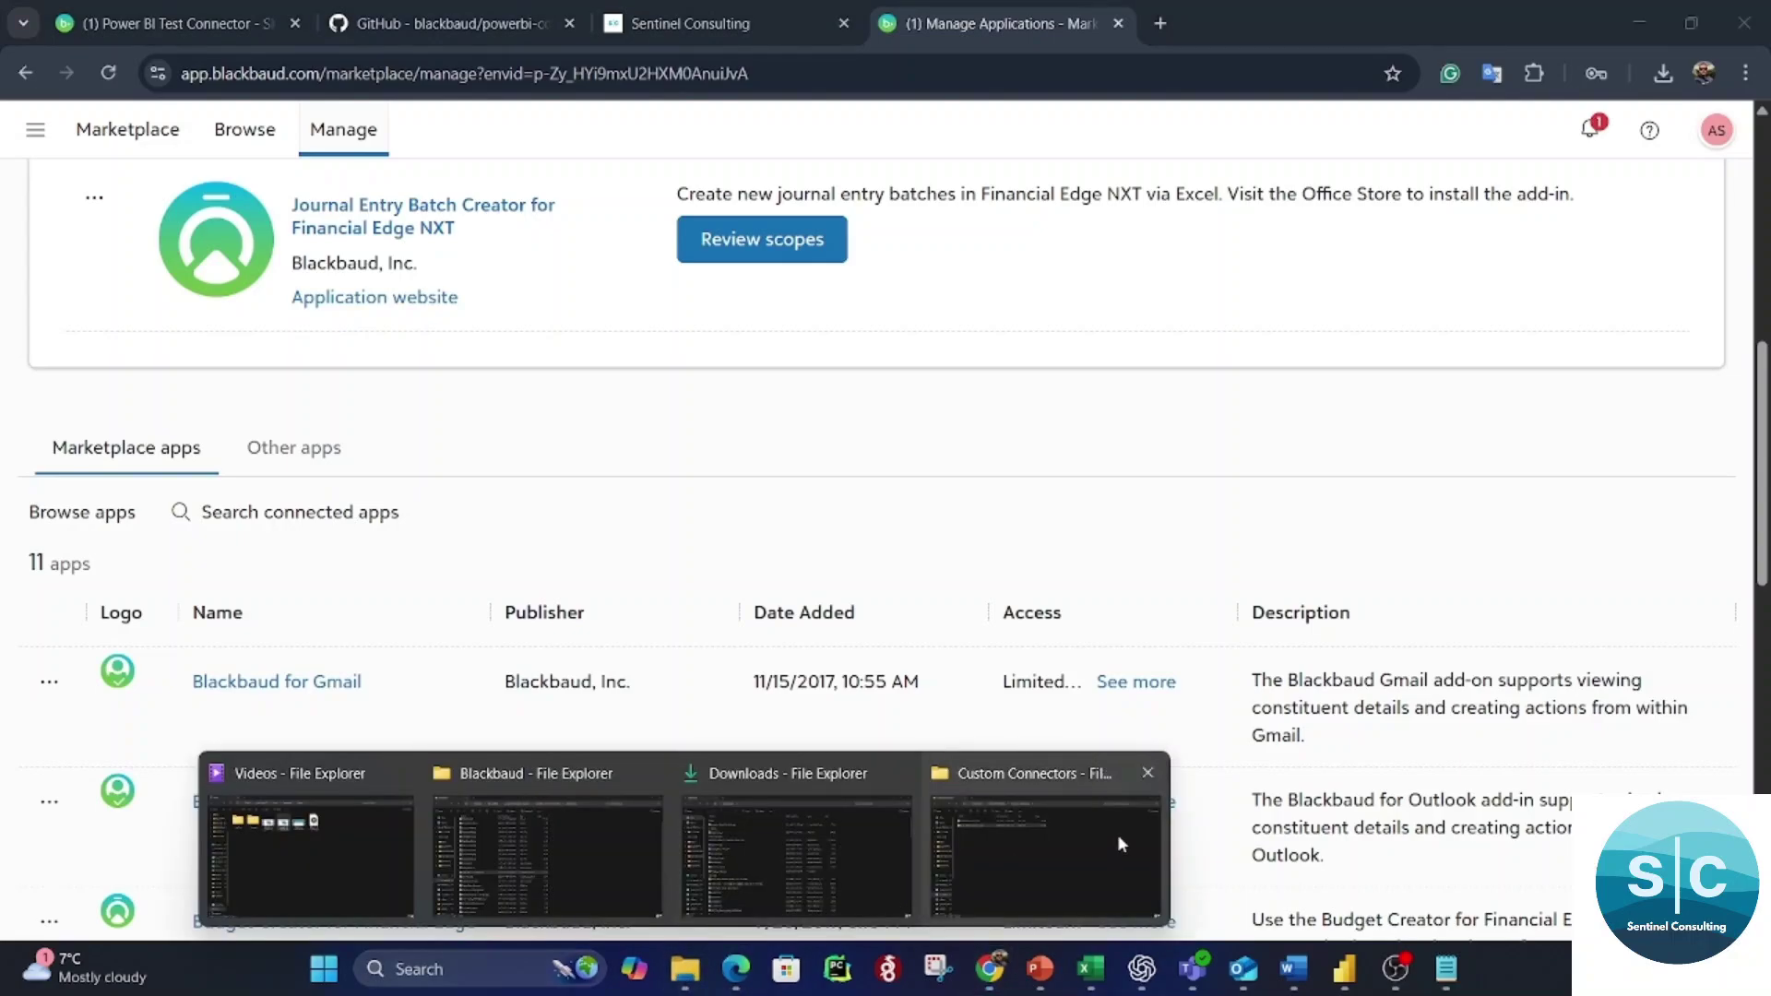
left_click(1116, 833)
left_click(355, 203)
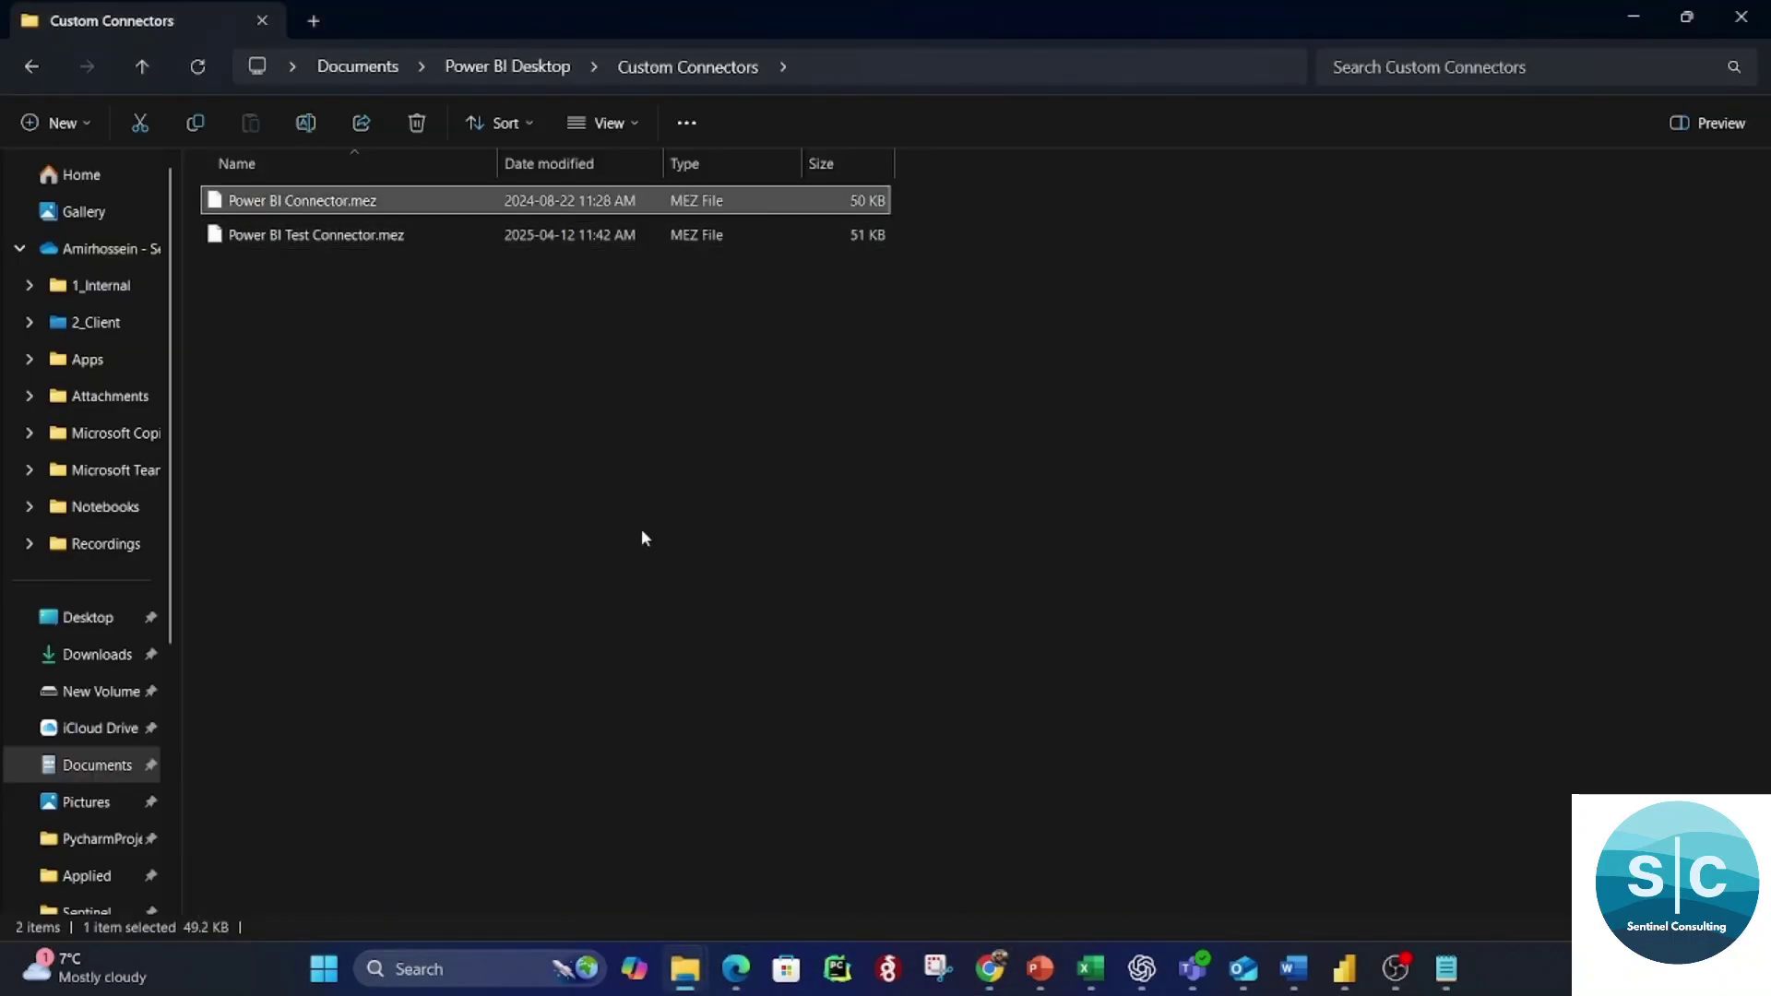
key("Delete")
left_click(1640, 13)
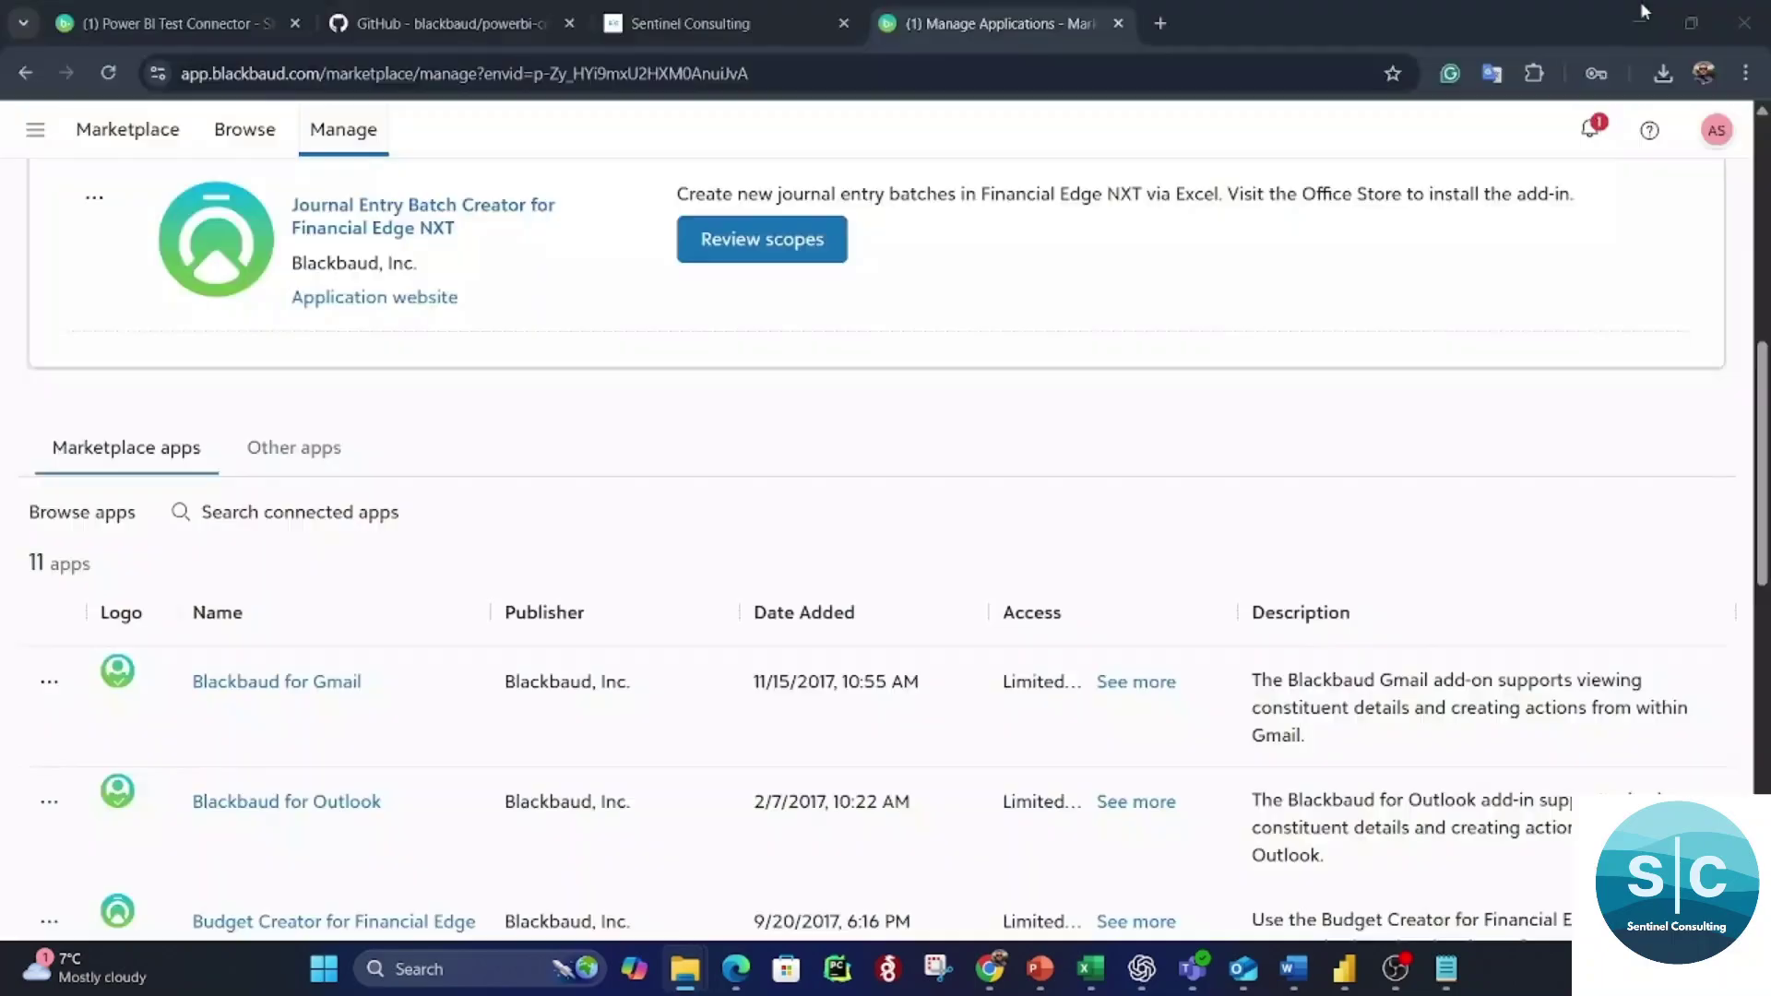
left_click(1354, 981)
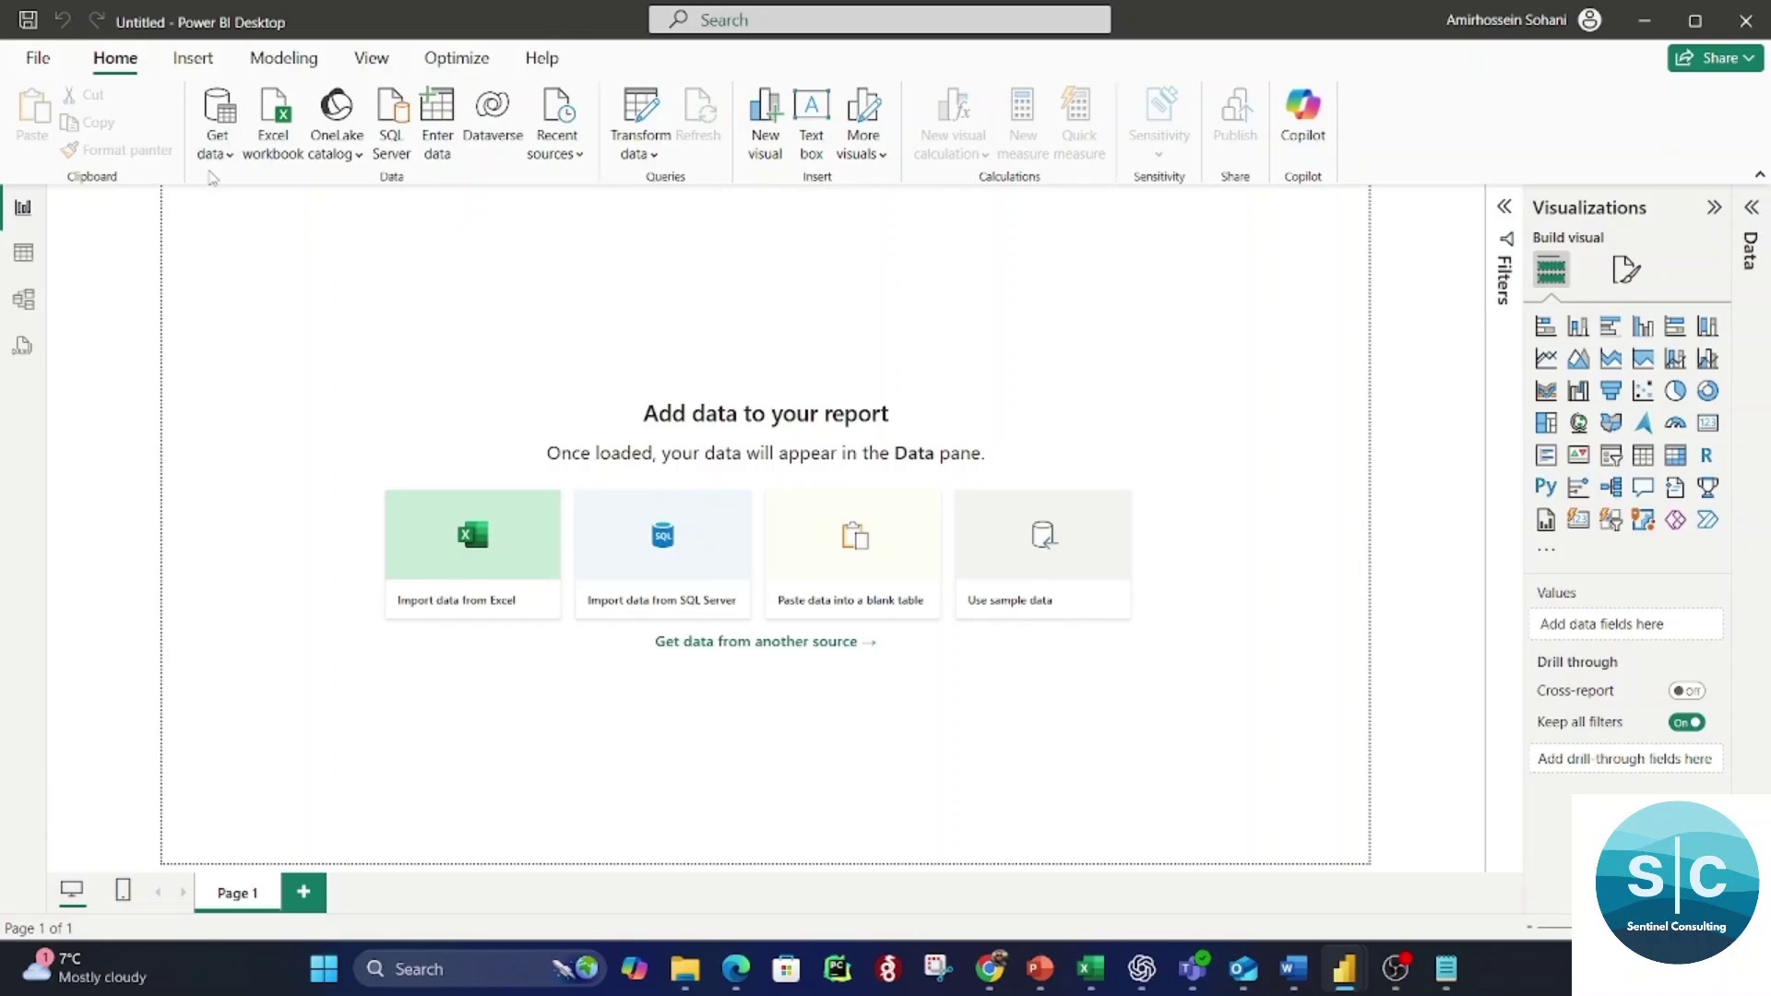
Filter Get Data's full source list by 'blackba' and select Blackbaud (Beta) (Custom)
left_click(222, 154)
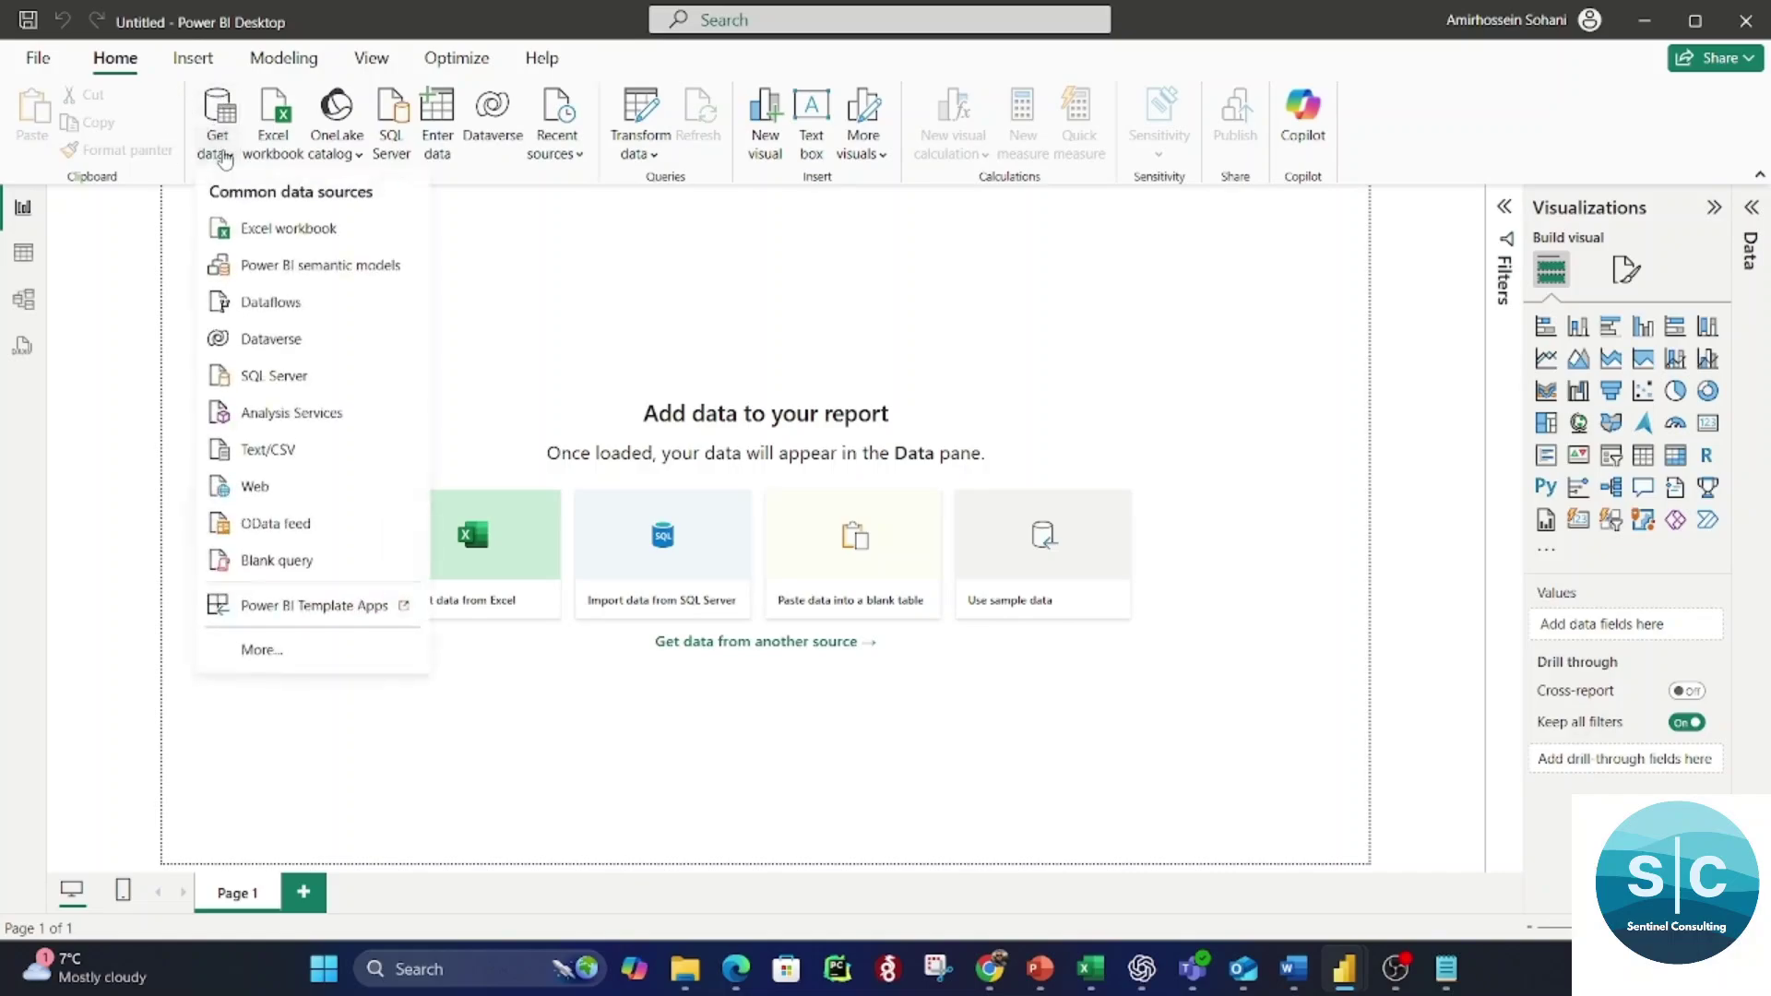
left_click(291, 650)
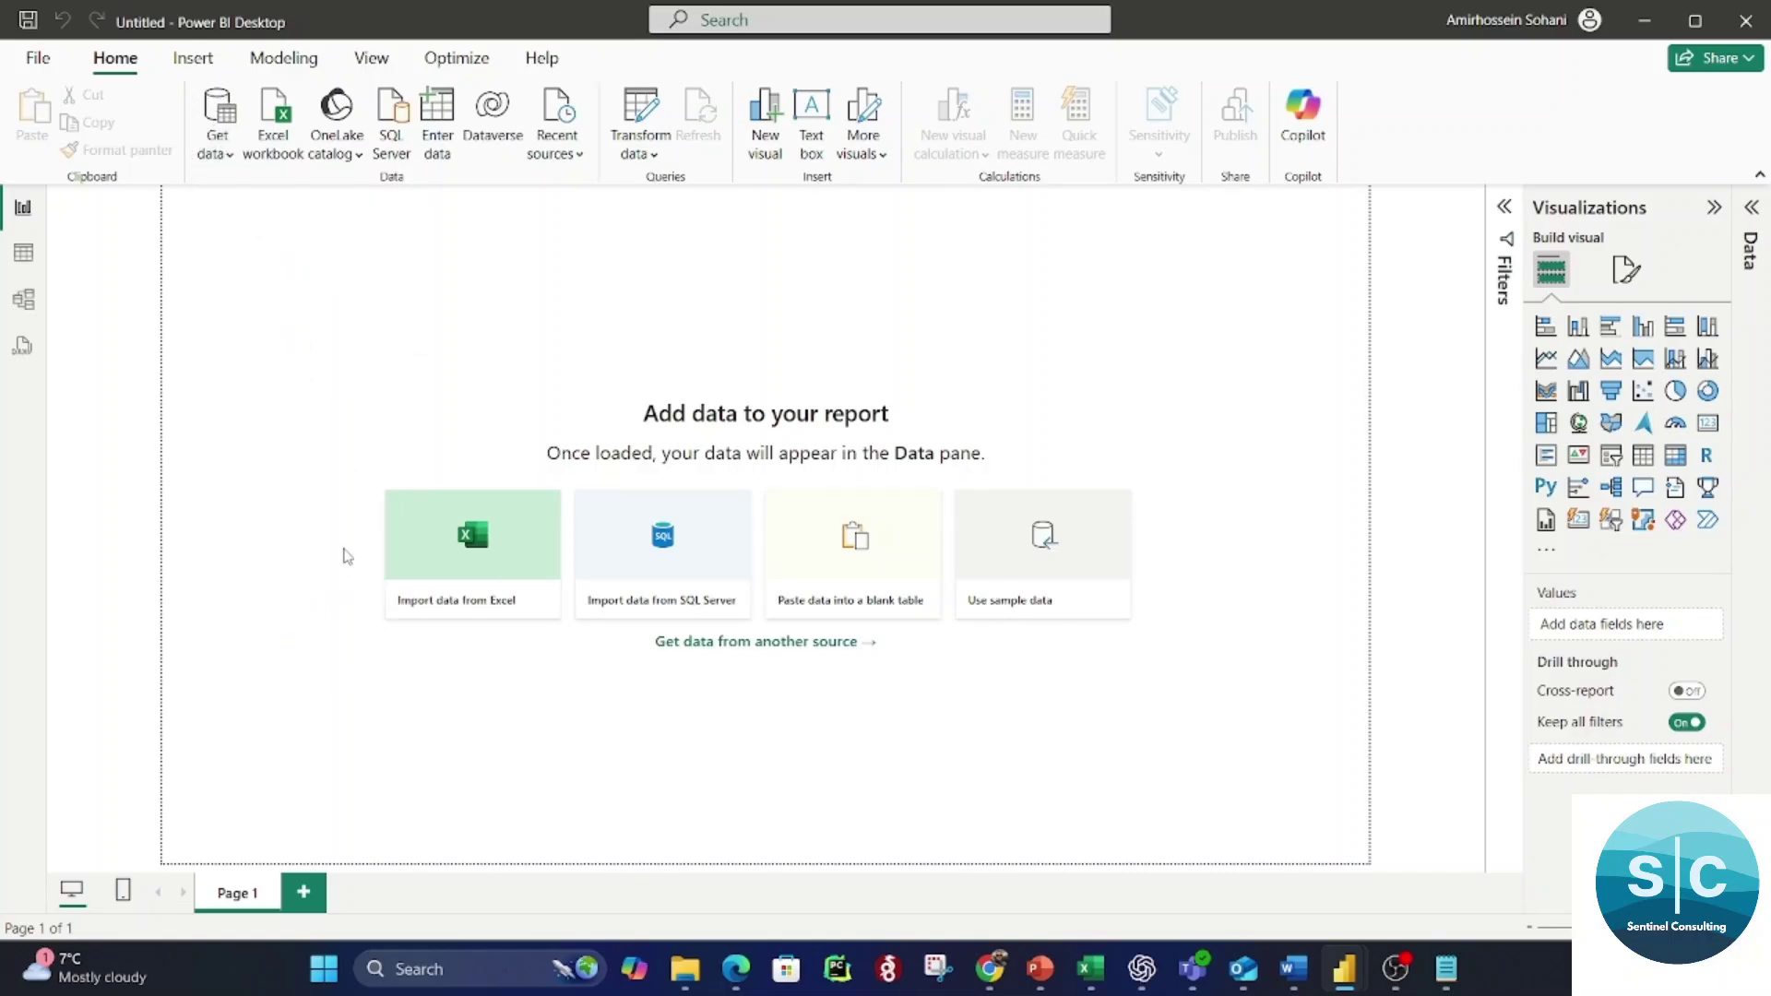
type("blackba")
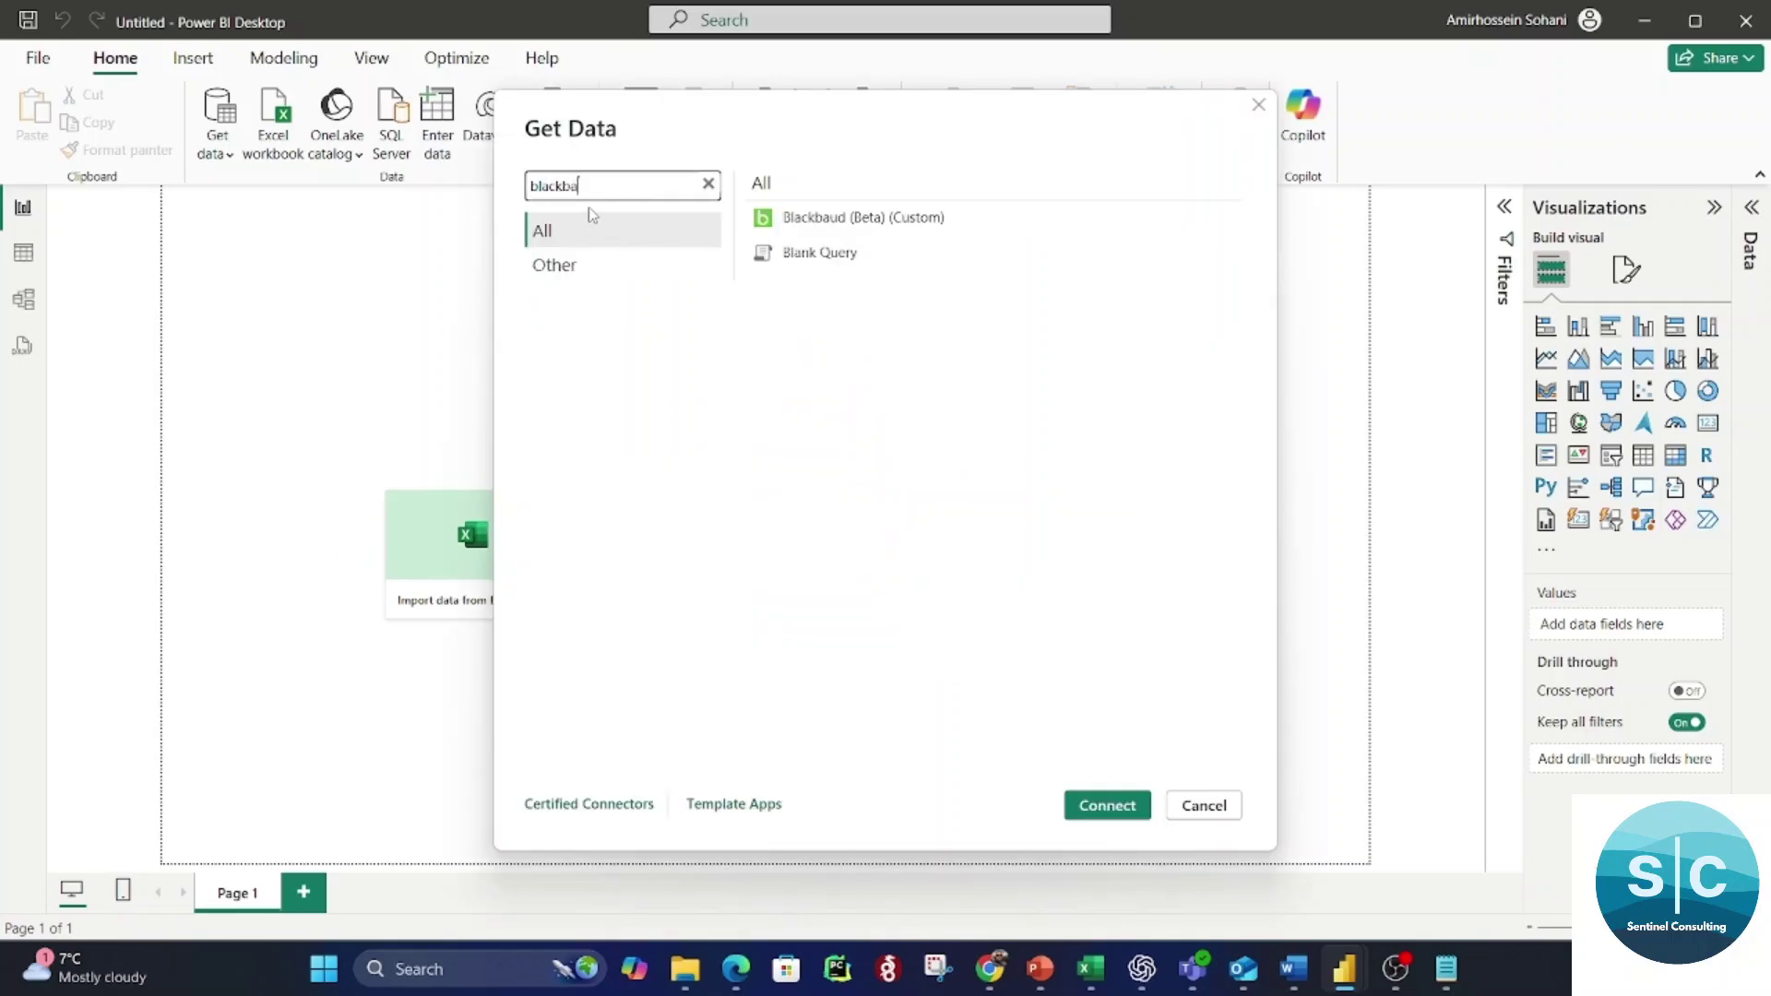
left_click(790, 224)
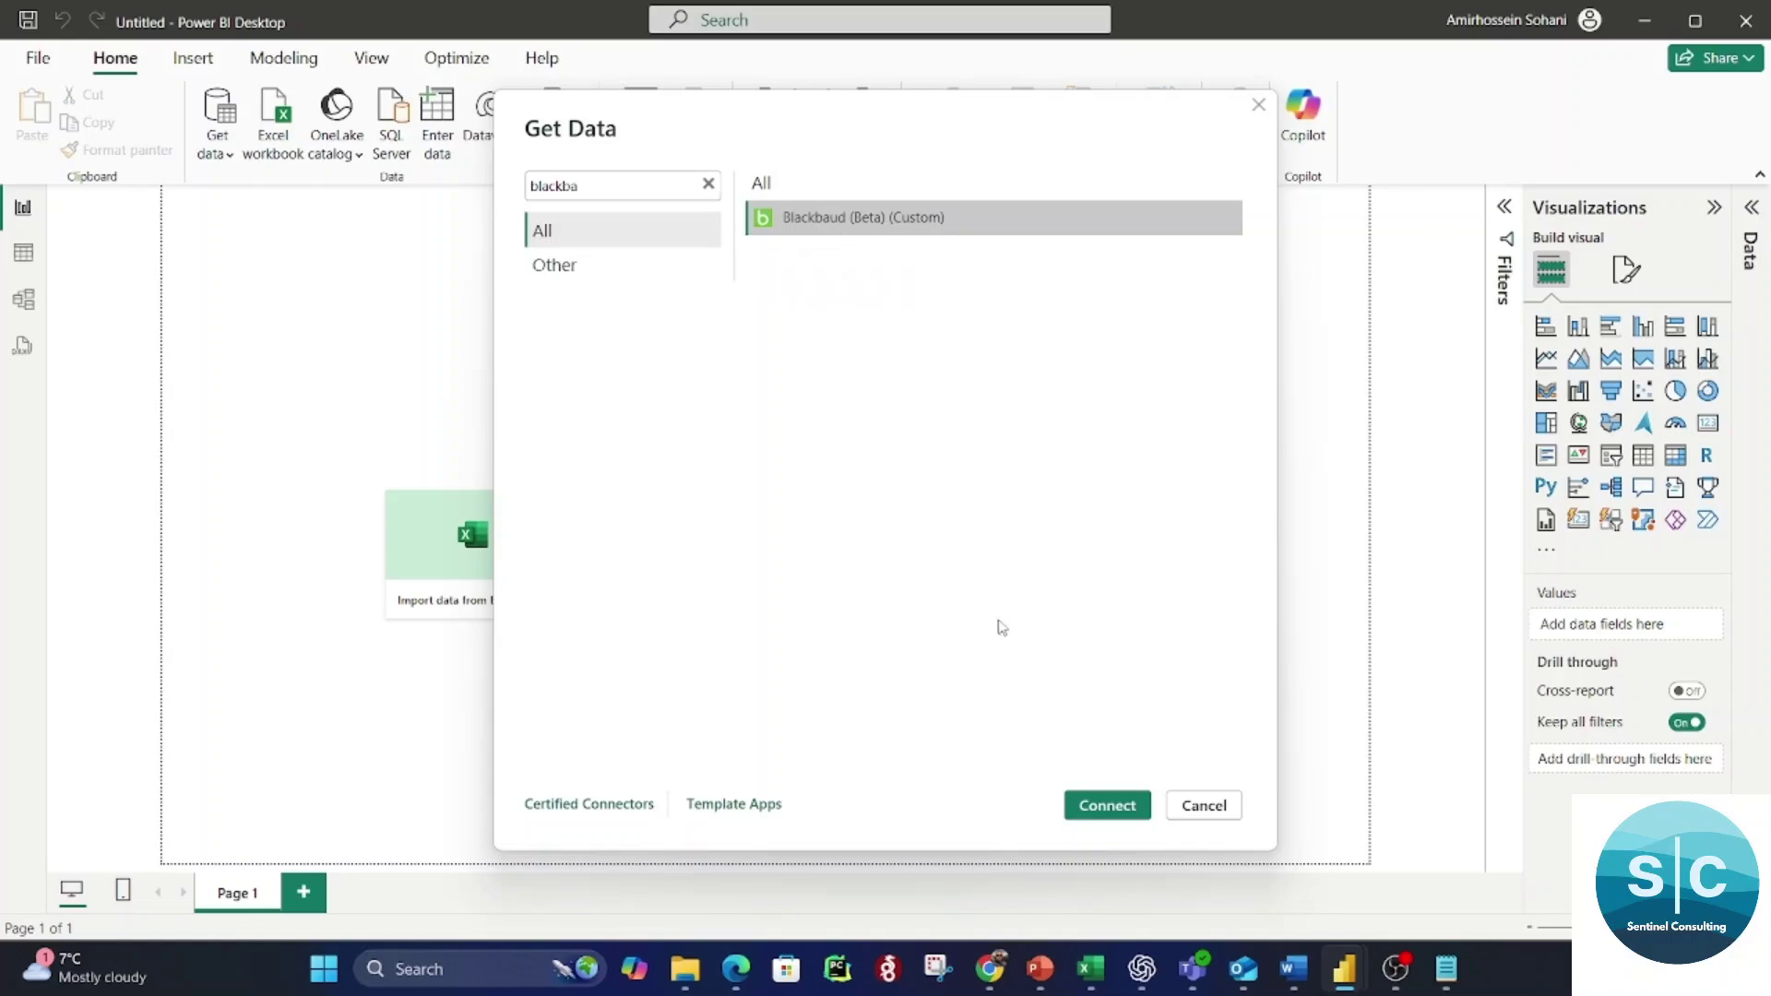
Connect with Blackbaud (Beta) (Custom), then expand and collapse the Fundraising folder in Navigator
left_click(1111, 810)
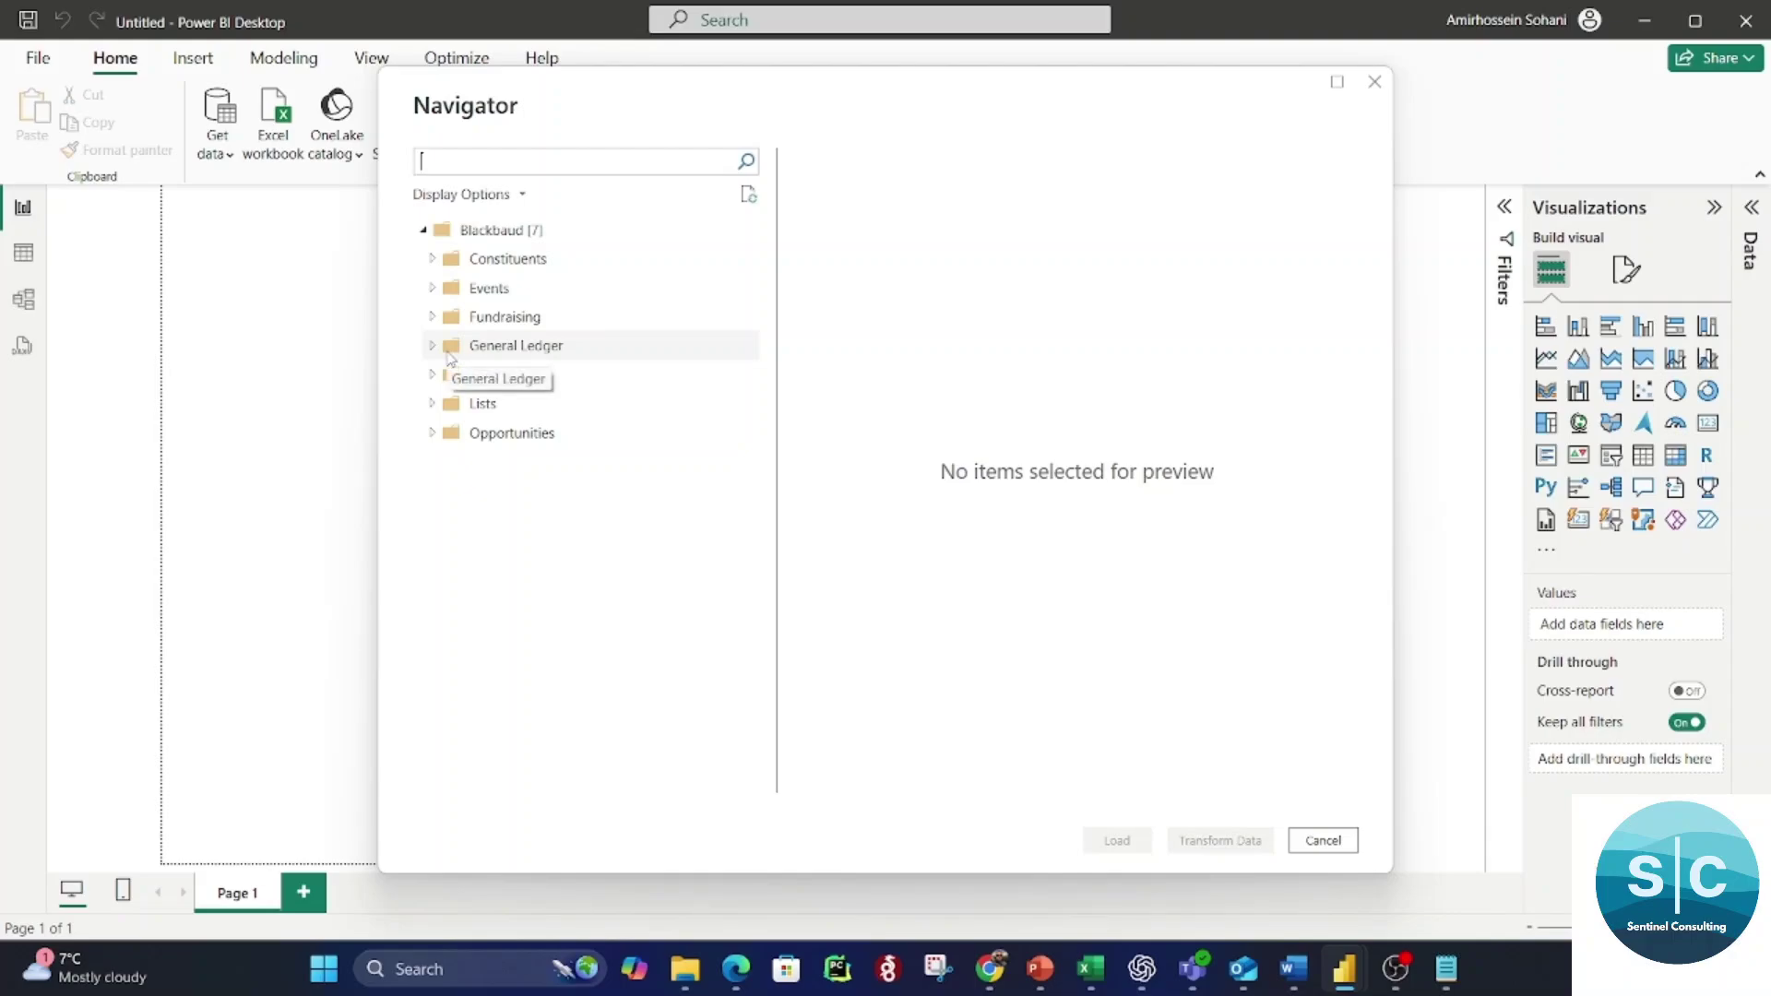
left_click(431, 318)
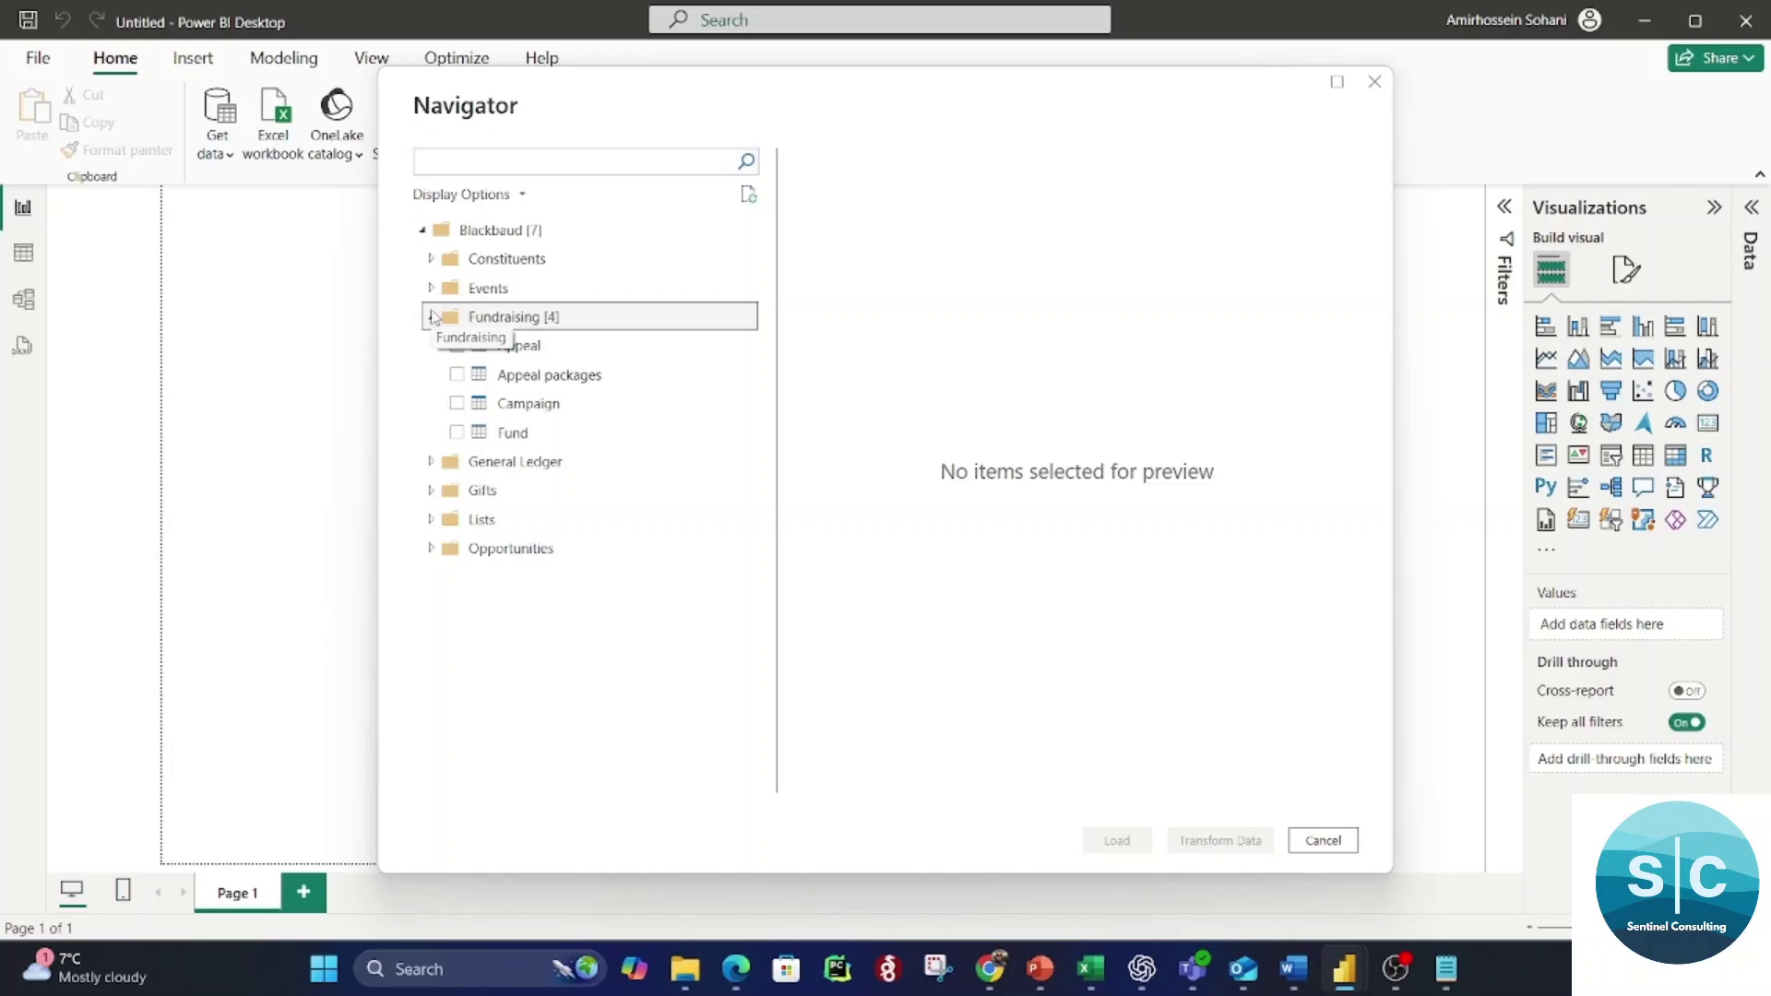
left_click(431, 318)
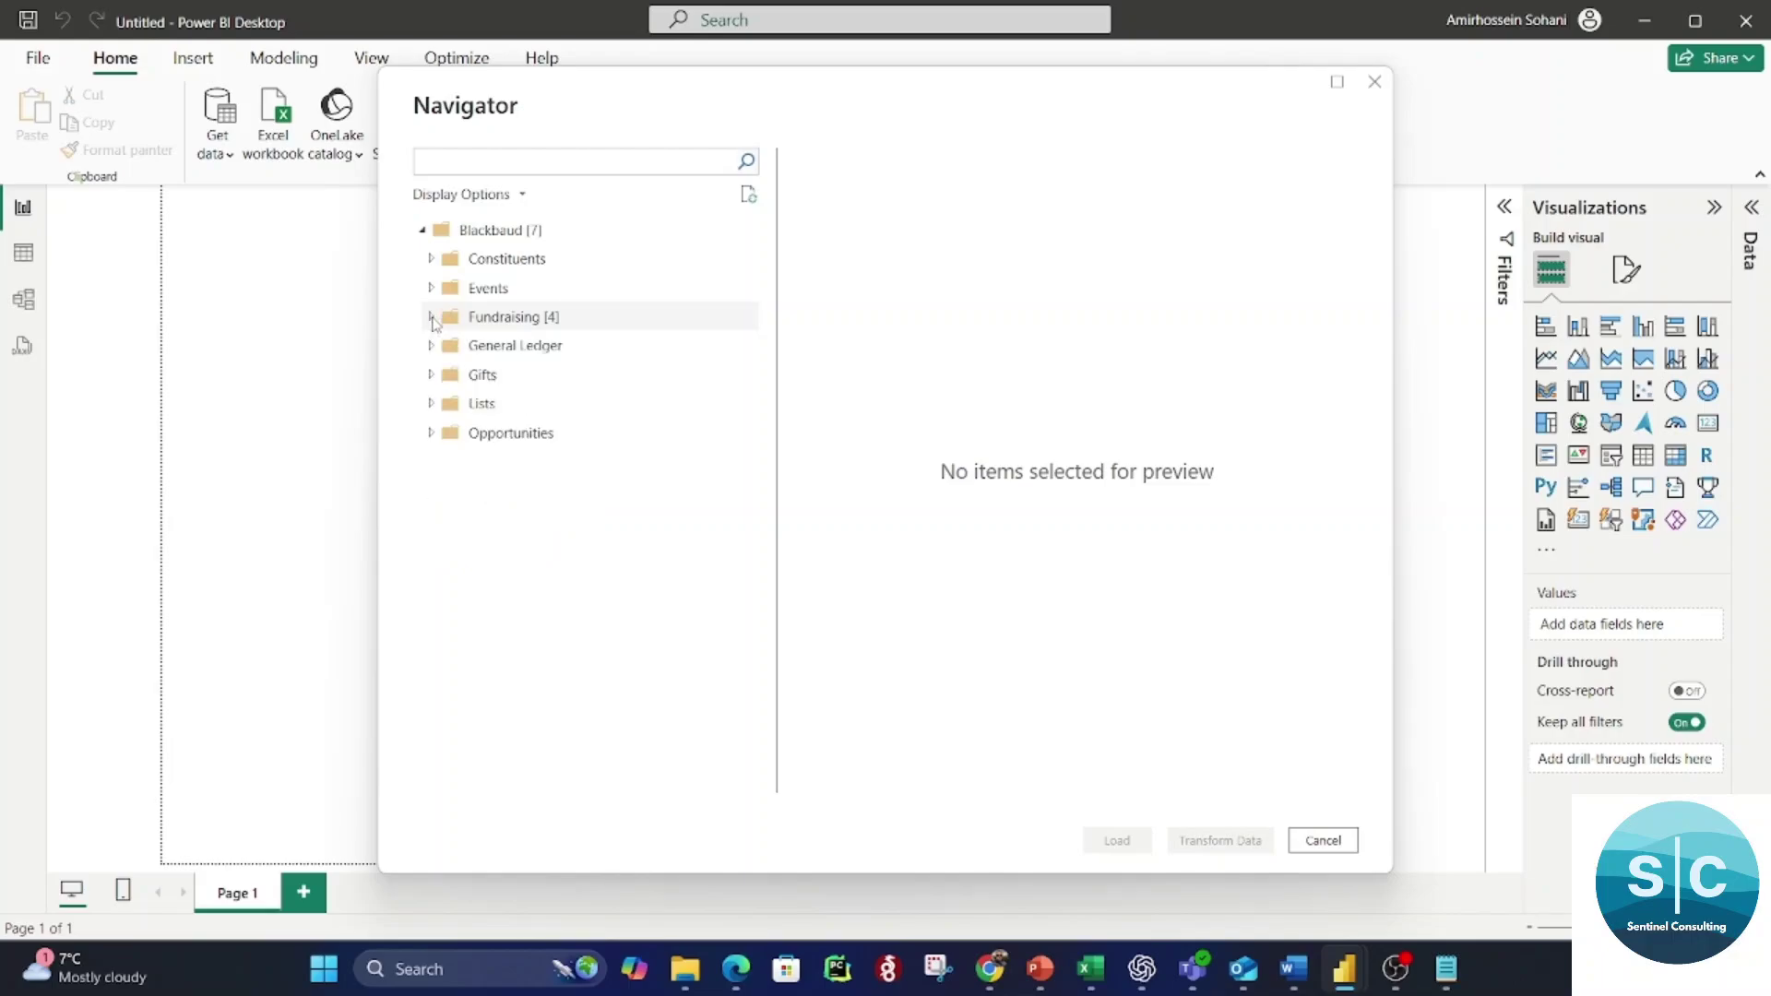
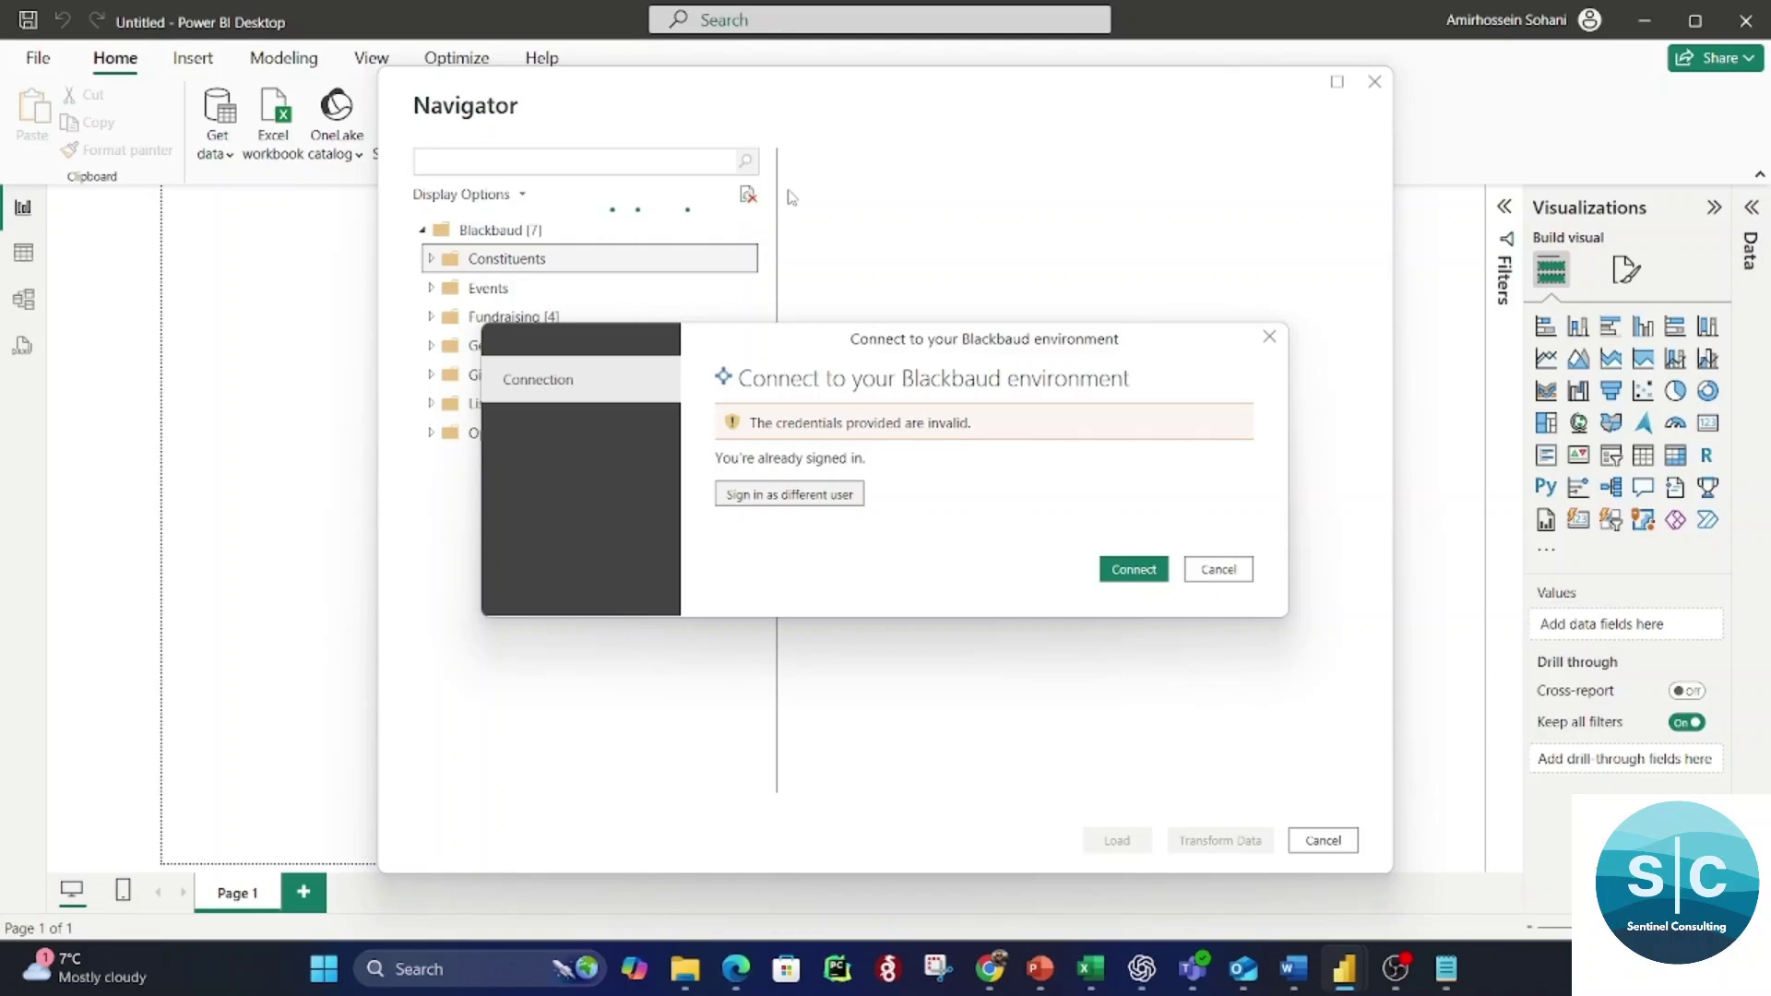
Start a fresh Blackbaud SSO sign-in as a different user and submit the saved account e-mail
left_click(747, 495)
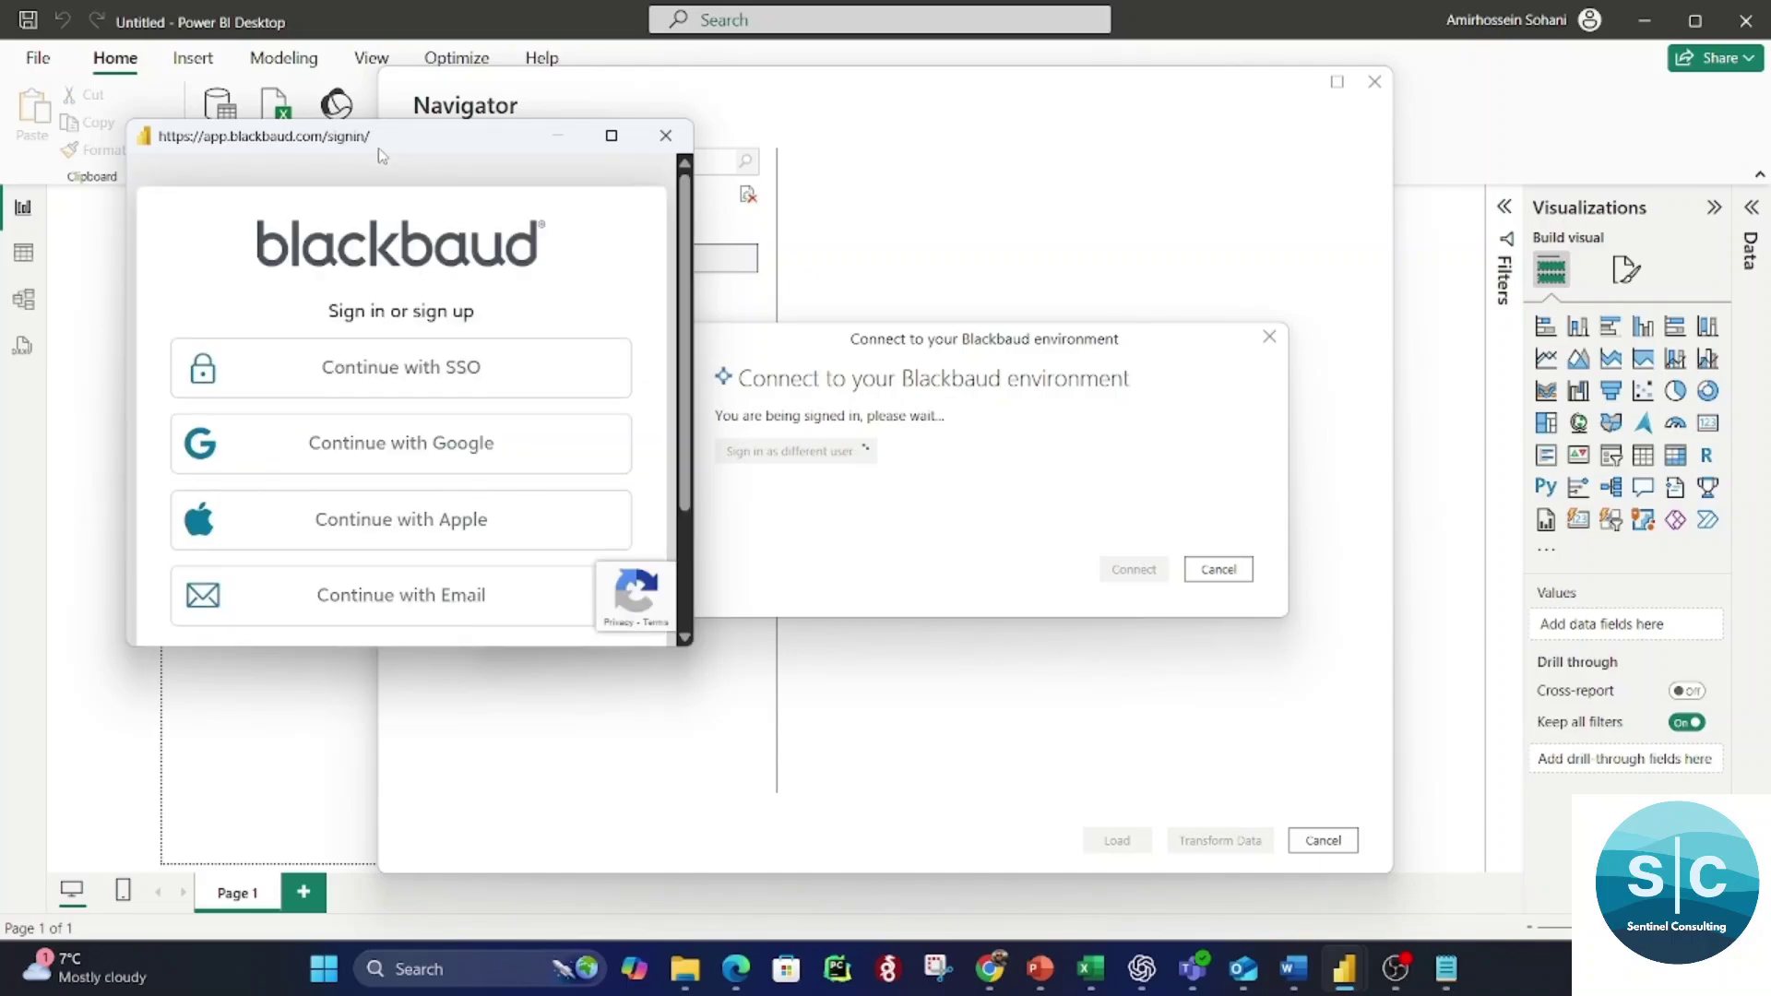
left_click_drag(384, 138, 595, 116)
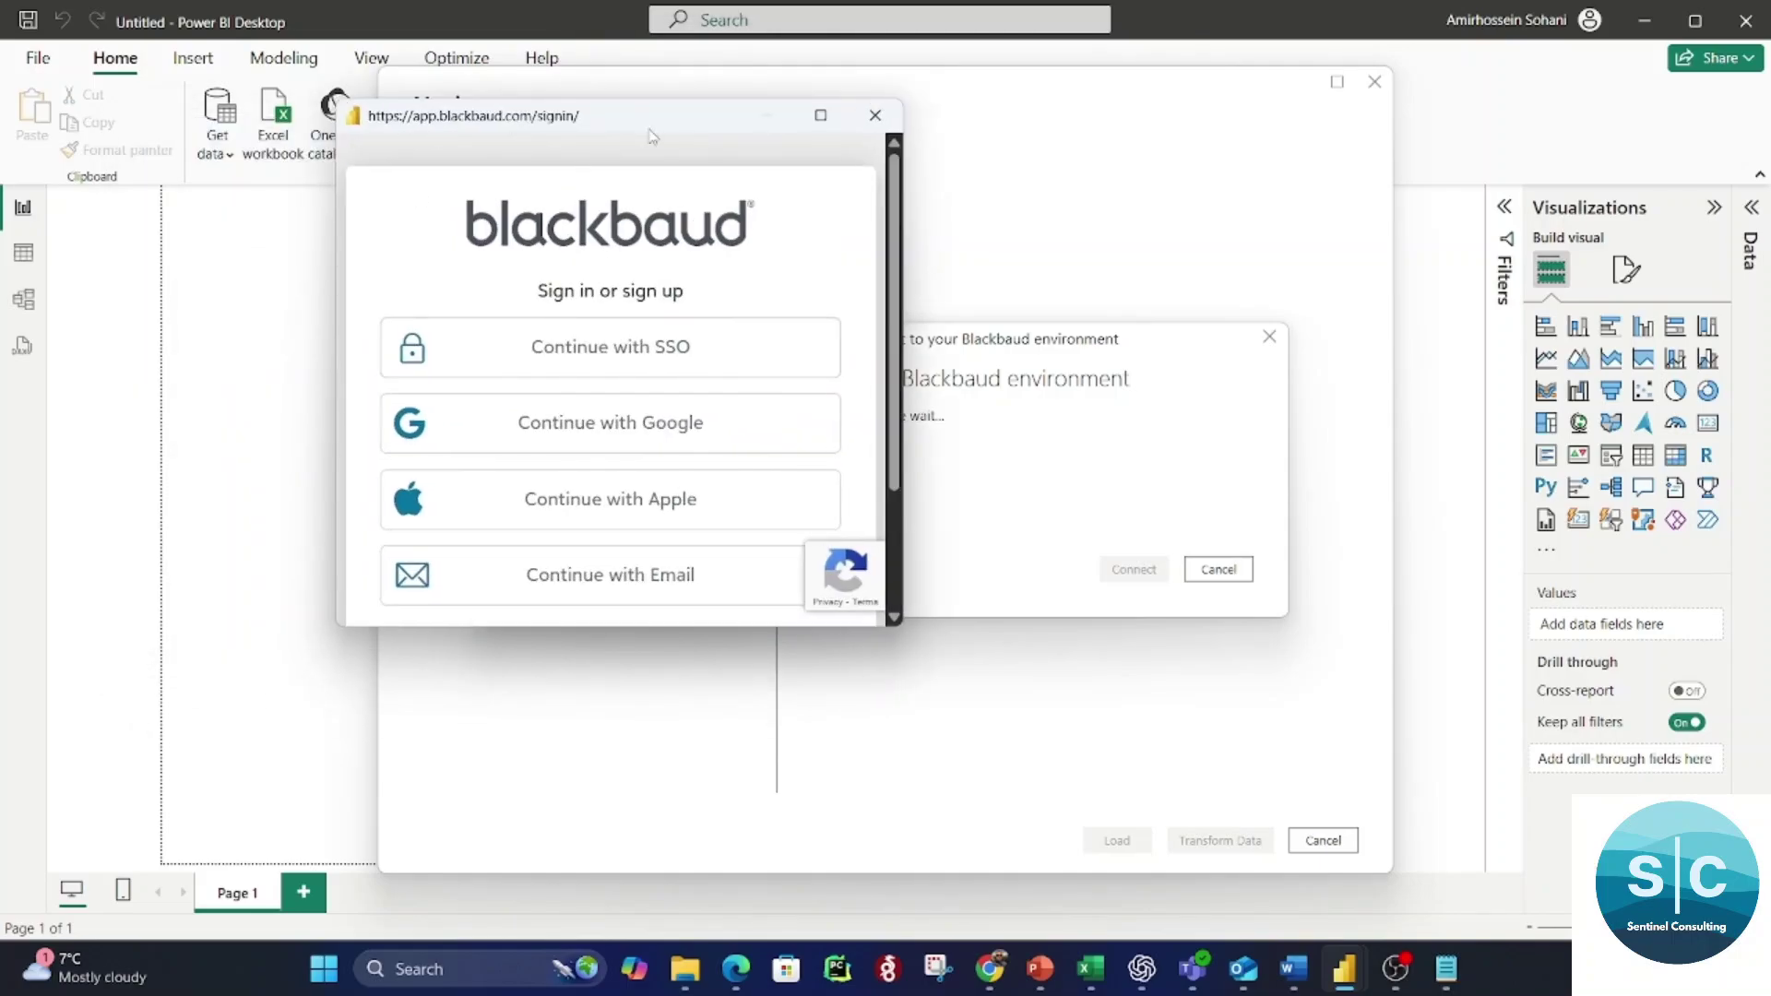
left_click(513, 348)
left_click(555, 376)
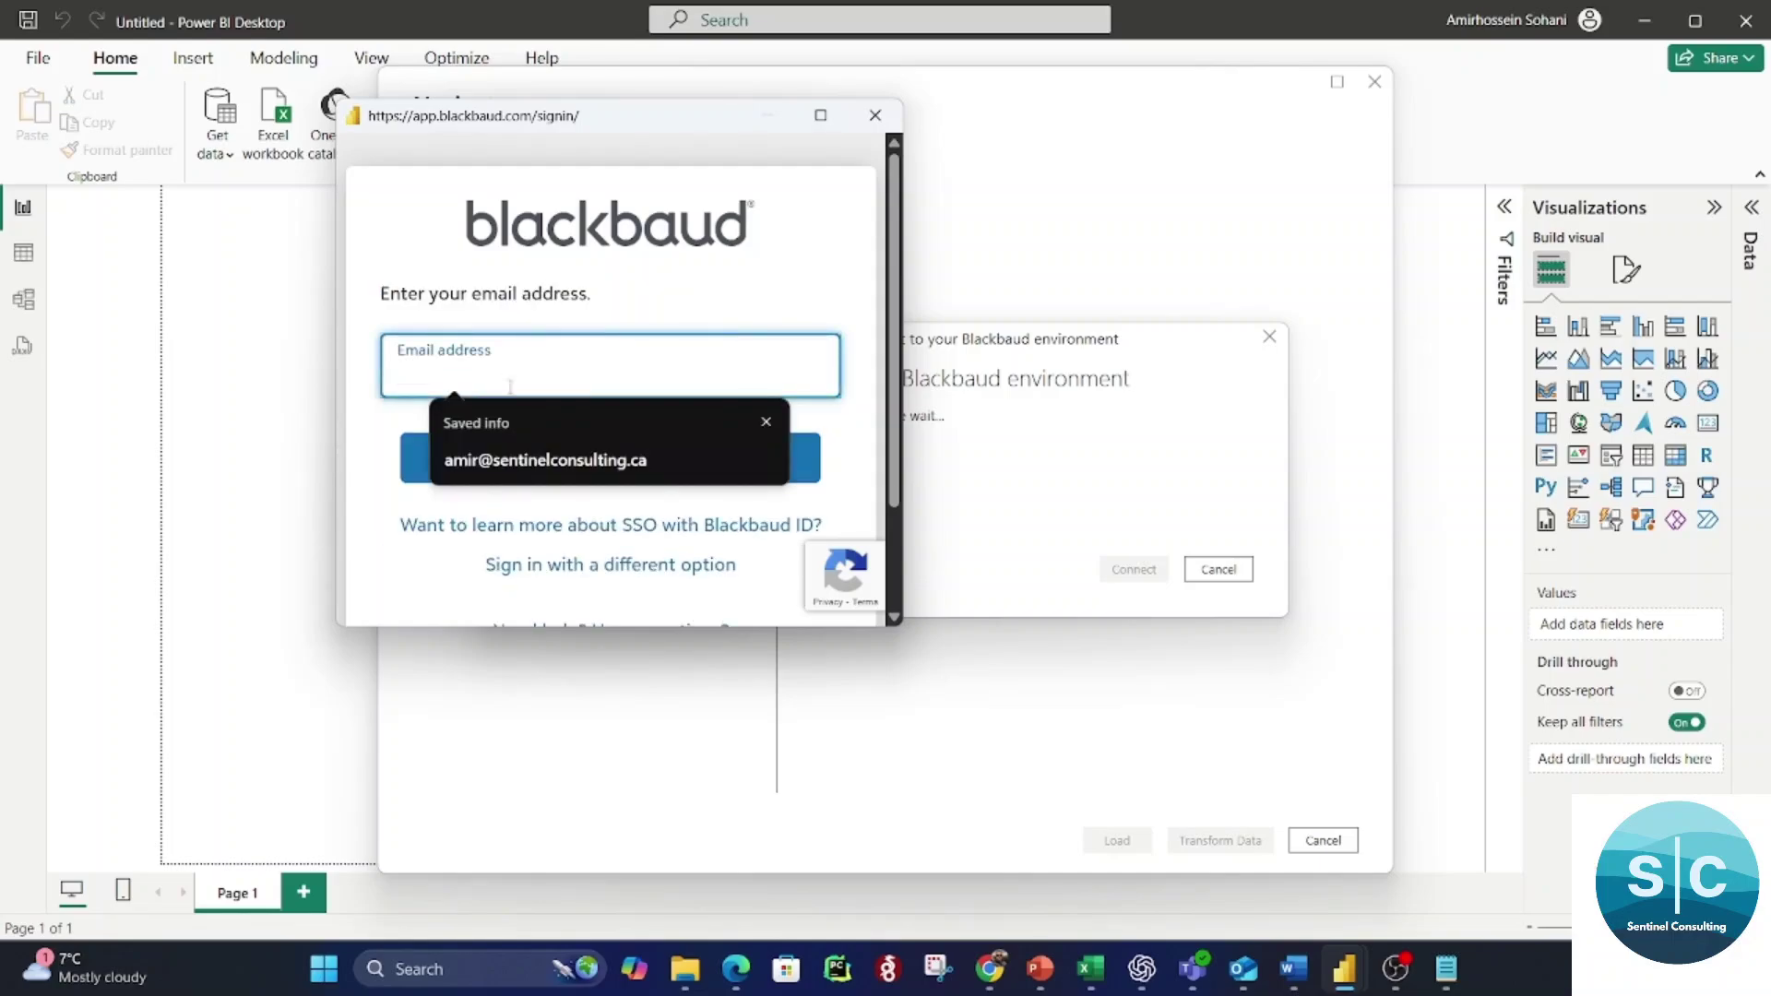
left_click(544, 459)
key("Return")
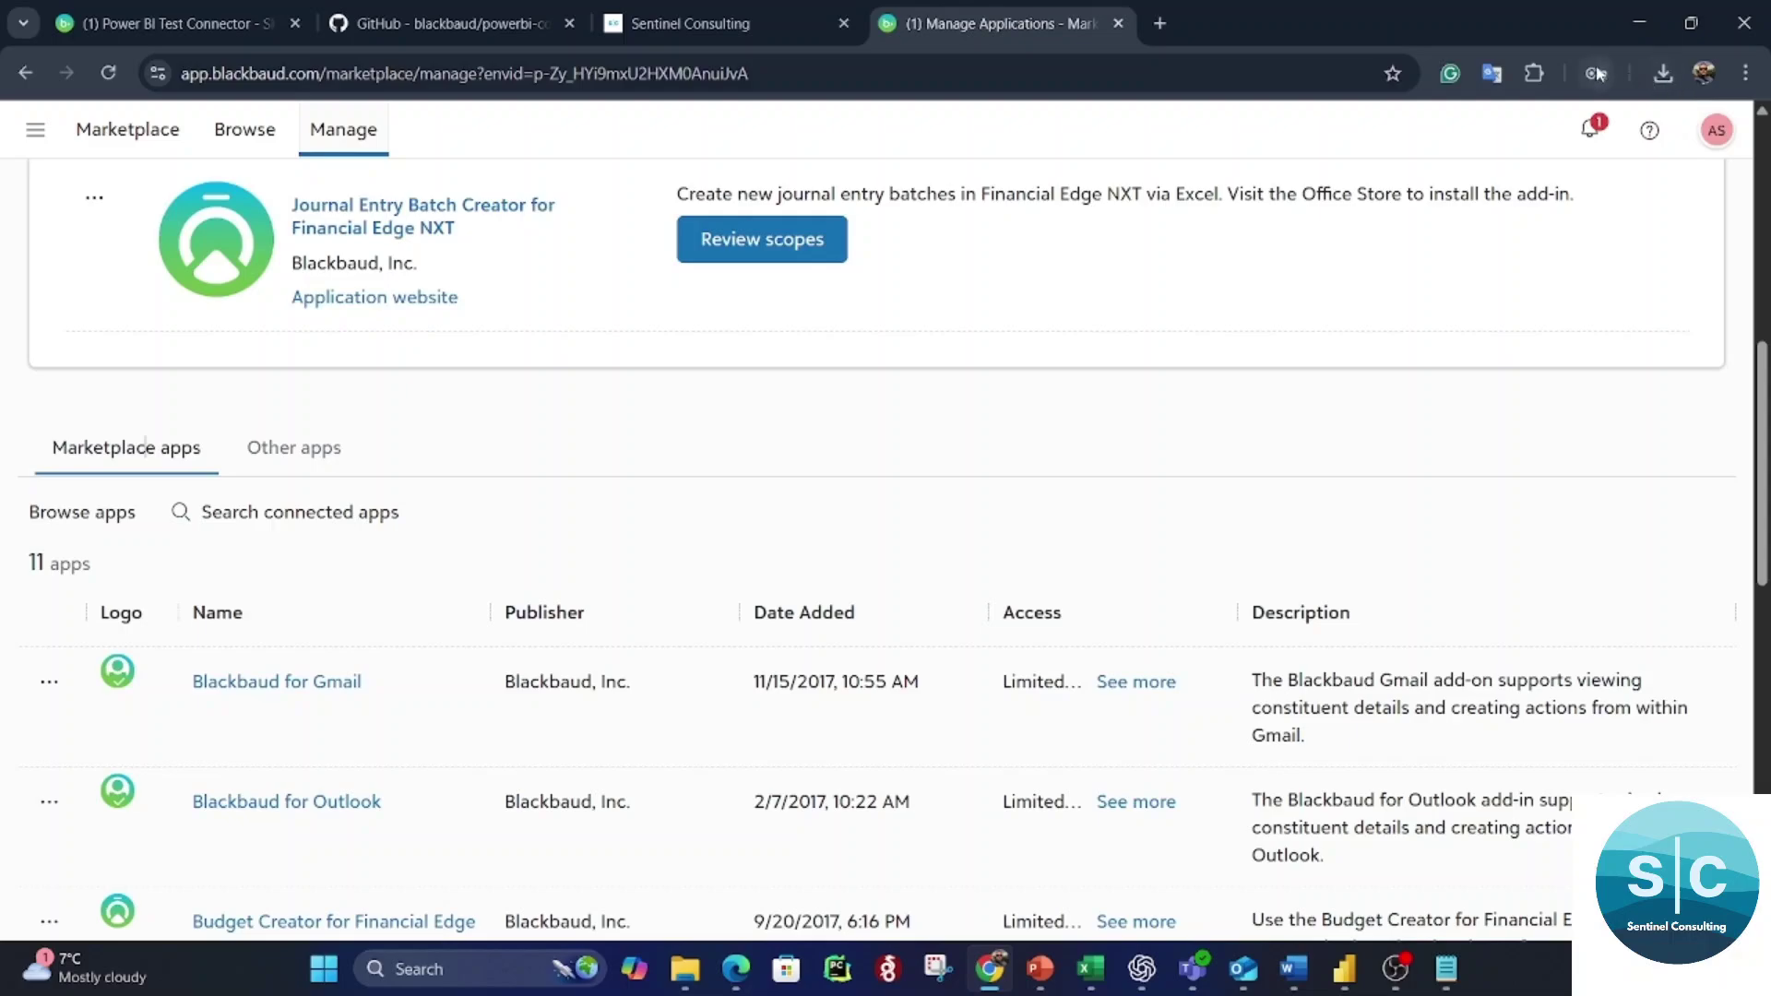
Copy the saved blackbaud.com password from Google Password Manager, then return to the sign-in password field
left_click(1596, 74)
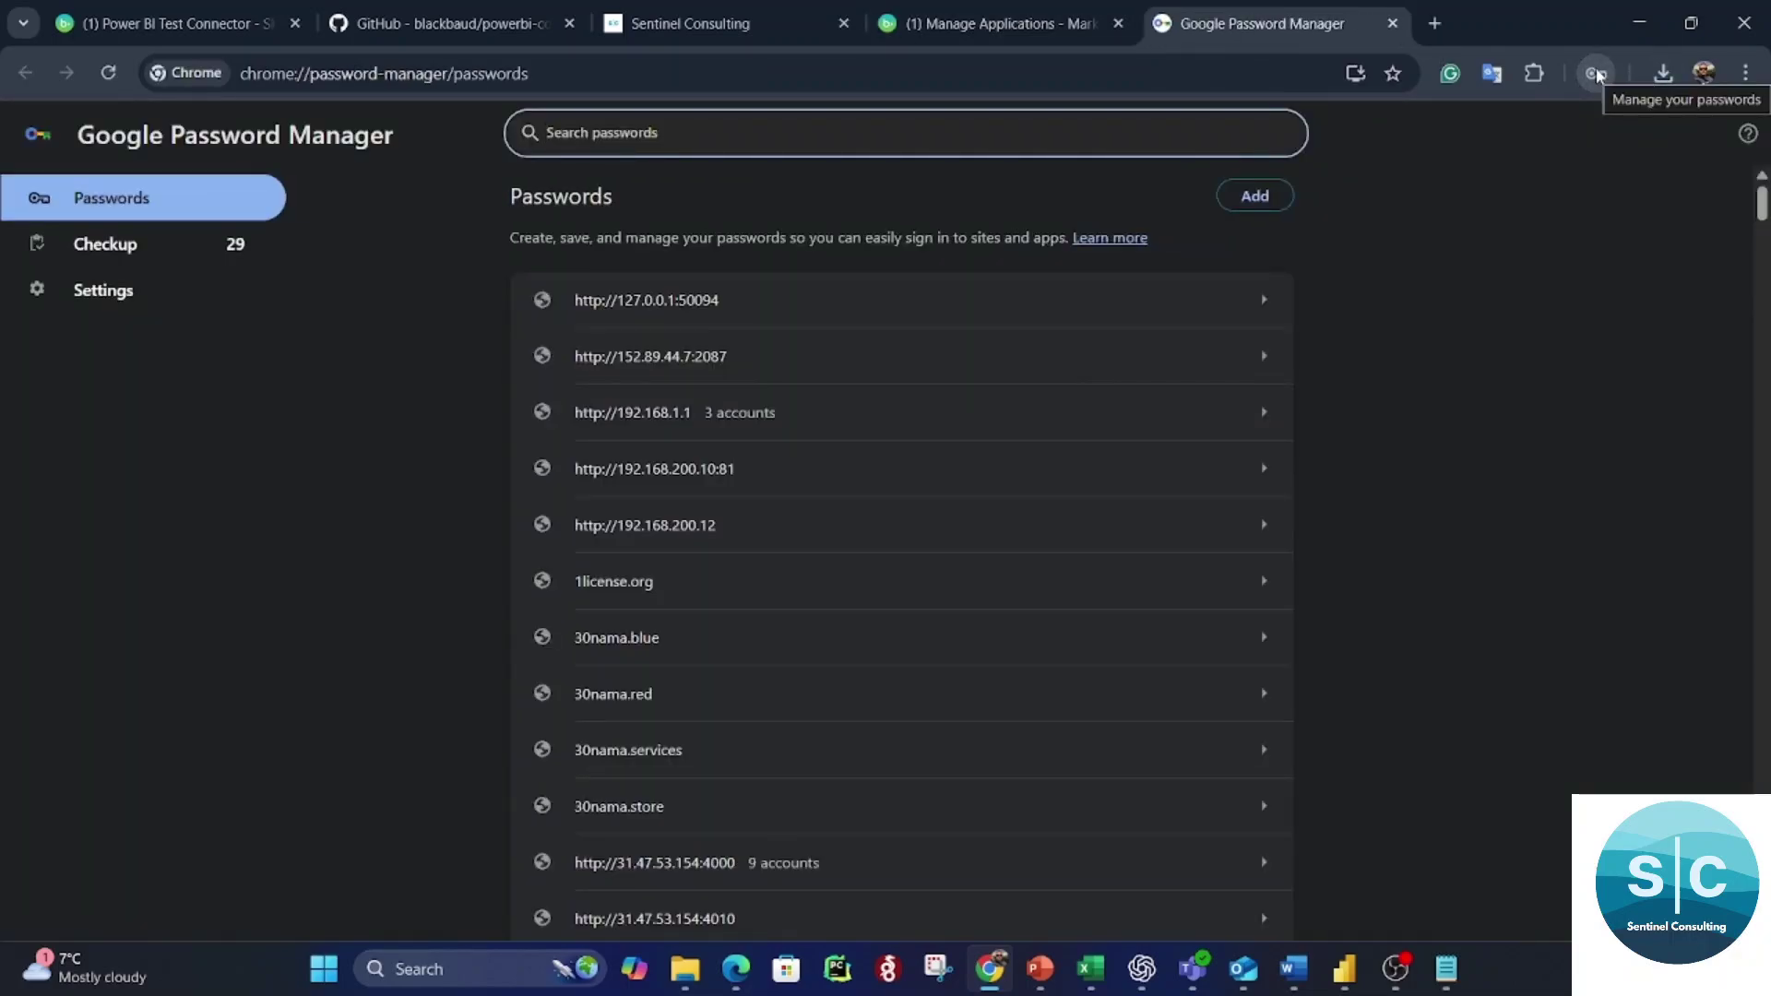
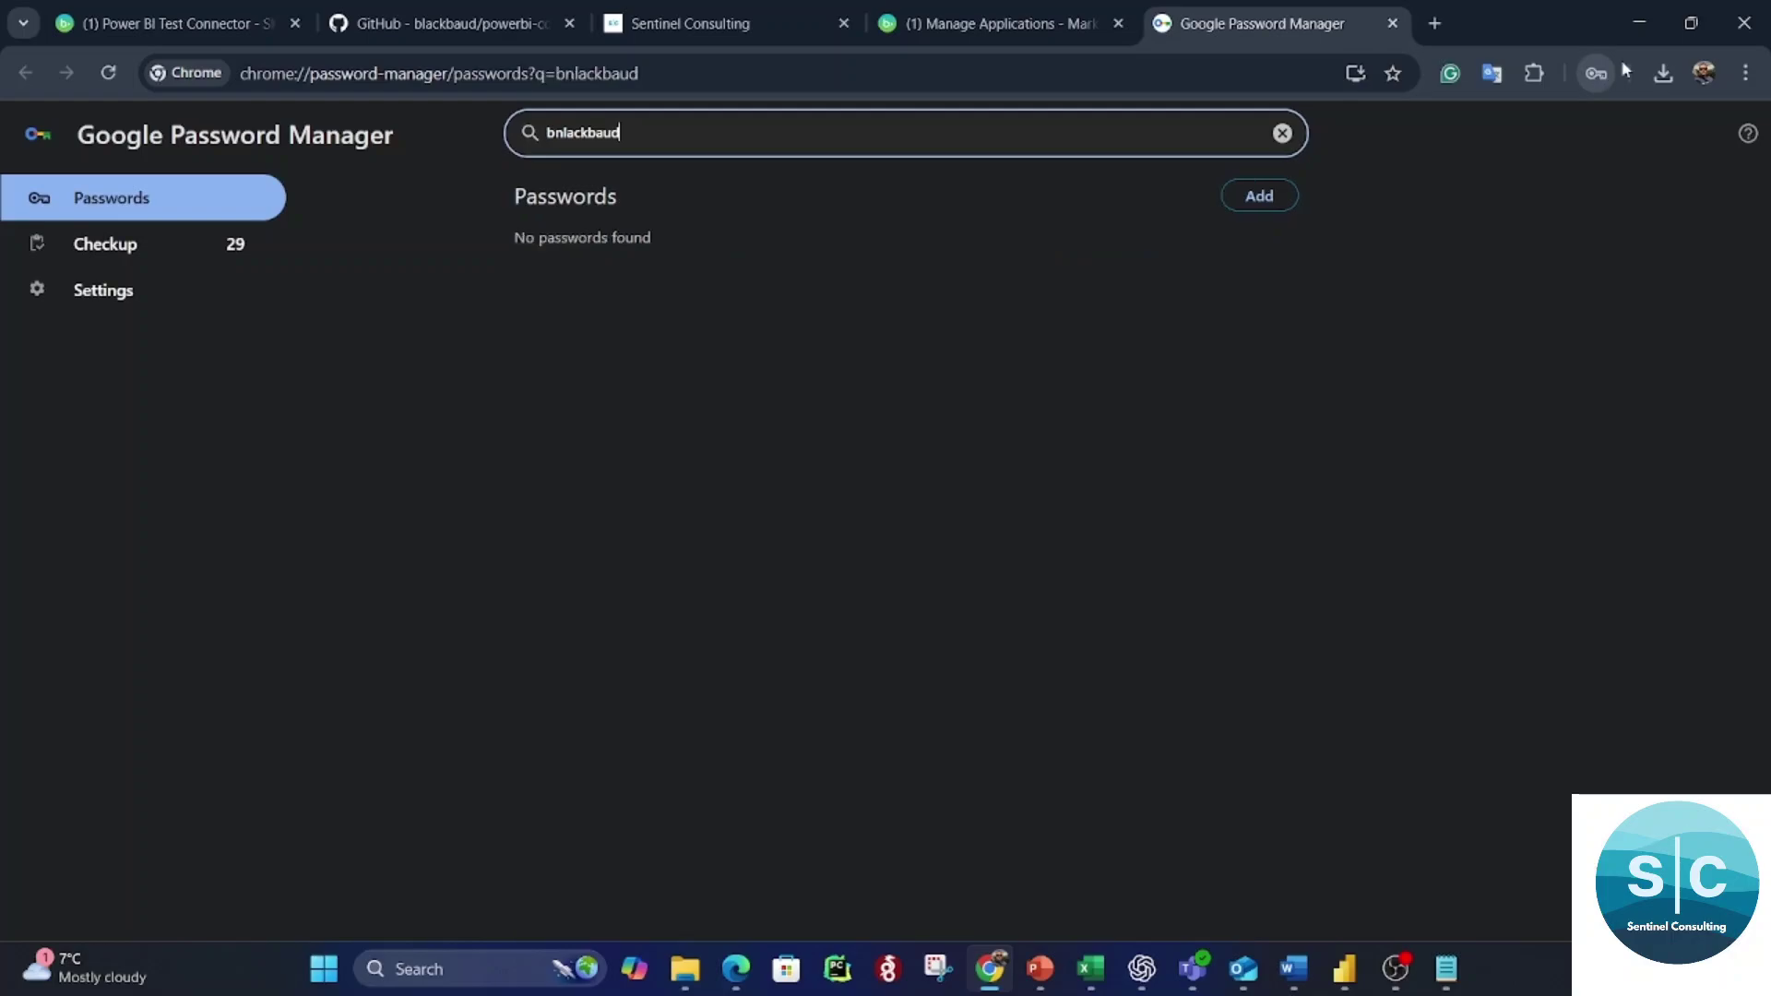
key("BackSpace")
key("BackSpace")
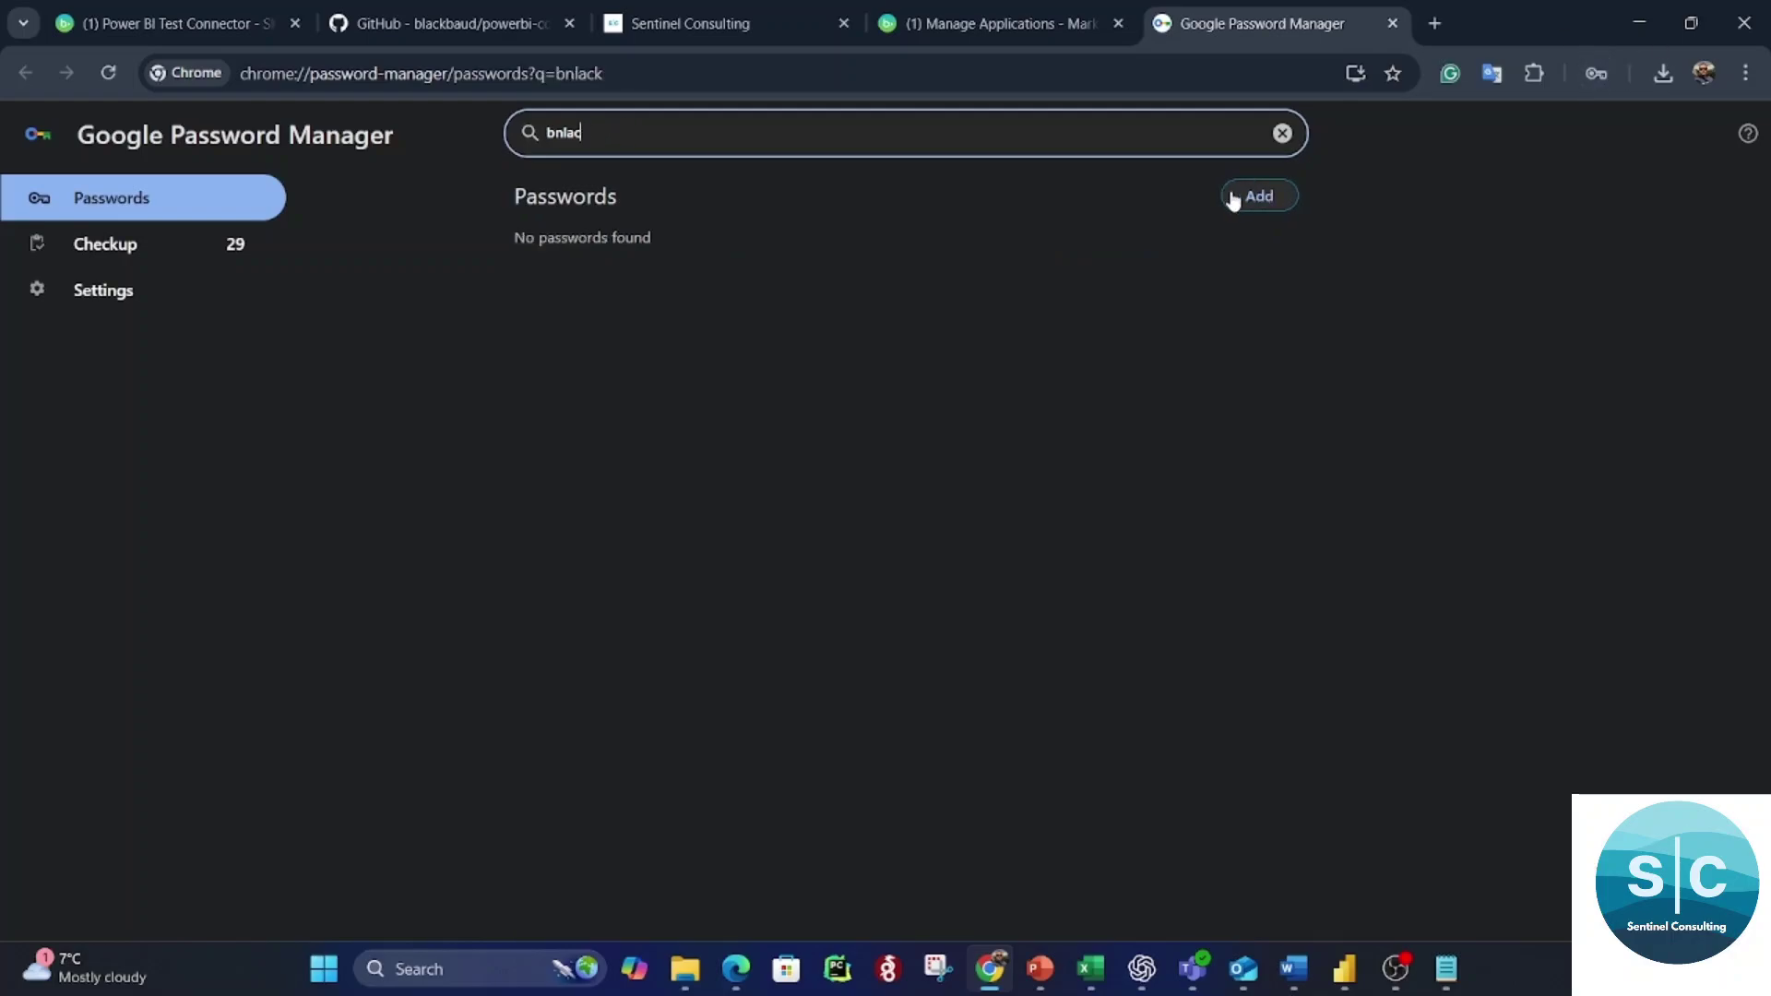
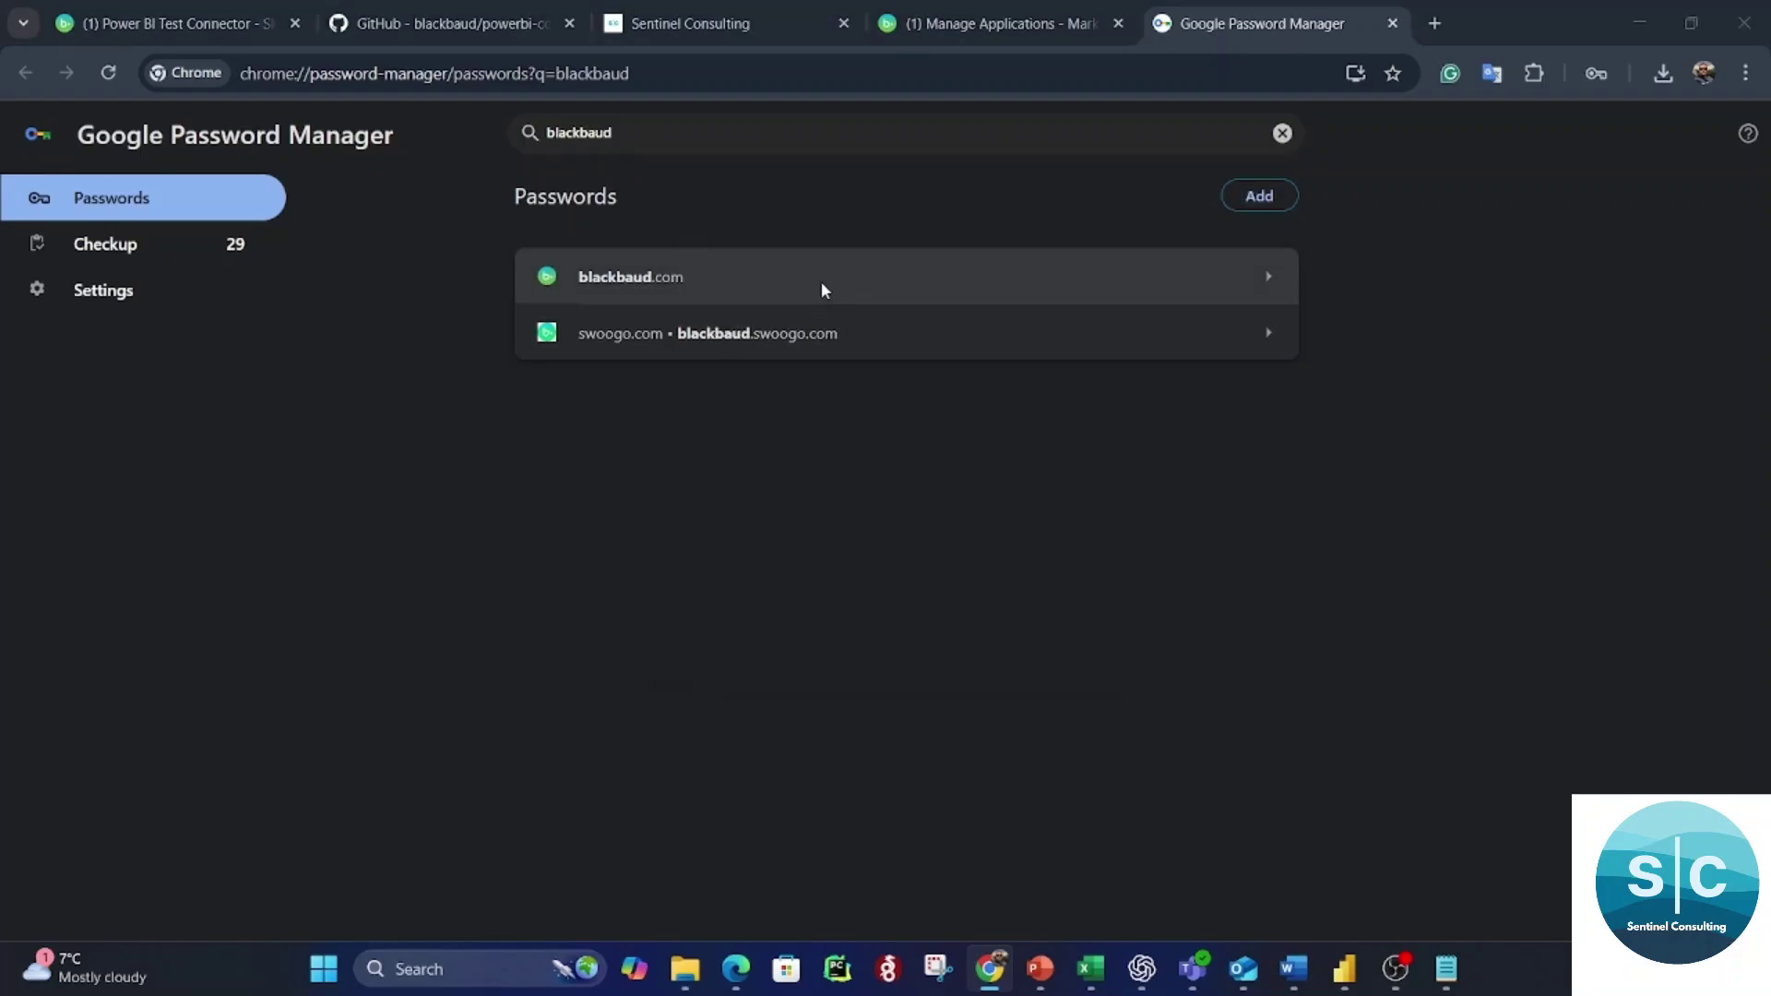
left_click(822, 284)
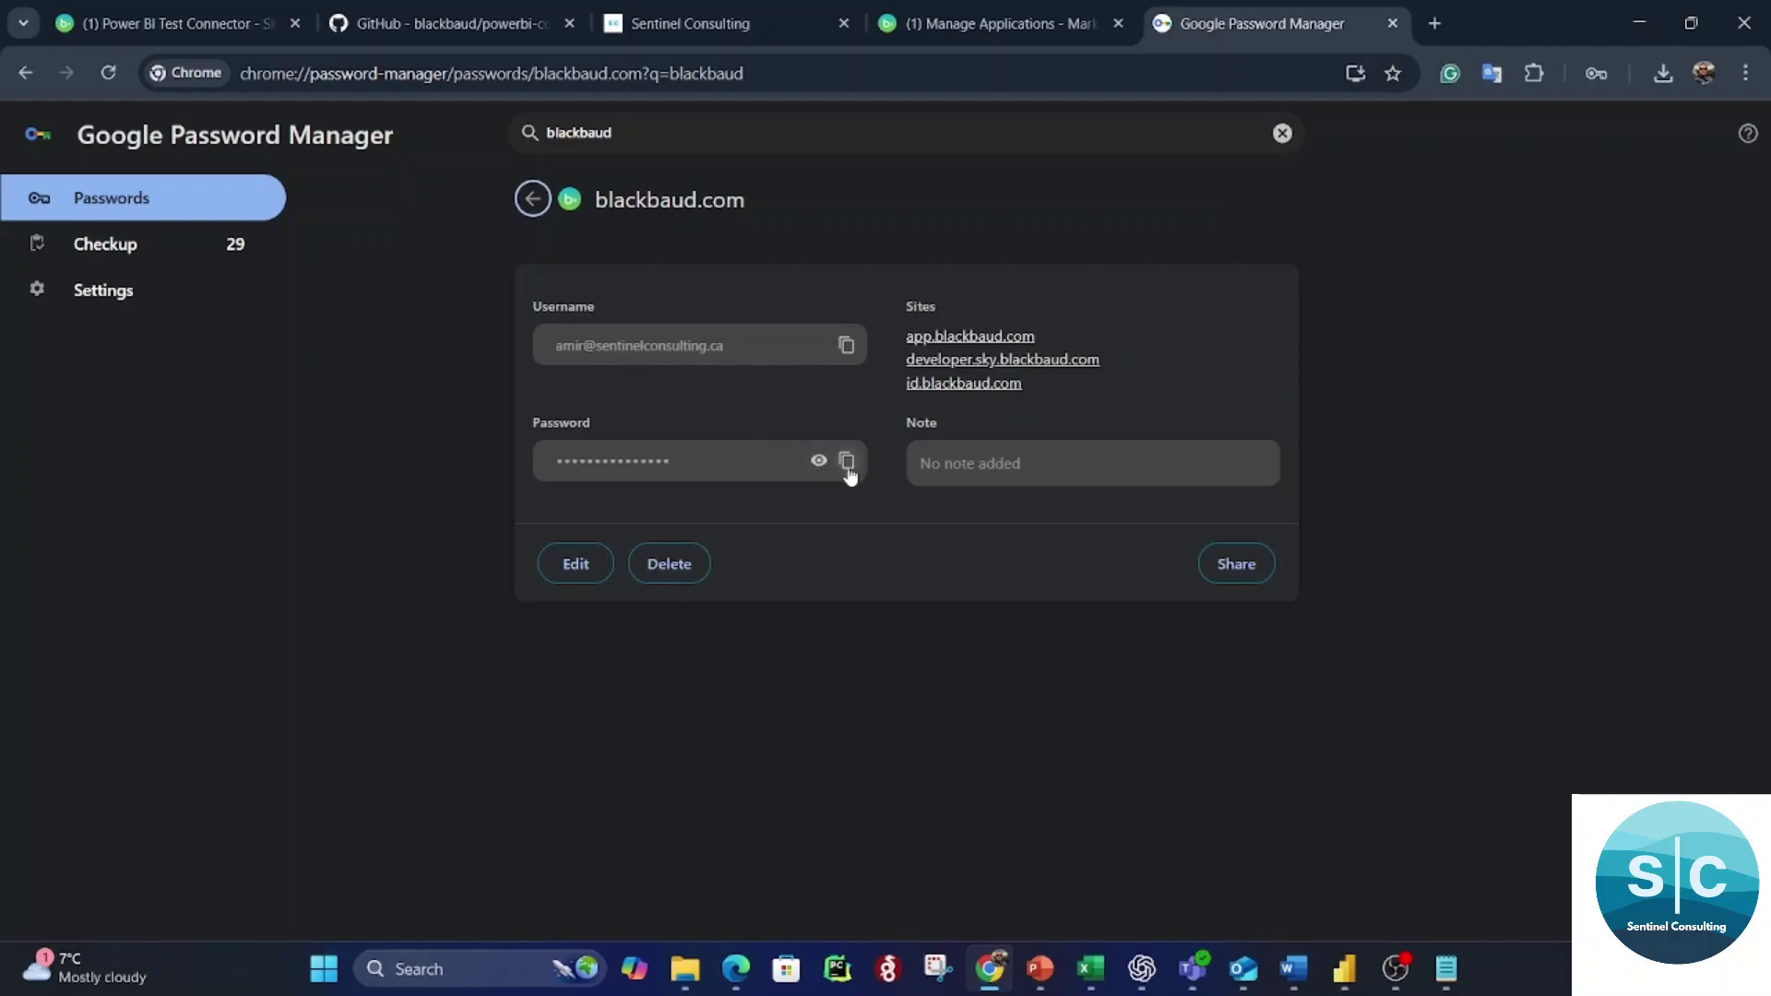
left_click(847, 461)
key("alt+Tab")
left_click(572, 498)
Paste the password, sign in, and confirm the authenticator verification code
key("ctrl+v")
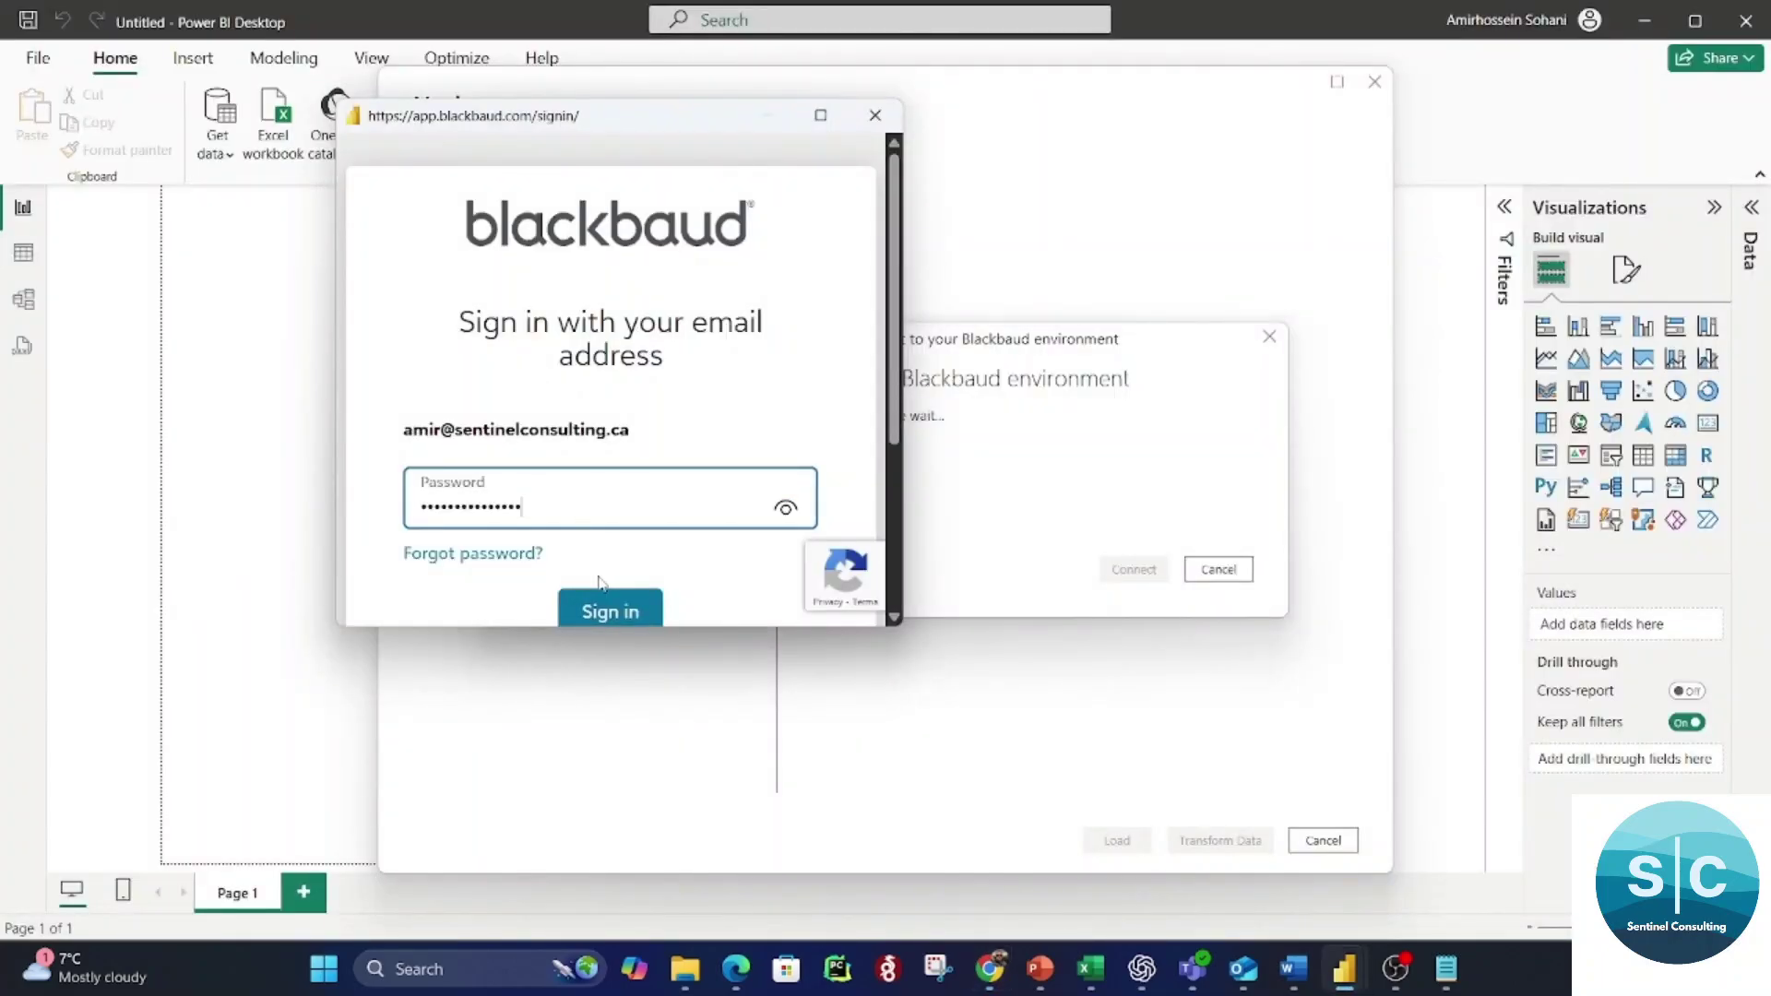
left_click(607, 612)
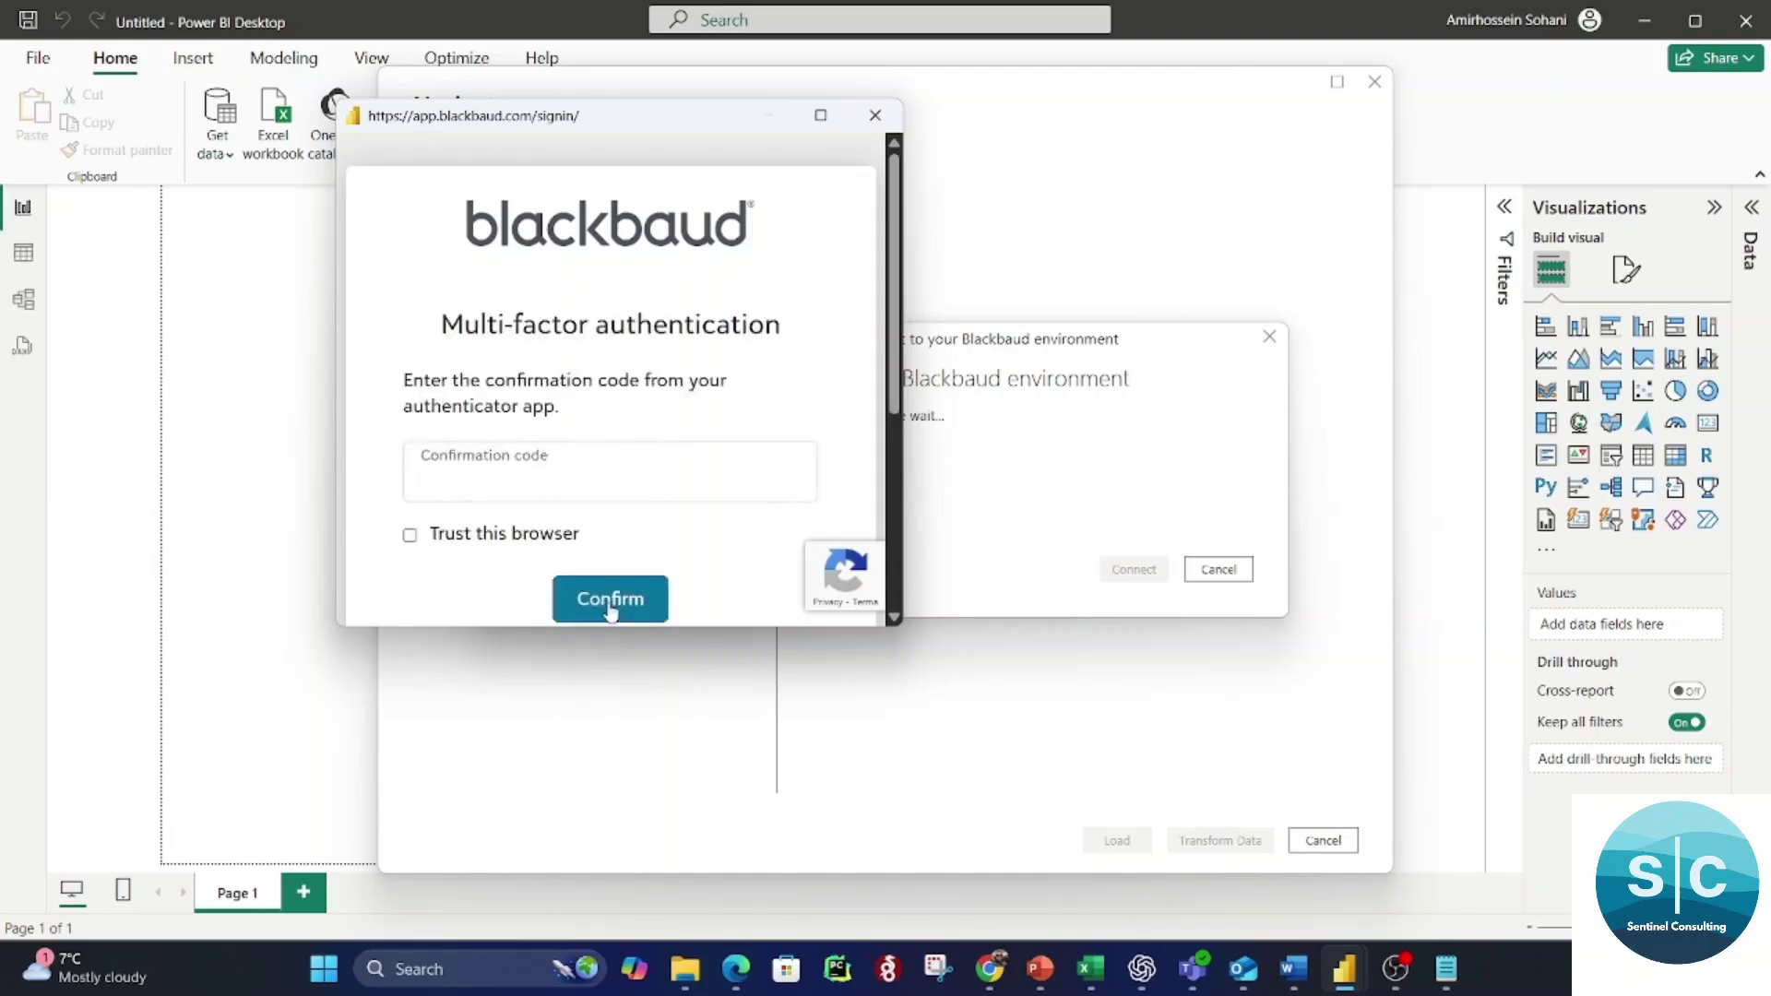
left_click(572, 487)
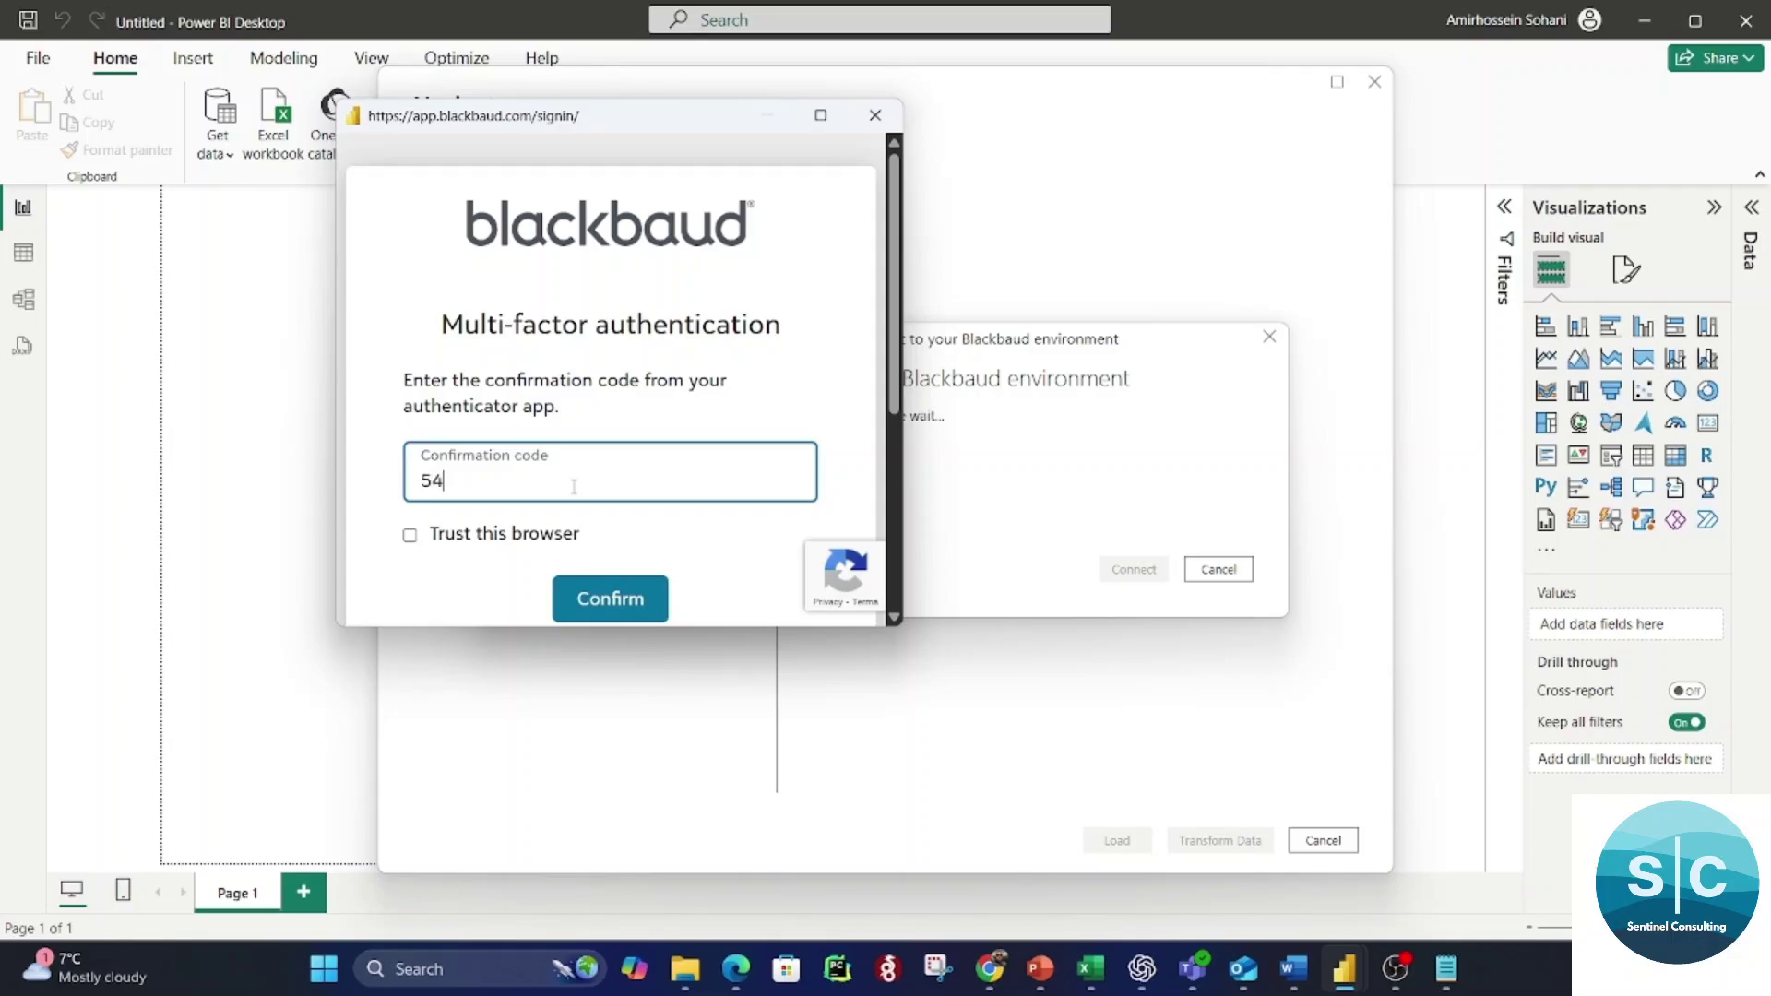
left_click(618, 595)
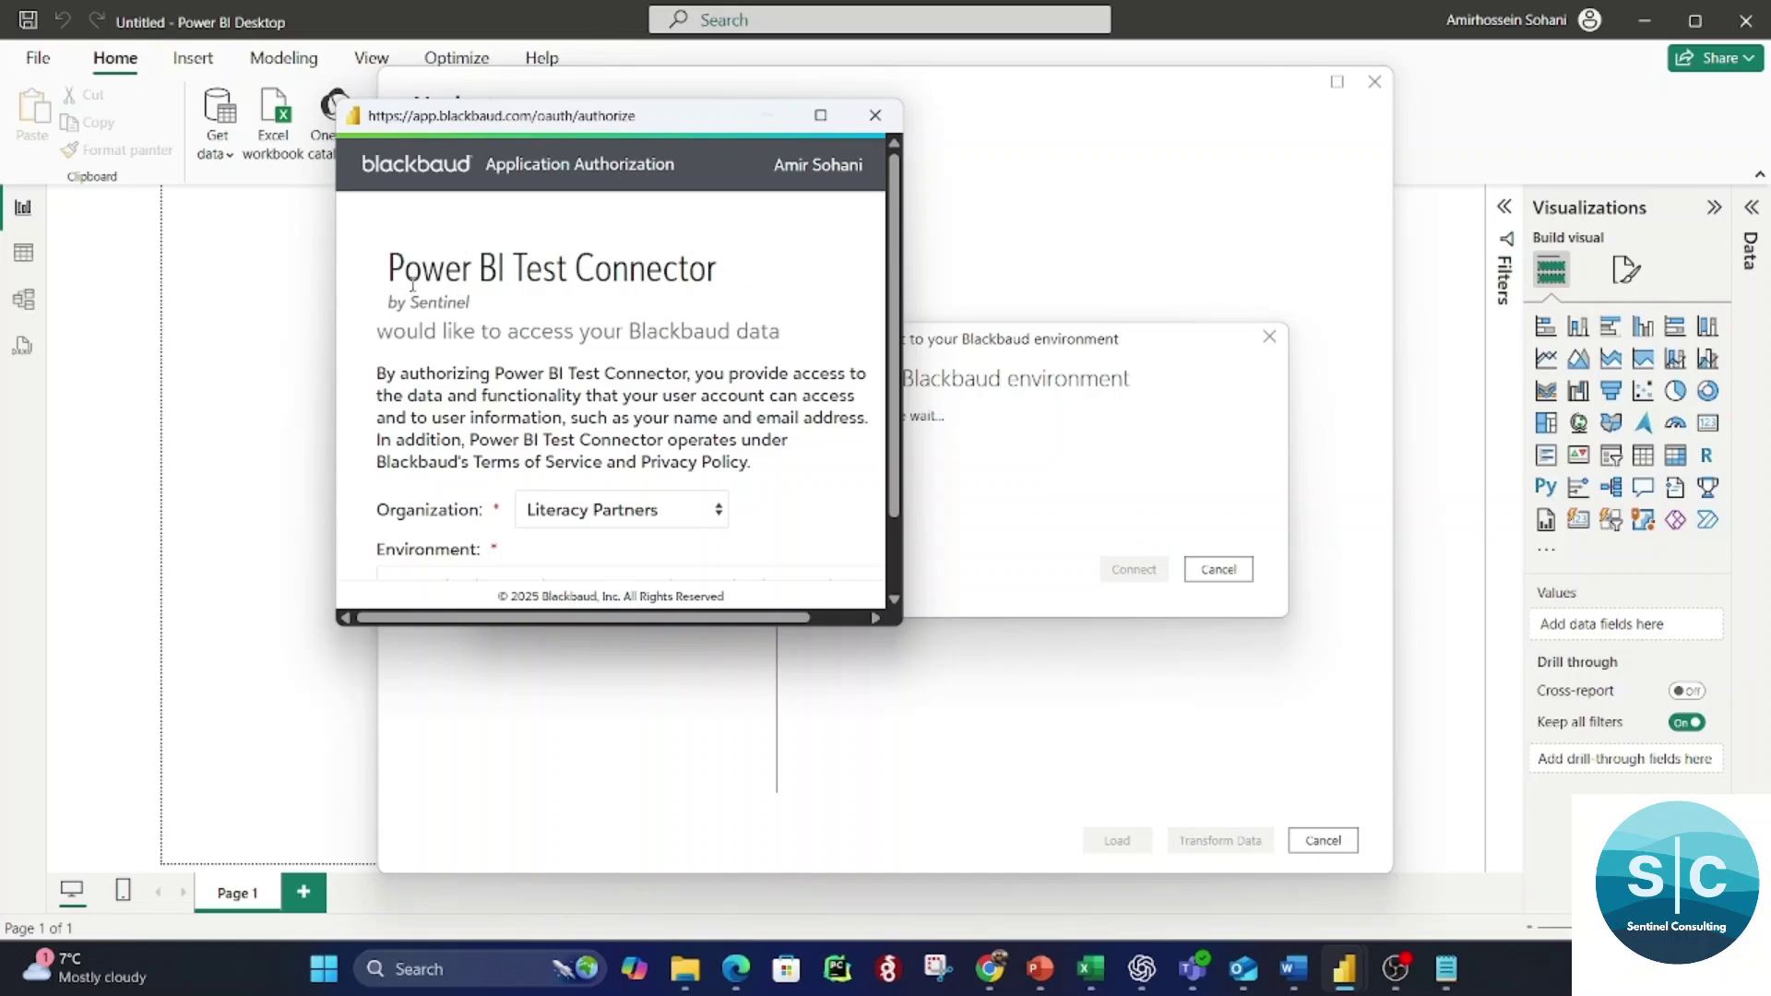
Keep the single available environment and authorize Power BI Test Connector to access Blackbaud data
scroll(398, 289, "down", 2)
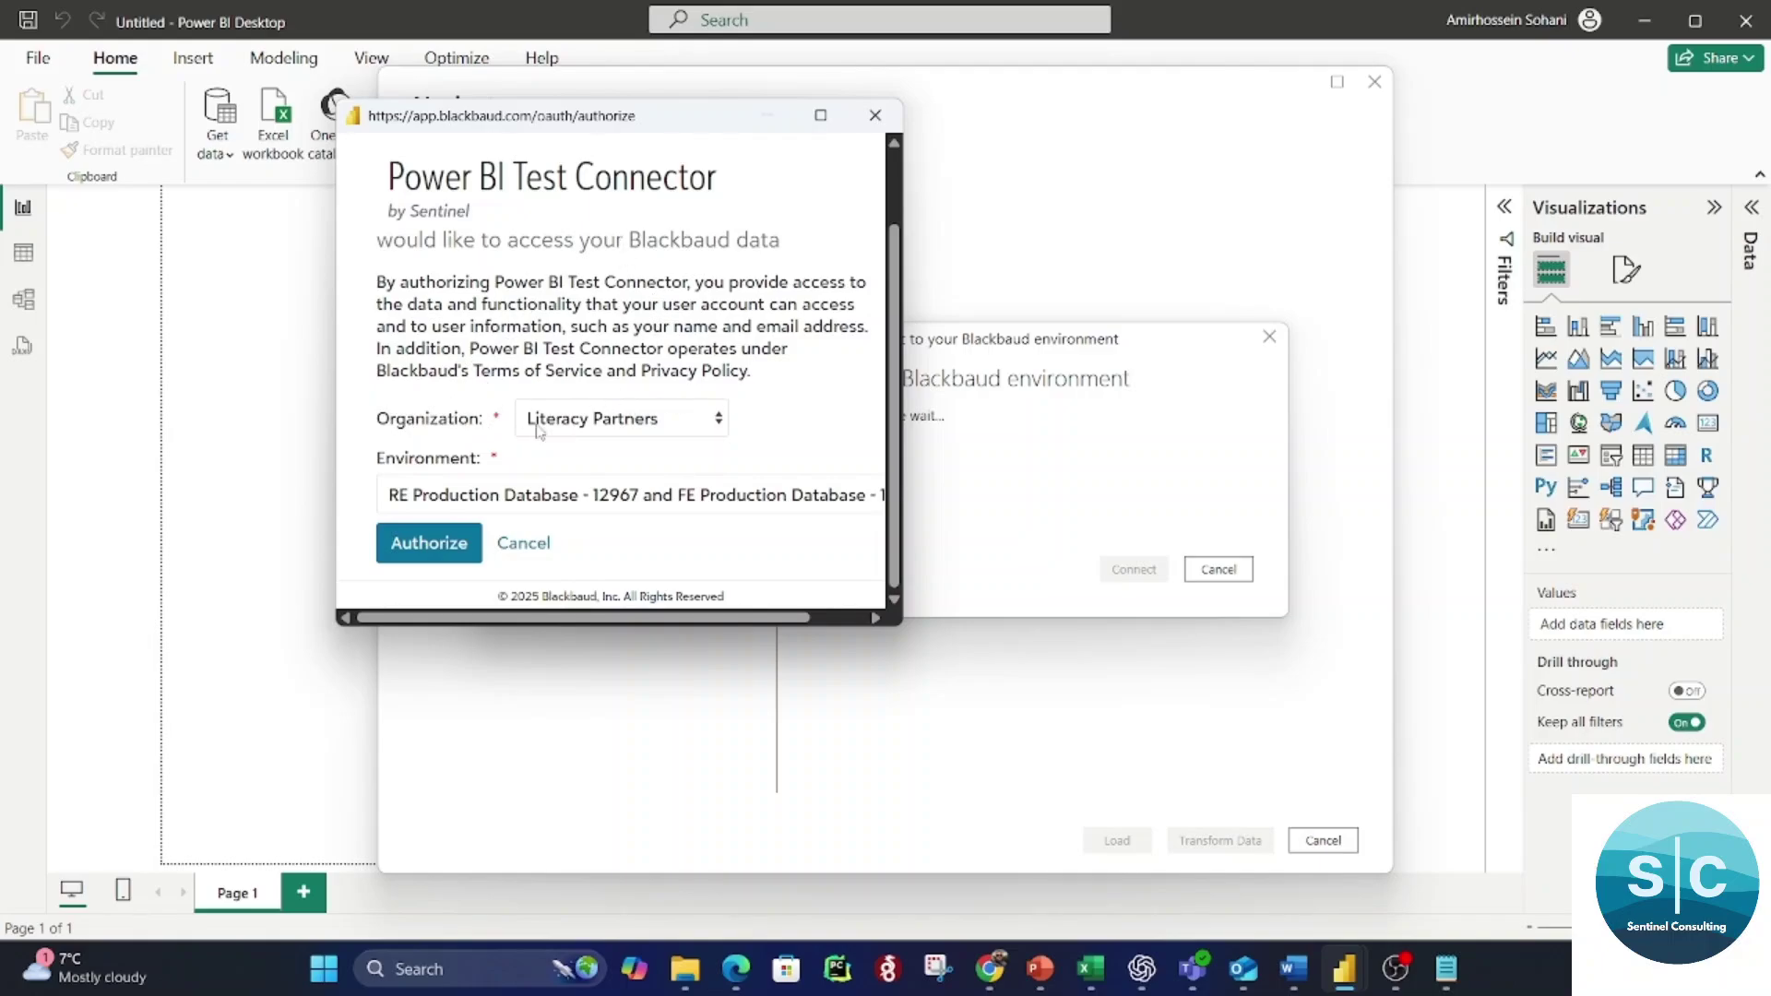
left_click(462, 491)
left_click(462, 490)
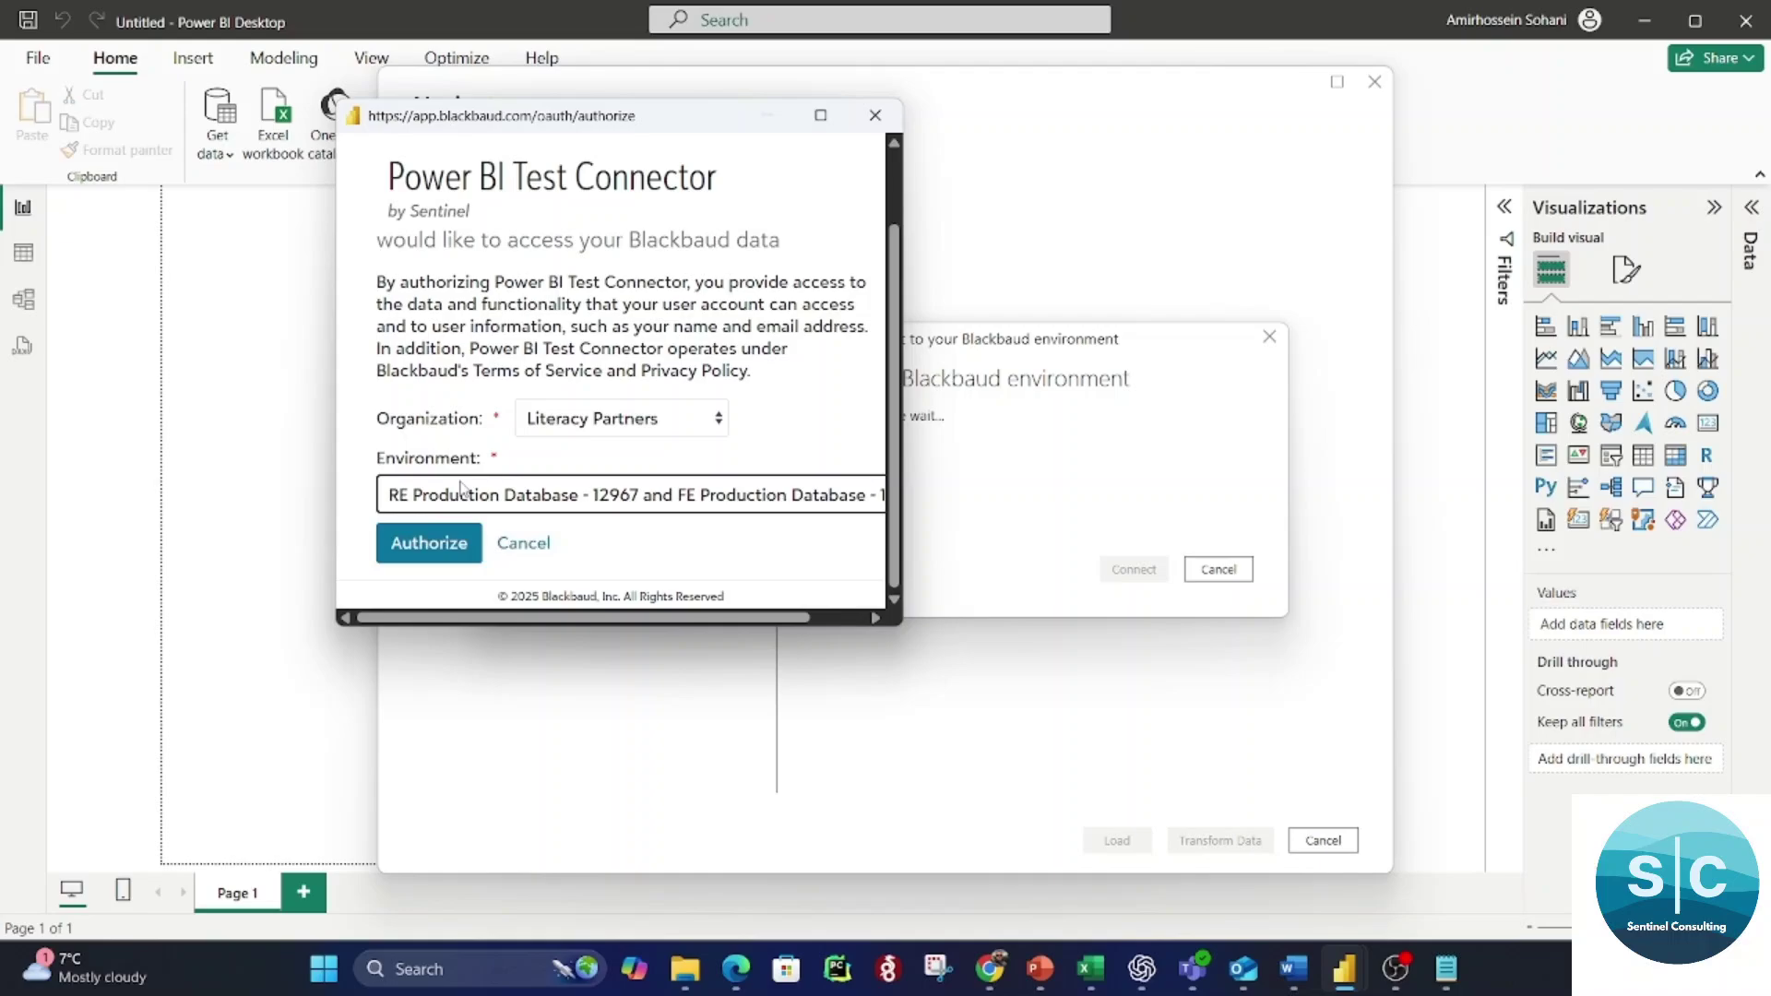
left_click(426, 543)
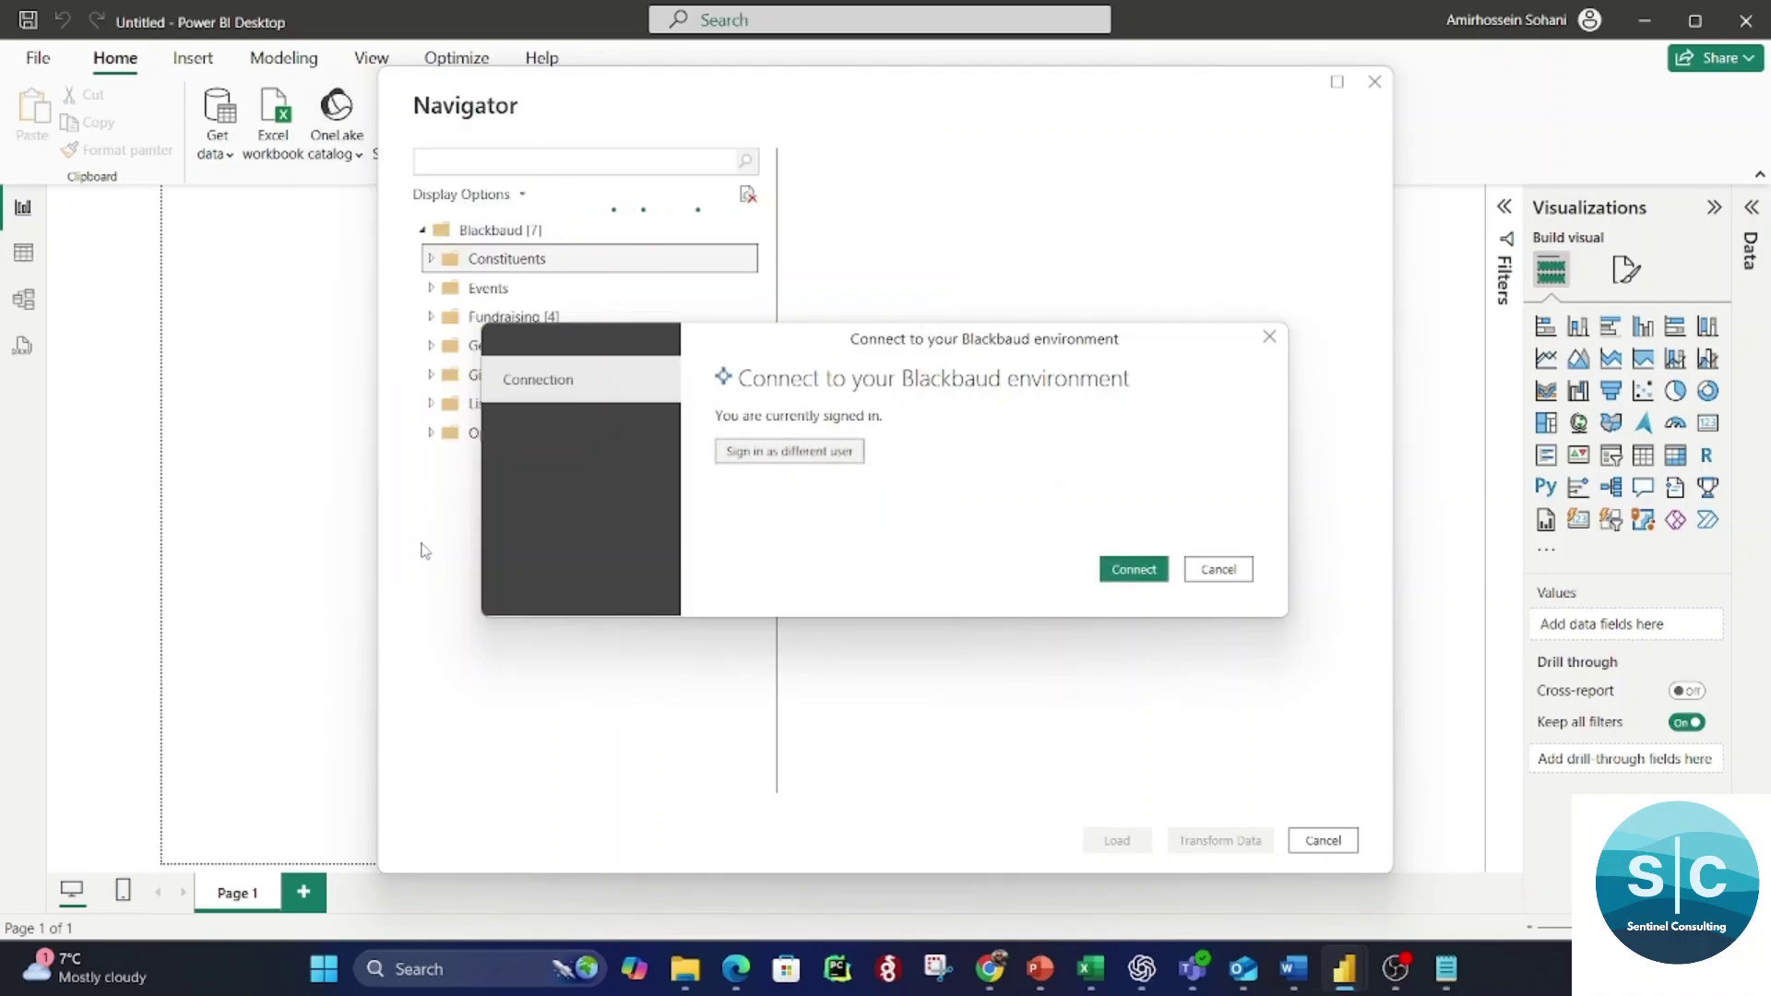
Connect to Blackbaud and browse the Constituents and Fundraising folders in the Navigator
left_click(1134, 571)
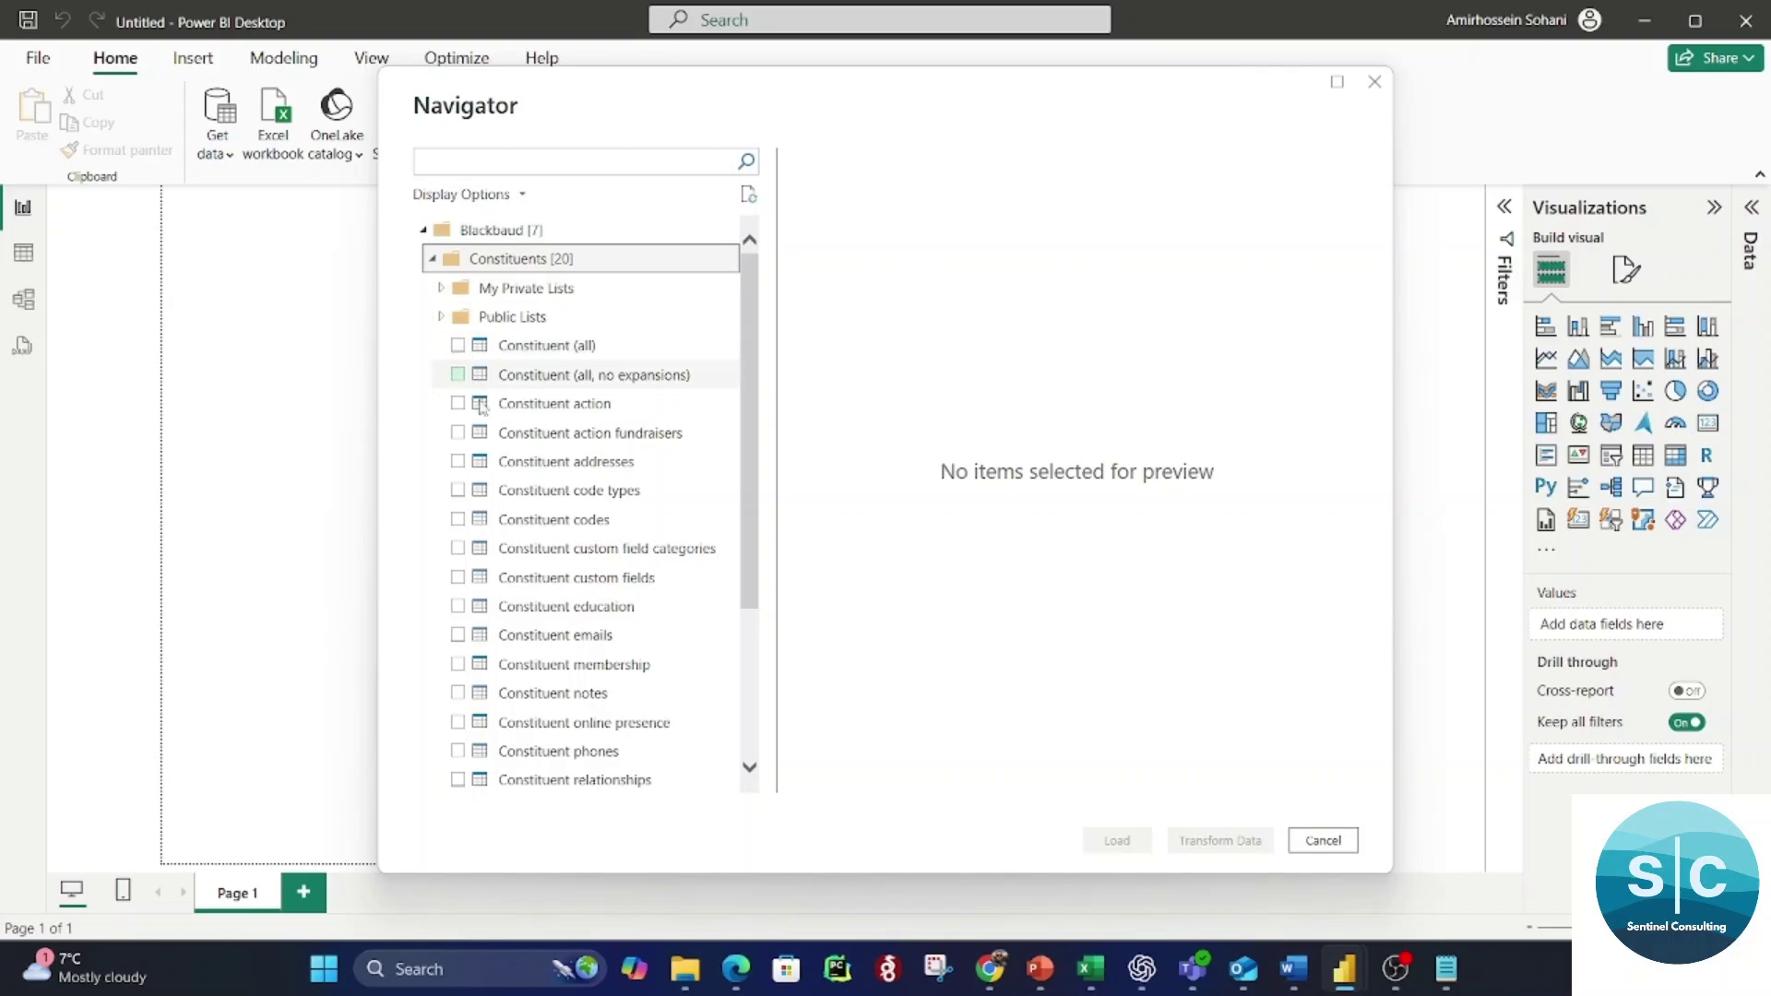
left_click(432, 259)
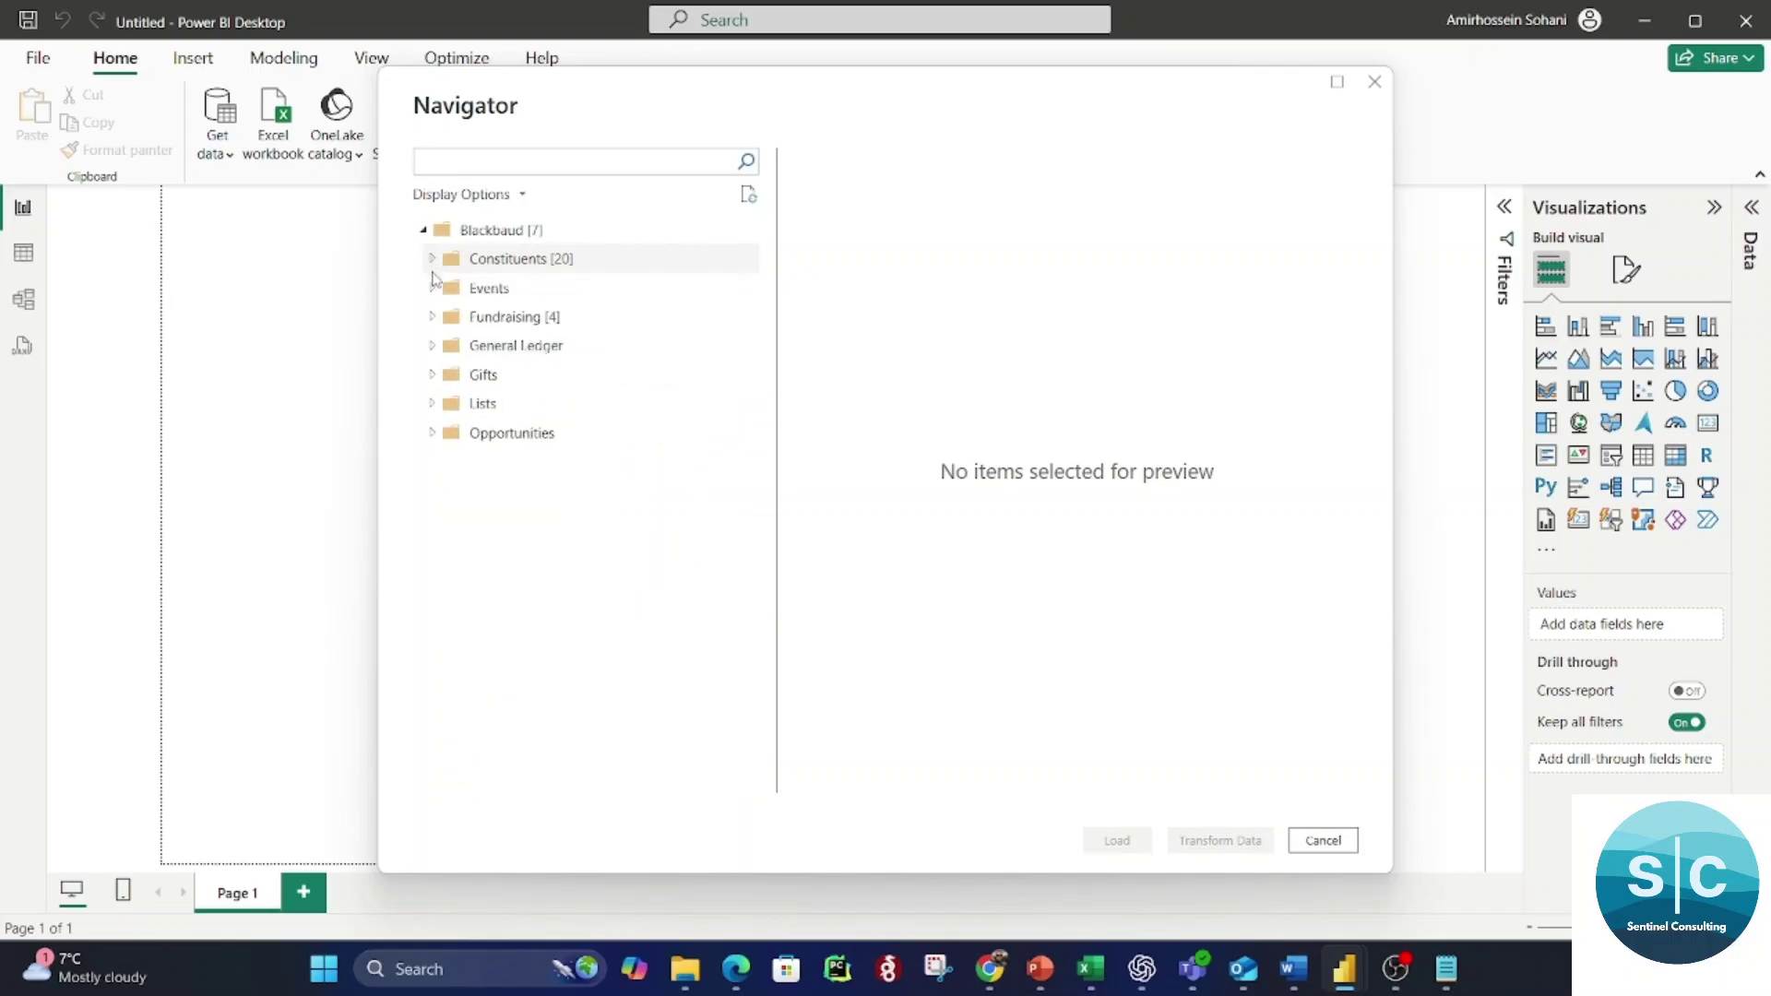
left_click(431, 259)
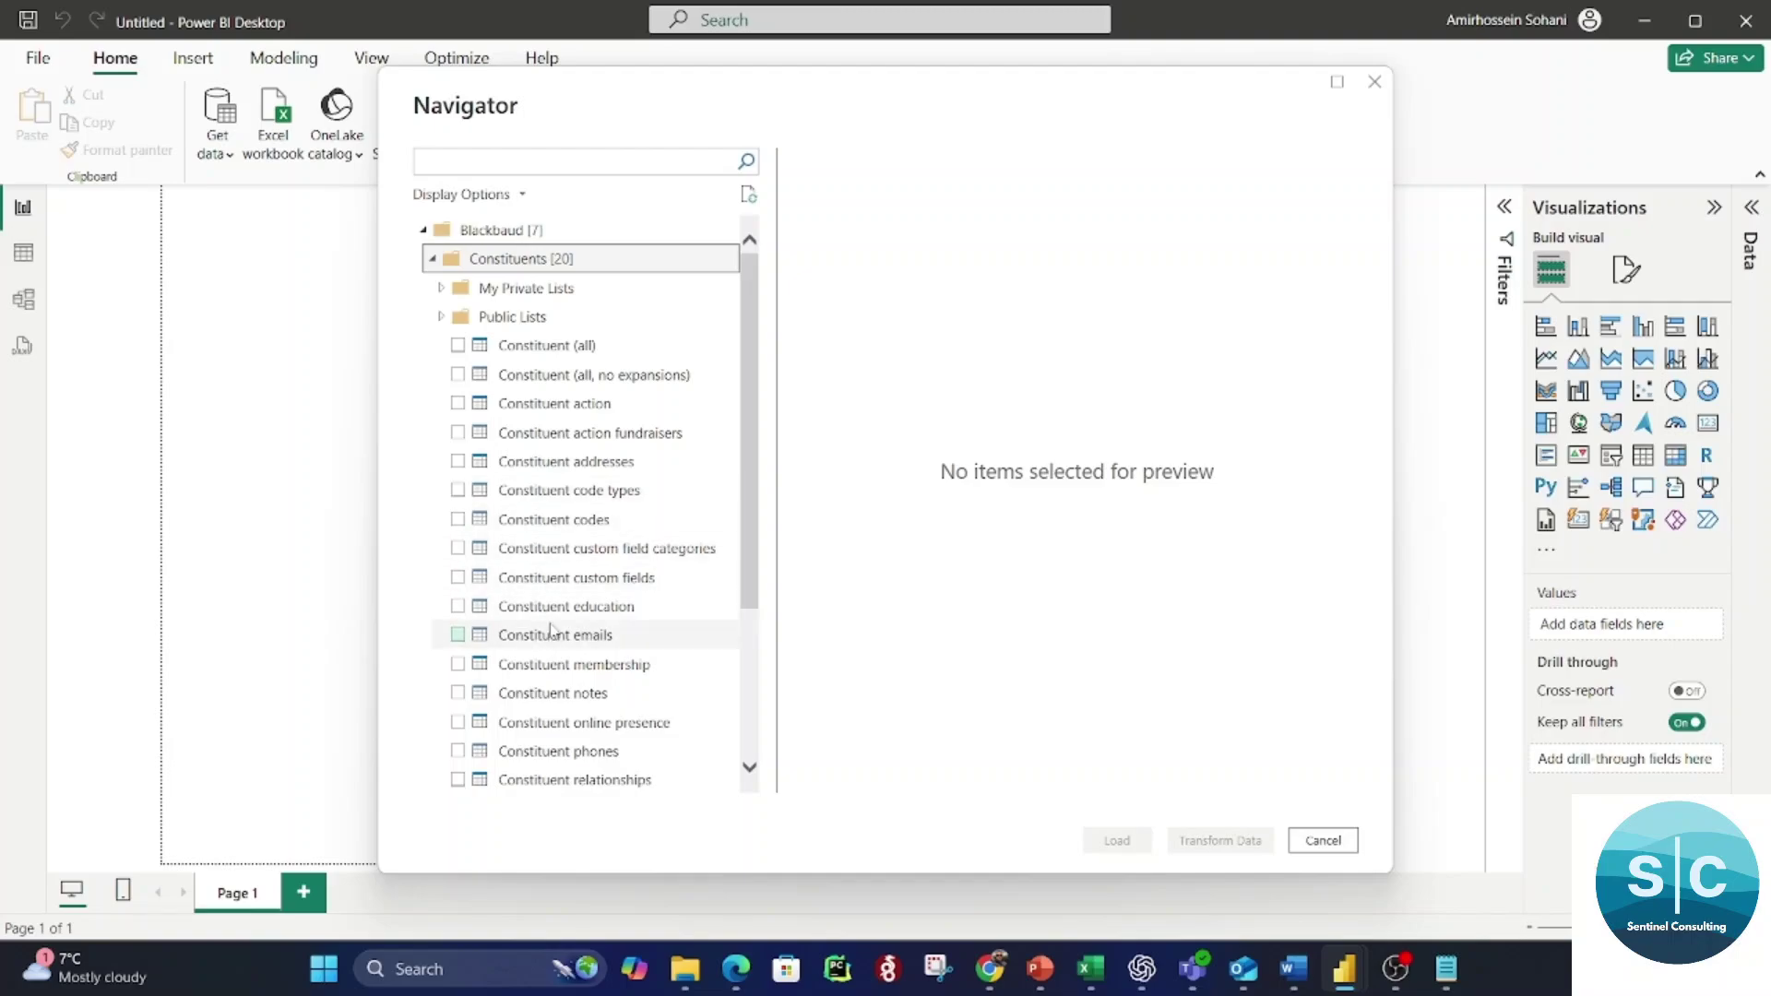
left_click(431, 259)
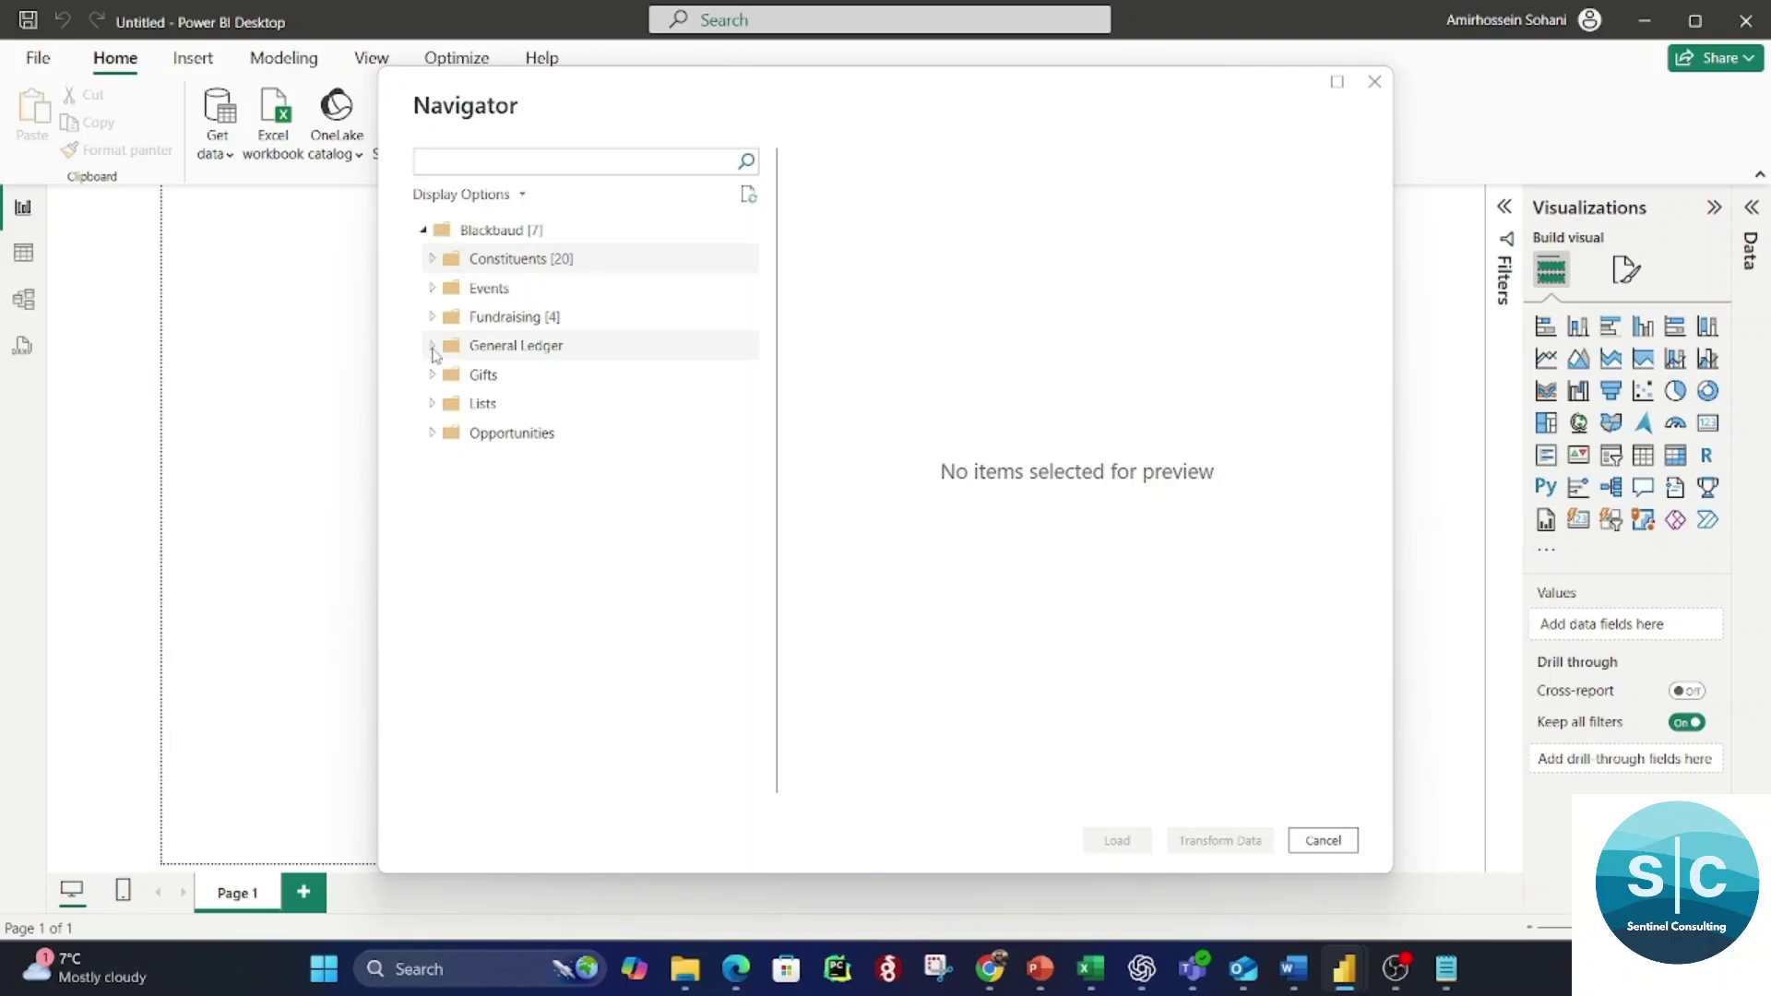
left_click(431, 318)
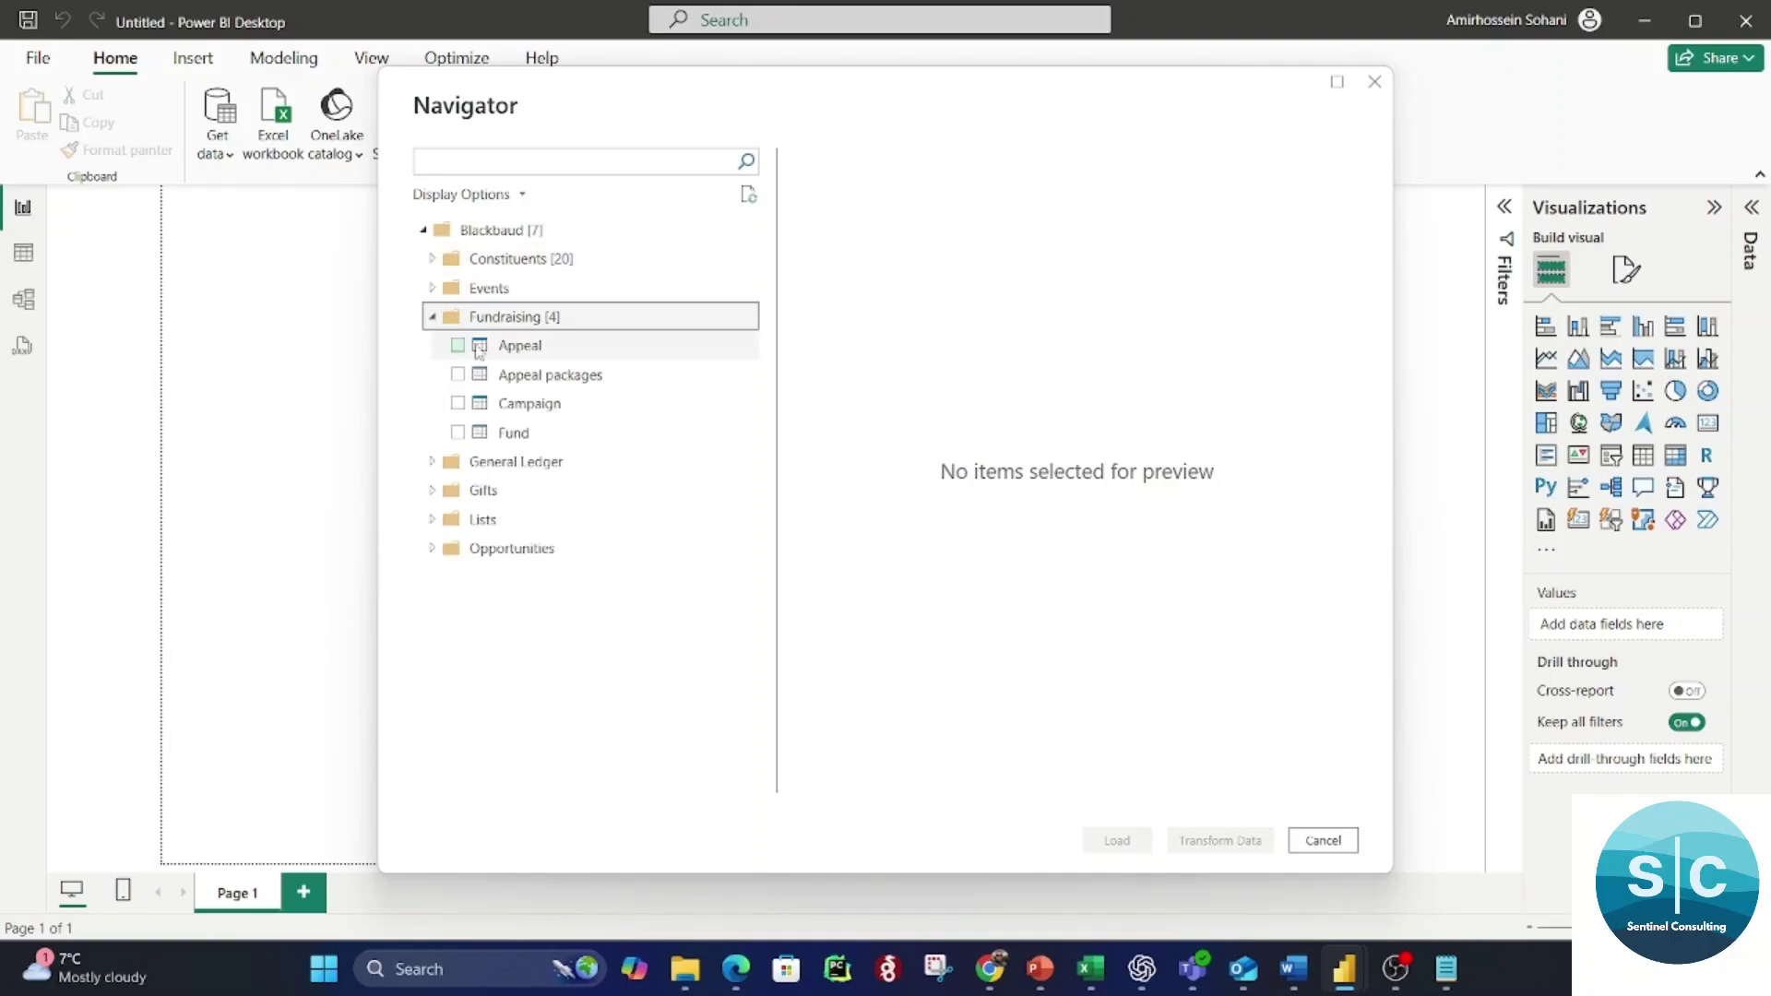
left_click(432, 317)
Expand Gifts, select the Gift and Gift splits tables, and load them
left_click(432, 375)
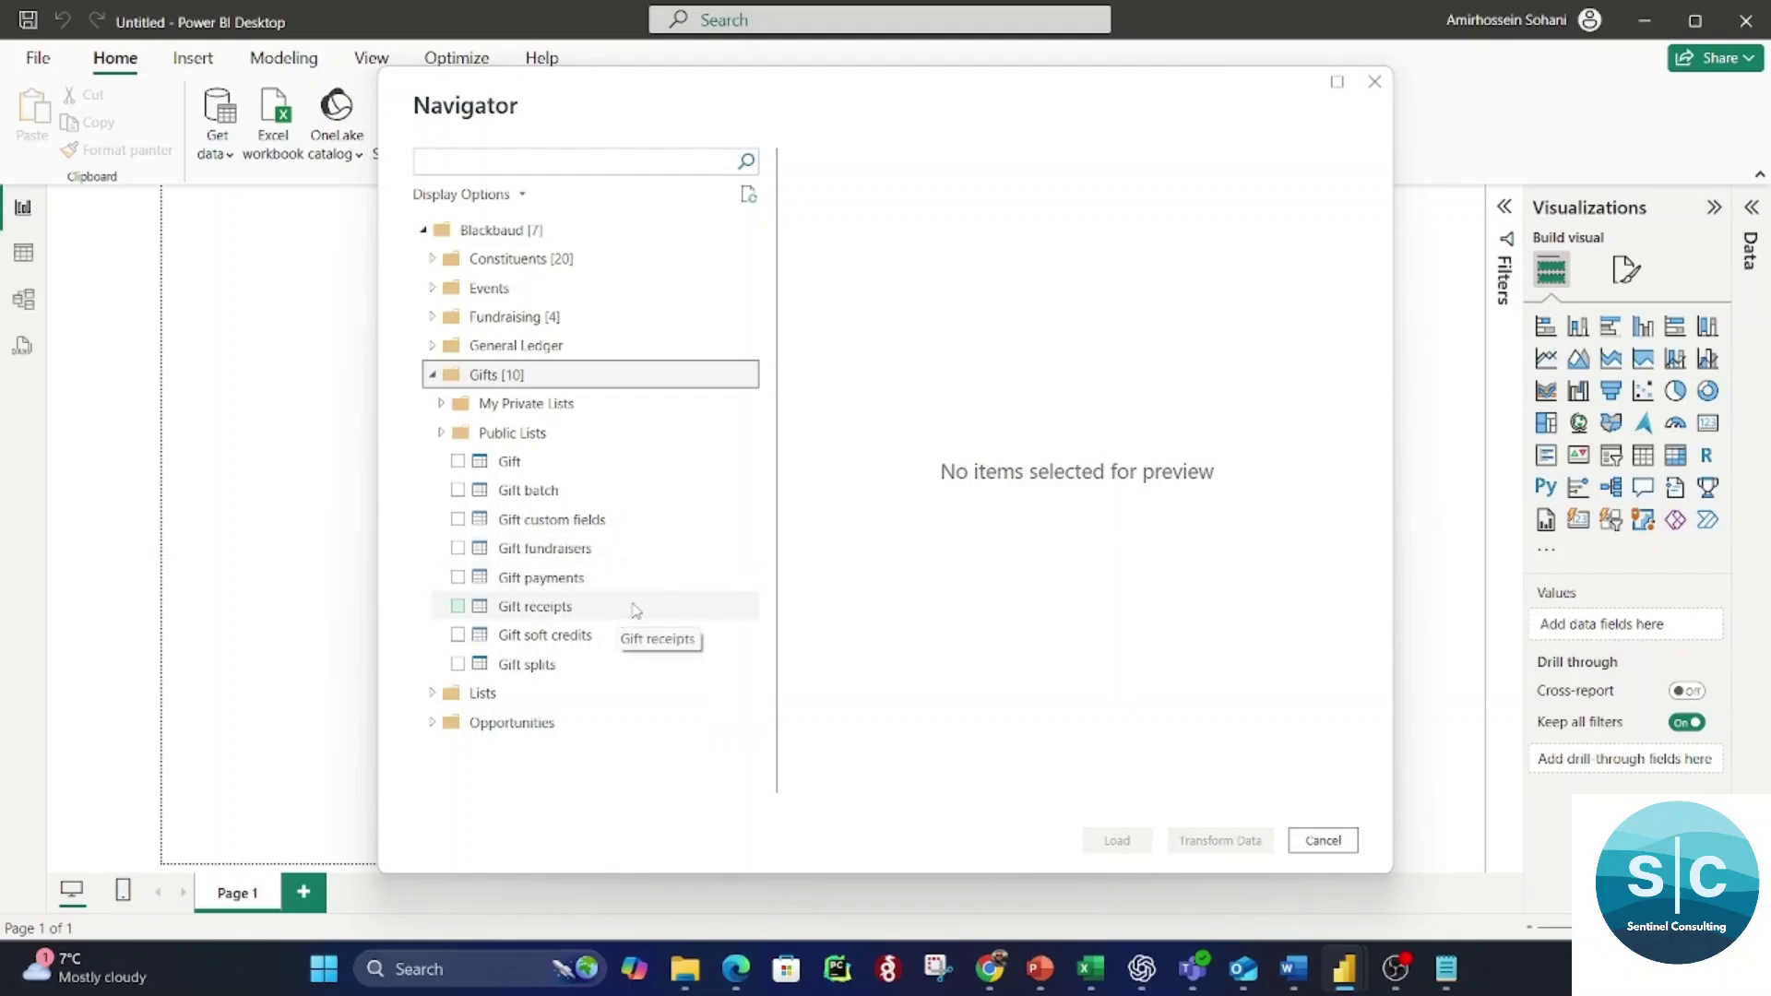
left_click(436, 375)
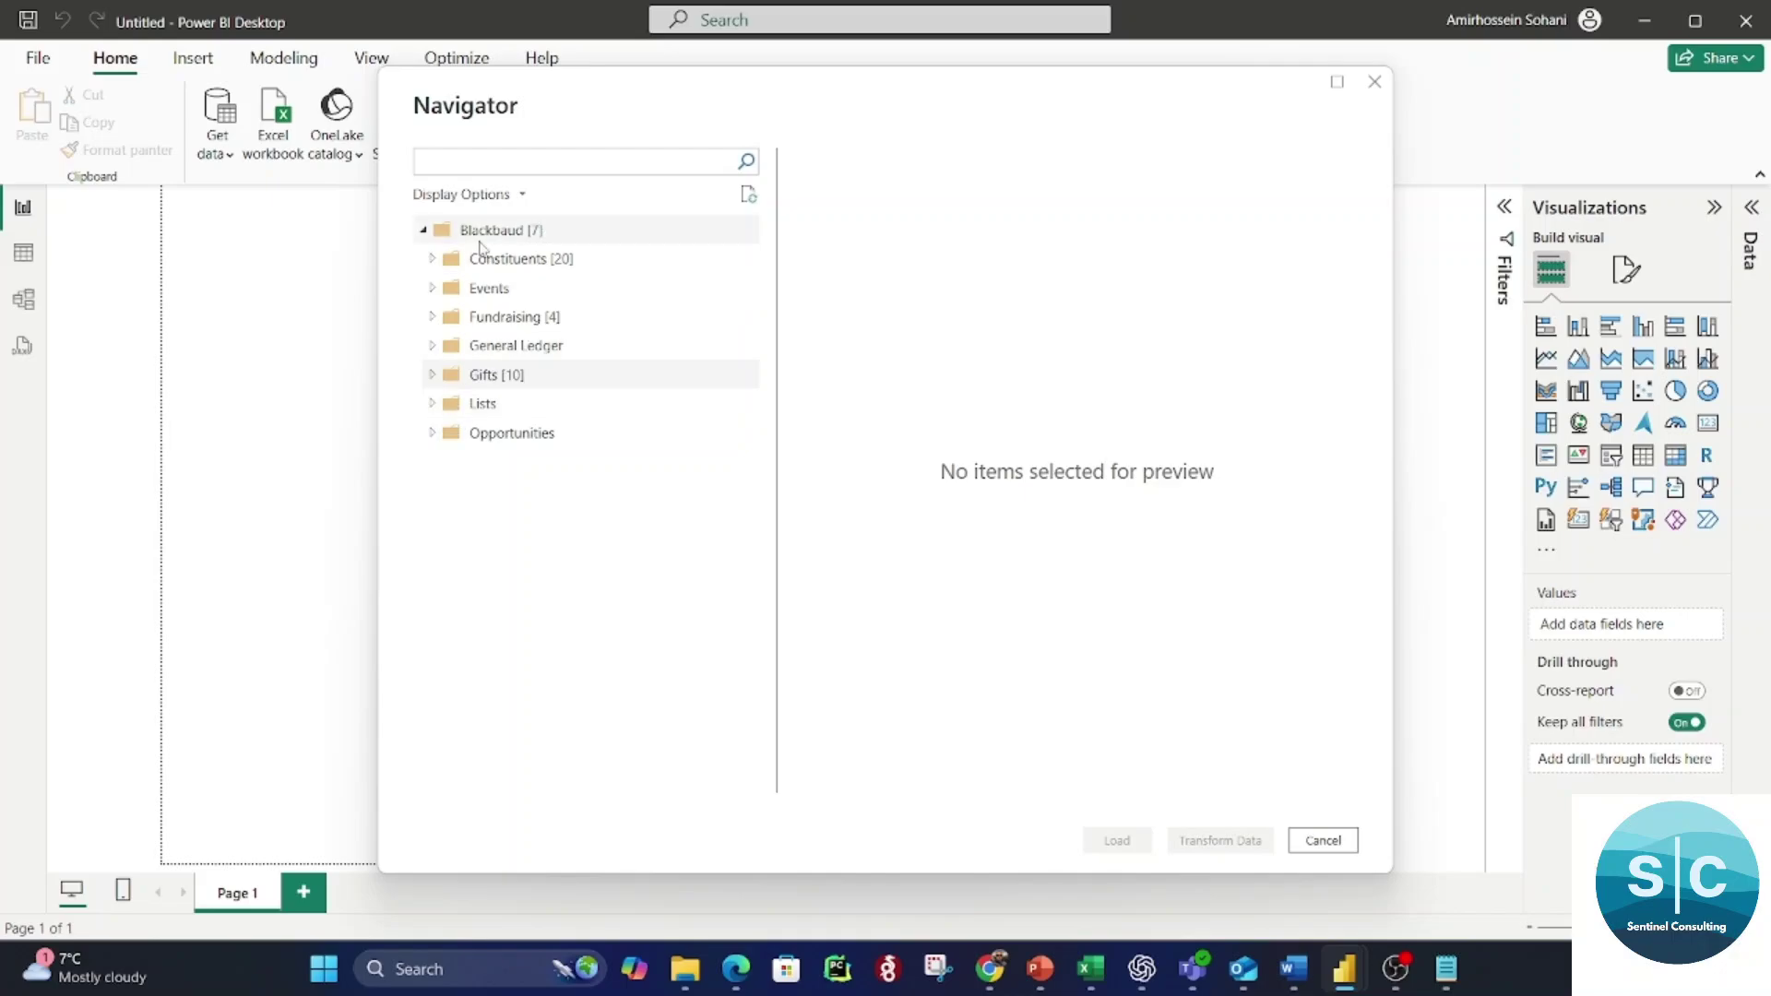
left_click(432, 376)
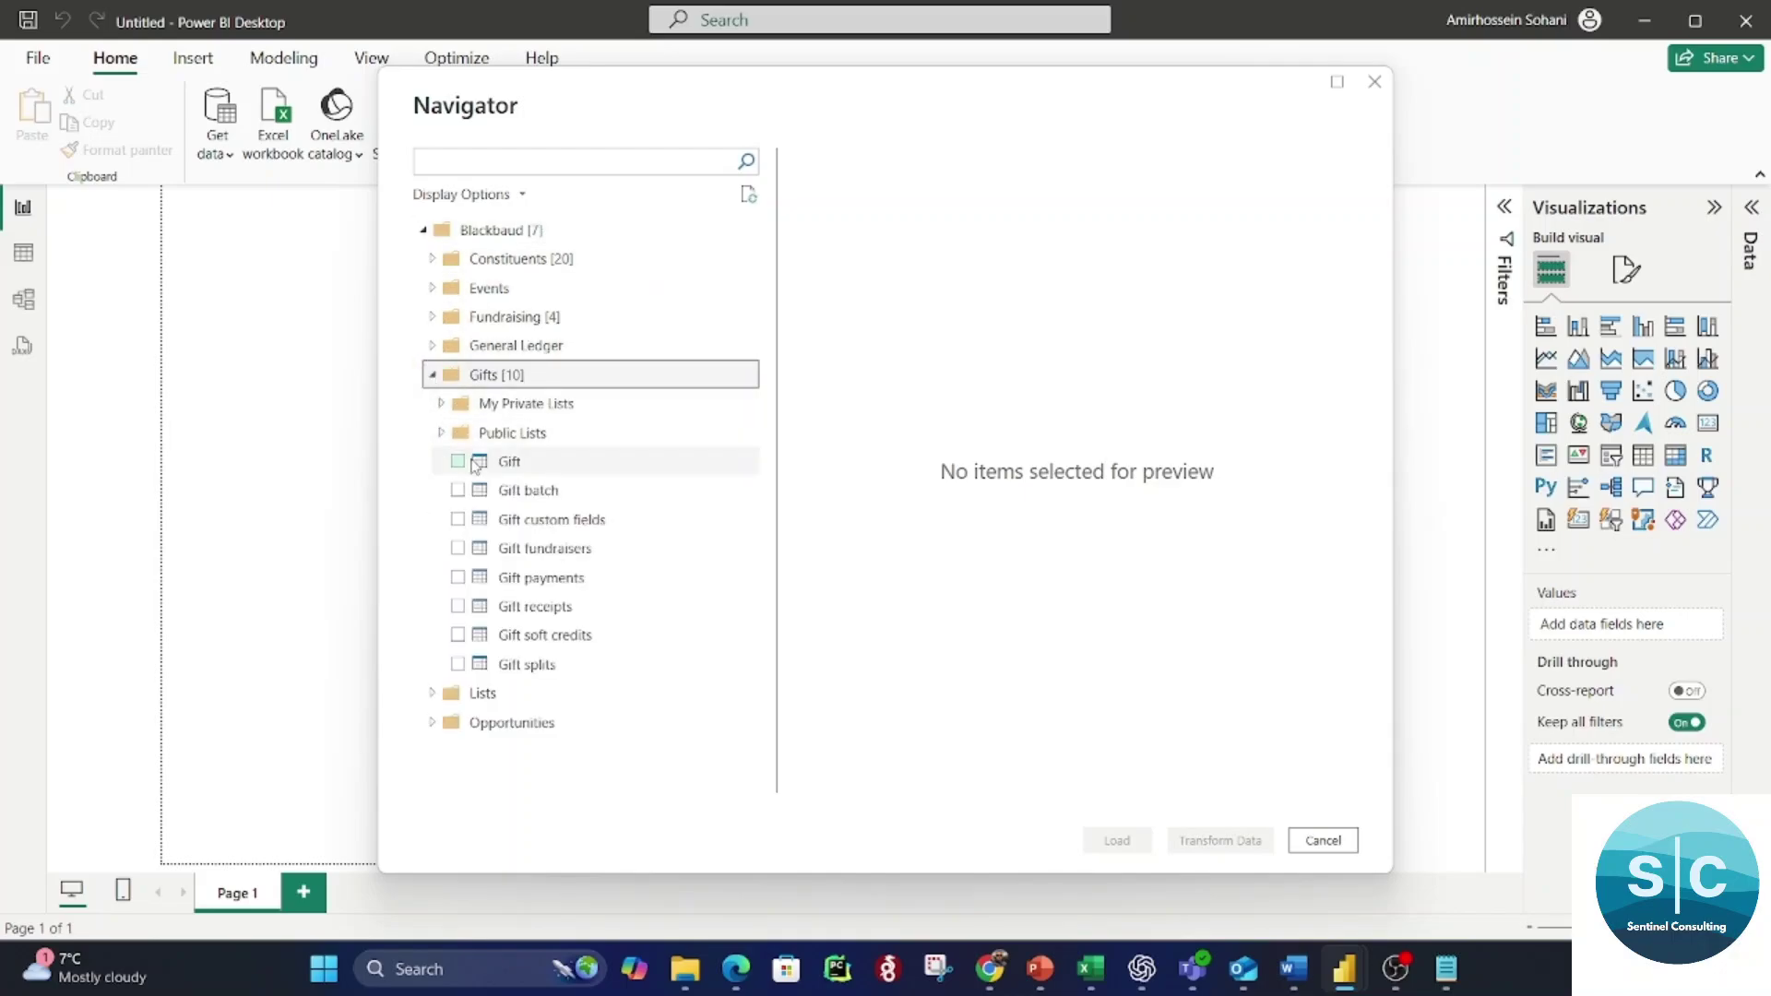
left_click(457, 461)
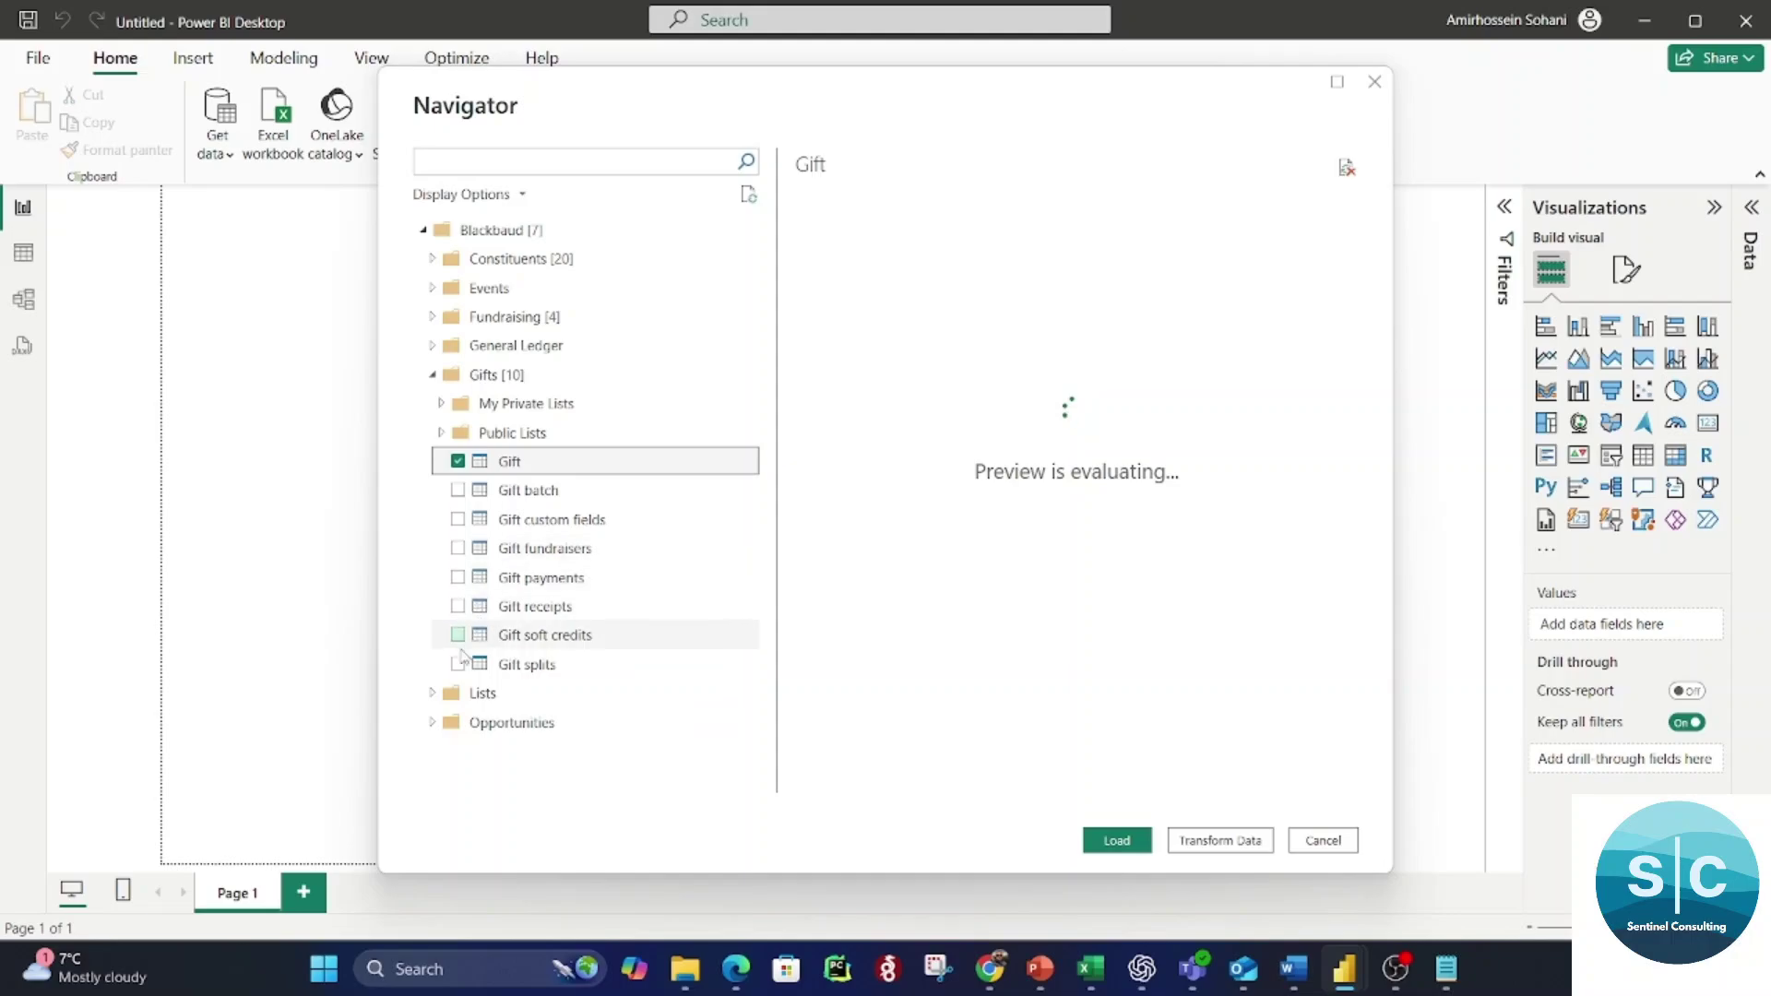
left_click(457, 664)
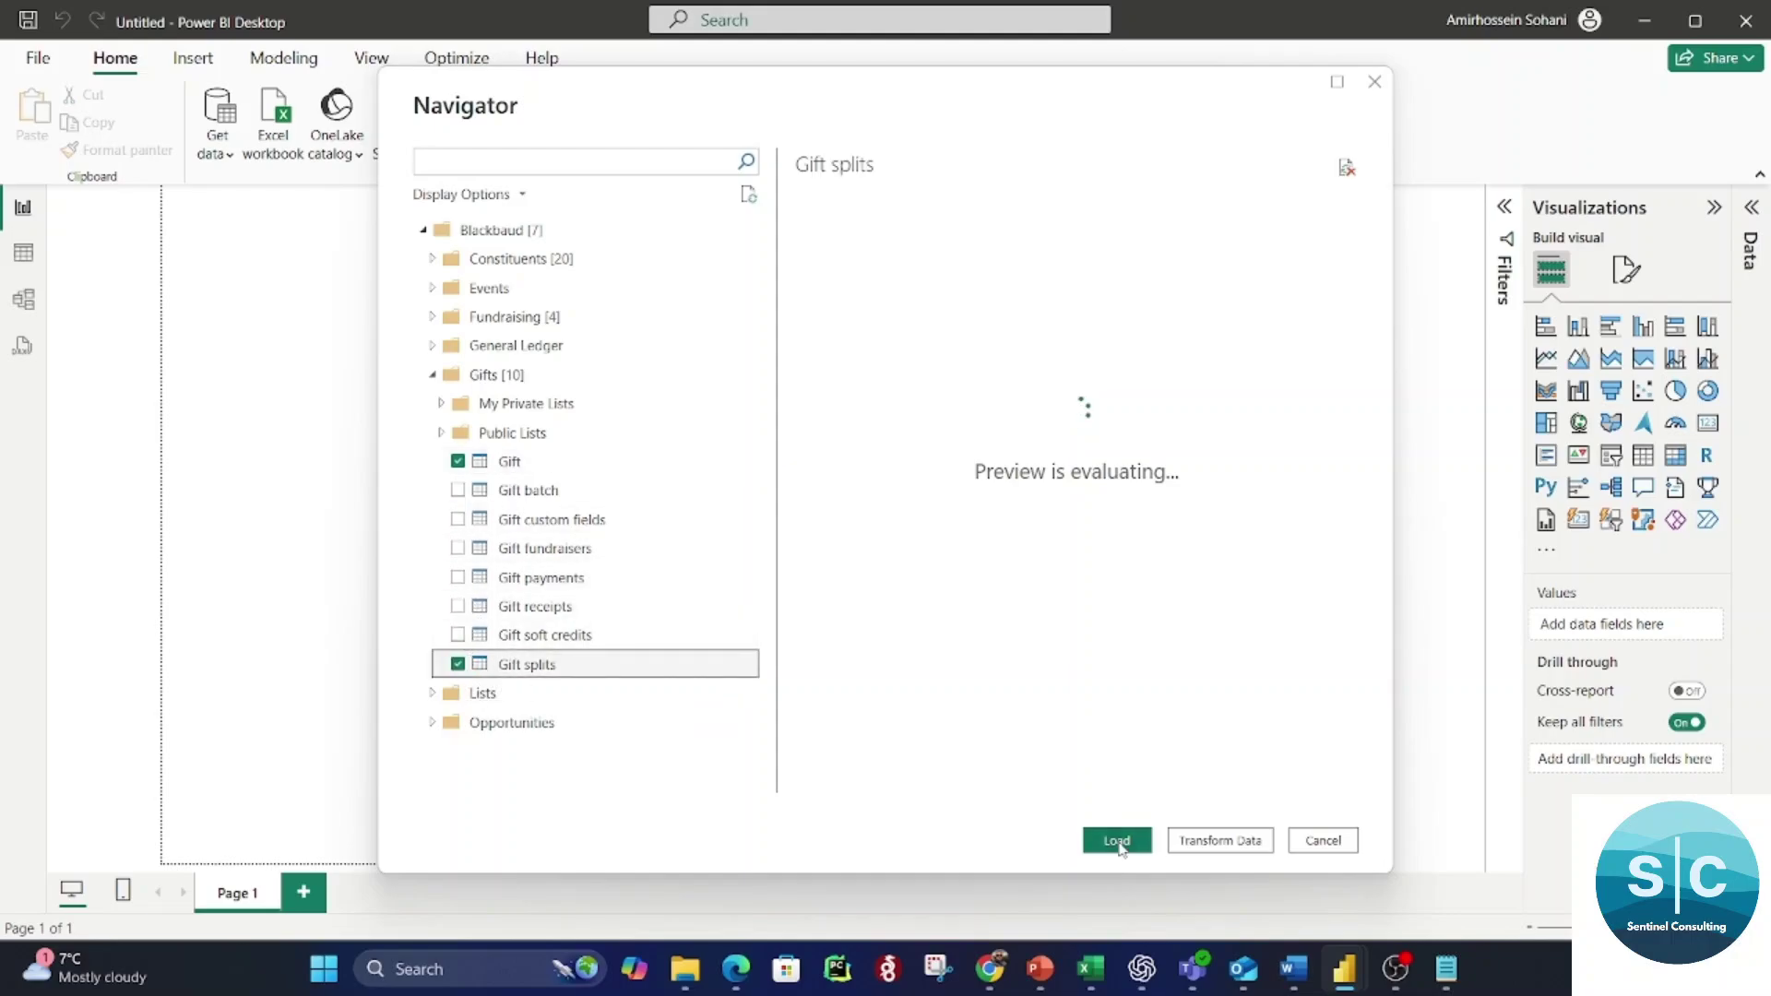
left_click(1116, 840)
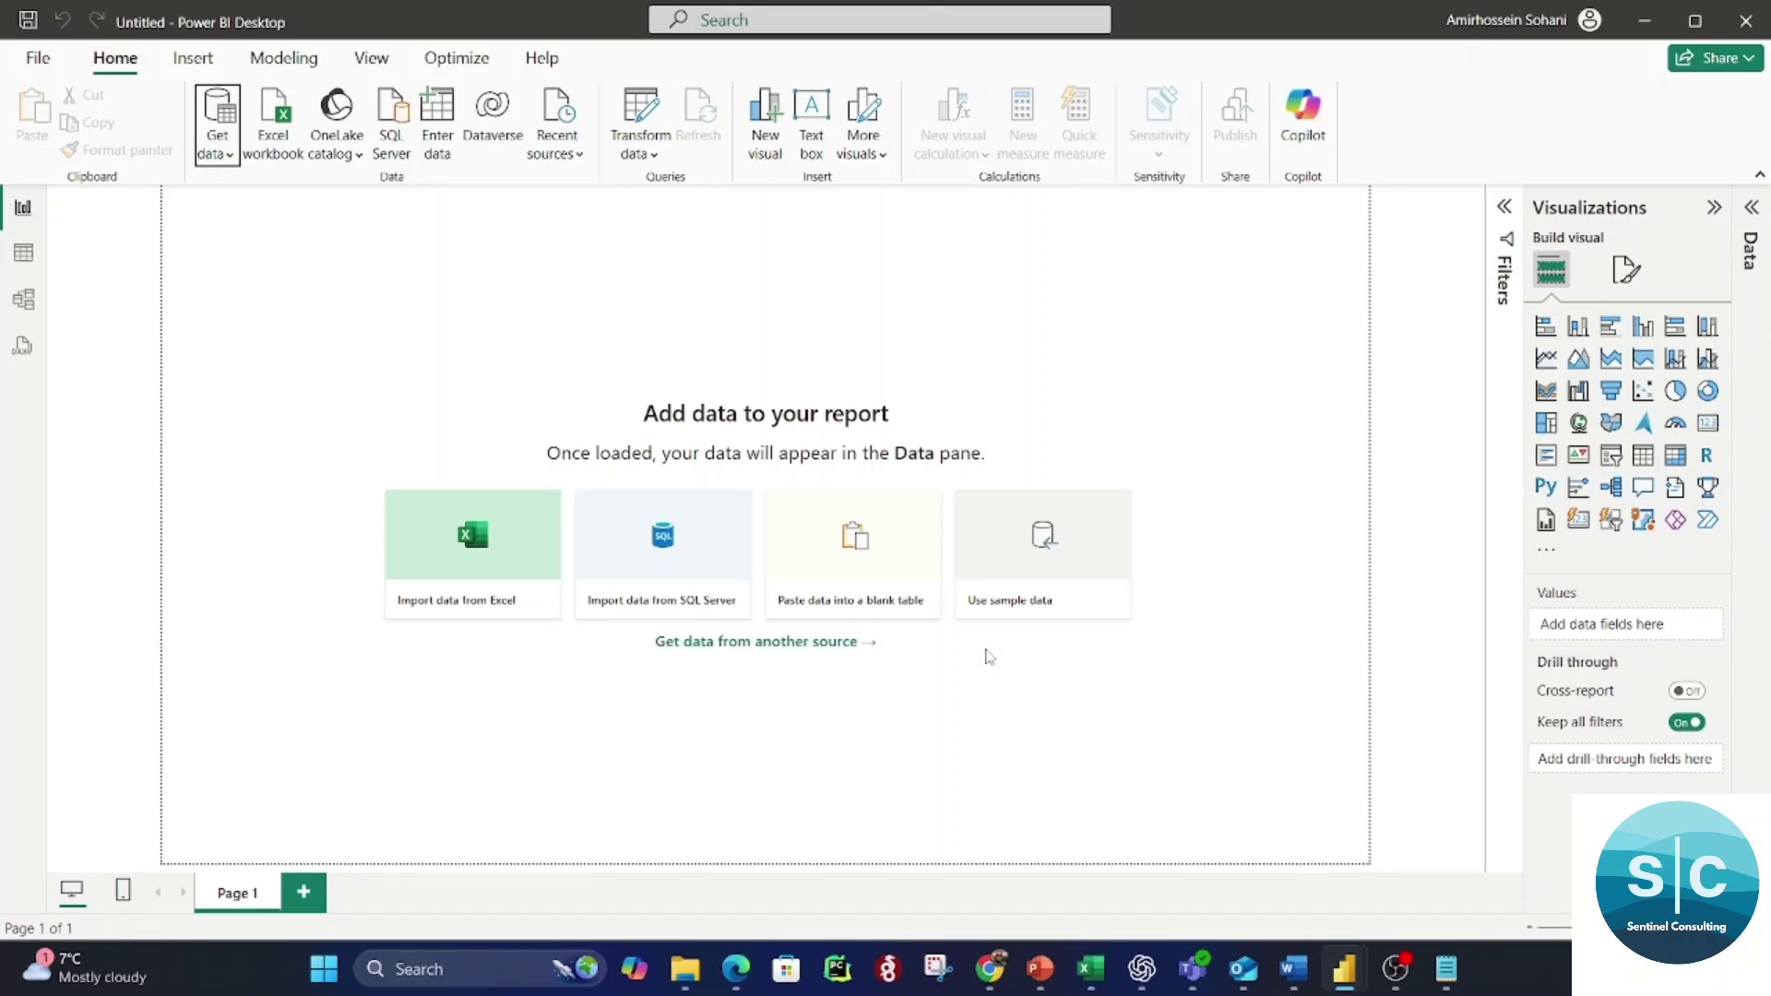